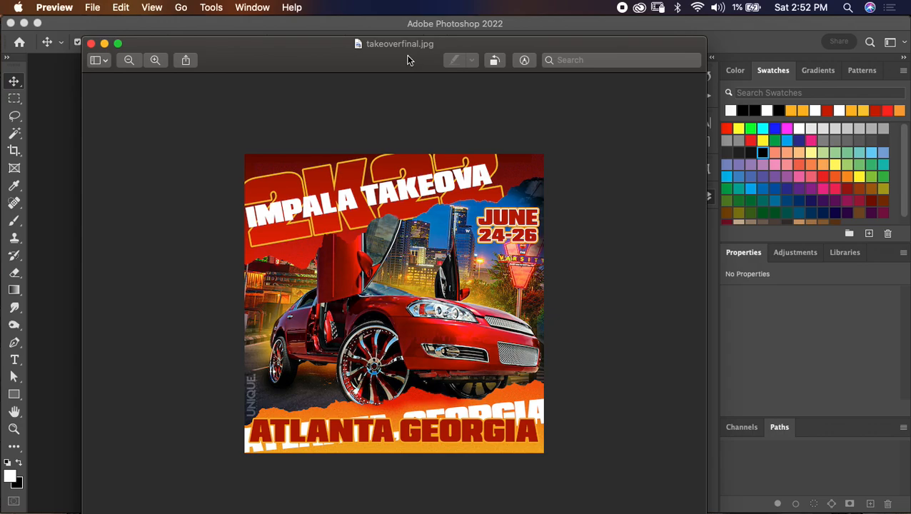
# - Switch to Photoshop, create a 1500 x 1500 px RGB document at 300 ppi with a white background, and unlock its background layer
pyautogui.moveTo(410, 57); pyautogui.dragTo(0, 122)
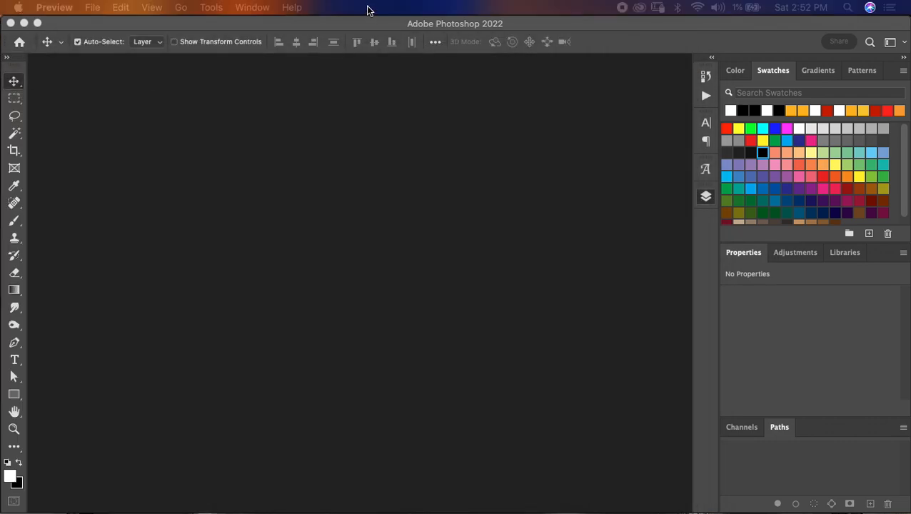
pyautogui.click(517, 25)
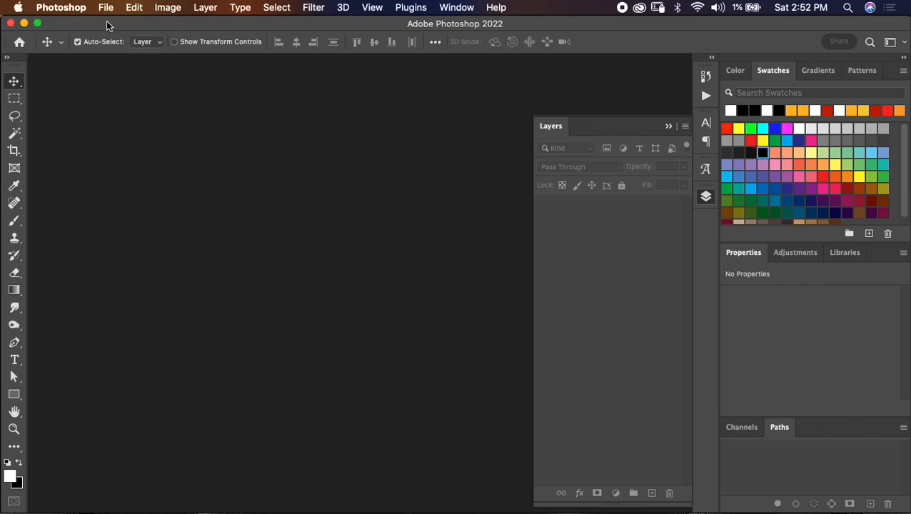
pyautogui.press('super+Tab')
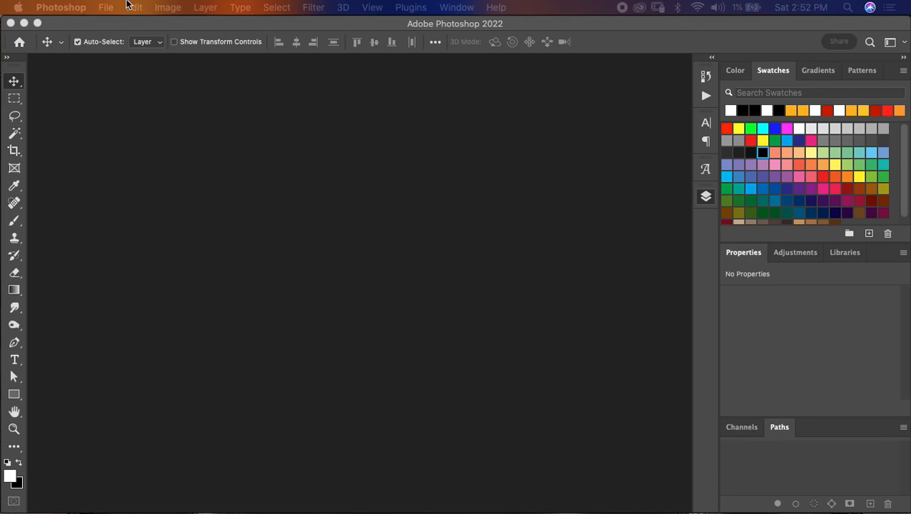
pyautogui.click(106, 7)
pyautogui.click(114, 24)
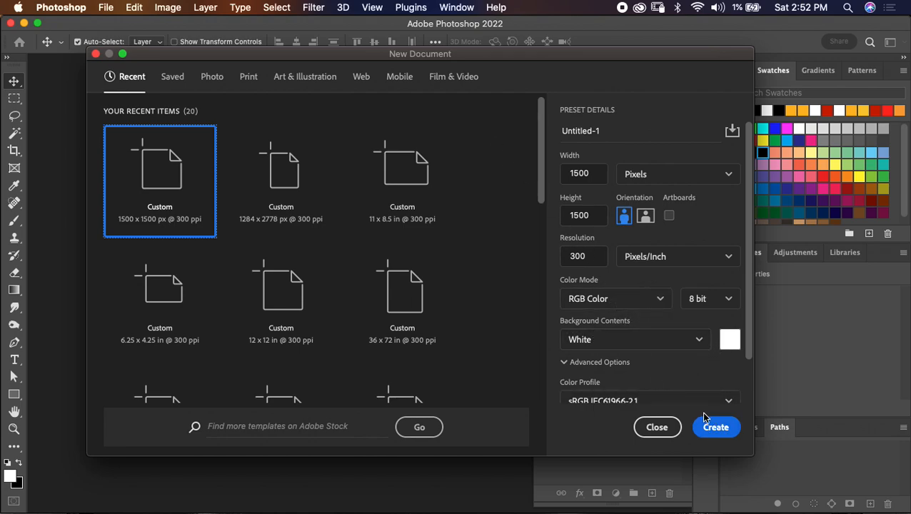
pyautogui.click(716, 428)
pyautogui.click(668, 210)
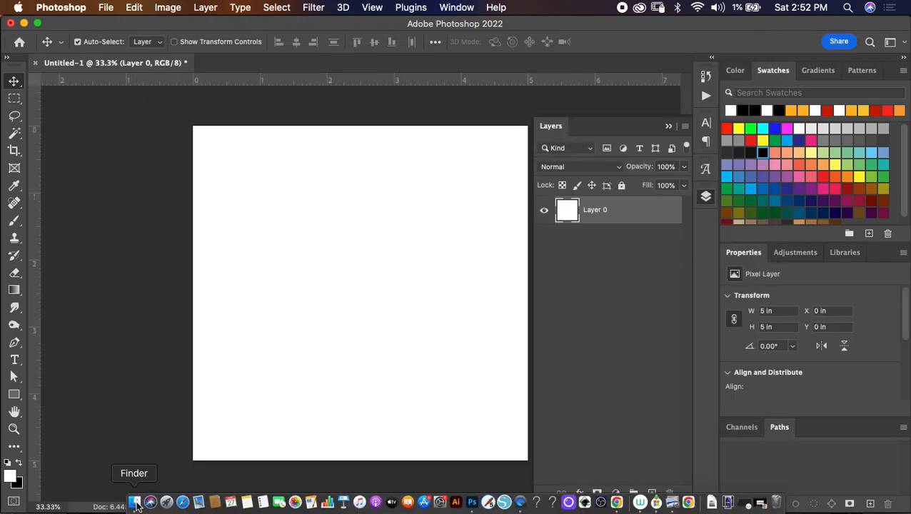
# - Place car.jpg, paper.jpg, skyline.jpg and street.jpg from the Flyer Design folder into the document as separate layers
pyautogui.click(134, 502)
pyautogui.click(132, 503)
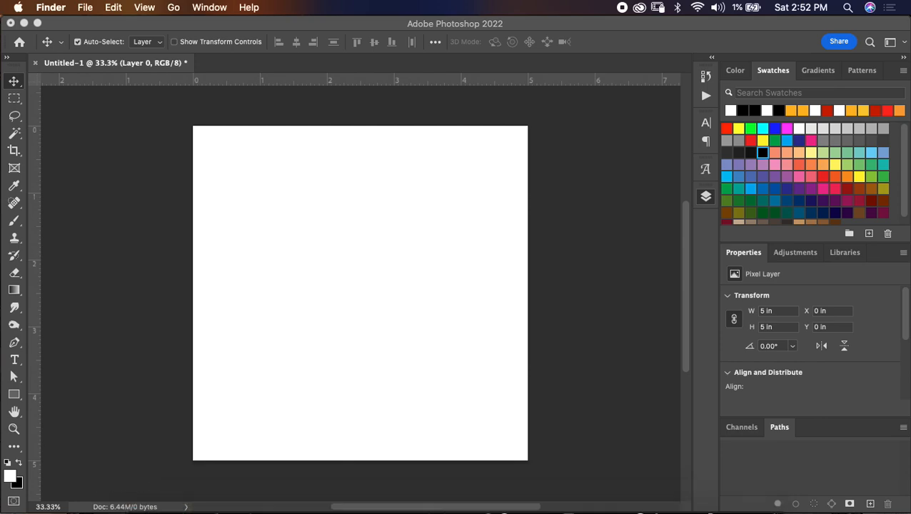
pyautogui.moveTo(0, 175); pyautogui.dragTo(307, 134)
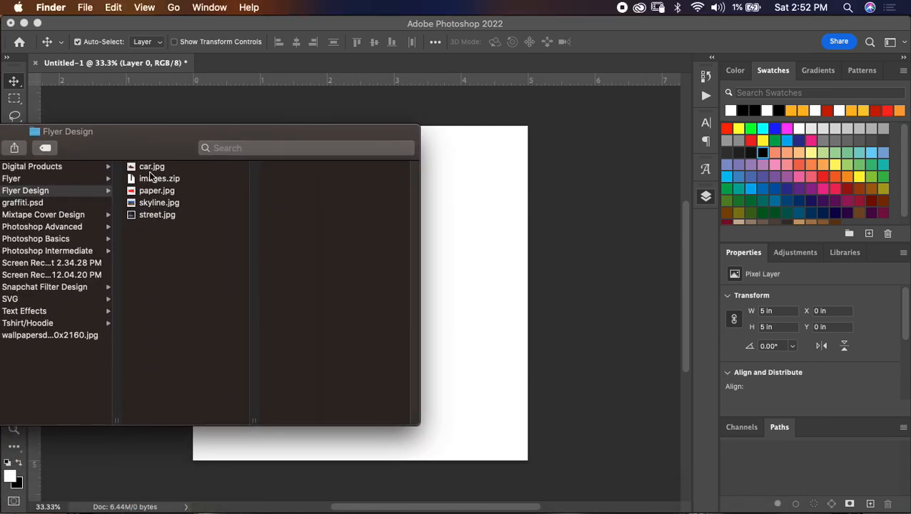
pyautogui.click(152, 167)
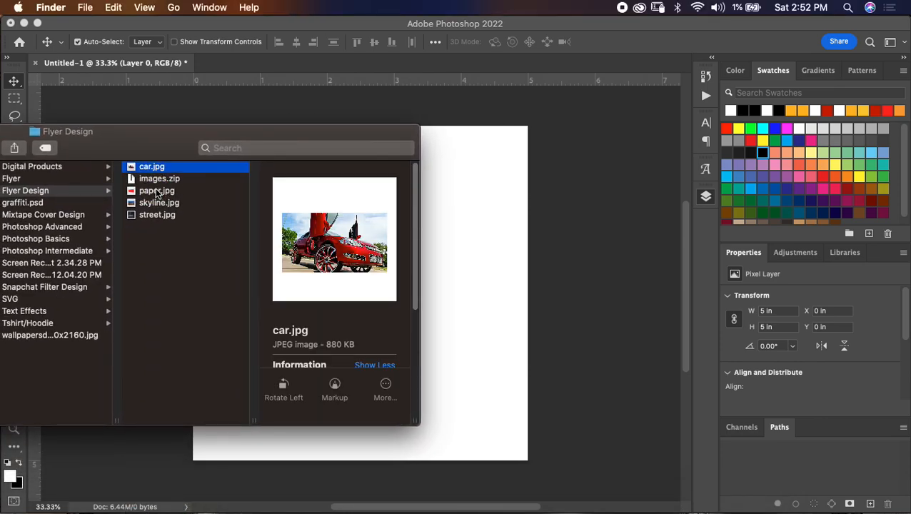
pyautogui.keyDown('super'); pyautogui.click(154, 191); pyautogui.keyUp('super')
pyautogui.keyDown('super'); pyautogui.click(159, 203); pyautogui.keyUp('super')
pyautogui.keyDown('super'); pyautogui.click(163, 216); pyautogui.keyUp('super')
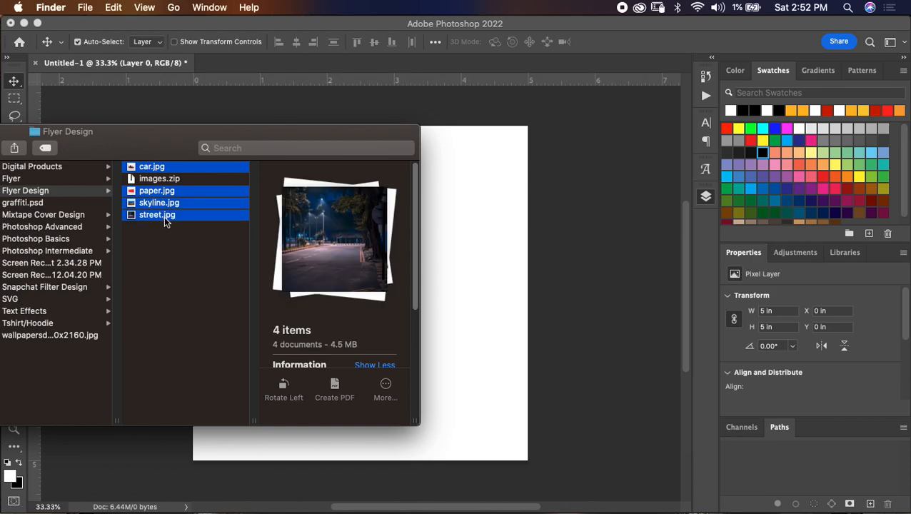
pyautogui.moveTo(332, 234); pyautogui.dragTo(543, 259)
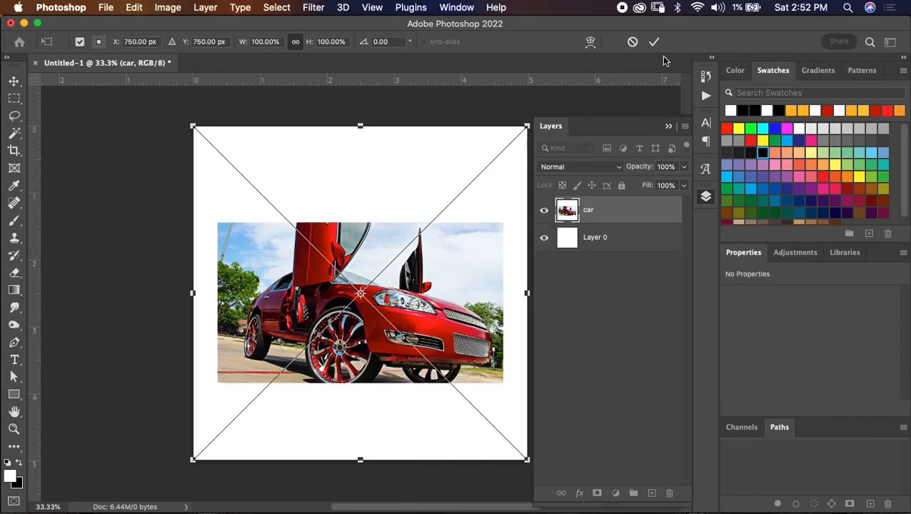
pyautogui.click(655, 42)
pyautogui.click(655, 42)
pyautogui.click(654, 43)
pyautogui.click(654, 42)
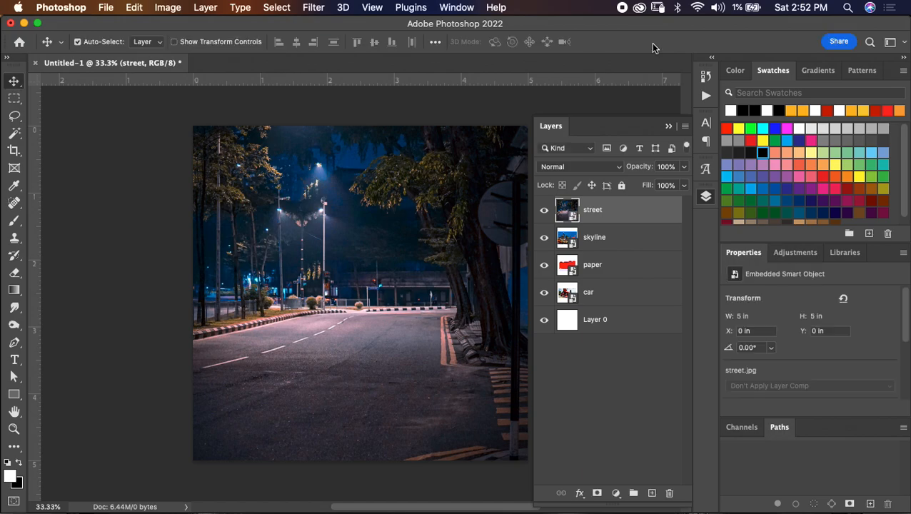
# - Delete the blank Layer 0 and rasterize the street, skyline, paper and car layers
pyautogui.click(631, 319)
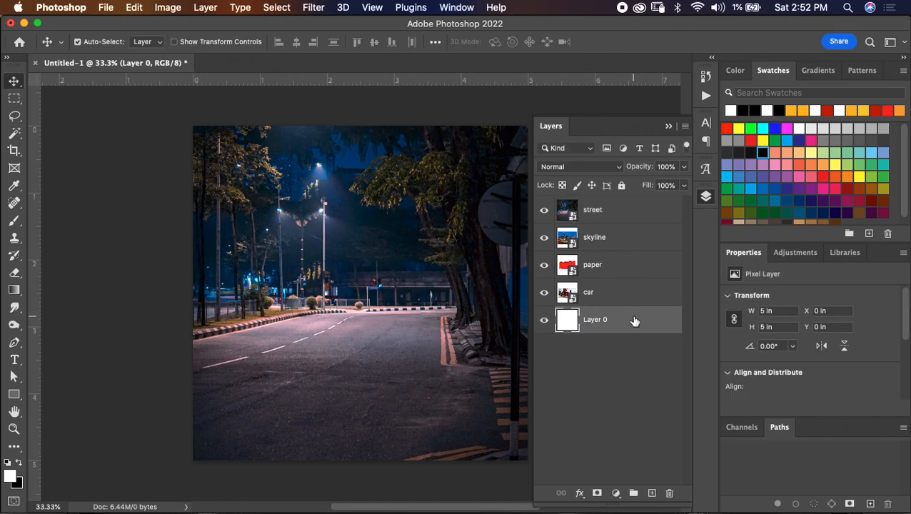
pyautogui.press('BackSpace')
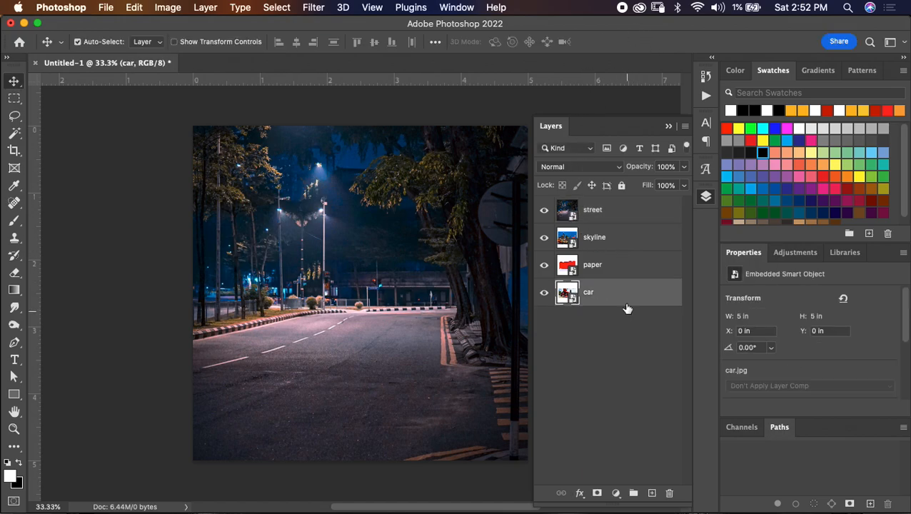
pyautogui.keyDown('shift'); pyautogui.click(614, 219); pyautogui.keyUp('shift')
pyautogui.rightClick(614, 218)
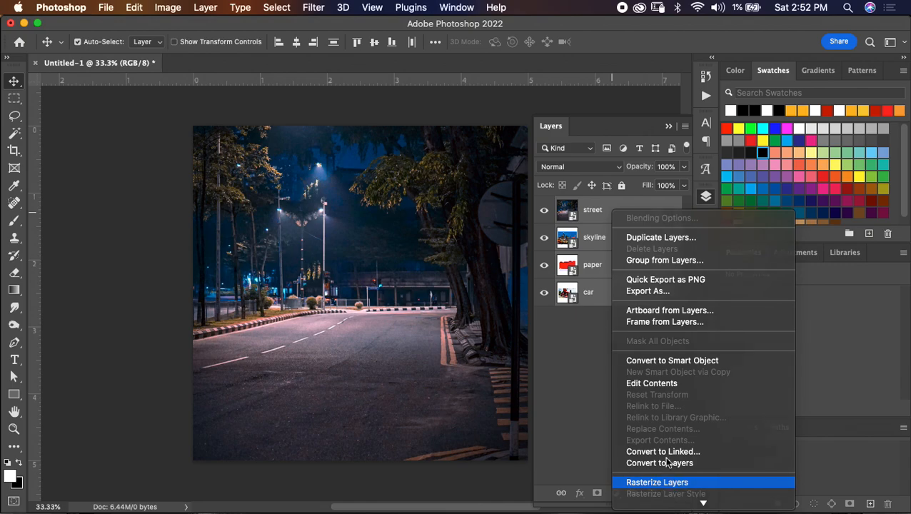
pyautogui.click(646, 481)
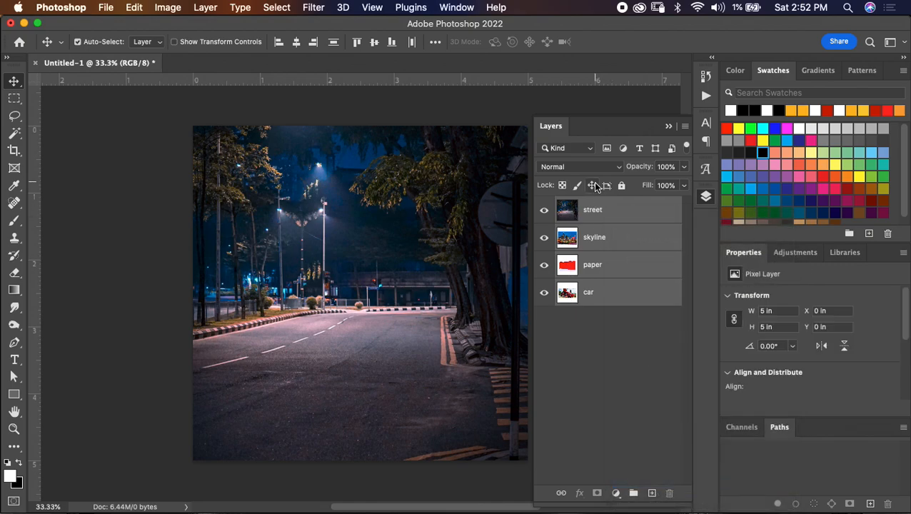
# - Remove the white border around the skyline photo using the Magic Wand, and hide the street, paper and car layers
pyautogui.click(545, 212)
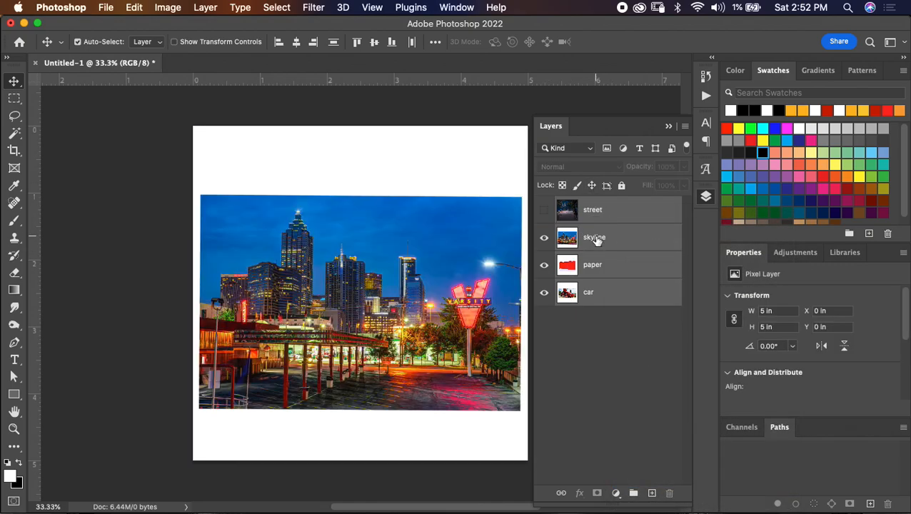
pyautogui.click(590, 238)
pyautogui.press('w')
pyautogui.click(437, 180)
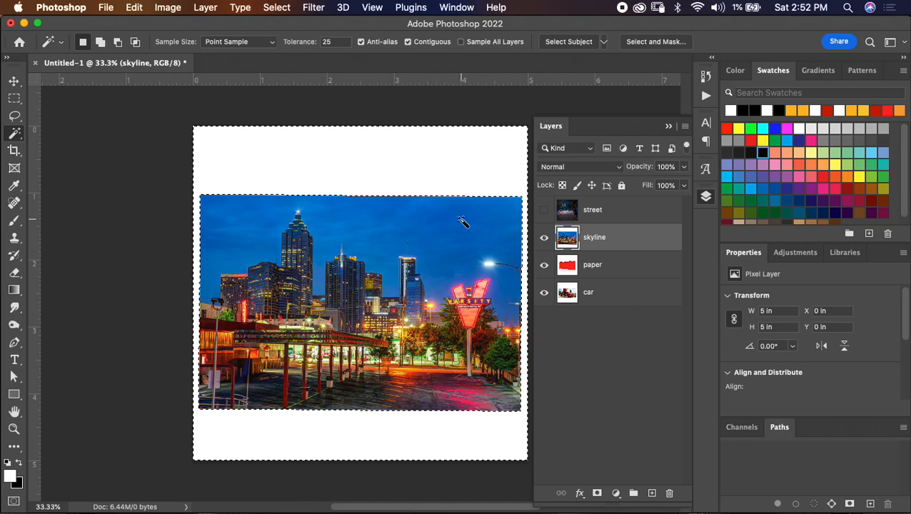
pyautogui.click(544, 265)
pyautogui.click(545, 293)
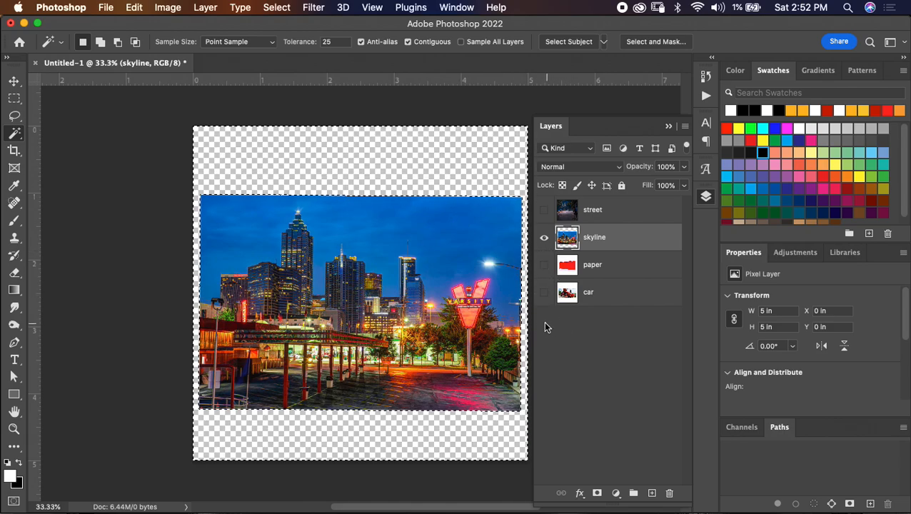
# - Show only the car layer, copy a rectangular selection of its photo, about 4.28 x 2.41 in, to a new layer, and delete the original
pyautogui.click(544, 238)
pyautogui.click(544, 293)
pyautogui.click(590, 297)
pyautogui.click(393, 203)
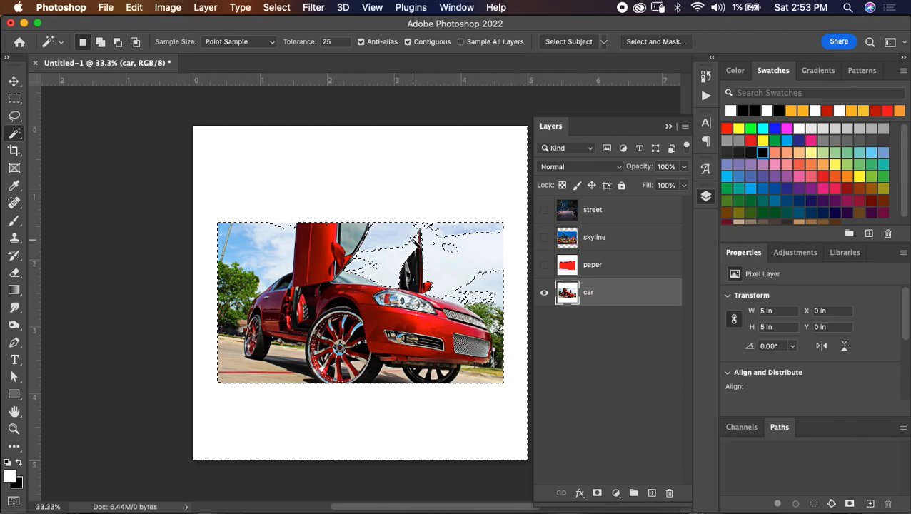
pyautogui.hotkey('ctrl', 'd')
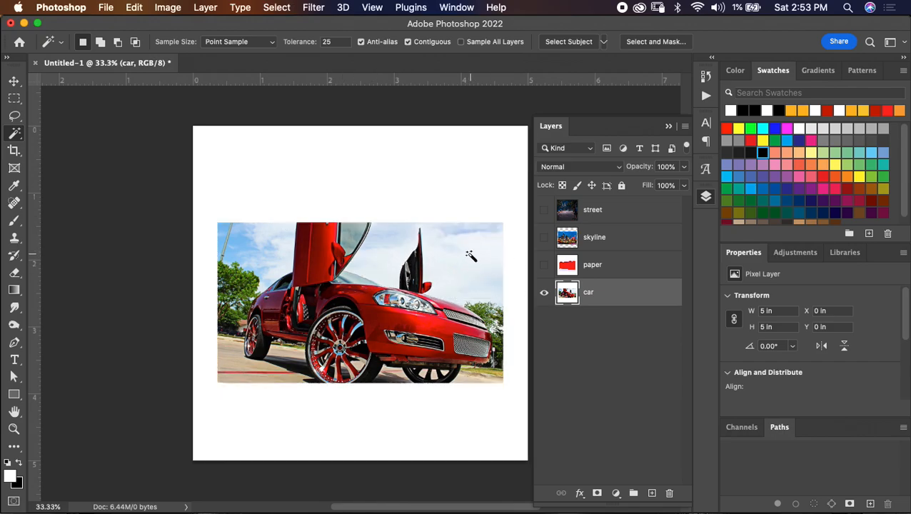
pyautogui.press('m')
pyautogui.moveTo(217, 222); pyautogui.dragTo(504, 385)
pyautogui.hotkey('ctrl', 'j')
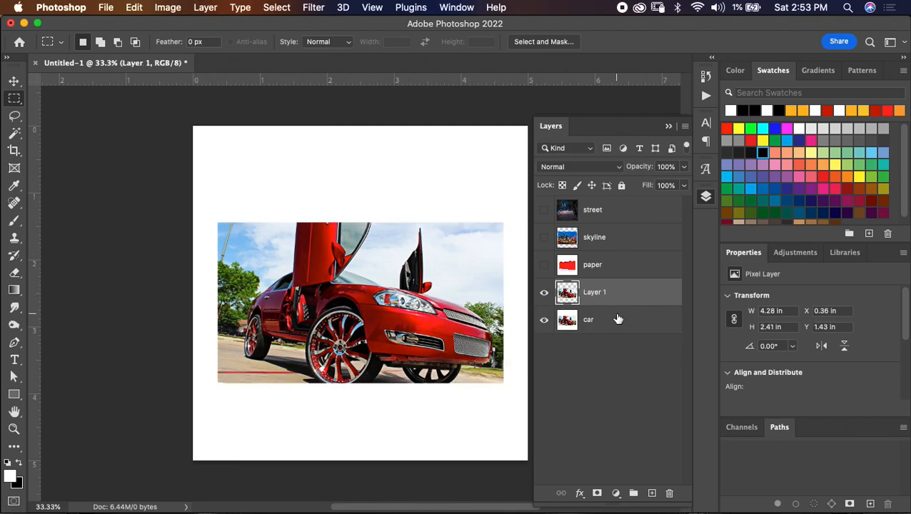
pyautogui.click(616, 319)
pyautogui.press('Delete')
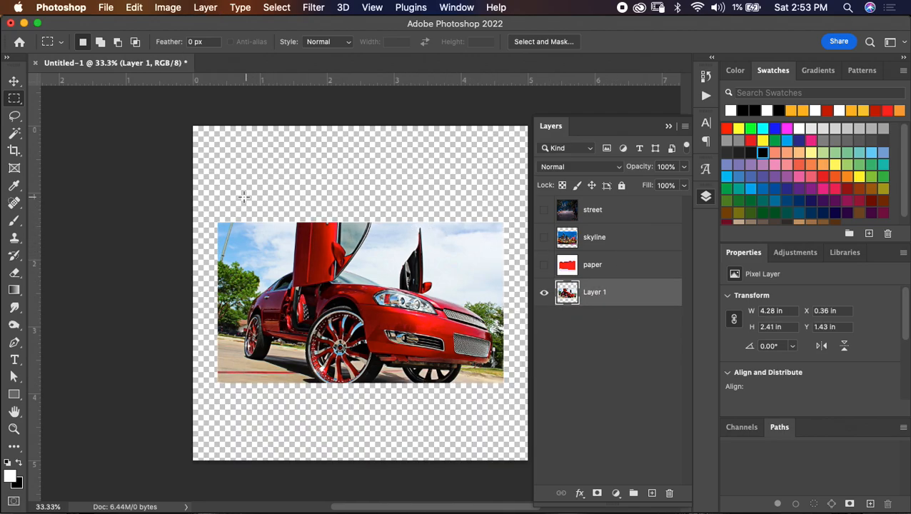
# - Show only the paper layer, cut its torn-paper image, about 3.96 x 2.98 in, onto a new layer, and delete the leftover paper layer
pyautogui.click(544, 292)
pyautogui.click(544, 264)
pyautogui.click(600, 272)
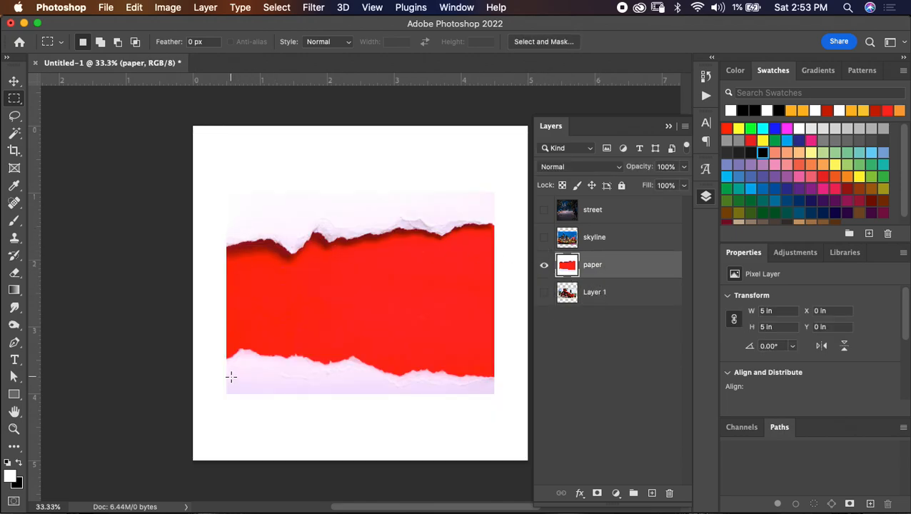
pyautogui.moveTo(228, 392); pyautogui.dragTo(493, 194)
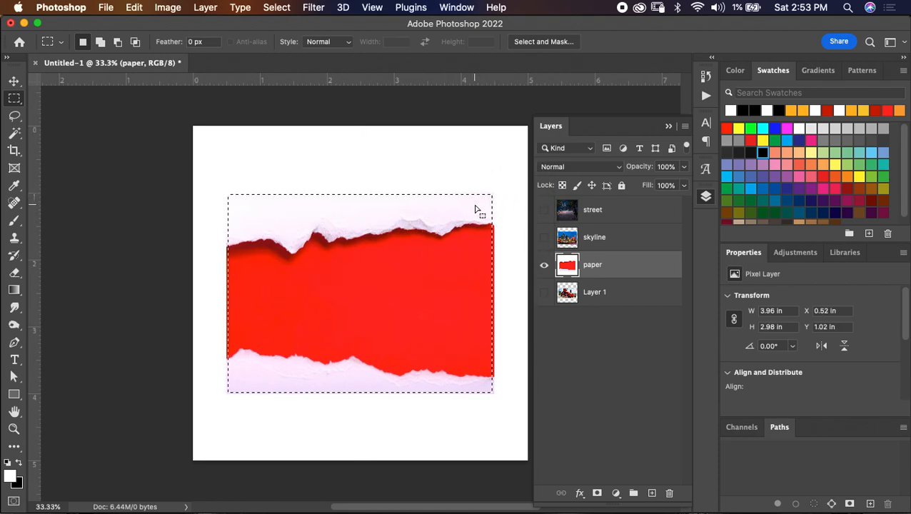
pyautogui.press('super+shift+j')
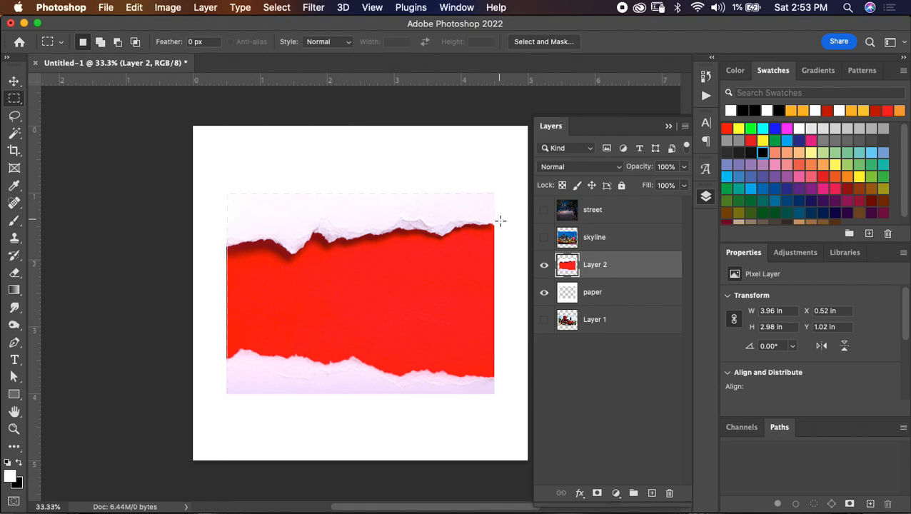
pyautogui.click(602, 301)
pyautogui.press('BackSpace')
pyautogui.click(604, 272)
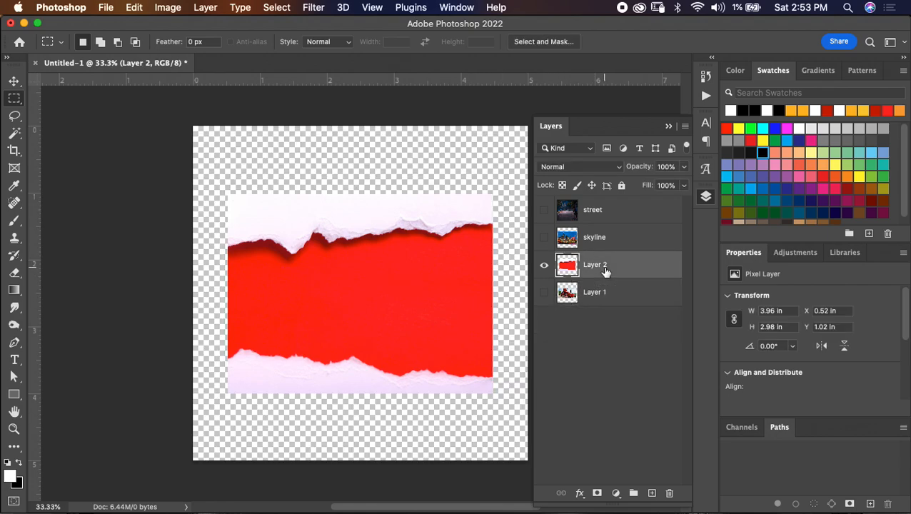
# - Select the white torn paper on Layer 2 with the Magic Wand at tolerance 25 and extend the selection to similar colors
pyautogui.press('w')
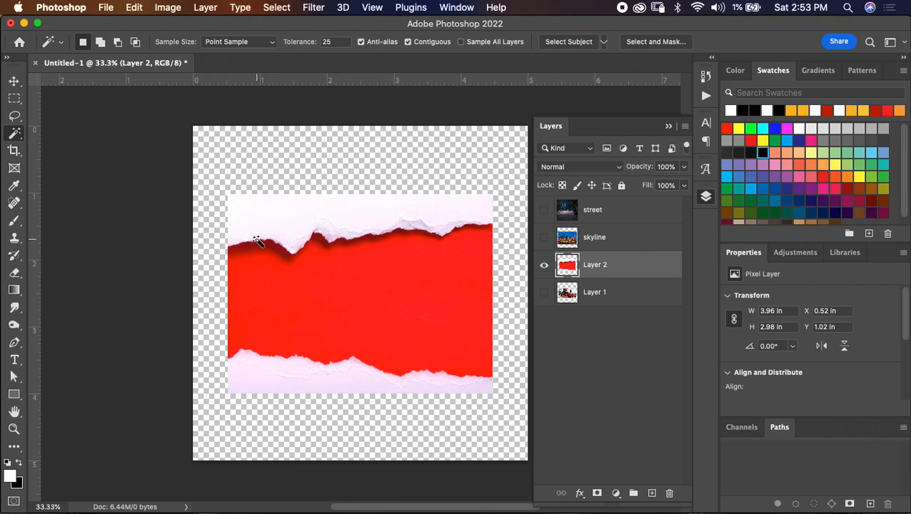
pyautogui.click(234, 239)
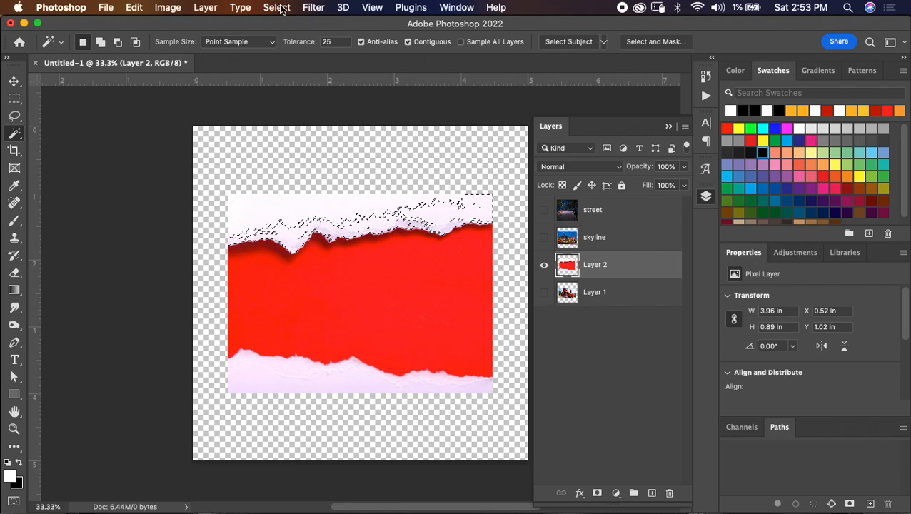
pyautogui.click(281, 9)
pyautogui.click(313, 247)
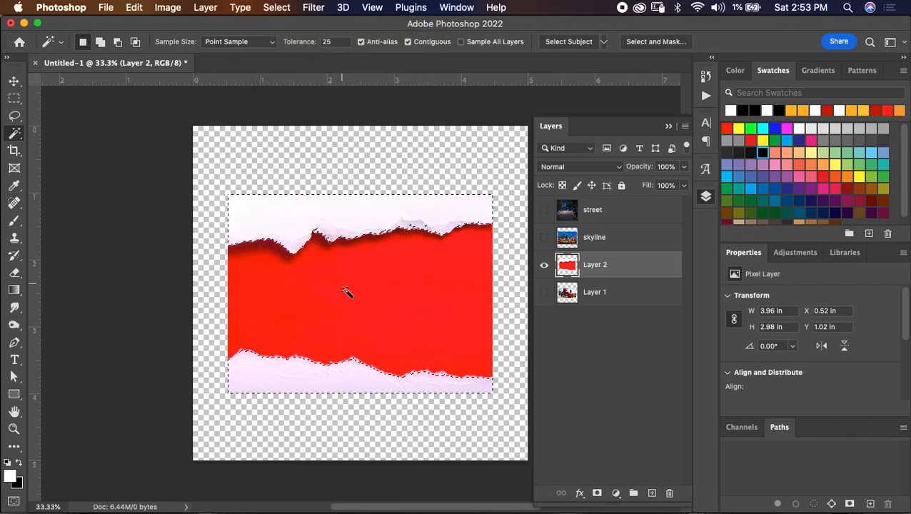
# - Add the missed part of the lower white paper strip to the selection and extend it to similar colors three more times
pyautogui.scroll(2, 358, 343)
pyautogui.keyDown('shift'); pyautogui.click(350, 373); pyautogui.keyUp('shift')
pyautogui.click(286, 6)
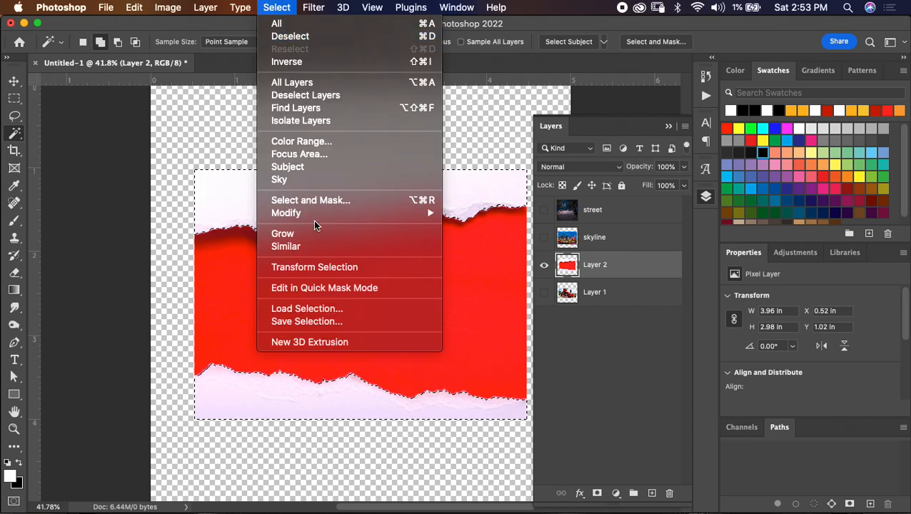
pyautogui.click(315, 247)
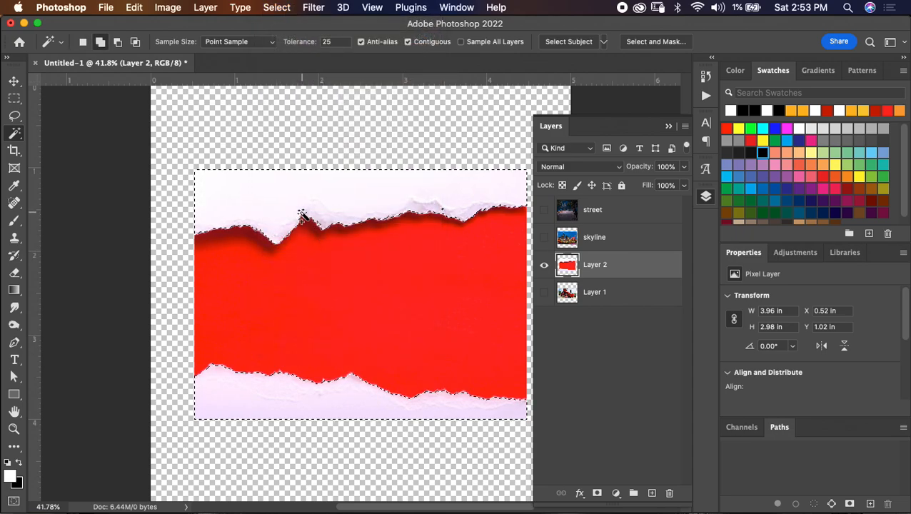
pyautogui.click(286, 8)
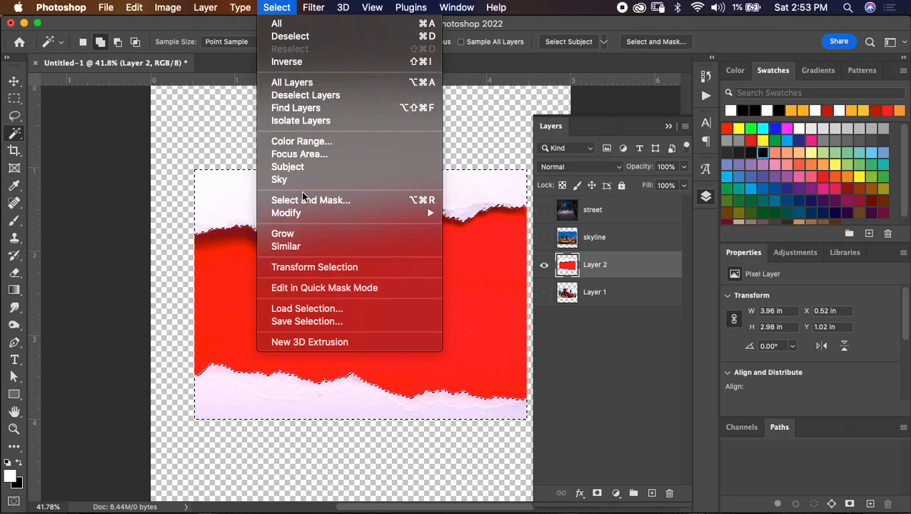
pyautogui.click(304, 246)
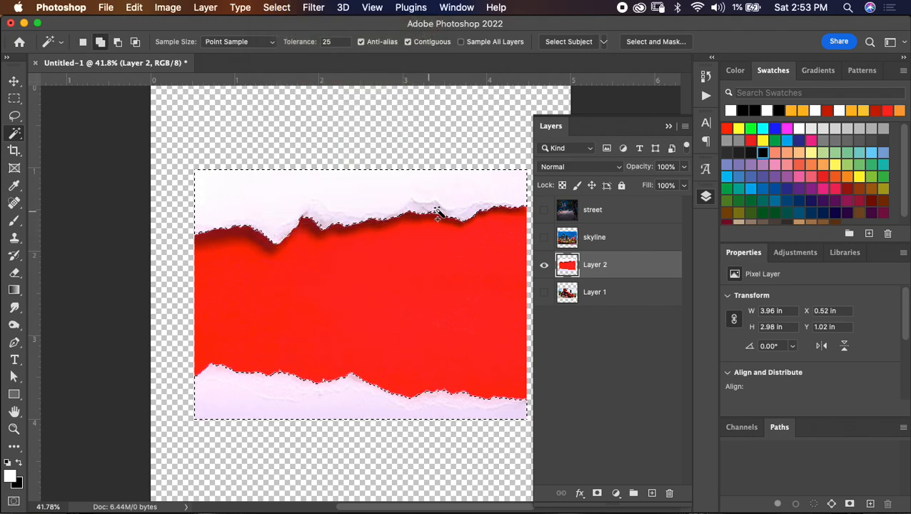
pyautogui.click(278, 8)
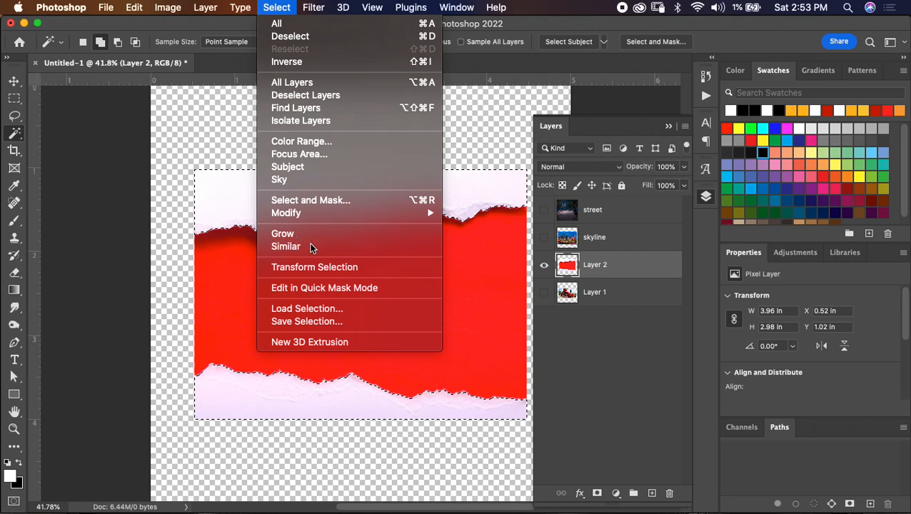
pyautogui.click(310, 247)
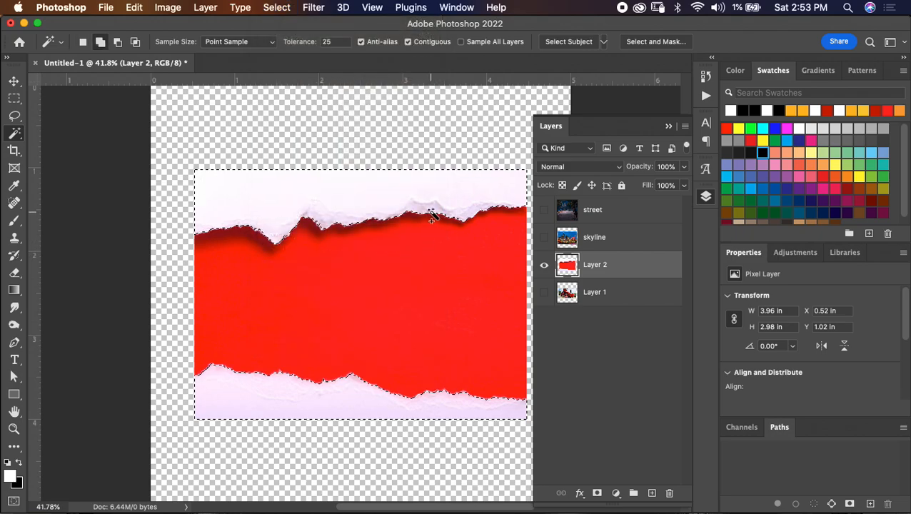
# - Extend the white torn-paper selection to similar colors, copy it to a new layer, and delete Layer 2 with the red background
pyautogui.click(277, 7)
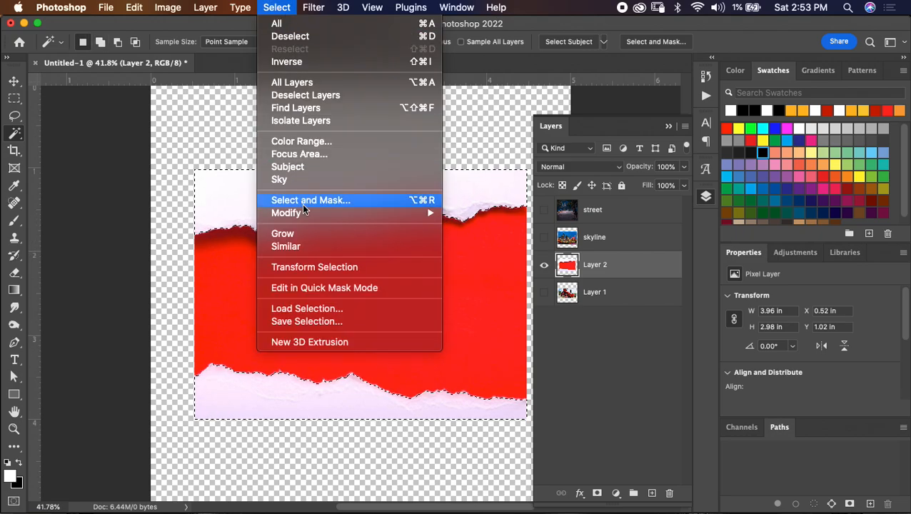
pyautogui.click(306, 245)
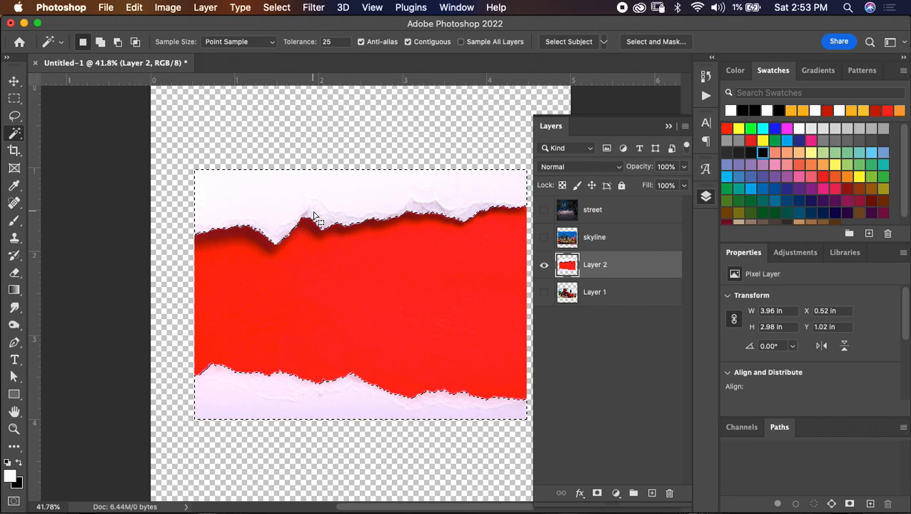
pyautogui.press('super+j')
pyautogui.click(619, 299)
pyautogui.press('Delete')
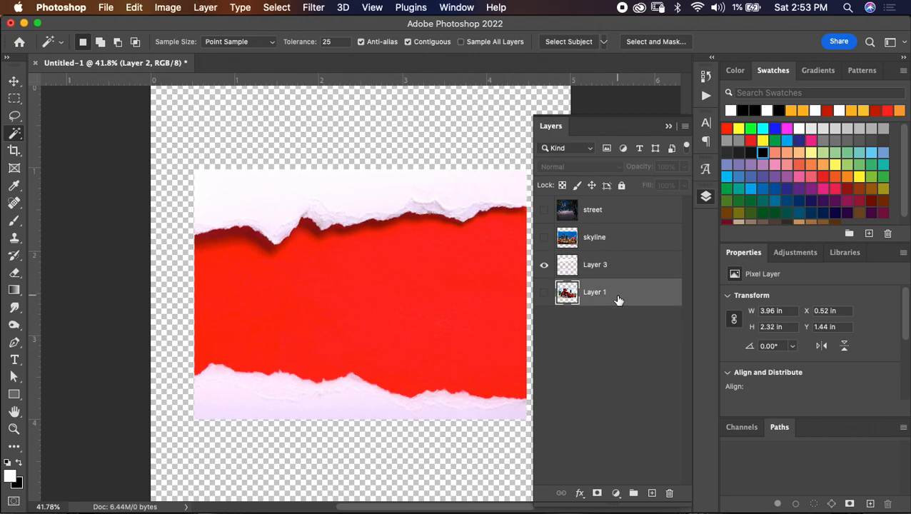
pyautogui.press('super+0')
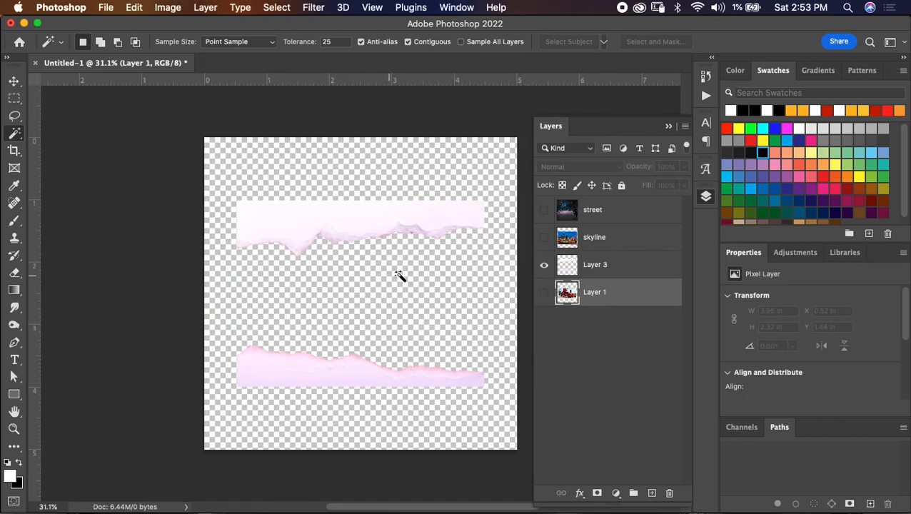
# - Copy the upper paper strip on Layer 3 to a new layer using a rectangular selection about 4.7 x 1.69 in
pyautogui.click(620, 264)
pyautogui.press('m')
pyautogui.moveTo(205, 169); pyautogui.dragTo(498, 273)
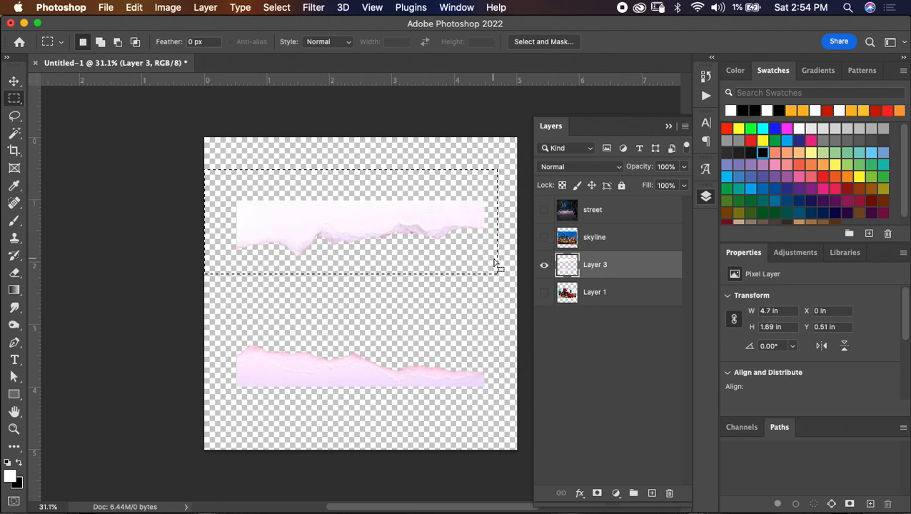
pyautogui.press('super+j')
# - Rename the upper paper strip's layer as top and the layer beneath it, Layer 3, as bottom
pyautogui.doubleClick(613, 264)
pyautogui.write('top')
pyautogui.press('Tab')
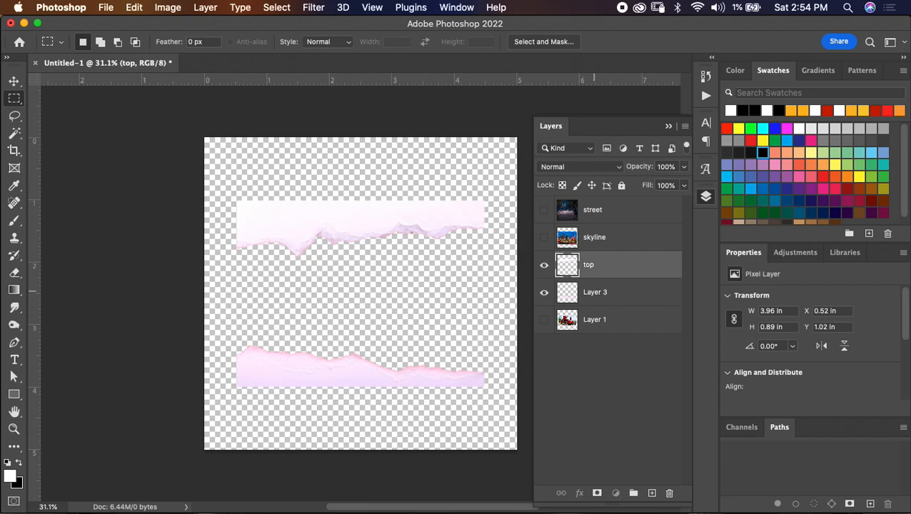
pyautogui.write('bottom')
pyautogui.press('Return')
# - Group the top and bottom paper layers and name the group paper
pyautogui.keyDown('shift'); pyautogui.click(614, 265); pyautogui.keyUp('shift')
pyautogui.press('super+g')
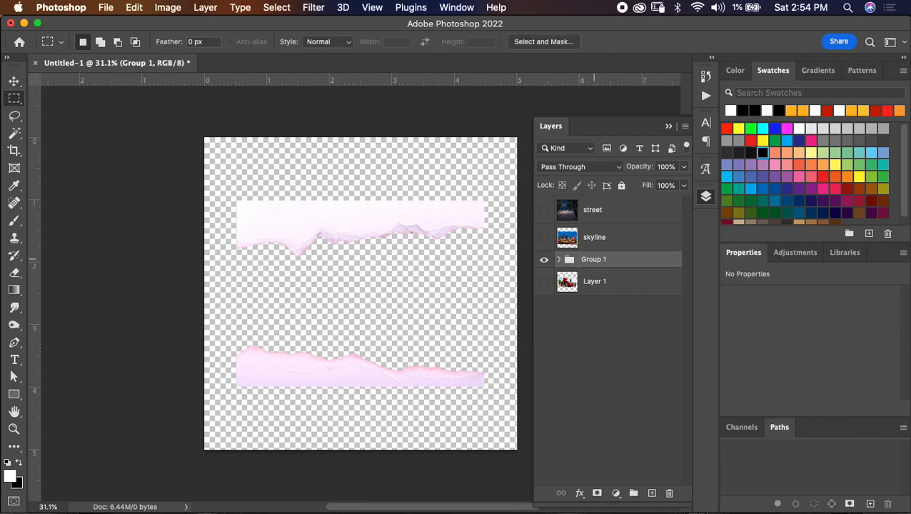
pyautogui.write('paper')
pyautogui.press('Return')
# - Put Layer 1 in a group named car and rename the layer itself as car
pyautogui.click(610, 286)
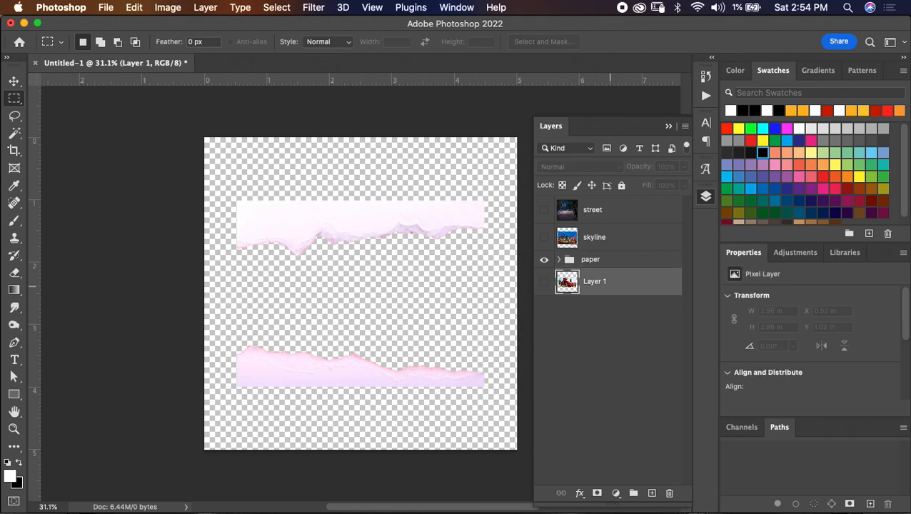
pyautogui.press('super+g')
pyautogui.doubleClick(596, 276)
pyautogui.write('car')
pyautogui.press('Tab')
pyautogui.write('c')
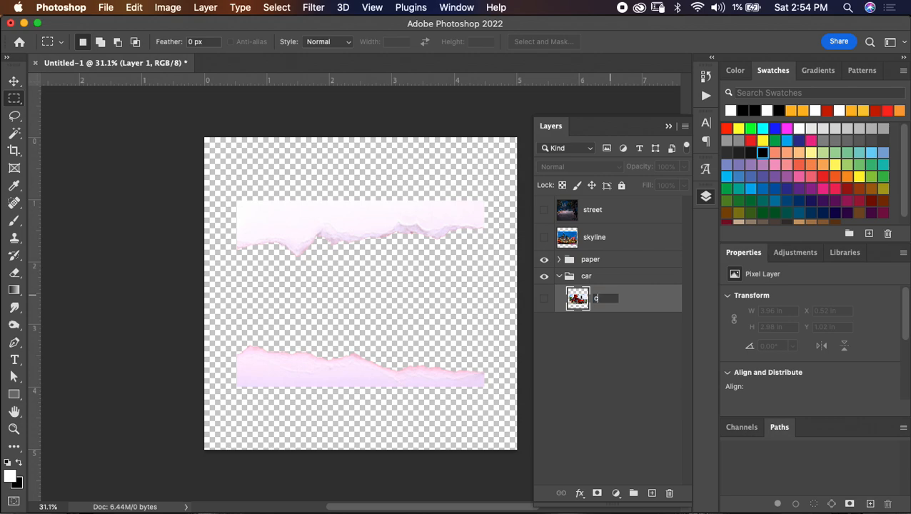
pyautogui.press('Return')
pyautogui.click(559, 277)
# - Hide the paper and car groups and show the skyline layer
pyautogui.click(545, 276)
pyautogui.click(544, 238)
pyautogui.click(614, 238)
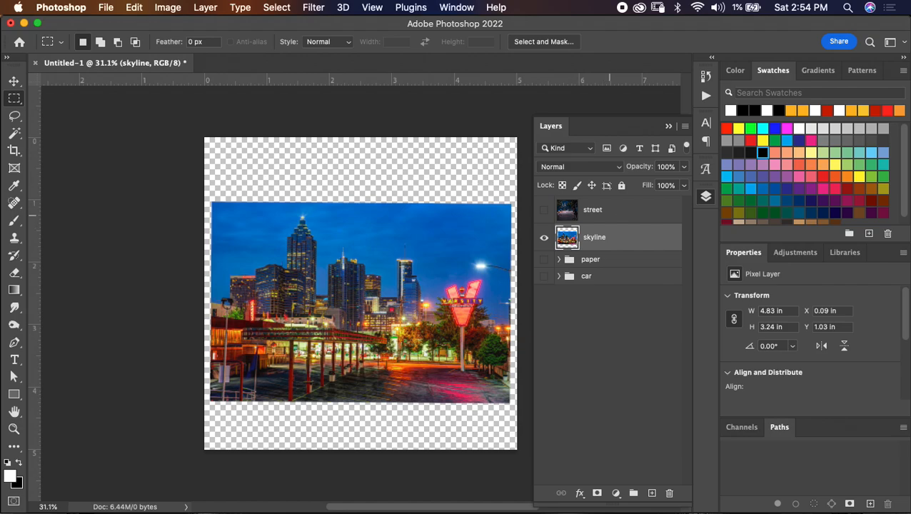
# - Move the street and skyline layers below the car group and group them as bg
pyautogui.click(609, 215)
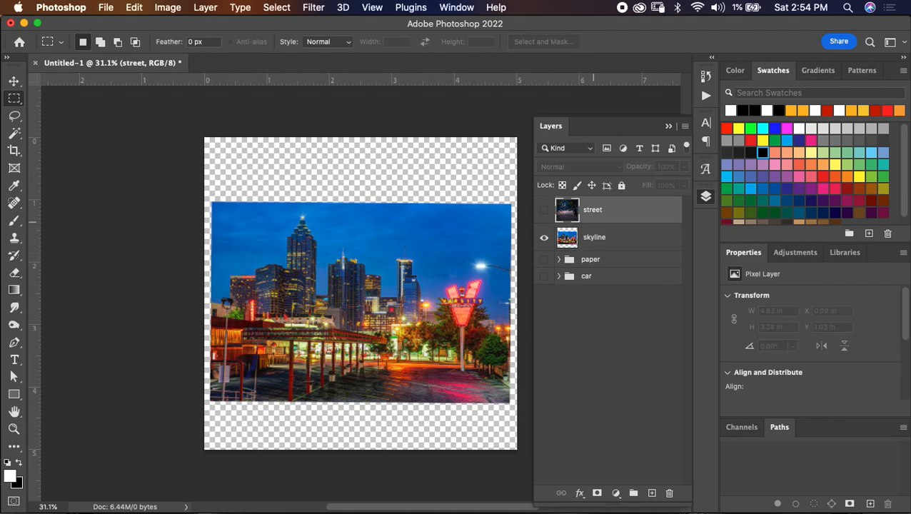
pyautogui.keyDown('shift'); pyautogui.click(609, 236); pyautogui.keyUp('shift')
pyautogui.moveTo(609, 216); pyautogui.dragTo(616, 313)
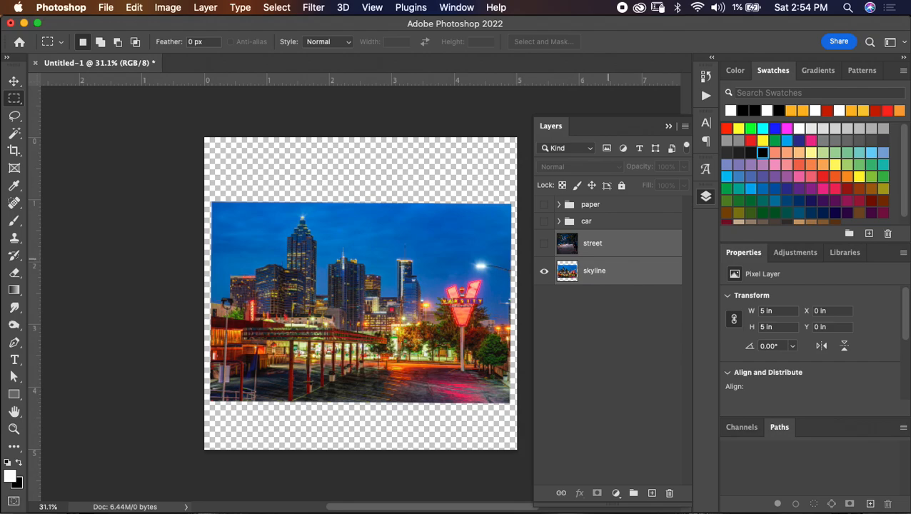
pyautogui.press('super+g')
pyautogui.doubleClick(593, 238)
pyautogui.write('bg')
pyautogui.press('Return')
pyautogui.click(559, 238)
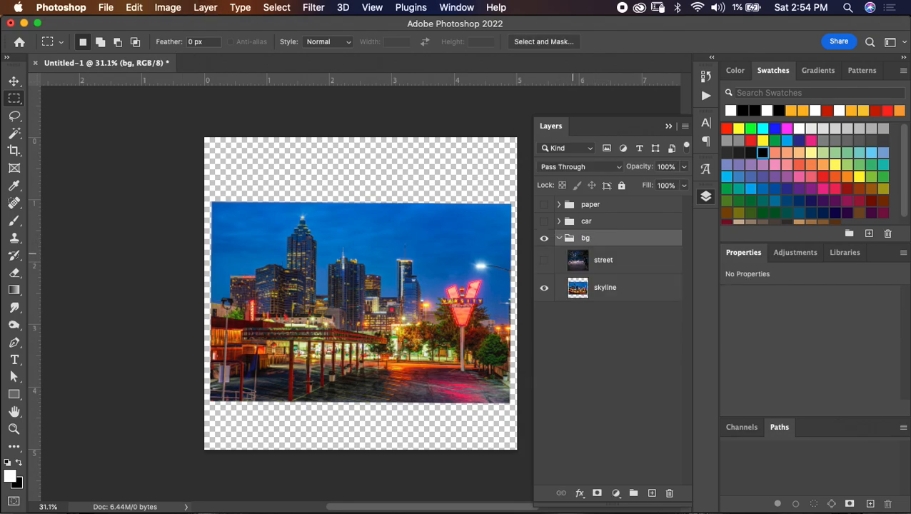
# - Scale the skyline layer to 142% and position it to cover the full width of the canvas's upper part
pyautogui.click(624, 288)
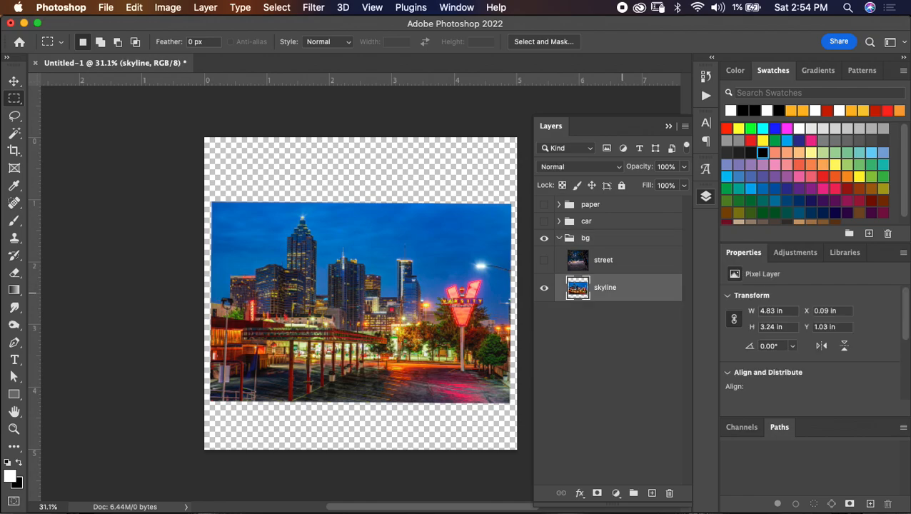
pyautogui.press('super+t')
pyautogui.moveTo(312, 41); pyautogui.dragTo(337, 42)
pyautogui.moveTo(360, 303); pyautogui.dragTo(340, 244)
pyautogui.press('Up')
pyautogui.press('Up')
pyautogui.press('Up')
pyautogui.press('Up')
pyautogui.moveTo(408, 215); pyautogui.dragTo(432, 211)
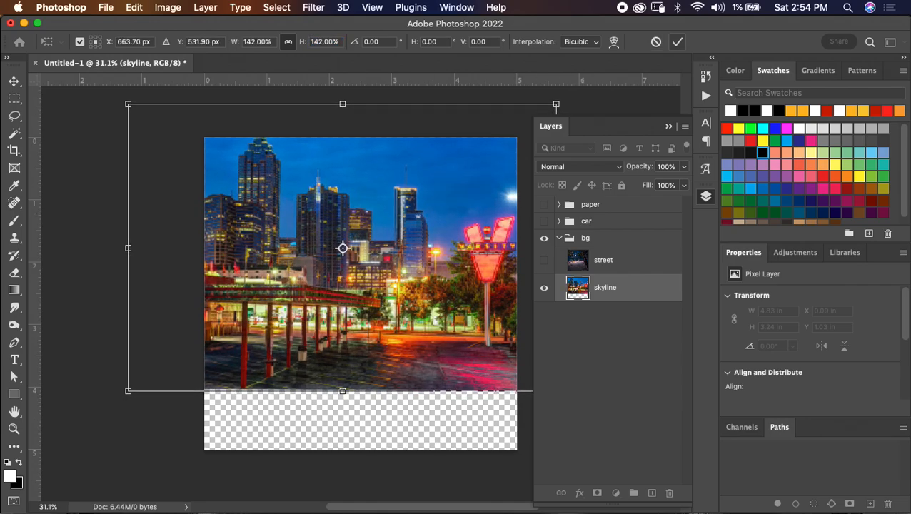
pyautogui.press('Return')
pyautogui.press('m')
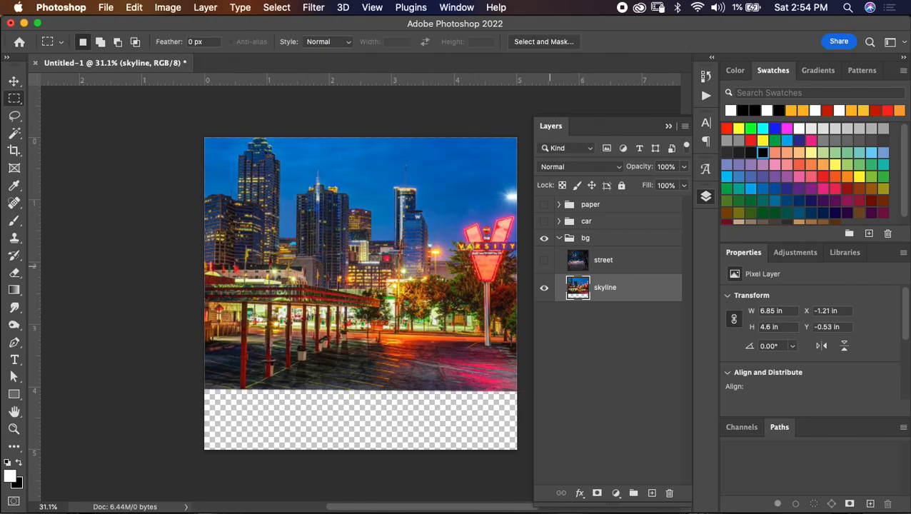
# - Turn on the street layer, then hide the bg group and show the car layer on its own
pyautogui.click(544, 260)
pyautogui.click(624, 264)
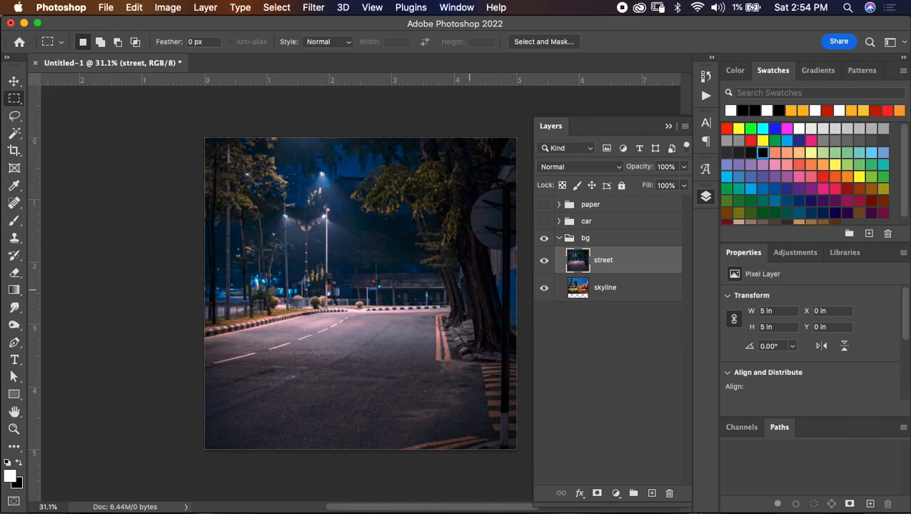
pyautogui.click(558, 238)
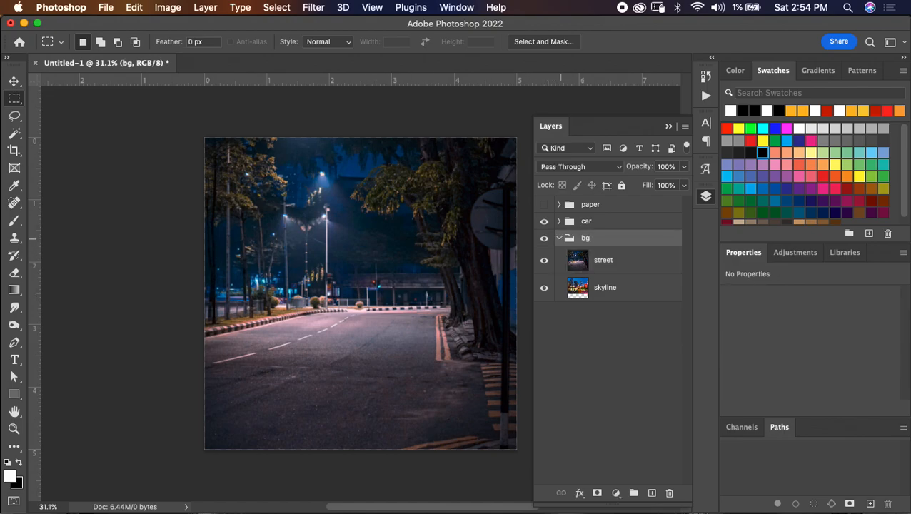
pyautogui.click(559, 238)
pyautogui.click(544, 238)
pyautogui.click(559, 221)
pyautogui.click(544, 243)
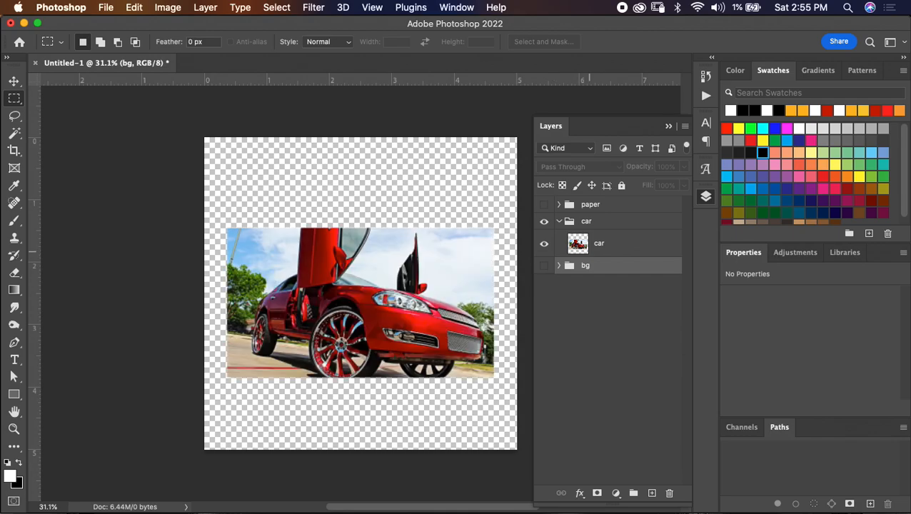
pyautogui.click(589, 250)
# - Try selecting the car automatically as the subject, and clear that selection
pyautogui.scroll(3, 363, 295)
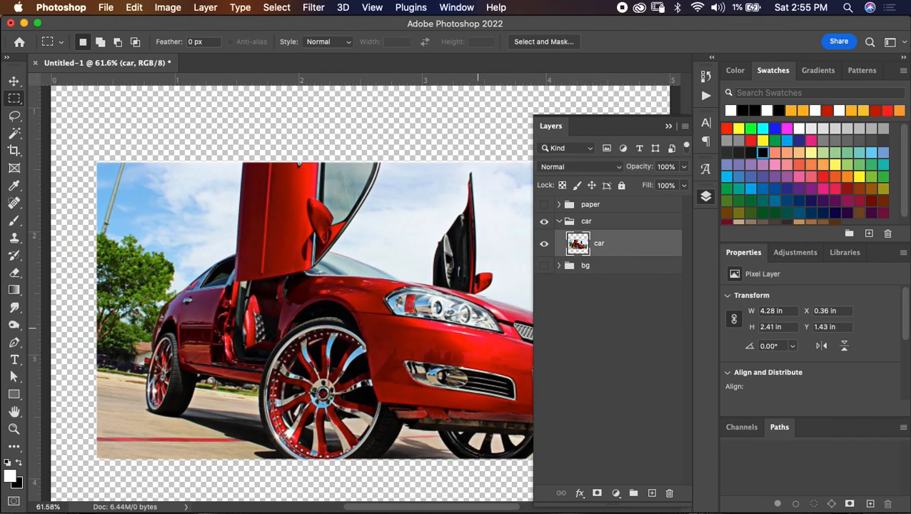
pyautogui.scroll(-1, 365, 294)
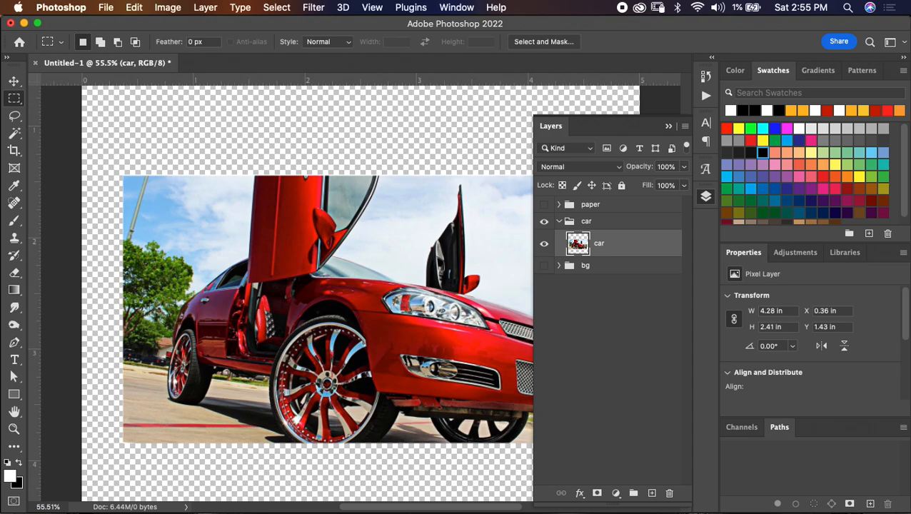
pyautogui.click(277, 8)
pyautogui.click(295, 166)
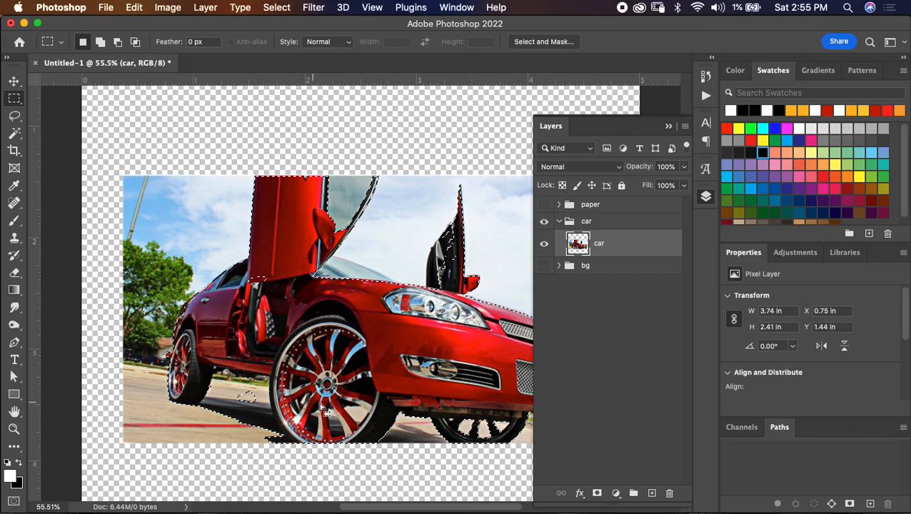
pyautogui.scroll(3, 435, 359)
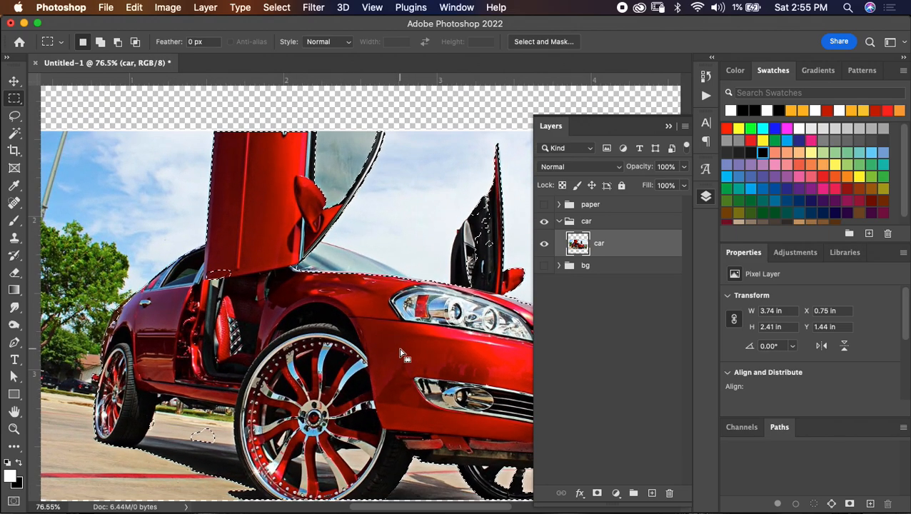
pyautogui.hotkey('ctrl', 'd')
# - Start a Pen path on the roof beside the raised door and trace the rear window and rear body down to the rear wheel
pyautogui.press('p')
pyautogui.scroll(1, 394, 351)
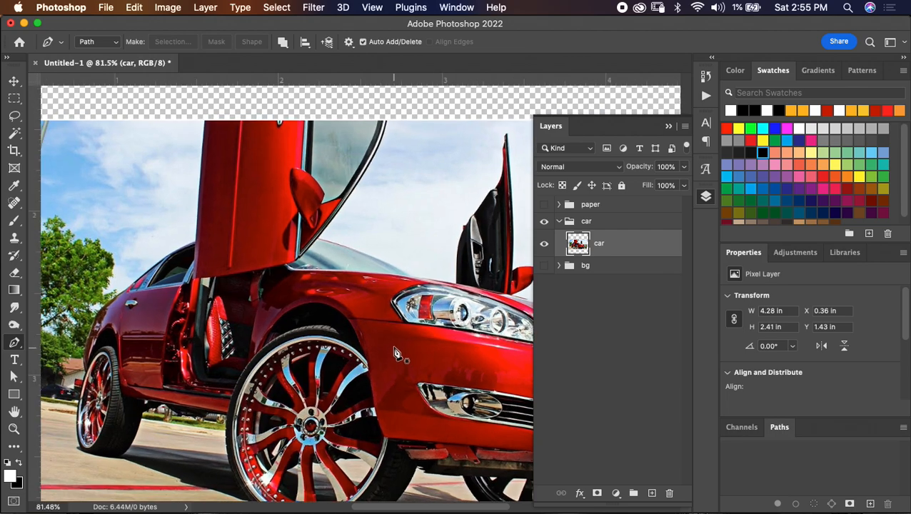
pyautogui.scroll(4, 394, 351)
pyautogui.hscroll(-5, 393, 348)
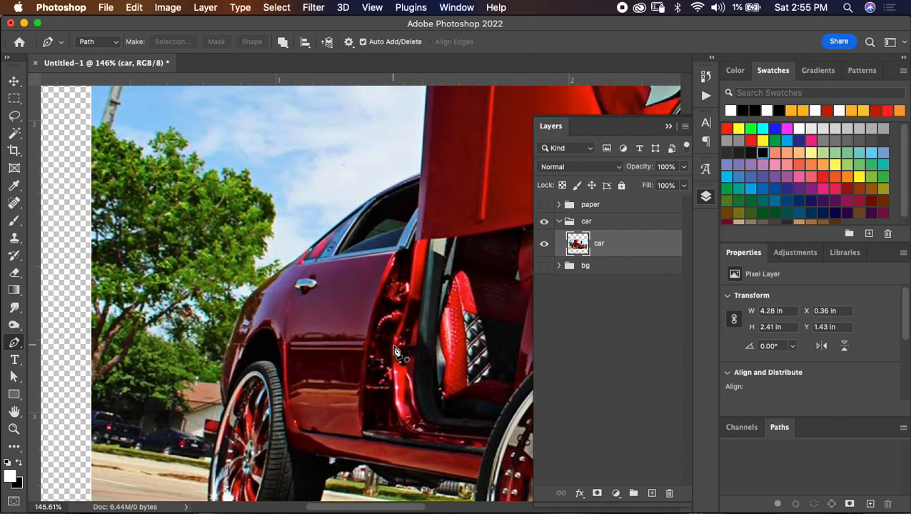
pyautogui.click(419, 176)
pyautogui.moveTo(342, 222); pyautogui.dragTo(300, 259)
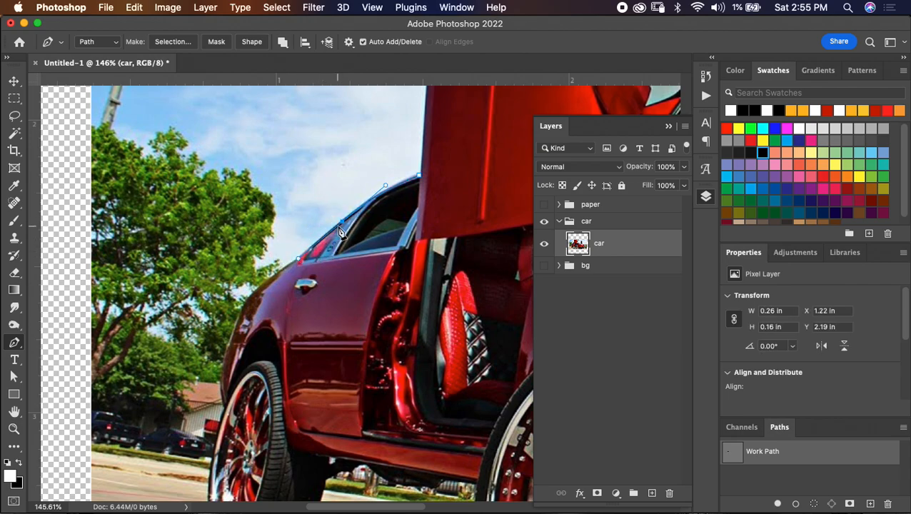
pyautogui.click(342, 223)
pyautogui.moveTo(343, 222); pyautogui.dragTo(338, 225)
pyautogui.moveTo(281, 269); pyautogui.dragTo(273, 275)
pyautogui.moveTo(242, 306); pyautogui.dragTo(238, 317)
pyautogui.moveTo(220, 380); pyautogui.dragTo(219, 395)
# - Continue the path around the rear wheel, following the tire's bottom and inner edge up to the underbody
pyautogui.scroll(-5, 225, 413)
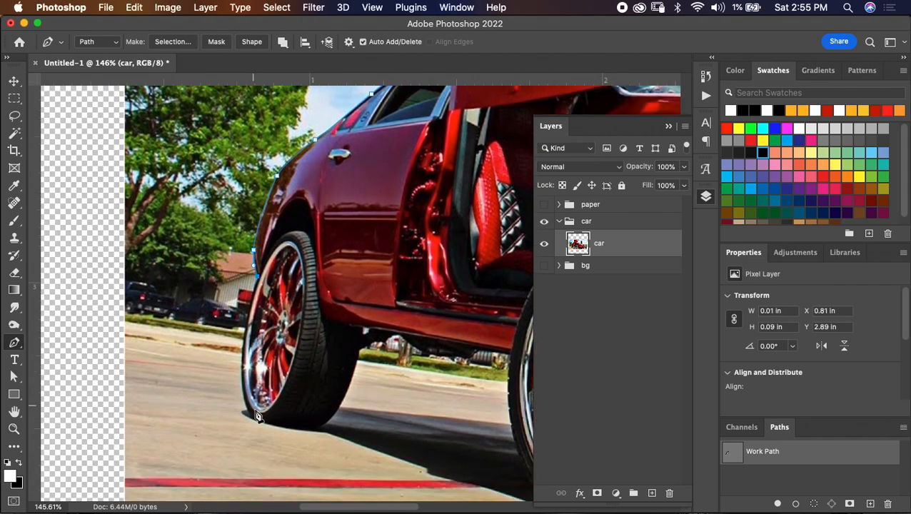
pyautogui.moveTo(258, 422); pyautogui.dragTo(281, 457)
pyautogui.rightClick(253, 419)
pyautogui.click(251, 391)
pyautogui.keyDown('alt'); pyautogui.click(253, 419); pyautogui.keyUp('alt')
pyautogui.moveTo(325, 425); pyautogui.dragTo(336, 412)
pyautogui.moveTo(360, 353); pyautogui.dragTo(372, 309)
pyautogui.keyDown('alt'); pyautogui.click(361, 352); pyautogui.keyUp('alt')
# - Trace the car's underbody between the rear wheel and the large front wheel with closely spaced anchor points
pyautogui.click(375, 342)
pyautogui.click(386, 339)
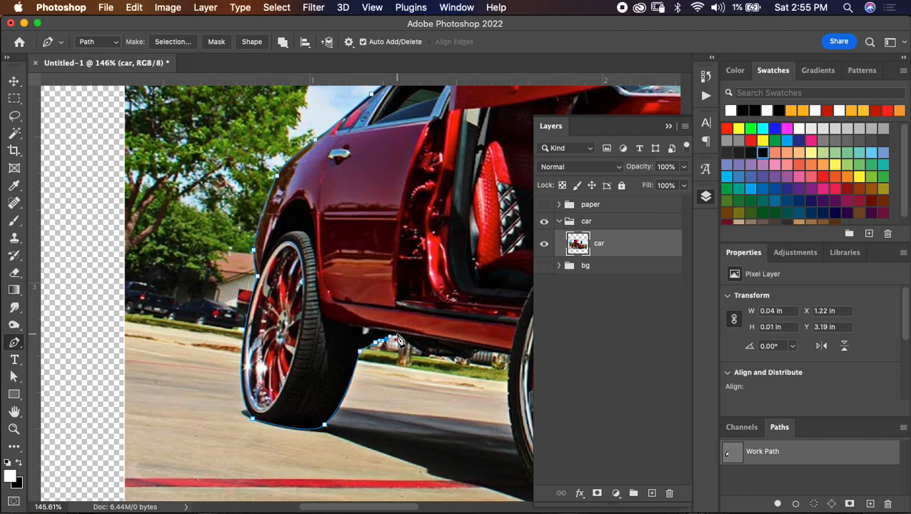
pyautogui.click(398, 334)
pyautogui.moveTo(410, 342); pyautogui.dragTo(439, 356)
pyautogui.click(458, 357)
pyautogui.click(473, 355)
pyautogui.click(480, 350)
pyautogui.moveTo(499, 356); pyautogui.dragTo(378, 315)
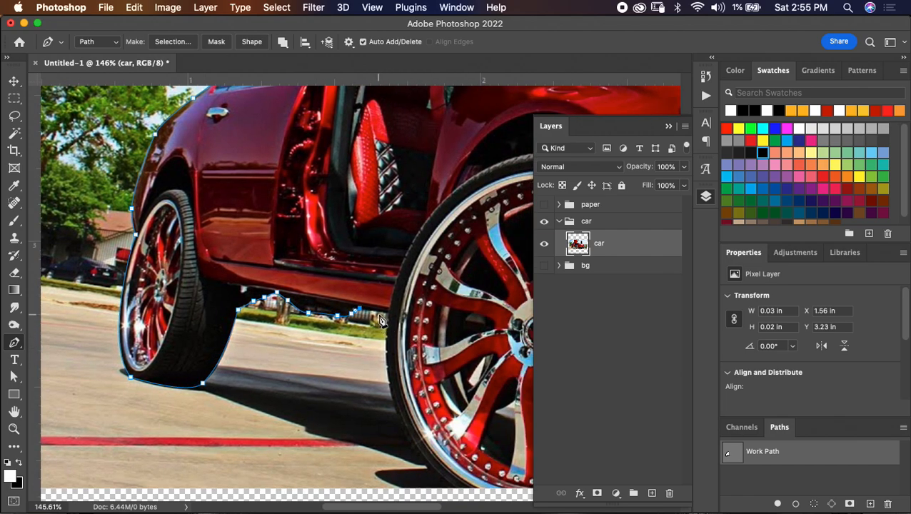
pyautogui.scroll(-5, 391, 320)
pyautogui.hscroll(3, 392, 320)
pyautogui.press('super+z')
pyautogui.click(337, 227)
# - Trace around the large front wheel, following the photo's lower edge and the tire's far side up to the underbody
pyautogui.moveTo(394, 402); pyautogui.dragTo(473, 470)
pyautogui.keyDown('alt'); pyautogui.click(396, 403); pyautogui.keyUp('alt')
pyautogui.hscroll(5, 427, 422)
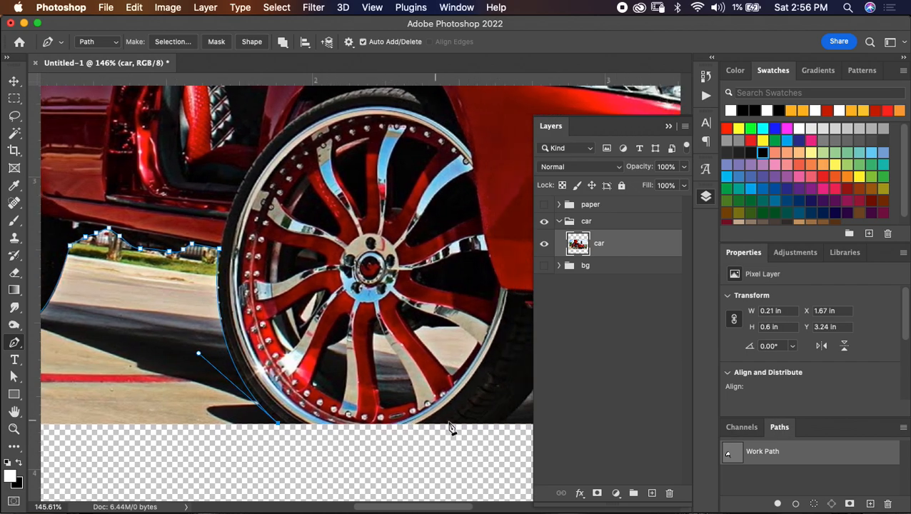
pyautogui.click(458, 426)
pyautogui.hscroll(4, 450, 385)
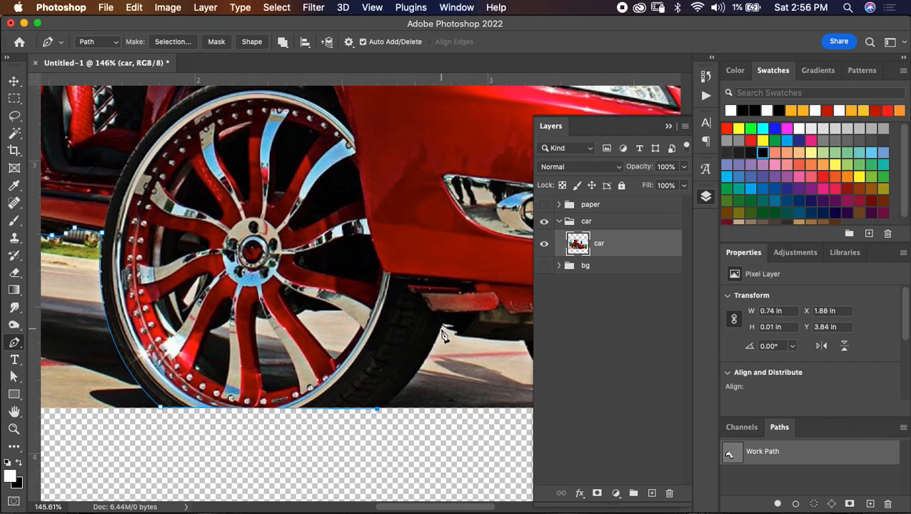
pyautogui.moveTo(445, 326); pyautogui.dragTo(466, 266)
pyautogui.keyDown('alt'); pyautogui.click(445, 326); pyautogui.keyUp('alt')
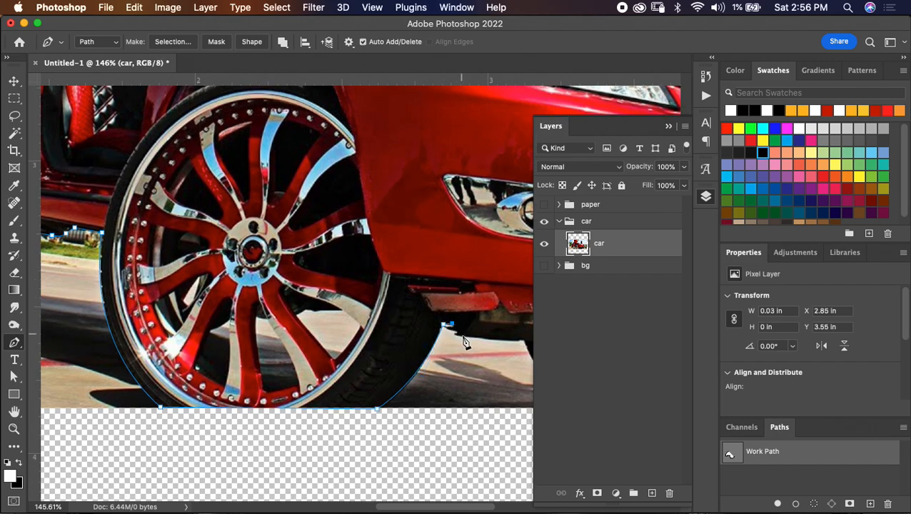
# - Extend the path under the front bumper and around the far front wheel up to the bumper's underside
pyautogui.hscroll(5, 442, 339)
pyautogui.click(402, 322)
pyautogui.moveTo(464, 392); pyautogui.dragTo(505, 415)
pyautogui.hscroll(7, 464, 406)
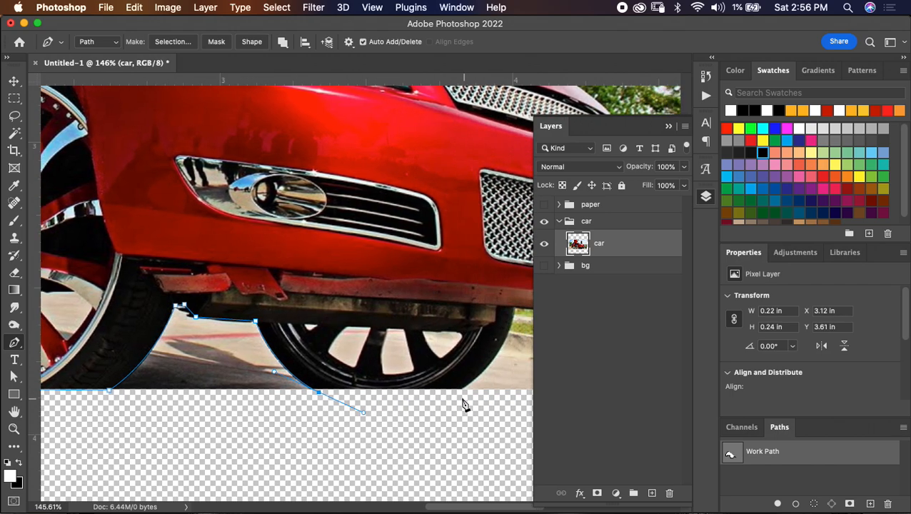
pyautogui.click(426, 392)
pyautogui.moveTo(484, 311); pyautogui.dragTo(488, 252)
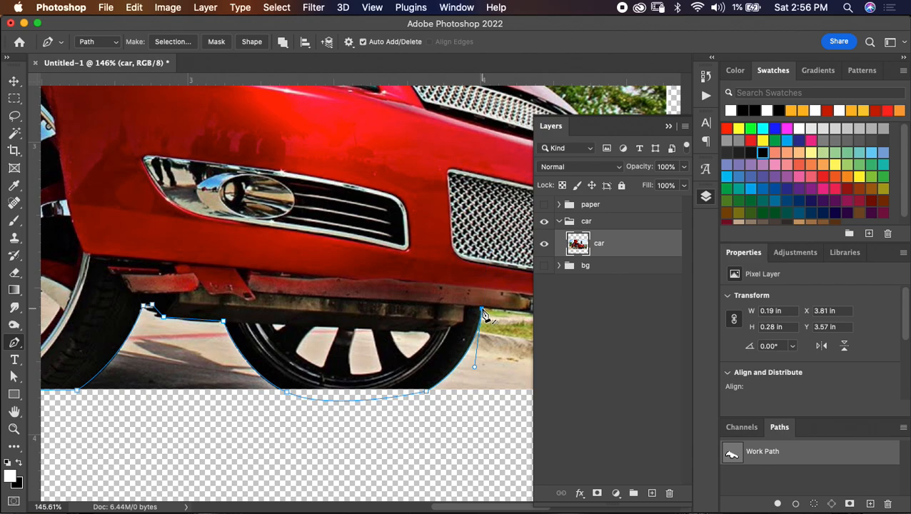
# - Trace the lower edge and outer corner of the front bumper up to the upper grille
pyautogui.hscroll(6, 464, 322)
pyautogui.click(389, 307)
pyautogui.click(443, 312)
pyautogui.moveTo(472, 266); pyautogui.dragTo(476, 221)
pyautogui.moveTo(430, 154); pyautogui.dragTo(448, 176)
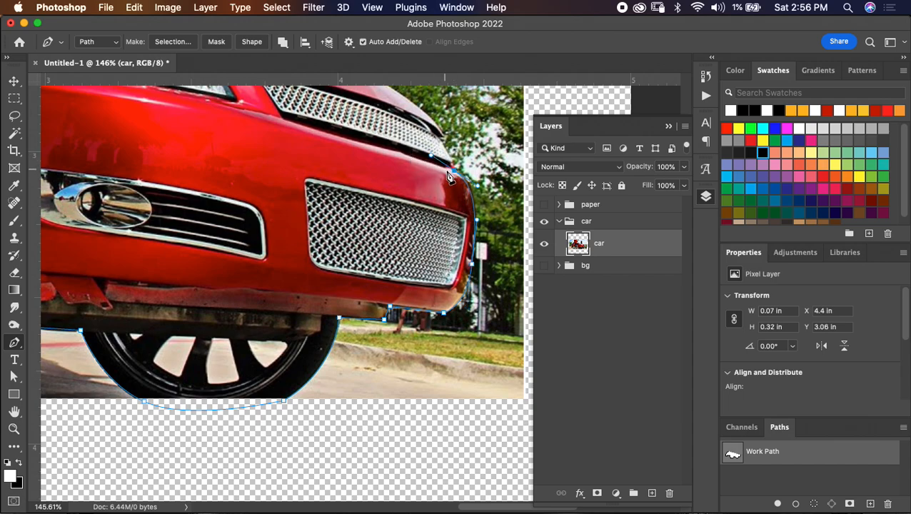
# - Trace past the upper grille and up along the hood's outer edge to the base of the far open door
pyautogui.keyDown('alt'); pyautogui.click(455, 171); pyautogui.keyUp('alt')
pyautogui.scroll(3, 453, 182)
pyautogui.moveTo(451, 164); pyautogui.dragTo(440, 155)
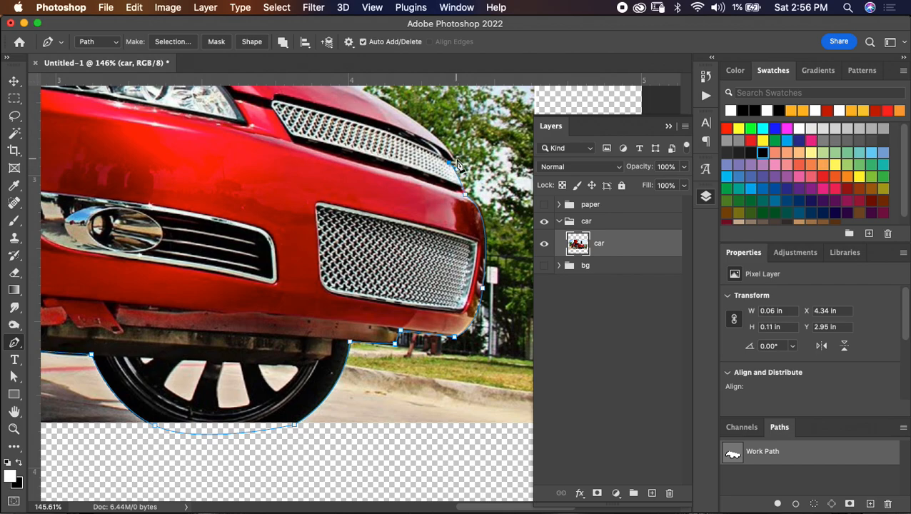
pyautogui.scroll(5, 432, 180)
pyautogui.hscroll(-3, 432, 180)
pyautogui.moveTo(405, 155); pyautogui.dragTo(330, 127)
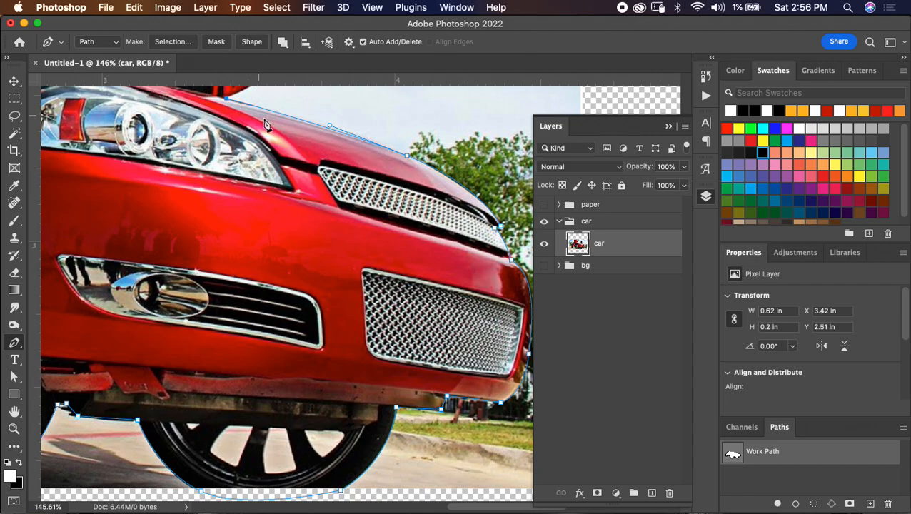
# - Trace around the far door's side mirror and up the raised door's outer edge to its tip
pyautogui.scroll(10, 398, 218)
pyautogui.hscroll(-5, 398, 219)
pyautogui.moveTo(387, 262); pyautogui.dragTo(359, 260)
pyautogui.click(387, 261)
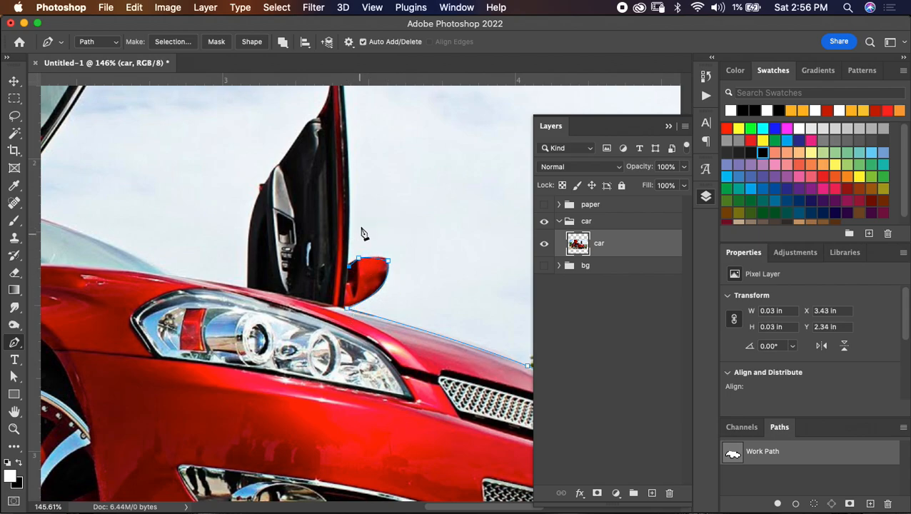
pyautogui.scroll(5, 357, 214)
pyautogui.moveTo(347, 132); pyautogui.dragTo(339, 105)
pyautogui.keyDown('alt'); pyautogui.click(347, 132); pyautogui.keyUp('alt')
pyautogui.moveTo(348, 131); pyautogui.dragTo(348, 130)
# - Trace from the far door's tip down its inner panel and armrest side to where it meets the hood
pyautogui.click(345, 134)
pyautogui.click(343, 145)
pyautogui.click(339, 158)
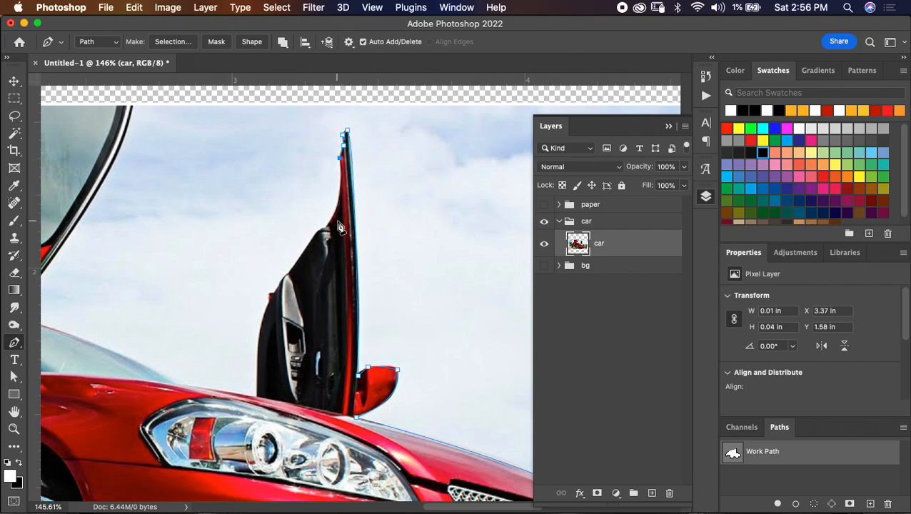
pyautogui.moveTo(324, 227); pyautogui.dragTo(303, 251)
pyautogui.press('super+z')
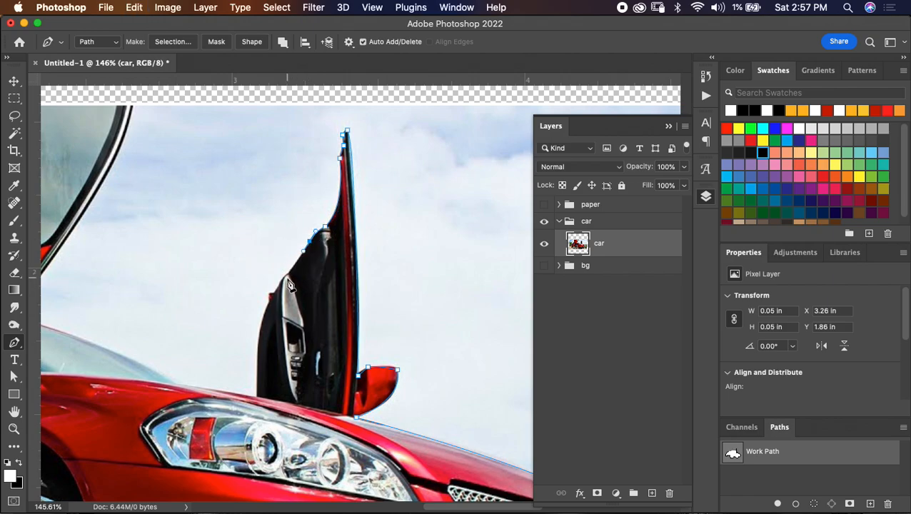
pyautogui.click(288, 274)
pyautogui.moveTo(300, 319); pyautogui.dragTo(359, 273)
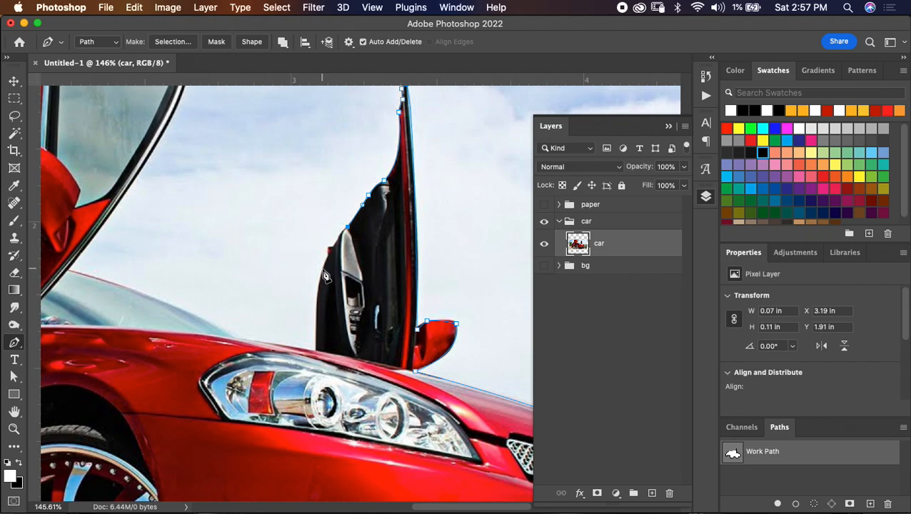
pyautogui.moveTo(322, 270); pyautogui.dragTo(316, 292)
pyautogui.moveTo(317, 352); pyautogui.dragTo(318, 367)
pyautogui.keyDown('alt'); pyautogui.click(318, 352); pyautogui.keyUp('alt')
# - Trace along the hood and over the windshield's upper edge to the near open door
pyautogui.moveTo(238, 338); pyautogui.dragTo(228, 338)
pyautogui.keyDown('alt'); pyautogui.click(238, 338); pyautogui.keyUp('alt')
pyautogui.hscroll(-5, 258, 339)
pyautogui.moveTo(236, 299); pyautogui.dragTo(182, 295)
pyautogui.keyDown('alt'); pyautogui.click(236, 299); pyautogui.keyUp('alt')
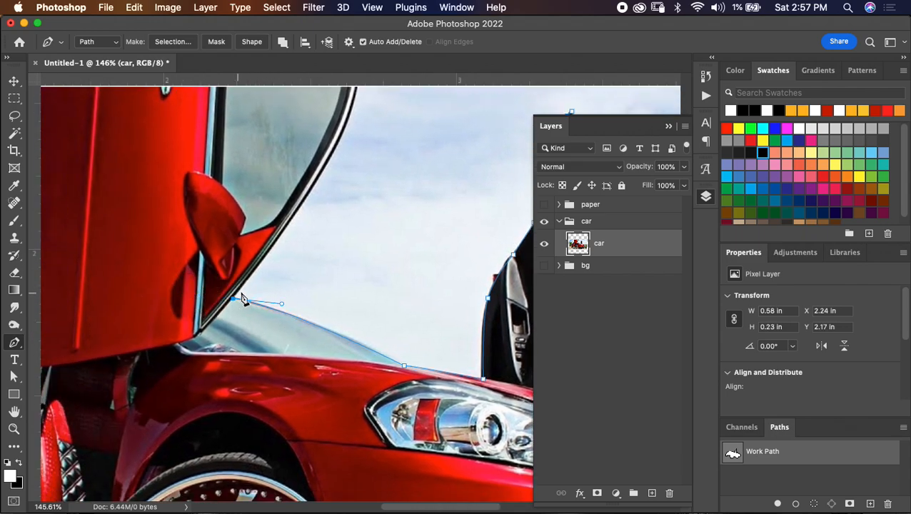
# - Trace up the near door's curved window frame to the photo's upper edge and across to the door's opposite edge
pyautogui.scroll(5, 344, 155)
pyautogui.hscroll(-3, 344, 155)
pyautogui.moveTo(380, 242); pyautogui.dragTo(398, 207)
pyautogui.moveTo(412, 152); pyautogui.dragTo(411, 147)
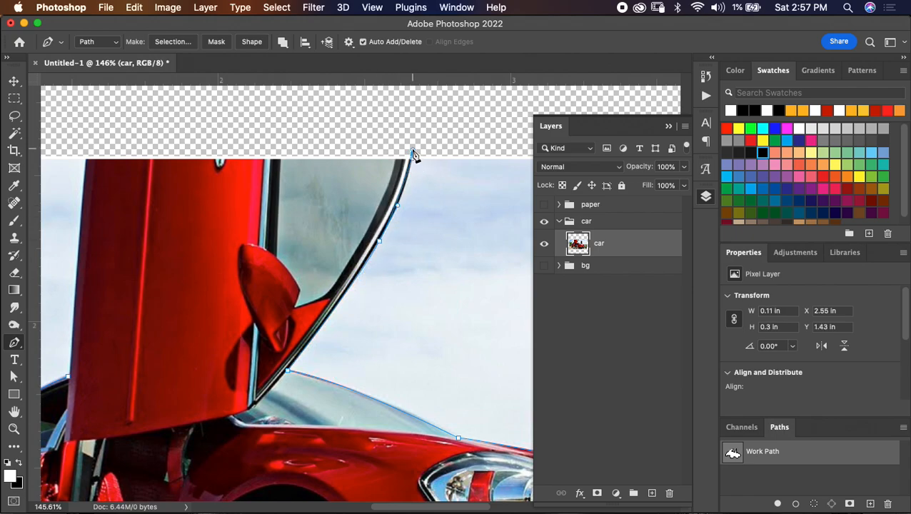
pyautogui.press('super+z')
pyautogui.moveTo(411, 159); pyautogui.dragTo(412, 150)
pyautogui.keyDown('alt'); pyautogui.click(411, 158); pyautogui.keyUp('alt')
pyautogui.hscroll(-5, 405, 165)
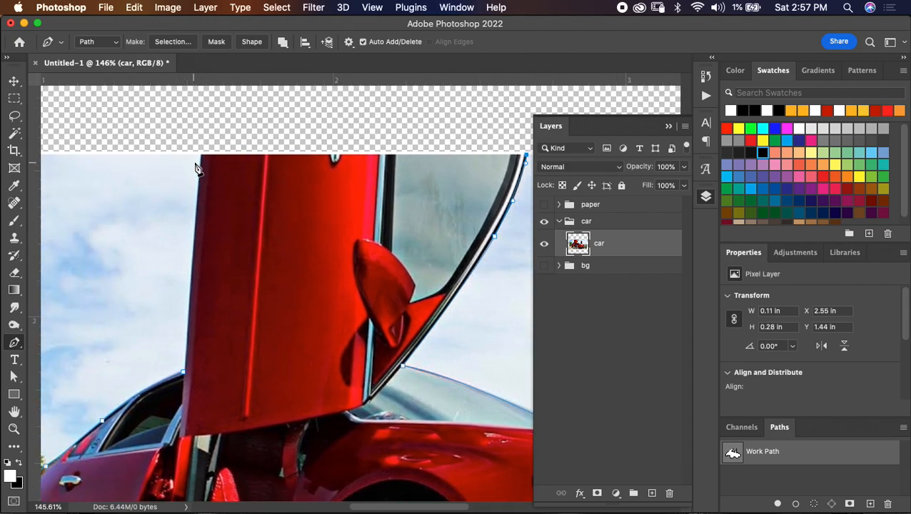
pyautogui.click(199, 154)
pyautogui.click(199, 155)
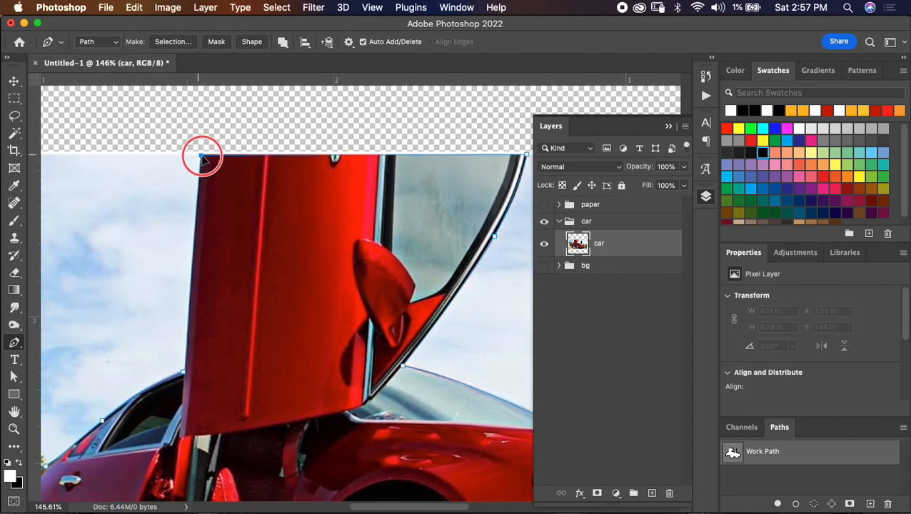
# - Convert the car path to a selection, copying the car to a new layer and deleting the original car layer
pyautogui.hscroll(-7, 282, 293)
pyautogui.scroll(-3, 282, 293)
pyautogui.scroll(-5, 282, 297)
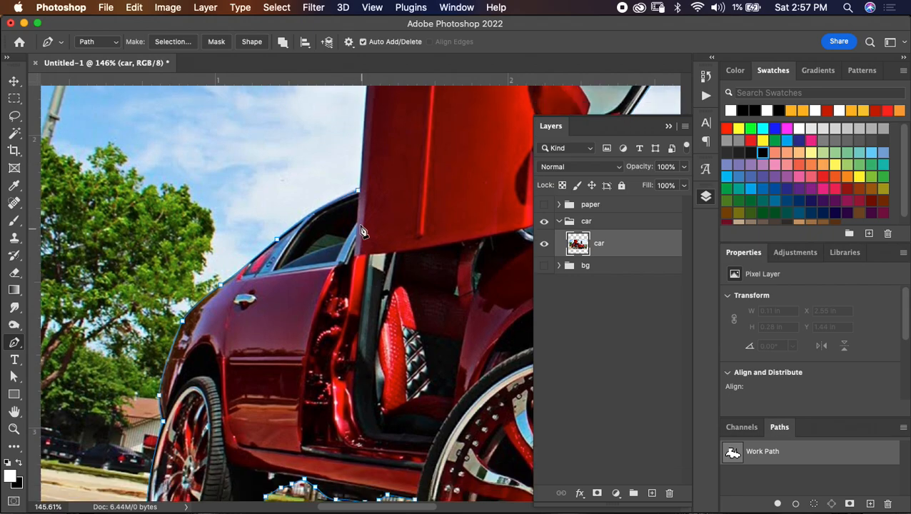
pyautogui.rightClick(405, 164)
pyautogui.click(434, 215)
pyautogui.press('Return')
pyautogui.hotkey('ctrl', 'j')
pyautogui.click(607, 266)
pyautogui.press('Delete')
# - Select the three large pavement patches between the far front wheel's spokes with the Magic Wand, delete them and deselect
pyautogui.scroll(-9, 386, 271)
pyautogui.hscroll(4, 386, 271)
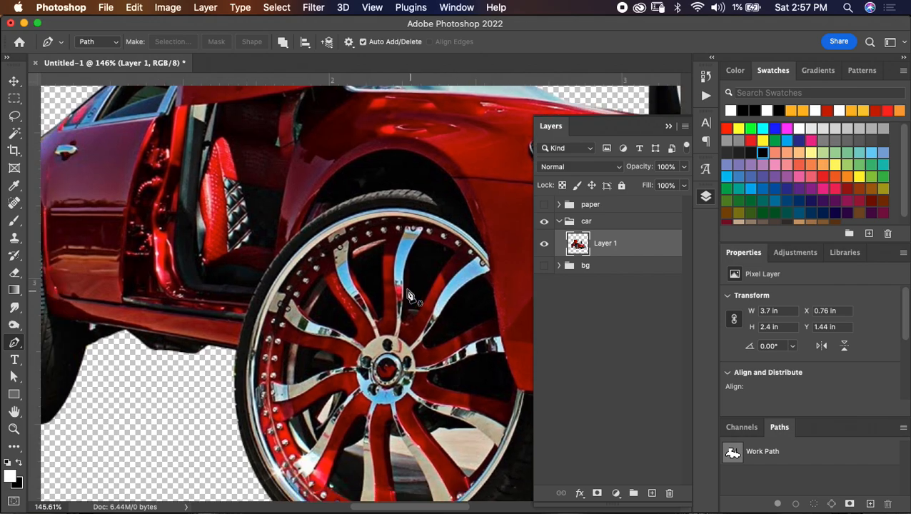
pyautogui.hscroll(10, 386, 271)
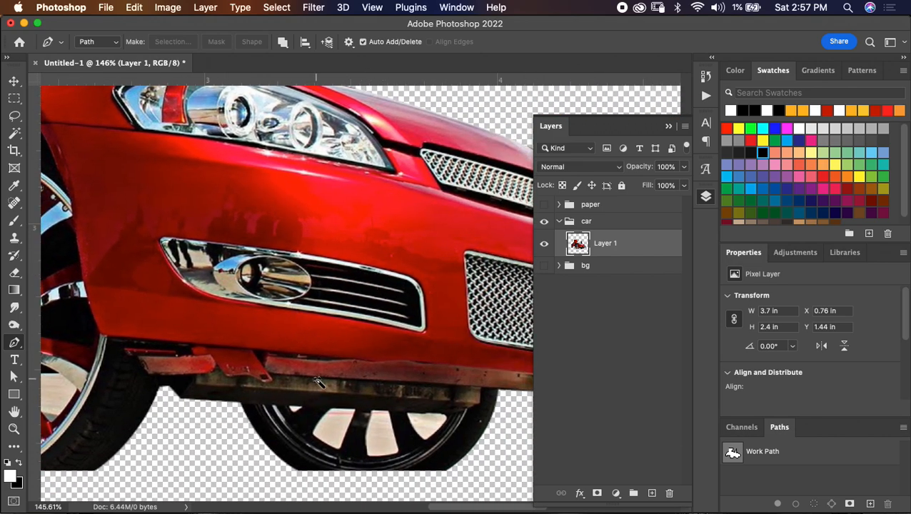
pyautogui.press('w')
pyautogui.click(330, 413)
pyautogui.press('shift')
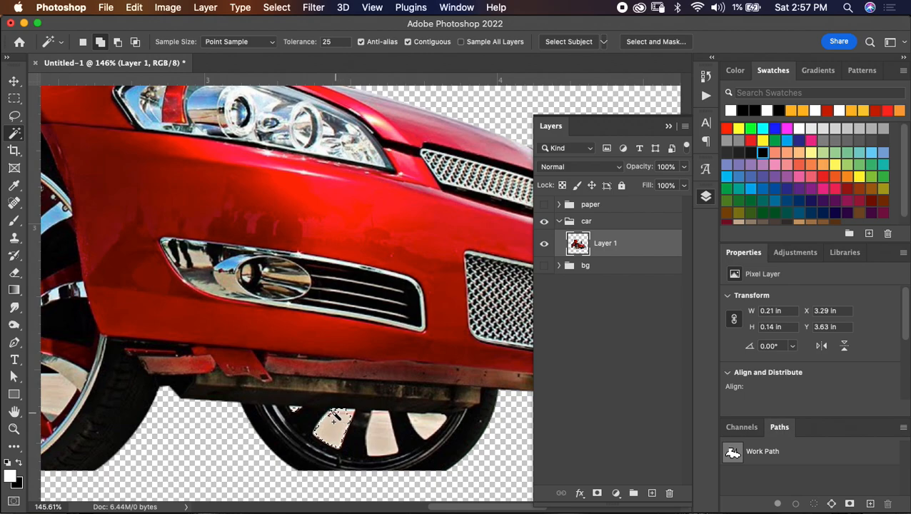
pyautogui.keyDown('shift'); pyautogui.click(384, 444); pyautogui.keyUp('shift')
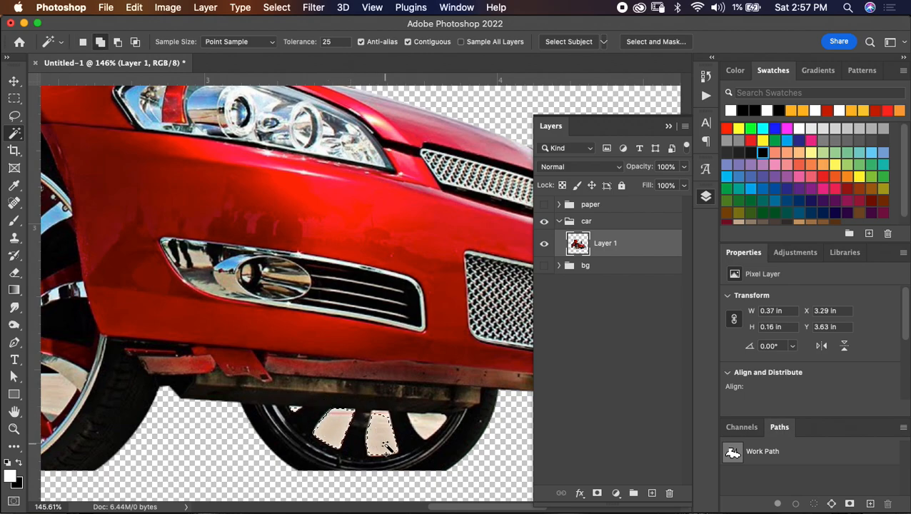
pyautogui.keyDown('shift'); pyautogui.click(425, 429); pyautogui.keyUp('shift')
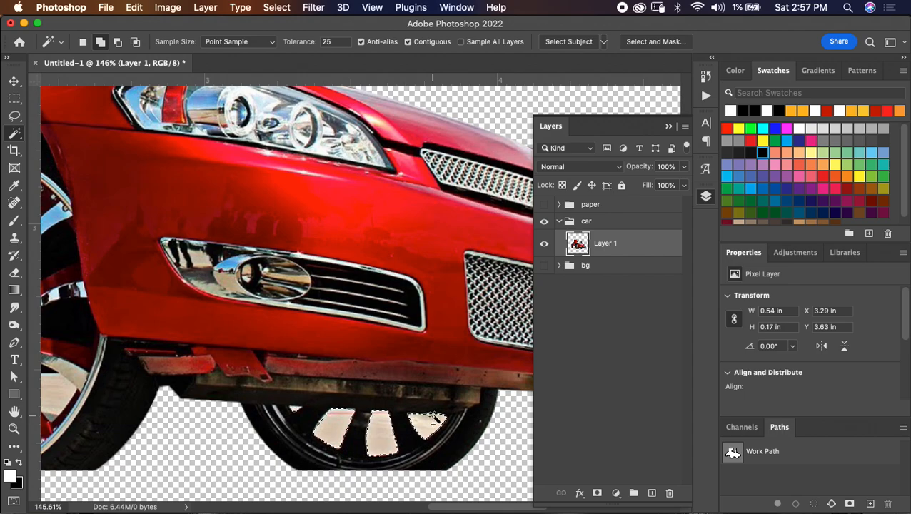
pyautogui.press('Delete')
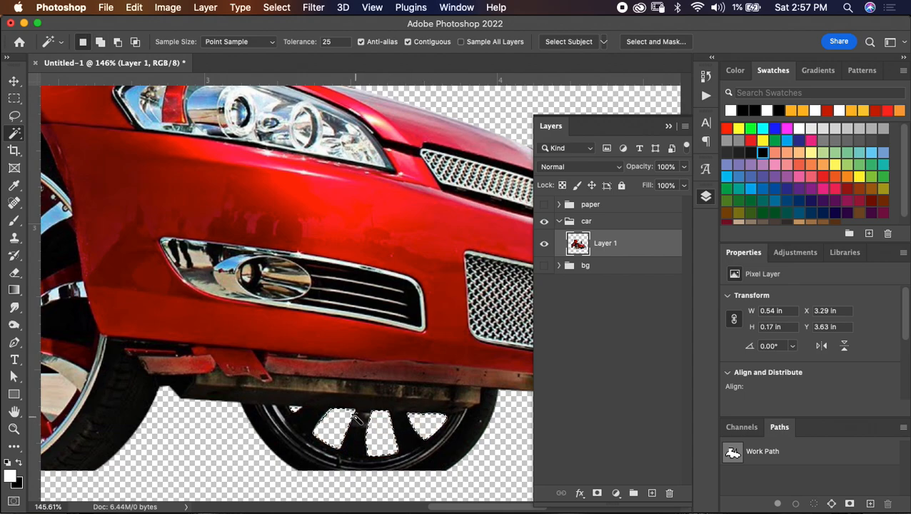
pyautogui.press('super+d')
# - Remove the small leftover patch in the far front wheel and the small pale gap beside a spoke of the large front wheel
pyautogui.hscroll(-5, 349, 414)
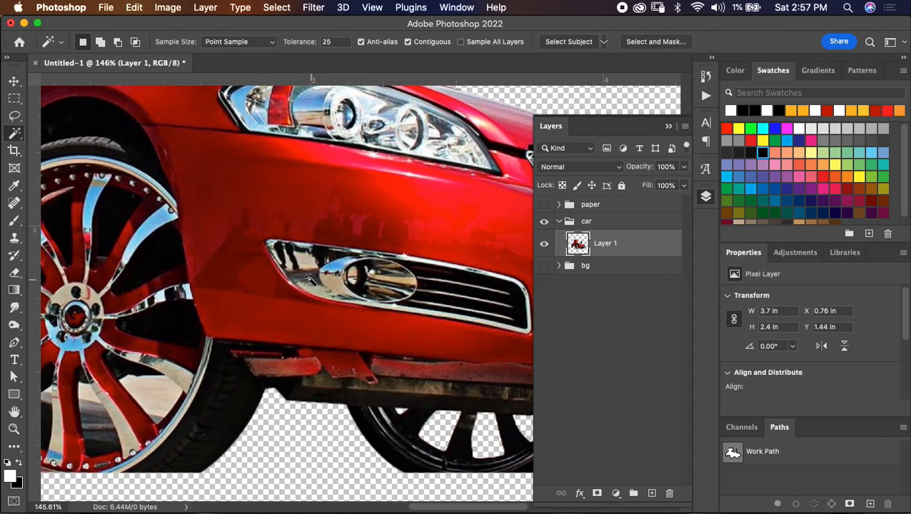
pyautogui.click(399, 412)
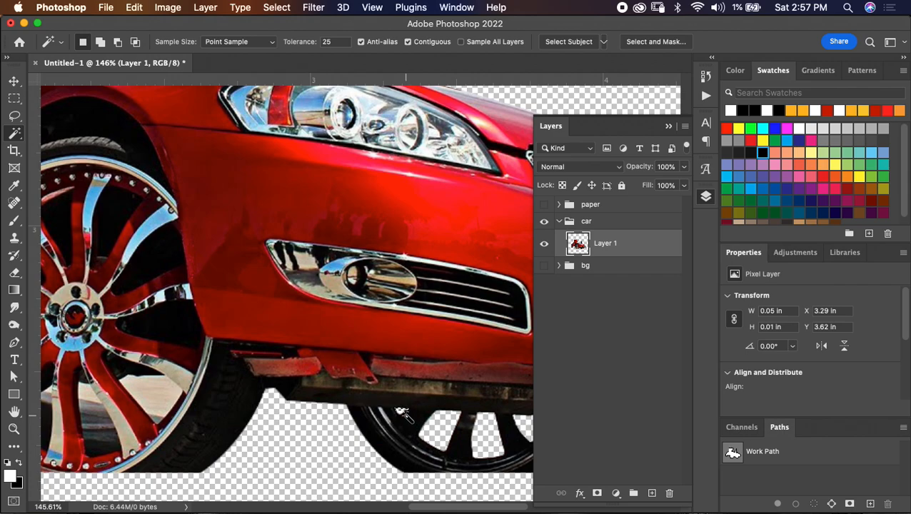
pyautogui.hscroll(-6, 258, 378)
pyautogui.scroll(-2, 258, 379)
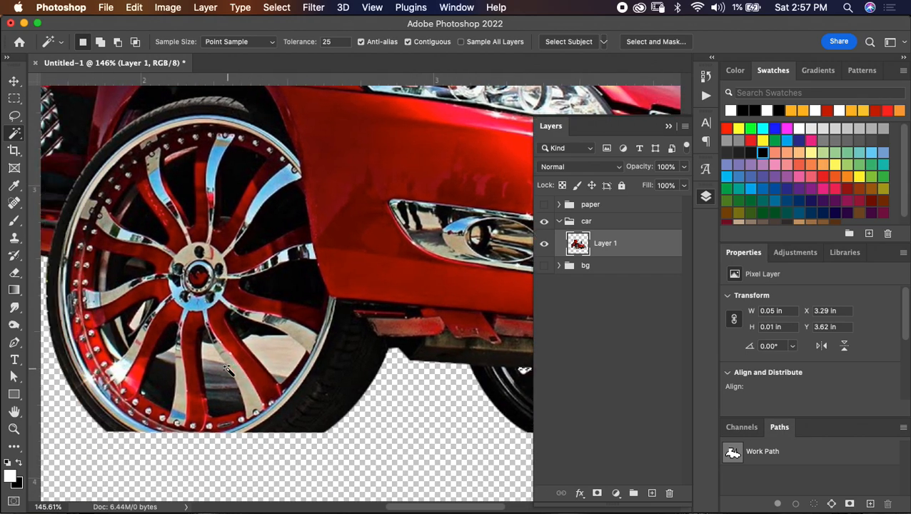
pyautogui.click(146, 321)
pyautogui.keyDown('shift'); pyautogui.click(152, 305); pyautogui.keyUp('shift')
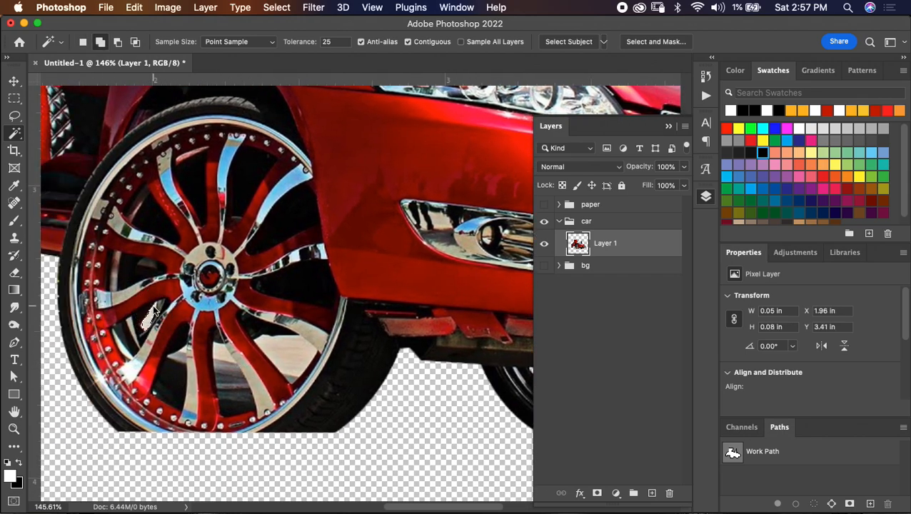
pyautogui.press('super+d')
# - Outline the background area between the first pair of lower spokes on the large front wheel with the Pen tool
pyautogui.click(182, 351)
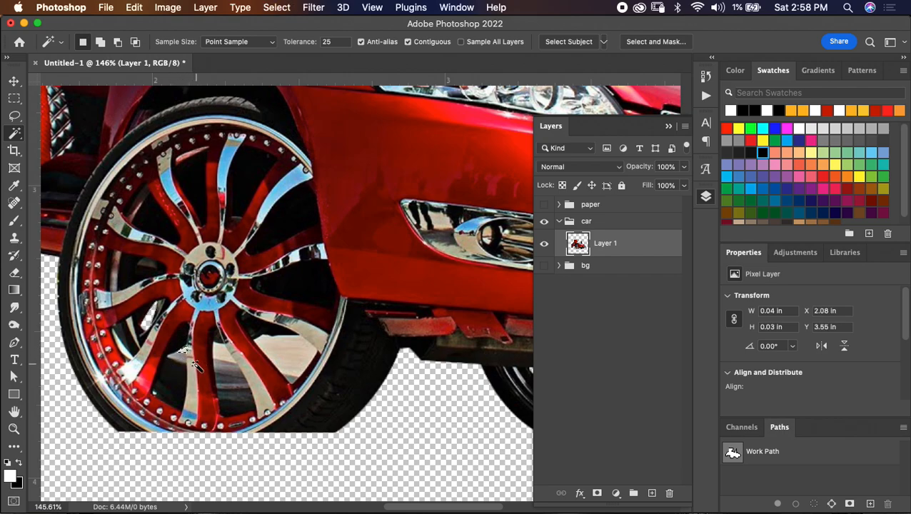
pyautogui.press('super+d')
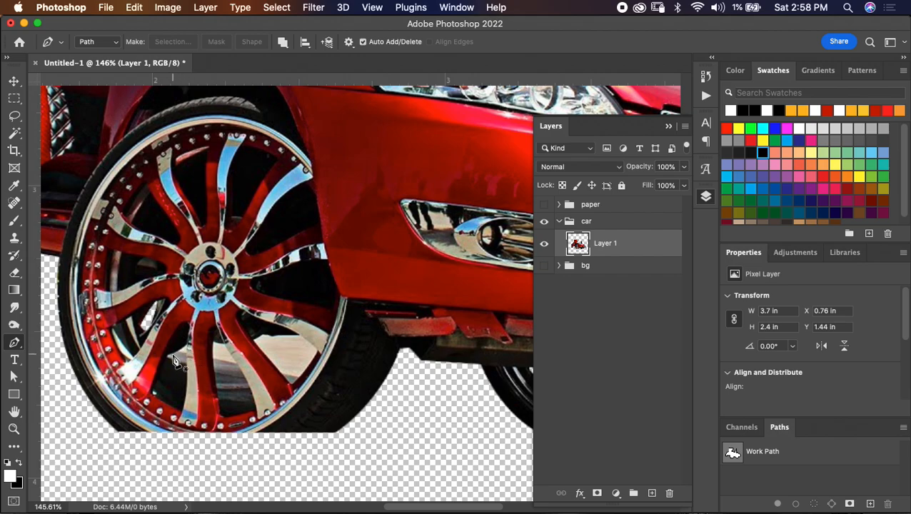
pyautogui.click(168, 357)
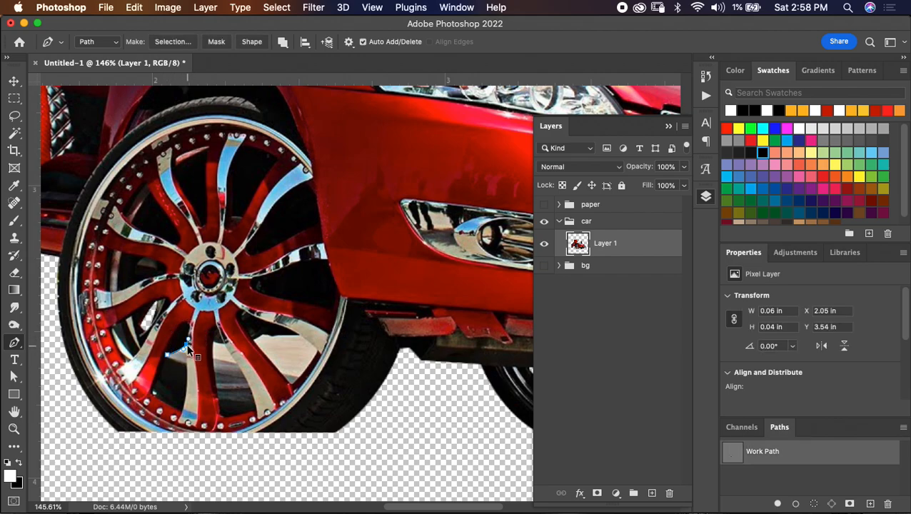
pyautogui.rightClick(190, 367)
pyautogui.press('Escape')
pyautogui.click(186, 365)
# - Outline the tall gap between the two lowest spokes of the large front wheel, down to the rim
pyautogui.click(214, 344)
pyautogui.click(243, 372)
pyautogui.click(250, 391)
pyautogui.click(255, 412)
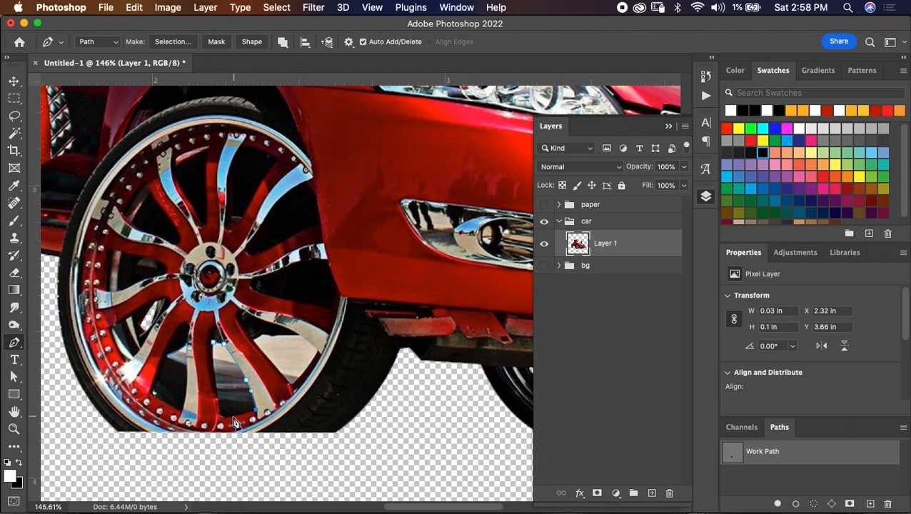
pyautogui.click(223, 420)
pyautogui.click(216, 391)
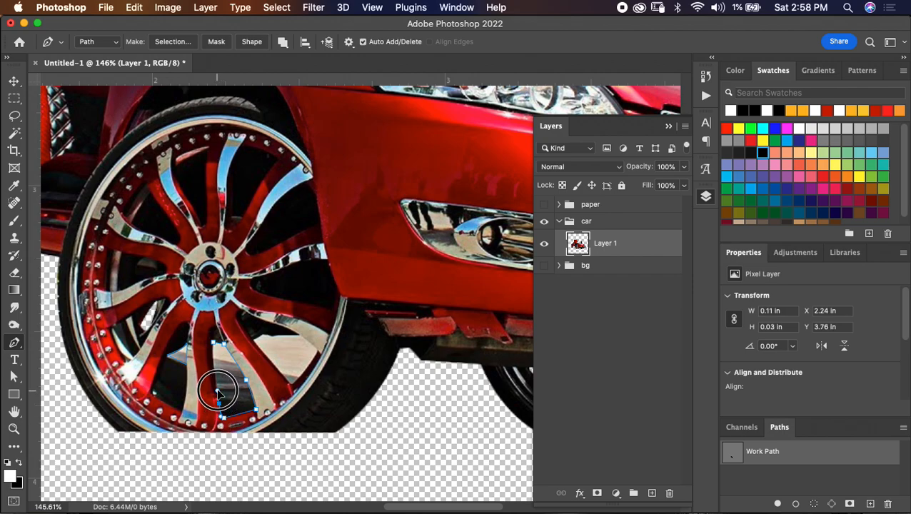
pyautogui.click(212, 343)
# - Outline the remaining pavement gap between the large front wheel's spokes nearest the front bumper, following the inner rim
pyautogui.click(255, 342)
pyautogui.click(264, 334)
pyautogui.click(299, 336)
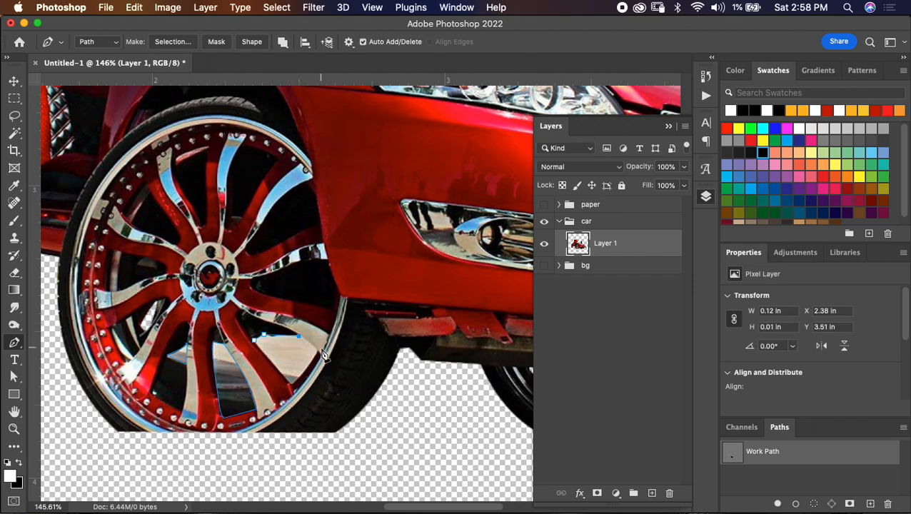
pyautogui.click(318, 350)
pyautogui.moveTo(318, 349); pyautogui.dragTo(320, 356)
pyautogui.moveTo(292, 384); pyautogui.dragTo(279, 391)
pyautogui.click(257, 346)
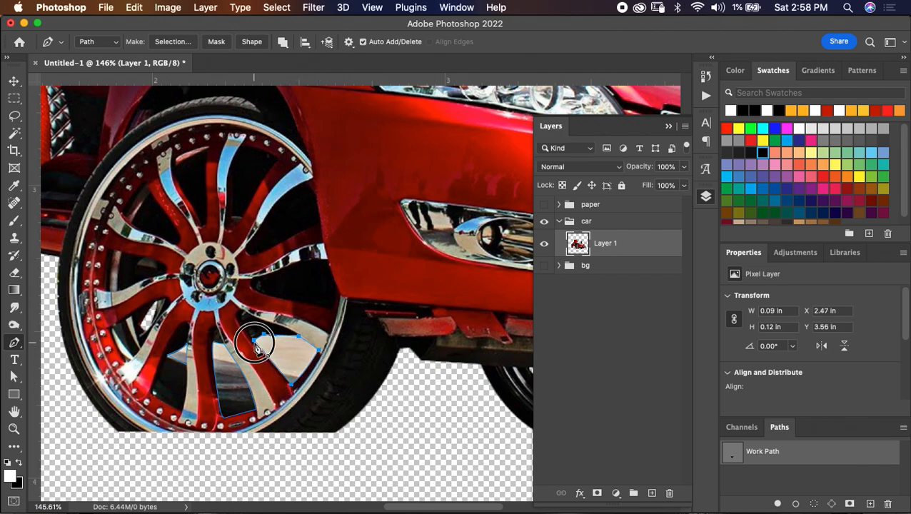
# - Convert the wheel-gap outlines to a selection and delete the background inside them
pyautogui.rightClick(247, 273)
pyautogui.click(288, 311)
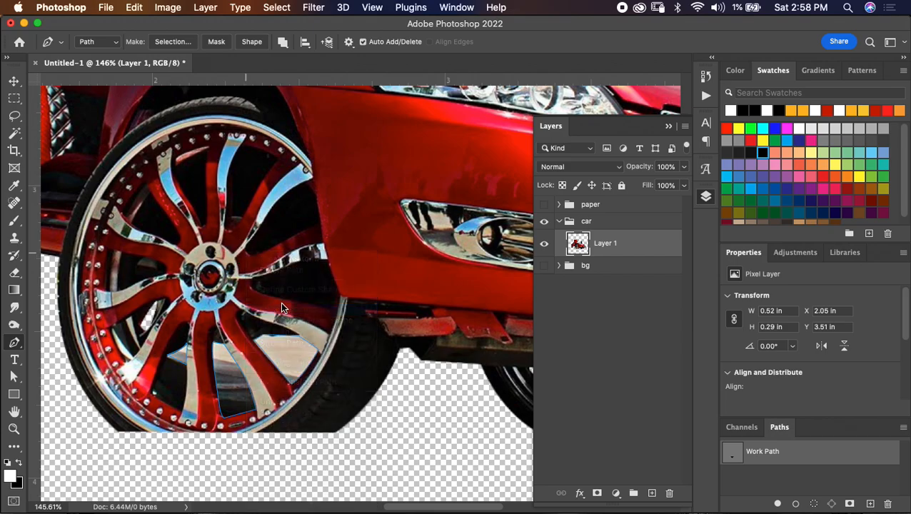
pyautogui.press('Return')
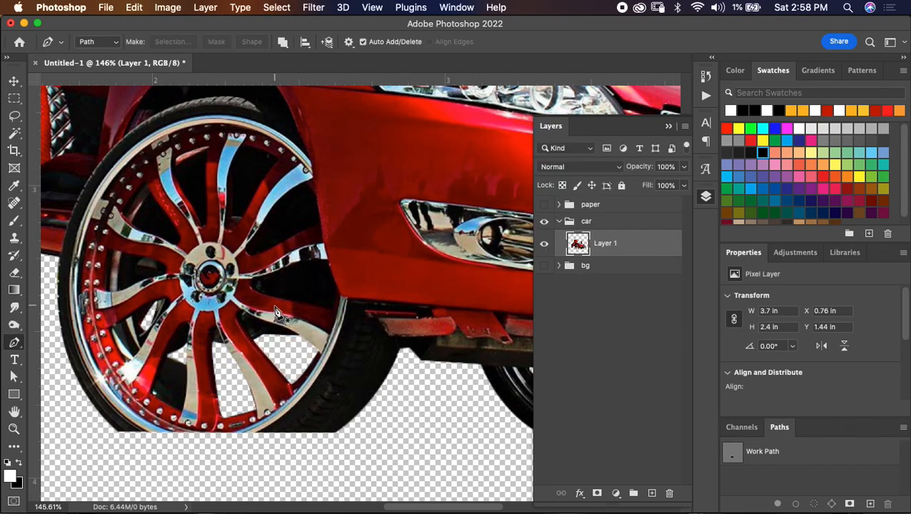
# - Show the bg group behind the cutout and scale the car to 115% proportionally
pyautogui.scroll(-5, 275, 316)
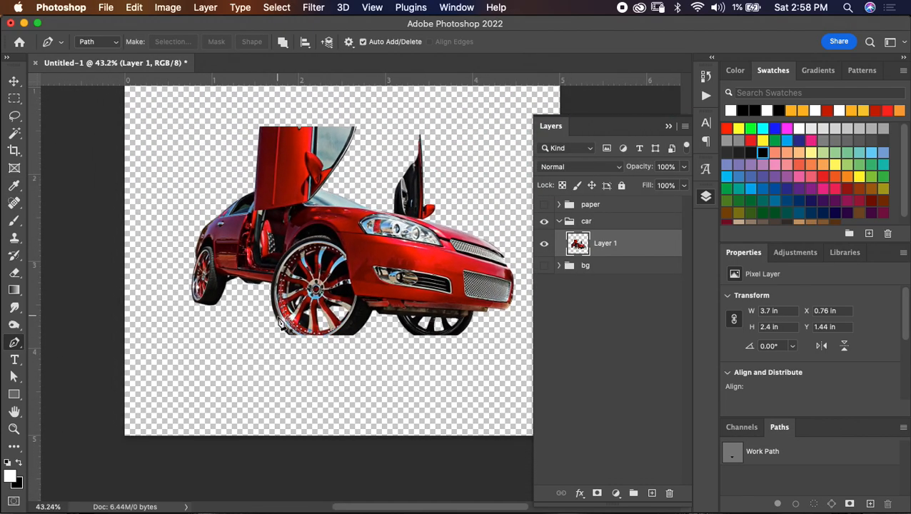
pyautogui.scroll(-1, 279, 319)
pyautogui.scroll(1, 280, 319)
pyautogui.click(544, 266)
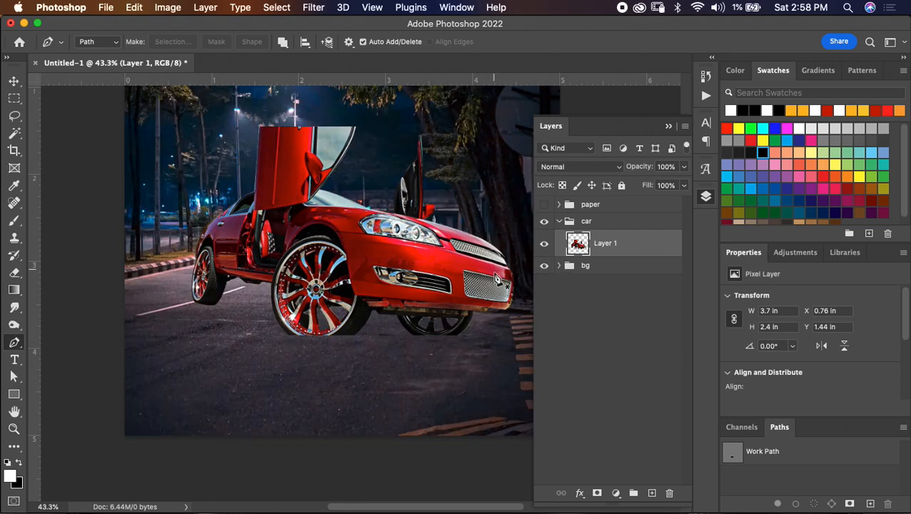
pyautogui.scroll(-2, 484, 274)
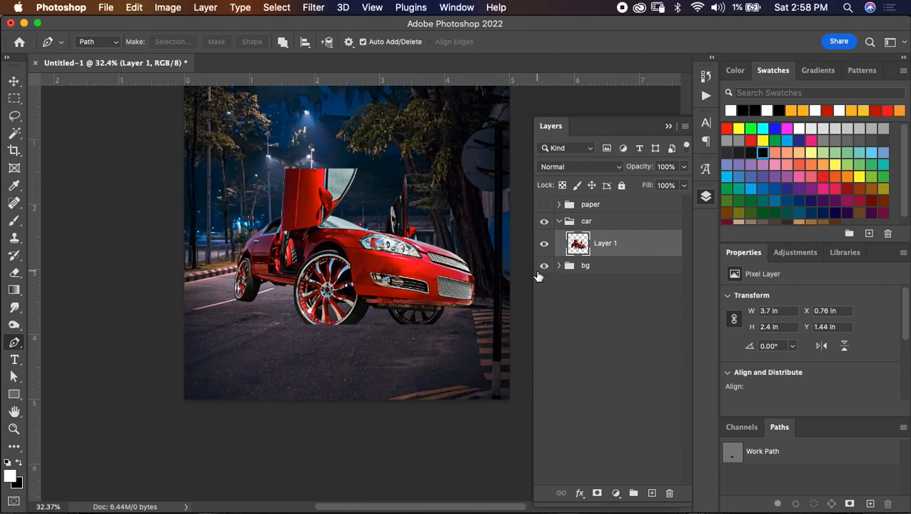
pyautogui.press('super+t')
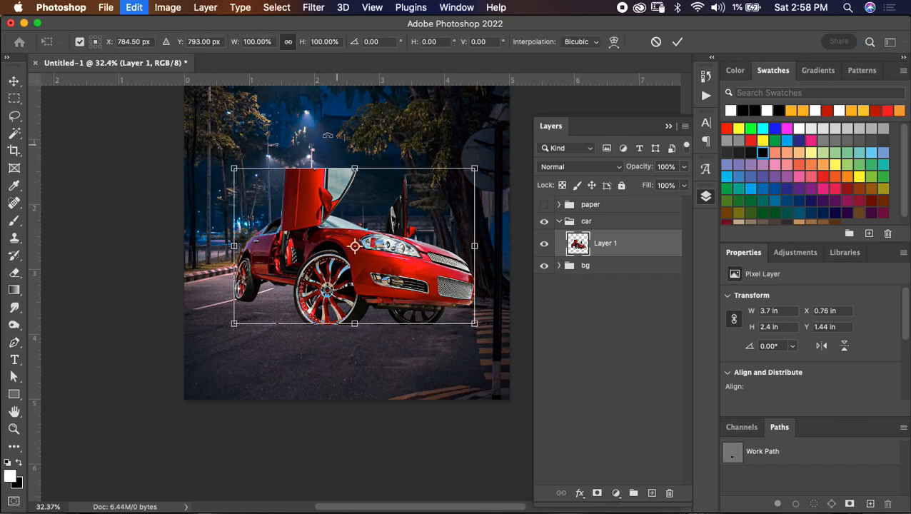
pyautogui.moveTo(303, 44); pyautogui.dragTo(315, 42)
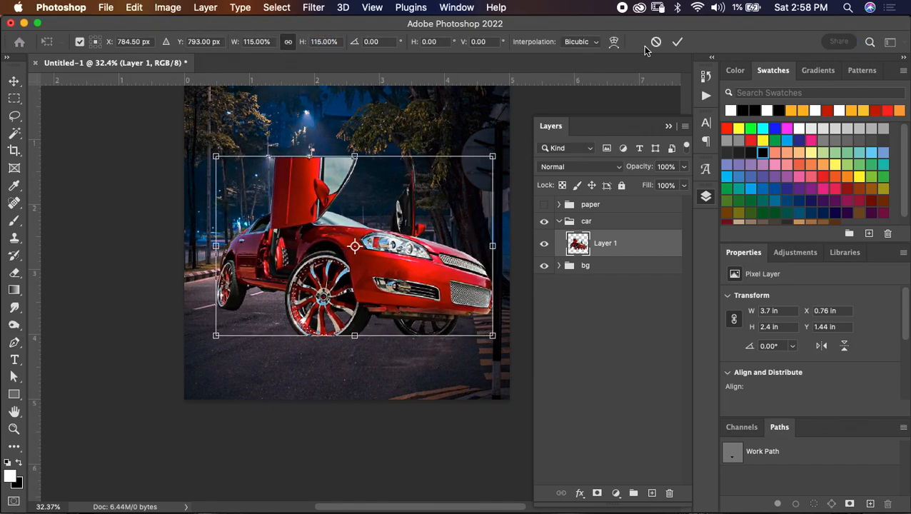
pyautogui.click(678, 42)
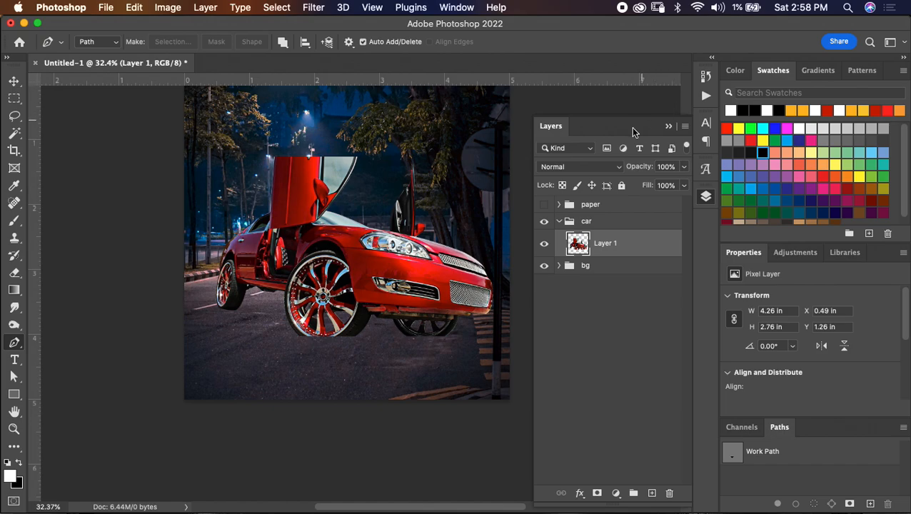
# - Add a layer mask to the street layer in the bg group and switch to the Brush tool
pyautogui.click(560, 265)
pyautogui.click(607, 290)
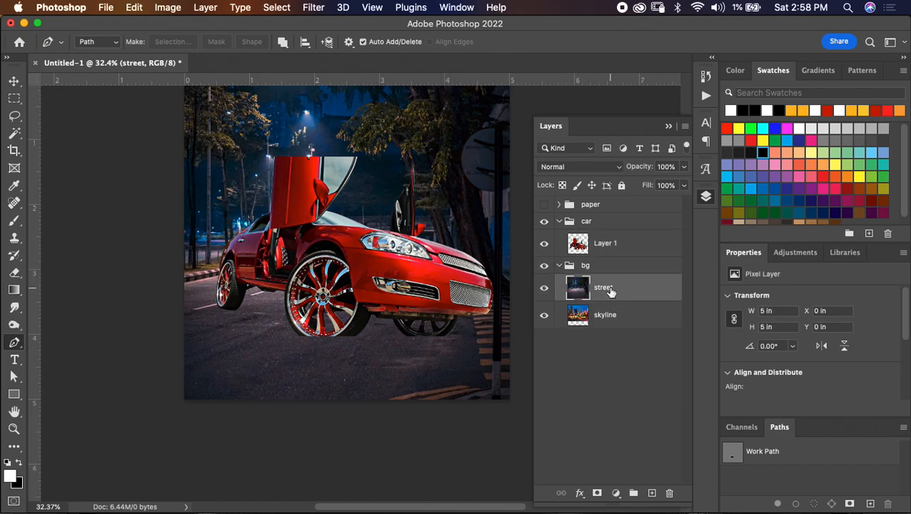
pyautogui.click(597, 493)
pyautogui.press('b')
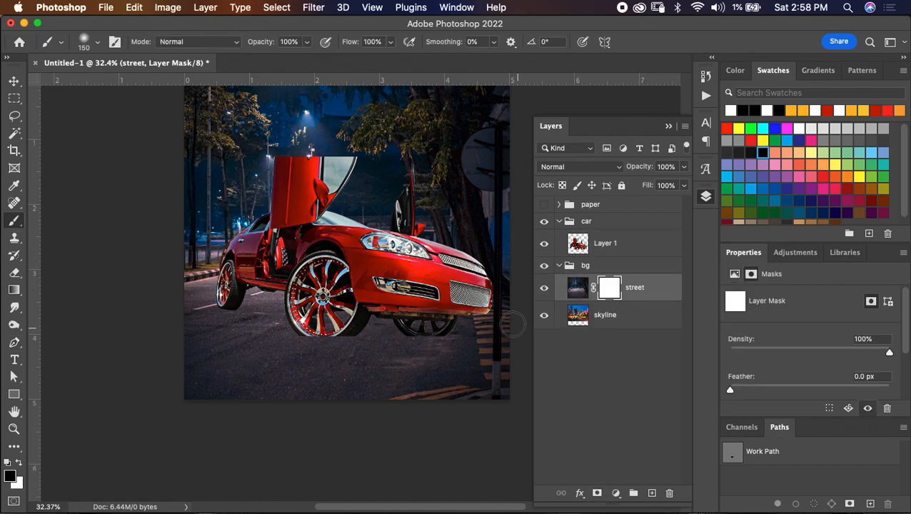
# - Paint black on the street layer's mask across the sky area with a 500 px soft brush to reveal the skyline towers
pyautogui.scroll(2, 282, 193)
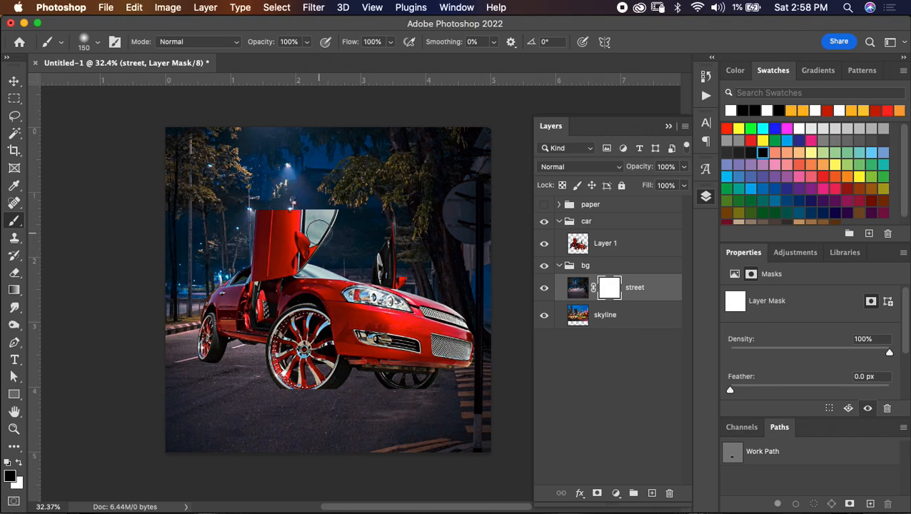
pyautogui.press(']')
pyautogui.press(']')
pyautogui.press(']')
pyautogui.press(']')
pyautogui.press(']')
pyautogui.moveTo(244, 162)
pyautogui.mouseDown()
pyautogui.moveTo(202, 165)
pyautogui.moveTo(427, 160)
pyautogui.moveTo(291, 175)
pyautogui.mouseUp()
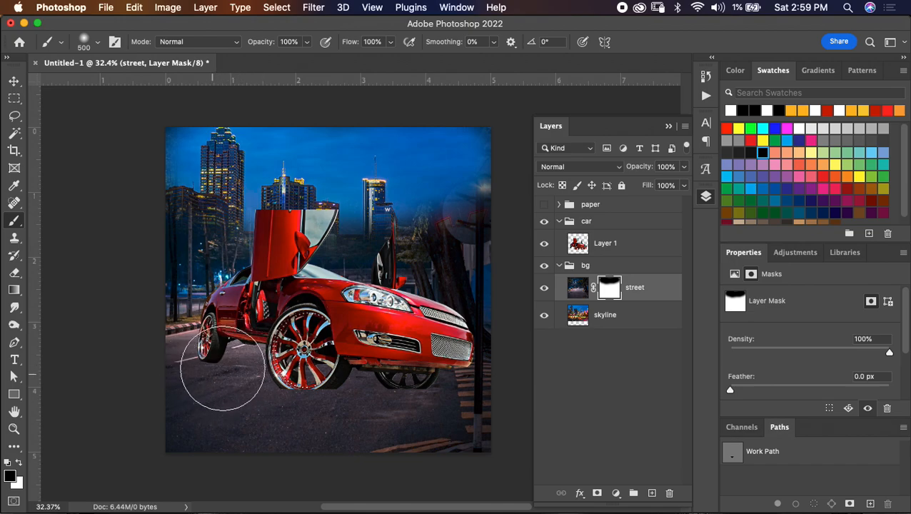
# - Mask out the street image's trees behind the car's rear and raised door, reducing the brush for the lower areas
pyautogui.moveTo(213, 163)
pyautogui.mouseDown()
pyautogui.moveTo(173, 204)
pyautogui.moveTo(187, 193)
pyautogui.mouseUp()
pyautogui.press('[')
pyautogui.press('[')
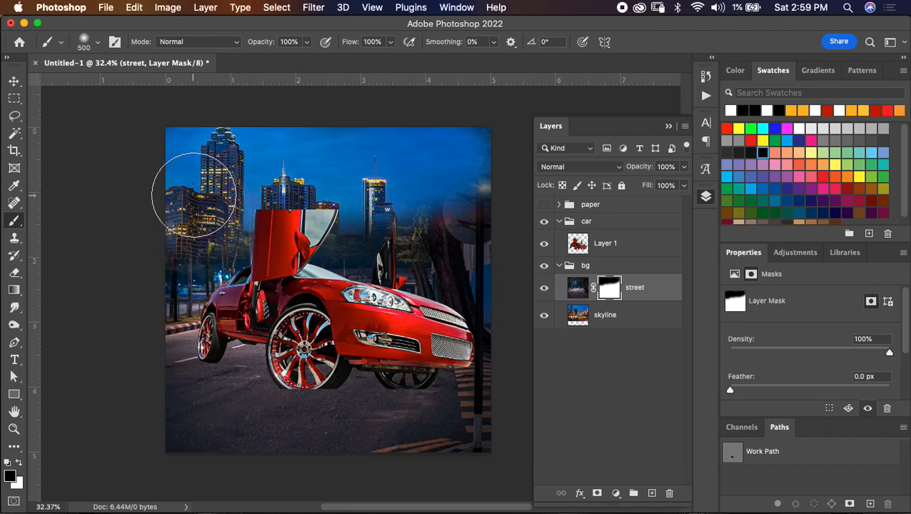
pyautogui.press('[')
pyautogui.moveTo(211, 221)
pyautogui.mouseDown()
pyautogui.moveTo(187, 272)
pyautogui.moveTo(166, 286)
pyautogui.moveTo(176, 270)
pyautogui.moveTo(191, 287)
pyautogui.moveTo(171, 309)
pyautogui.moveTo(210, 295)
pyautogui.moveTo(194, 304)
pyautogui.moveTo(262, 257)
pyautogui.mouseUp()
pyautogui.press('[')
pyautogui.press('[')
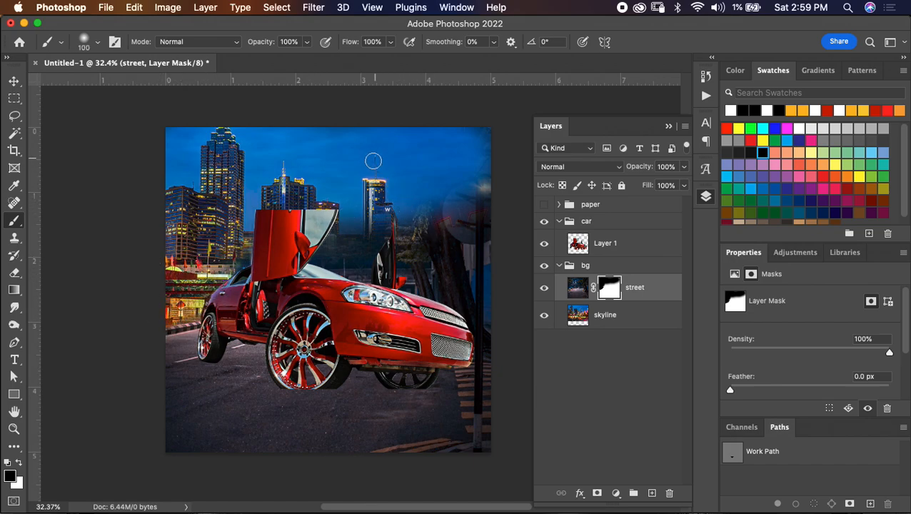
# - Mask out the street image's trees and sign beyond the car's front with a 400 px brush, revealing the neon Varsity sign
pyautogui.press(']')
pyautogui.press(']')
pyautogui.press(']')
pyautogui.press(']')
pyautogui.moveTo(349, 238)
pyautogui.mouseDown()
pyautogui.moveTo(433, 255)
pyautogui.moveTo(433, 228)
pyautogui.moveTo(455, 185)
pyautogui.moveTo(479, 212)
pyautogui.moveTo(485, 299)
pyautogui.moveTo(480, 285)
pyautogui.moveTo(500, 202)
pyautogui.mouseUp()
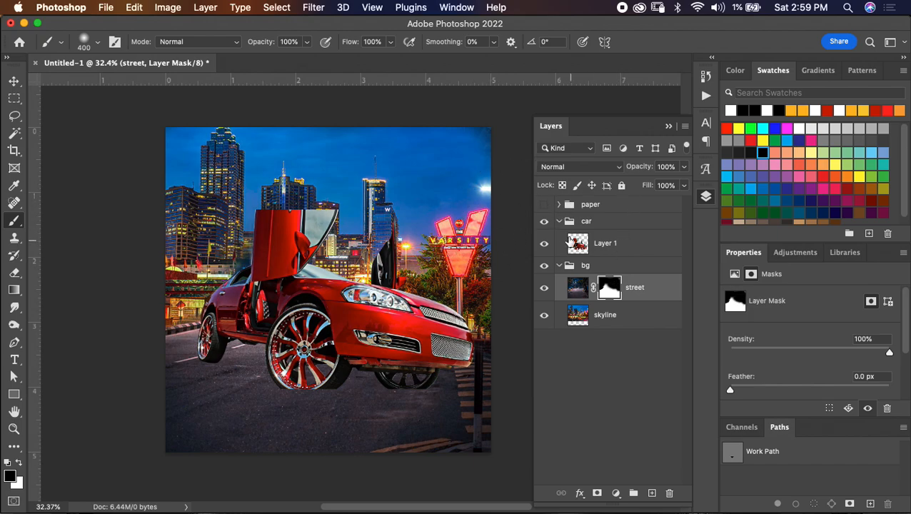
# - Save the document on the computer as to.psd in the Flyer Design folder, in Photoshop format with layers
pyautogui.click(105, 7)
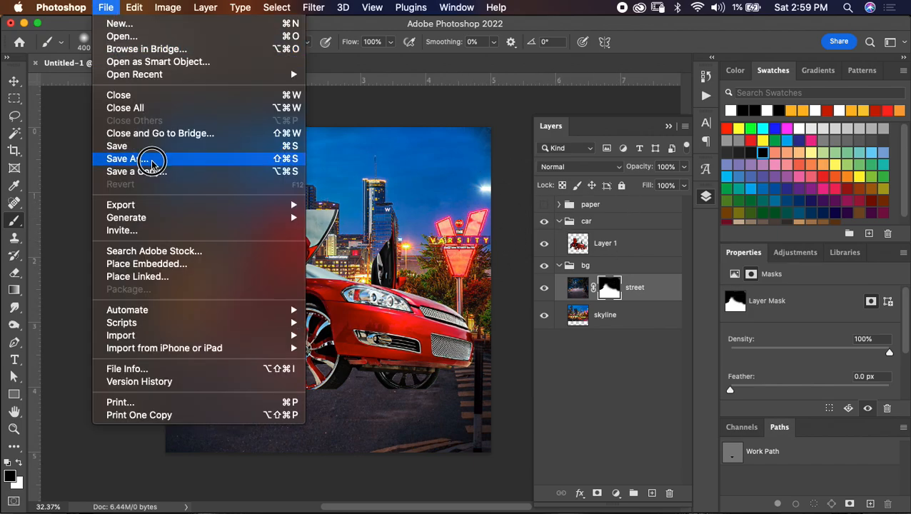
pyautogui.click(153, 159)
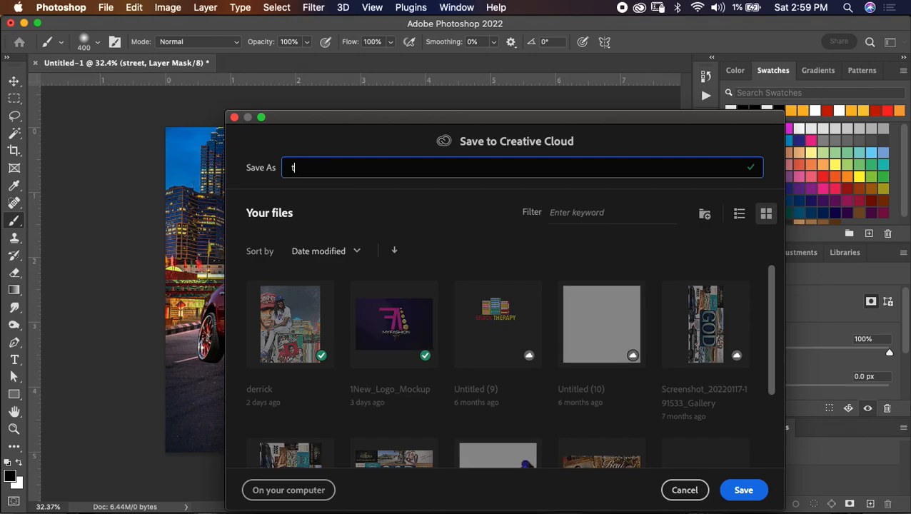
pyautogui.click(305, 492)
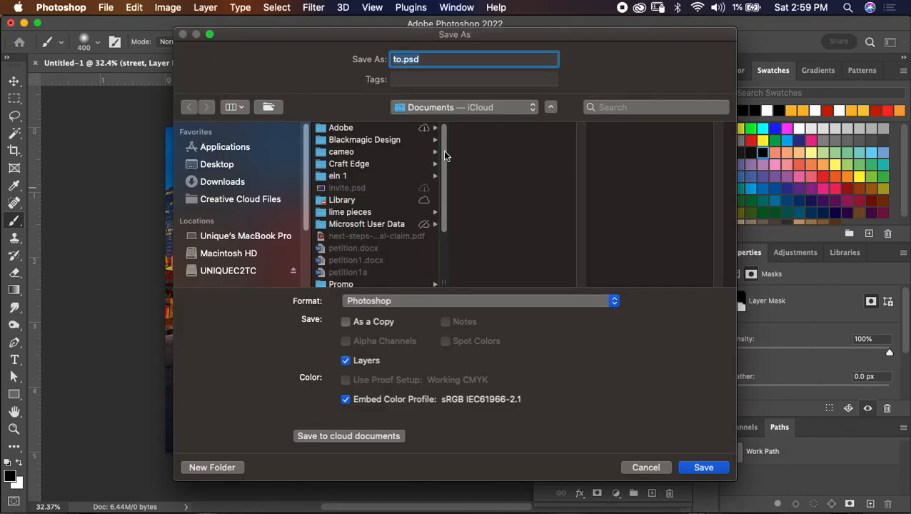
pyautogui.click(436, 107)
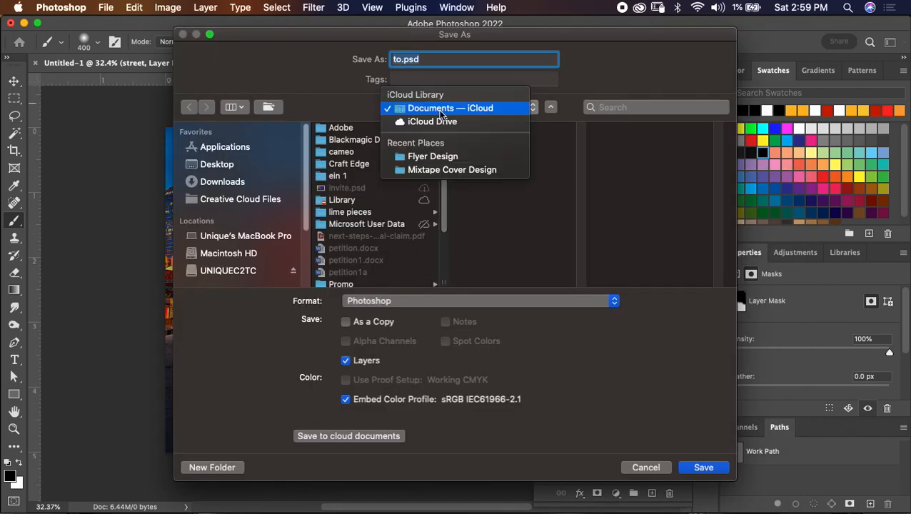
pyautogui.click(433, 156)
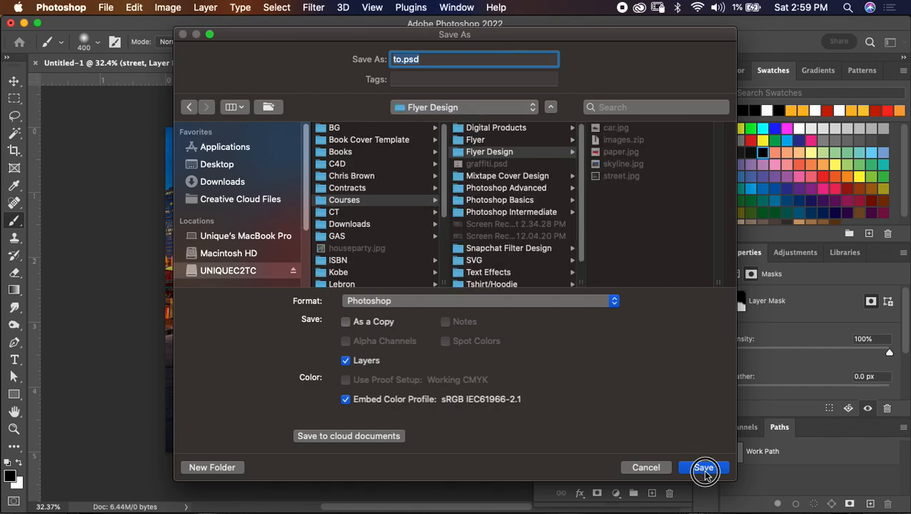
pyautogui.click(703, 468)
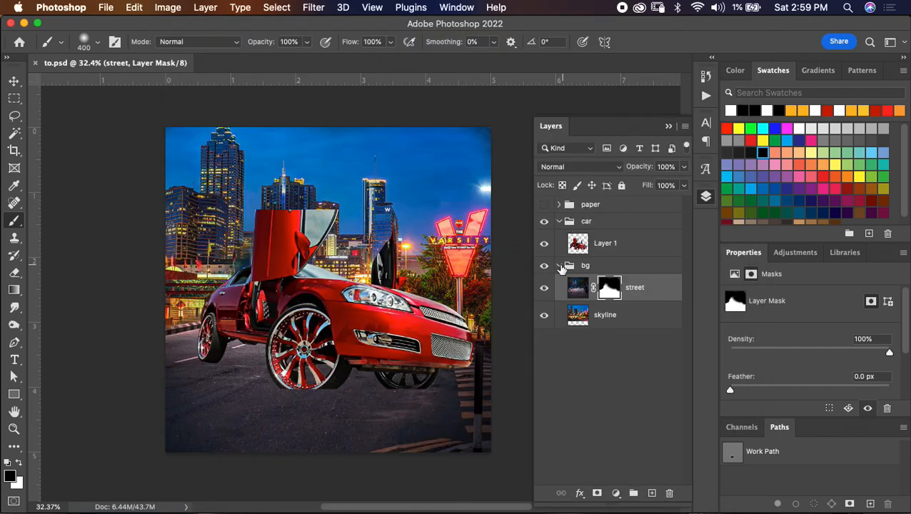
# - Show the paper group, scale its top strip to 149.23%, rotate it -8.84° and place it across the flyer's upper edge
pyautogui.click(560, 266)
pyautogui.click(565, 222)
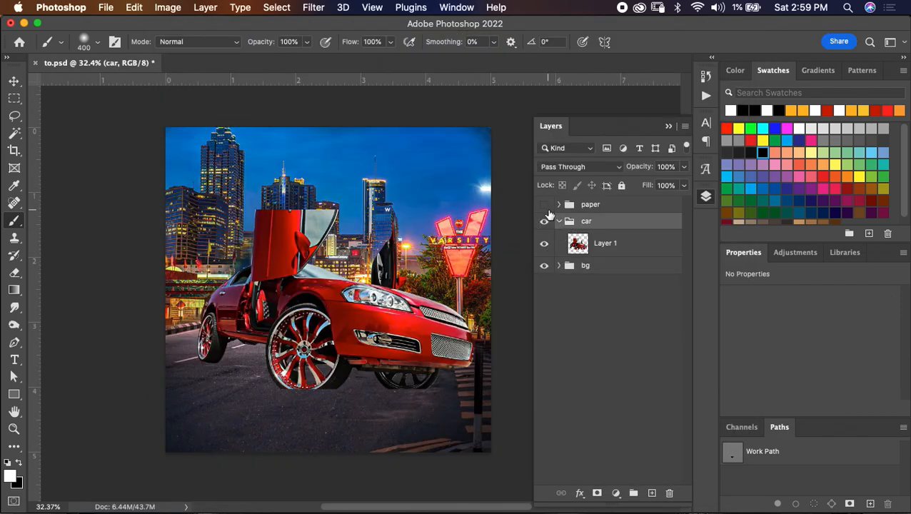
pyautogui.click(544, 205)
pyautogui.click(559, 205)
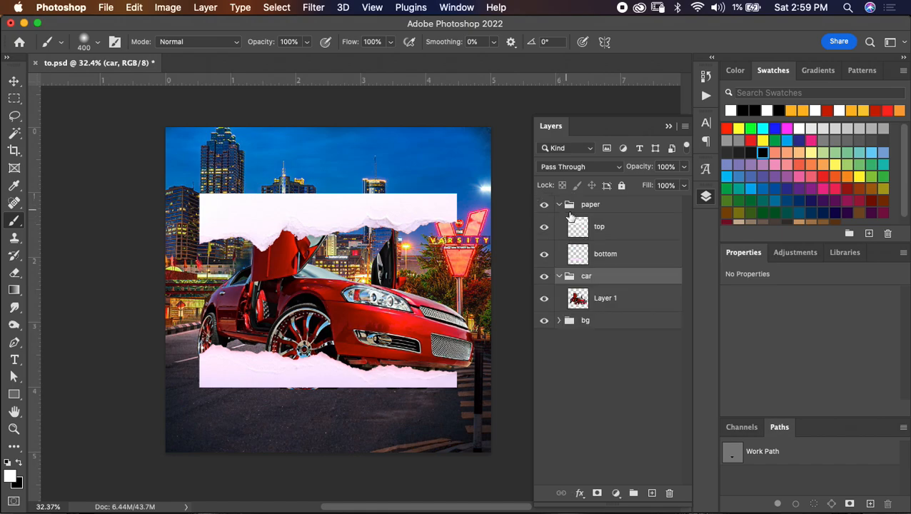
pyautogui.click(621, 239)
pyautogui.press('super+t')
pyautogui.moveTo(458, 188); pyautogui.dragTo(584, 165)
pyautogui.moveTo(481, 123); pyautogui.dragTo(467, 111)
pyautogui.moveTo(452, 190); pyautogui.dragTo(391, 154)
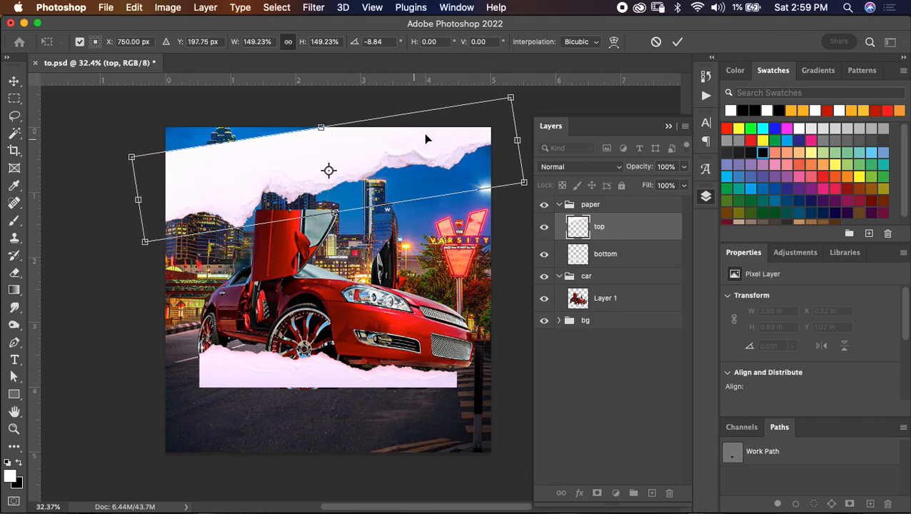
pyautogui.click(677, 43)
# - Paint white over the gap above the top paper strip with a 90 px hard round brush
pyautogui.press('[')
pyautogui.press('[')
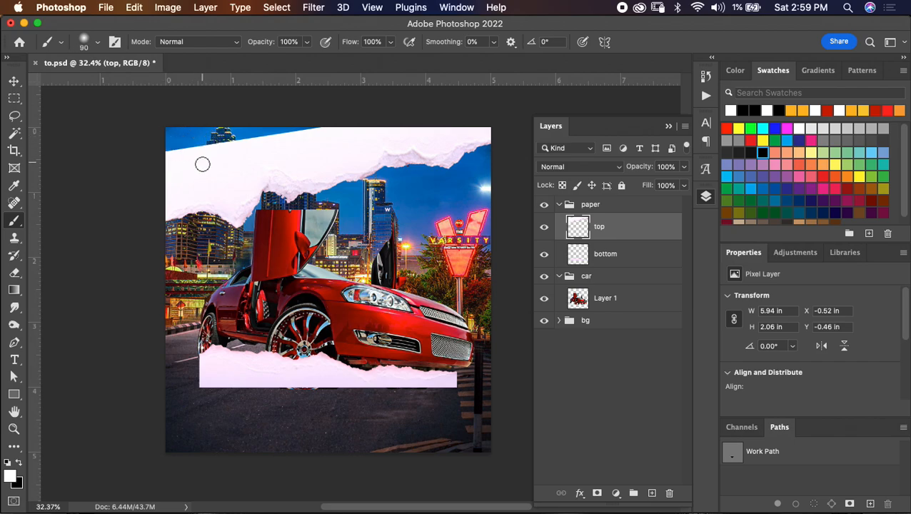
pyautogui.rightClick(207, 167)
pyautogui.click(259, 277)
pyautogui.moveTo(168, 152)
pyautogui.mouseDown()
pyautogui.moveTo(154, 156)
pyautogui.moveTo(206, 137)
pyautogui.moveTo(193, 152)
pyautogui.mouseUp()
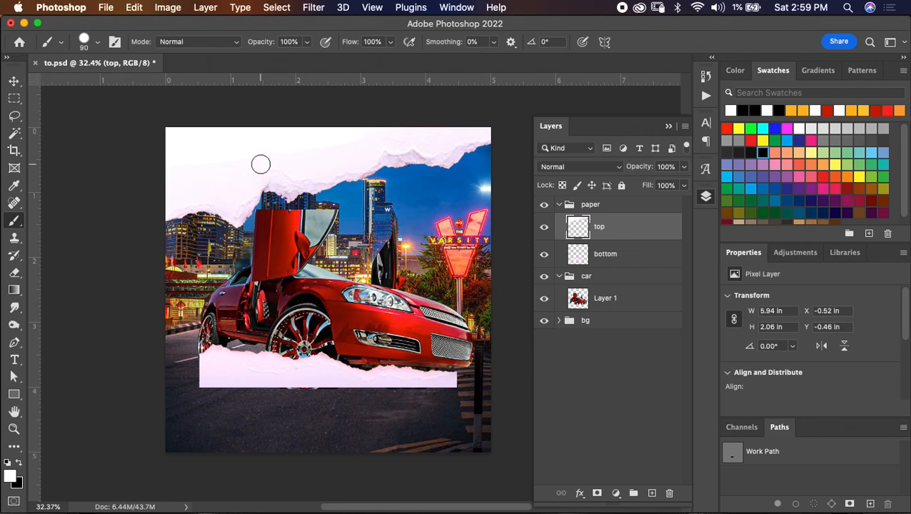
# - Scale the bottom paper strip to 139.86%, rotate it to -6.96° and move it across the flyer's lower edge
pyautogui.click(626, 257)
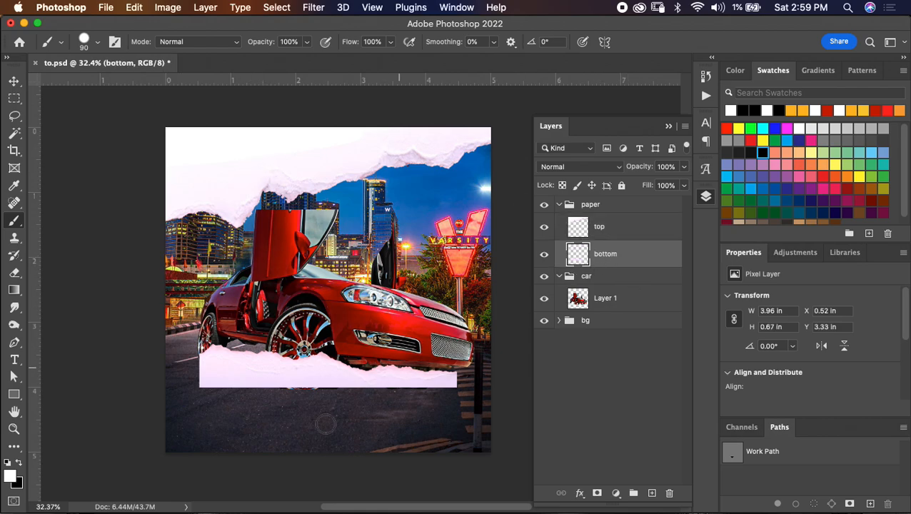
pyautogui.press('super+t')
pyautogui.moveTo(457, 343); pyautogui.dragTo(559, 323)
pyautogui.moveTo(457, 287); pyautogui.dragTo(438, 269)
pyautogui.moveTo(439, 342); pyautogui.dragTo(396, 382)
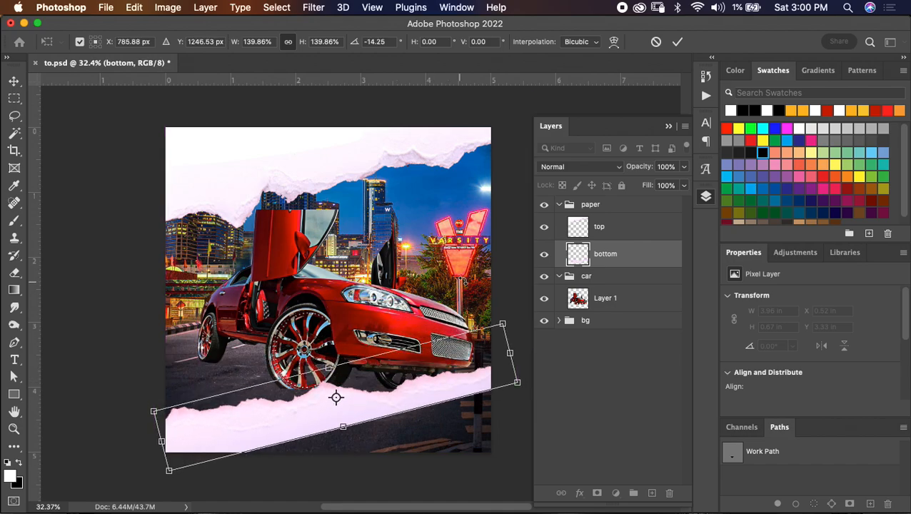
pyautogui.moveTo(457, 297); pyautogui.dragTo(468, 314)
pyautogui.moveTo(417, 386); pyautogui.dragTo(418, 404)
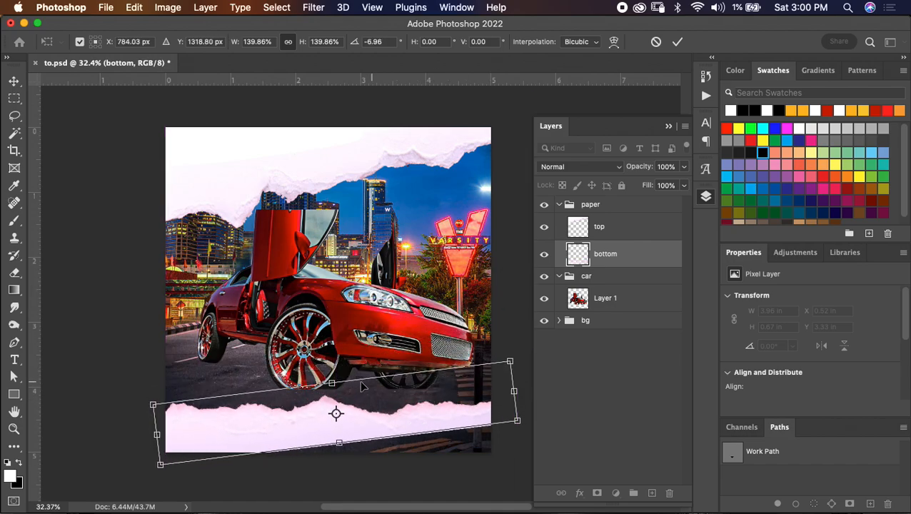
# - Flip the bottom paper strip vertically, enlarge it to 153.28% and rotate it to slope upward beneath the car's front bumper
pyautogui.rightClick(360, 421)
pyautogui.click(409, 490)
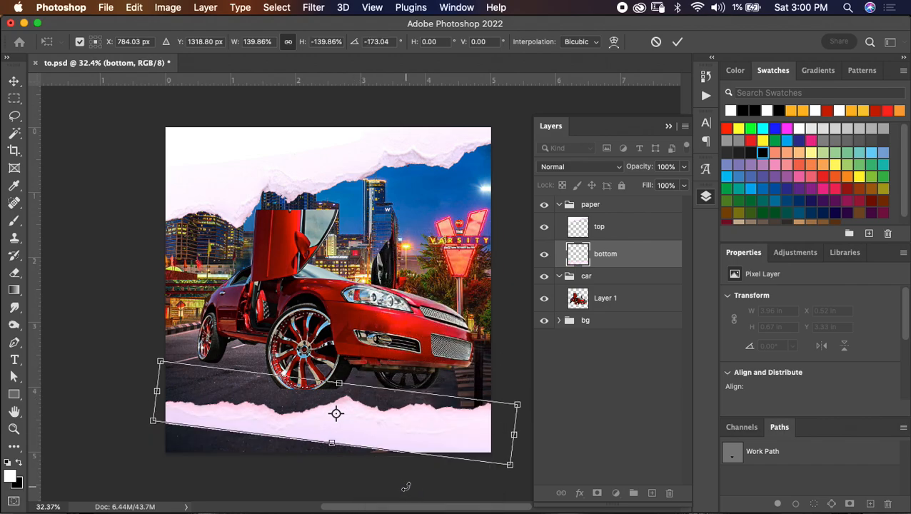
pyautogui.moveTo(498, 376); pyautogui.dragTo(454, 362)
pyautogui.moveTo(414, 407); pyautogui.dragTo(402, 401)
pyautogui.moveTo(498, 351); pyautogui.dragTo(528, 335)
pyautogui.moveTo(468, 391); pyautogui.dragTo(441, 394)
pyautogui.moveTo(493, 306); pyautogui.dragTo(504, 320)
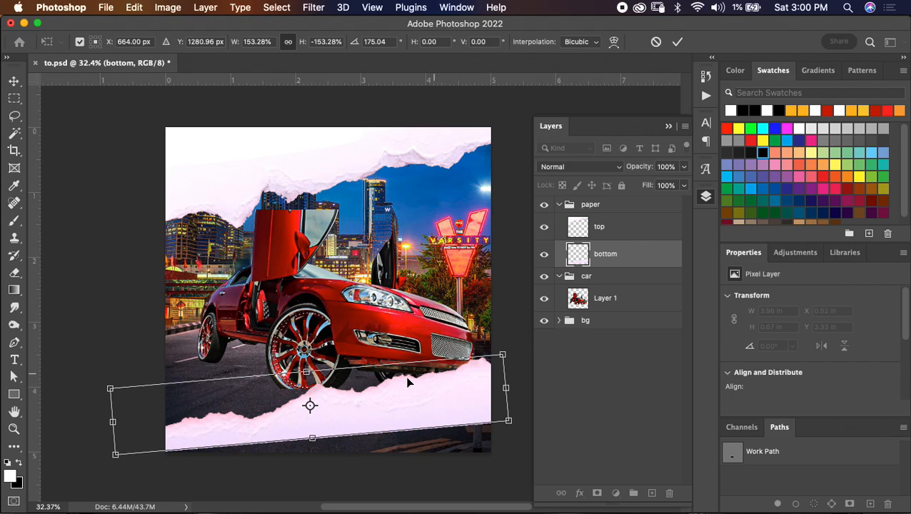
pyautogui.click(677, 43)
# - Scale the car to 106.58%, rotate it -10.43° and position it between the two torn paper strips
pyautogui.click(629, 301)
pyautogui.hotkey('ctrl', 't')
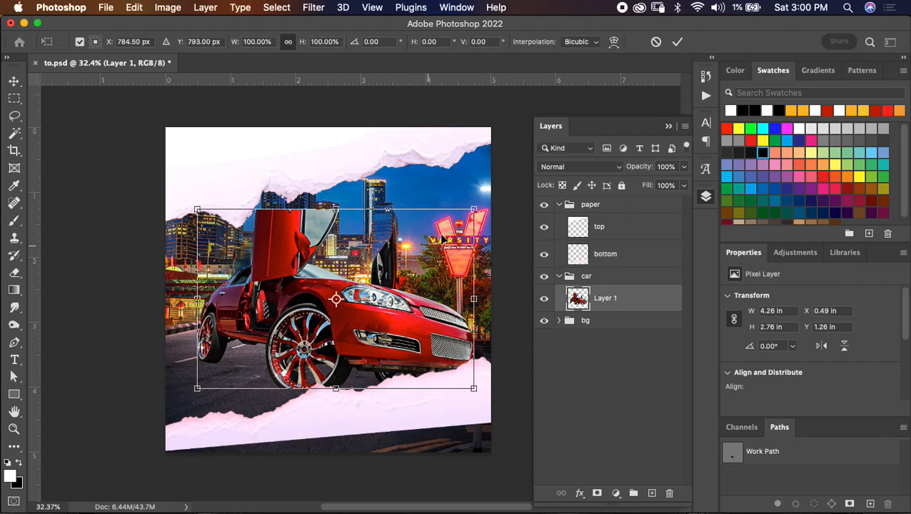
pyautogui.moveTo(476, 204); pyautogui.dragTo(484, 205)
pyautogui.moveTo(391, 270); pyautogui.dragTo(388, 287)
pyautogui.moveTo(438, 194); pyautogui.dragTo(429, 185)
pyautogui.moveTo(423, 288); pyautogui.dragTo(407, 265)
pyautogui.moveTo(463, 168); pyautogui.dragTo(451, 167)
pyautogui.click(396, 266)
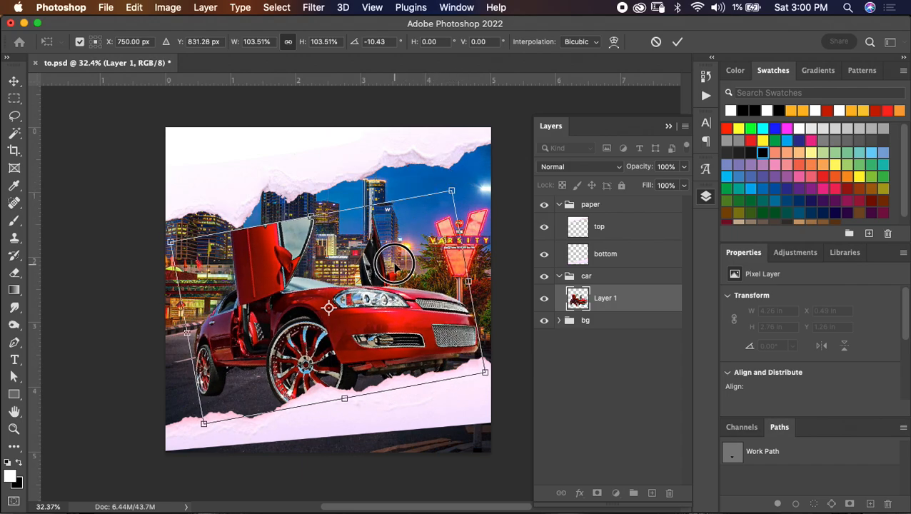
pyautogui.moveTo(395, 266); pyautogui.dragTo(393, 266)
pyautogui.moveTo(448, 190); pyautogui.dragTo(455, 184)
pyautogui.moveTo(389, 259); pyautogui.dragTo(393, 255)
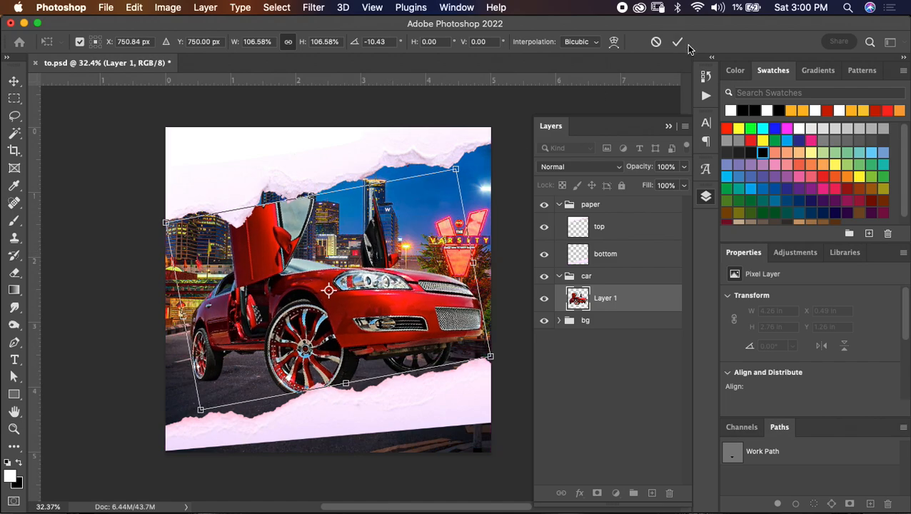
pyautogui.click(677, 42)
# - Nudge the top paper strip down to Y -0.39 in so it overlaps the raised door
pyautogui.click(621, 230)
pyautogui.press('v')
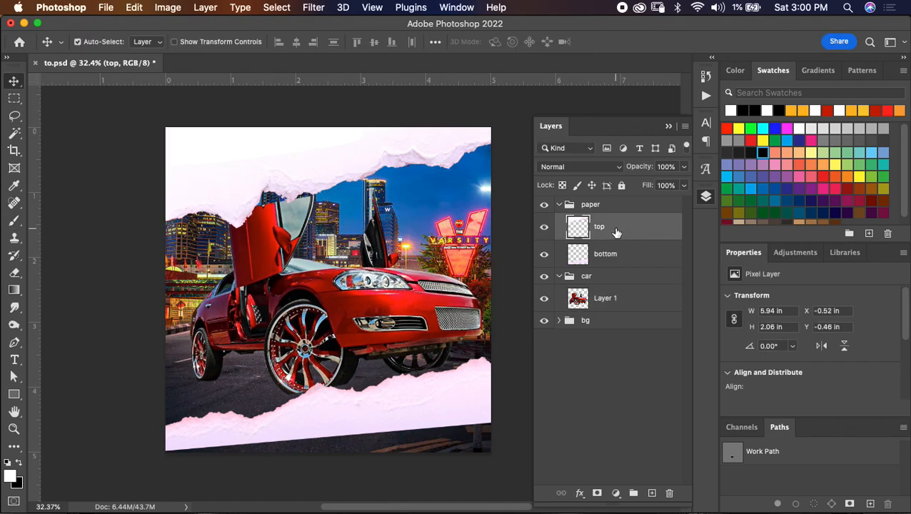
pyautogui.press('Down')
pyautogui.press('Down')
pyautogui.press('Down')
pyautogui.press('Down')
pyautogui.press('Down')
pyautogui.press('Down')
pyautogui.press('Down')
pyautogui.press('Down')
pyautogui.press('Down')
pyautogui.press('Down')
pyautogui.press('Down')
pyautogui.press('Down')
pyautogui.press('Down')
pyautogui.press('Down')
pyautogui.press('Down')
pyautogui.press('Down')
pyautogui.press('Down')
pyautogui.press('Down')
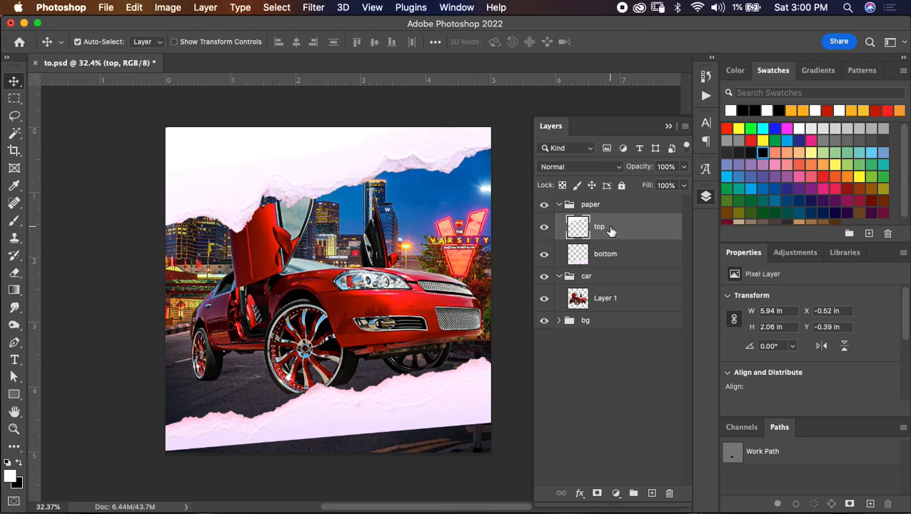
# - Nudge the bottom paper strip up to Y 3.5 in and the car layer down to Y 1.07 in
pyautogui.click(621, 259)
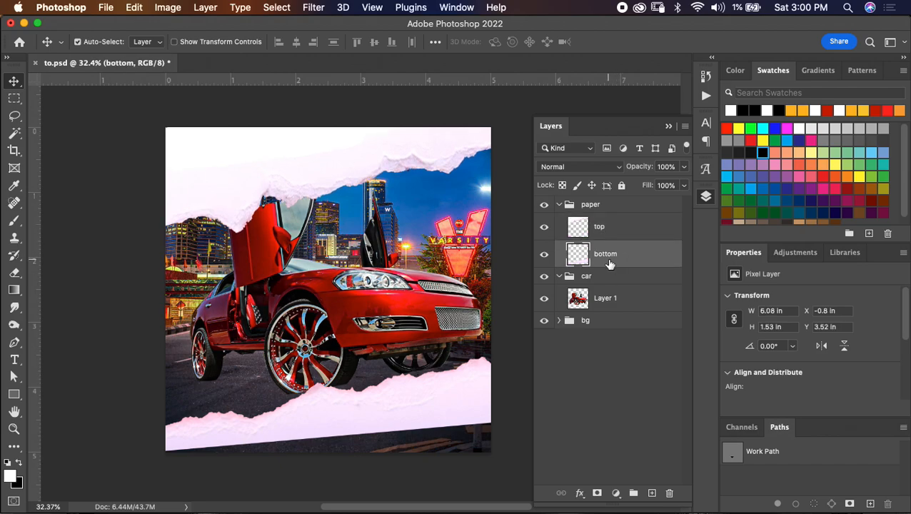
pyautogui.click(625, 301)
pyautogui.press('Down')
pyautogui.press('Down')
pyautogui.press('Down')
pyautogui.press('Down')
pyautogui.press('Down')
pyautogui.press('Down')
pyautogui.press('Down')
pyautogui.press('Down')
pyautogui.press('Down')
pyautogui.press('Down')
pyautogui.press('Down')
pyautogui.press('Down')
pyautogui.press('Down')
pyautogui.press('Down')
pyautogui.press('Down')
pyautogui.press('Down')
pyautogui.press('Down')
pyautogui.press('Down')
pyautogui.press('Down')
pyautogui.press('Down')
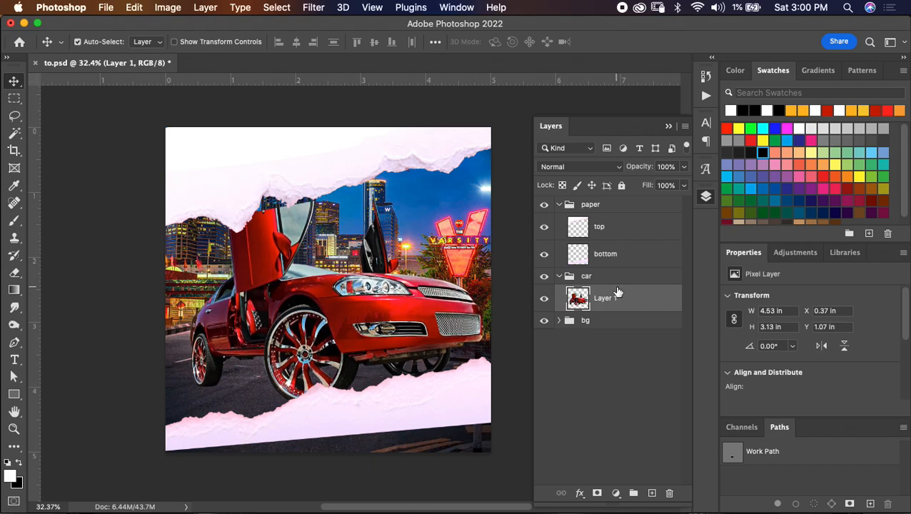
# - Paint white over the street remaining below the bottom paper strip, collapse the paper group and save the document
pyautogui.click(615, 257)
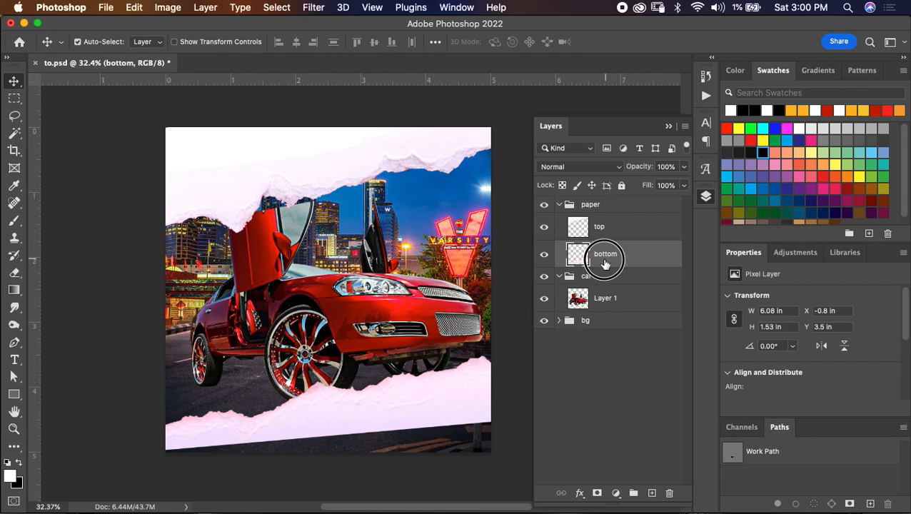
pyautogui.press('b')
pyautogui.moveTo(197, 449)
pyautogui.mouseDown()
pyautogui.moveTo(442, 448)
pyautogui.moveTo(492, 415)
pyautogui.moveTo(431, 453)
pyautogui.moveTo(492, 428)
pyautogui.moveTo(481, 454)
pyautogui.moveTo(477, 420)
pyautogui.mouseUp()
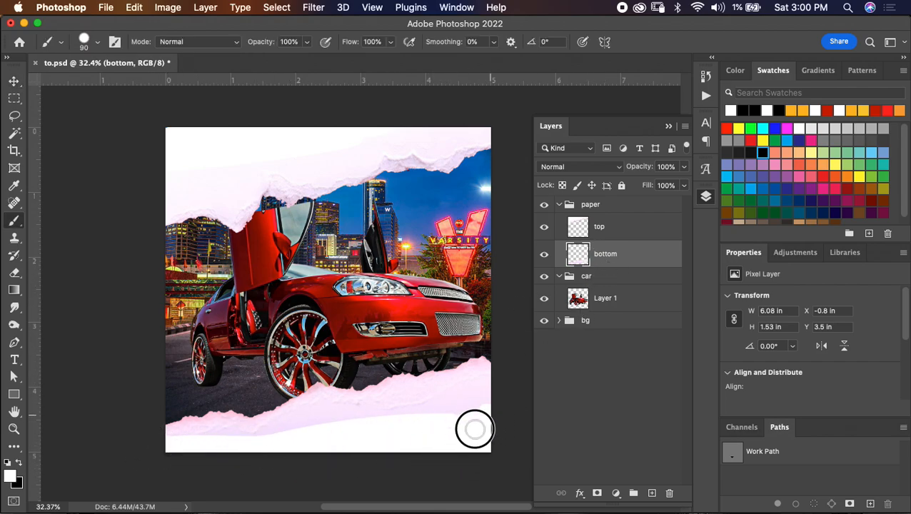
pyautogui.click(559, 205)
pyautogui.press('super+s')
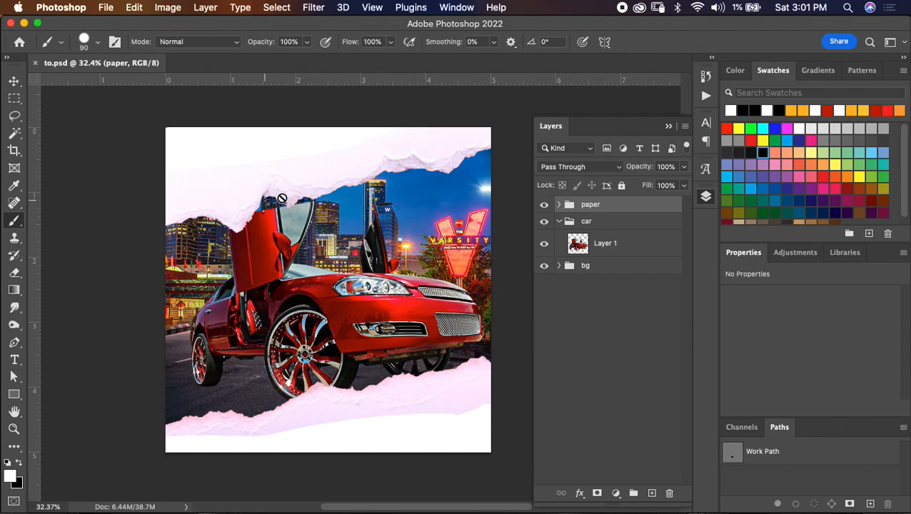
# - Select a rectangle around the raised door's upper end on the car layer and copy it to a new layer
pyautogui.click(618, 244)
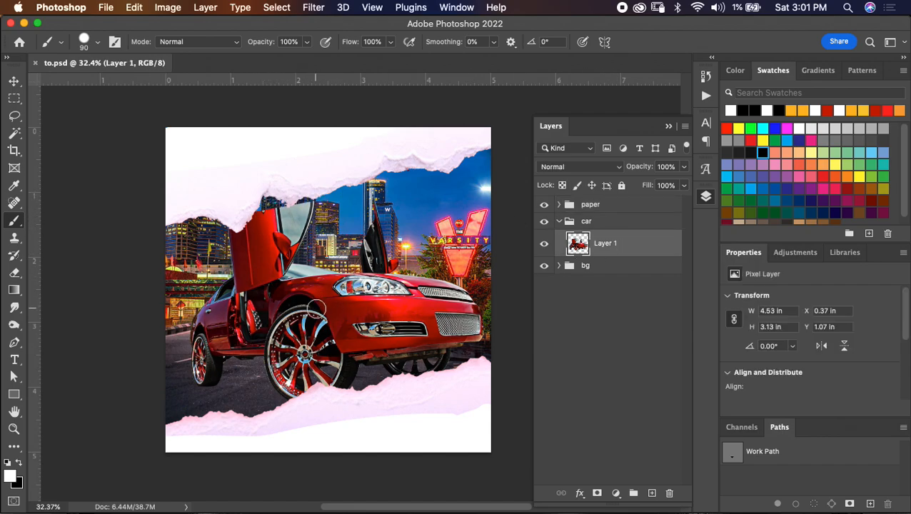
pyautogui.scroll(9, 319, 308)
pyautogui.scroll(3, 321, 308)
pyautogui.hscroll(-4, 321, 308)
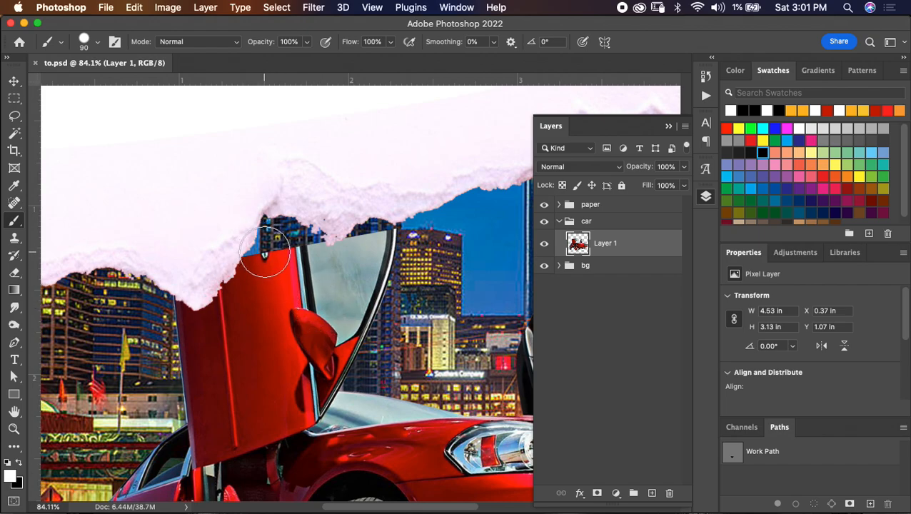
pyautogui.press('m')
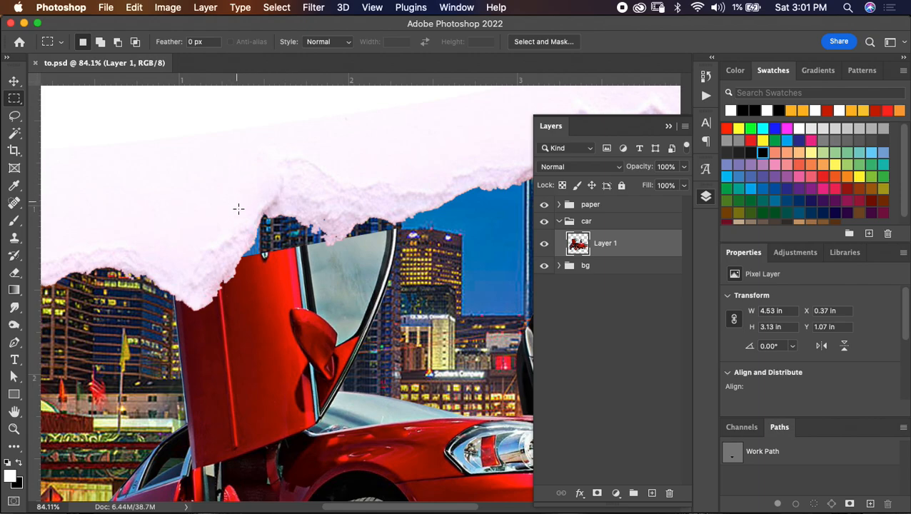
pyautogui.moveTo(236, 229); pyautogui.dragTo(392, 291)
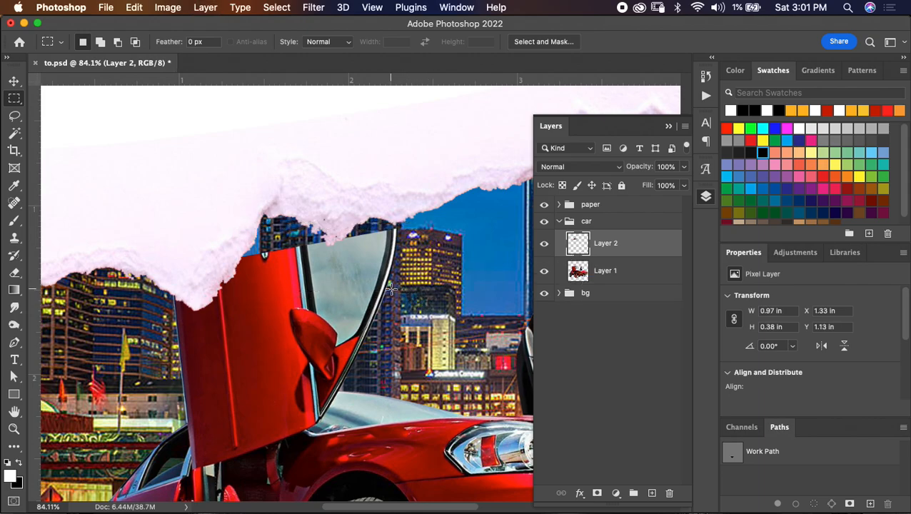
pyautogui.press('super+t')
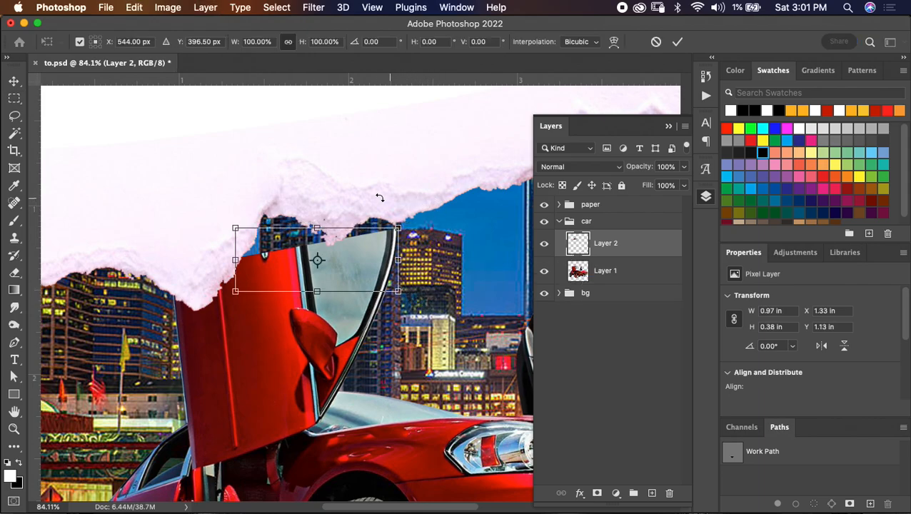
pyautogui.click(316, 225)
pyautogui.click(656, 41)
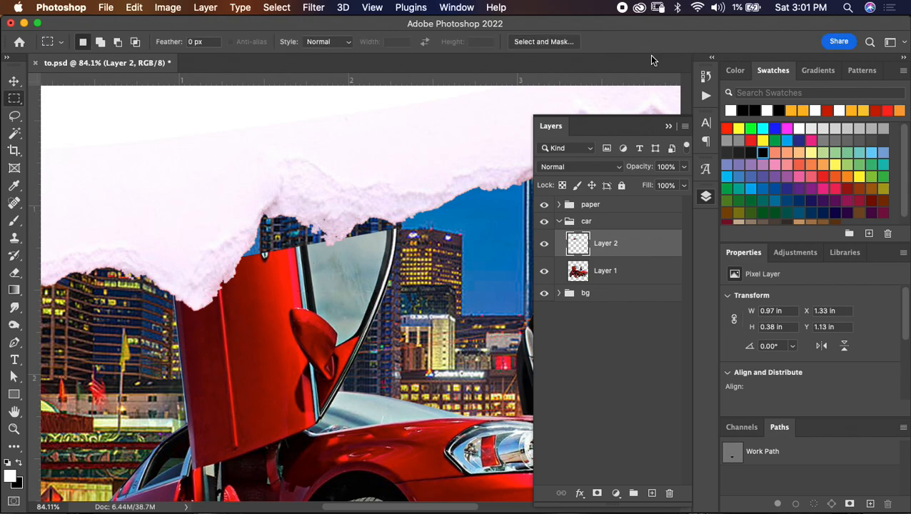
# - Duplicate the door-end piece and hide the duplicate, then stretch Layer 2 upward under the paper to about 257% height
pyautogui.press('super+j')
pyautogui.click(544, 244)
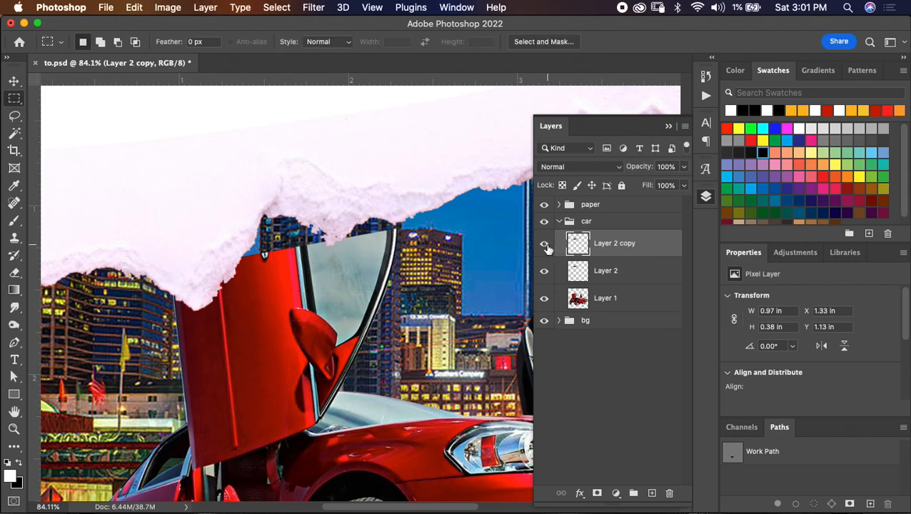
pyautogui.click(609, 270)
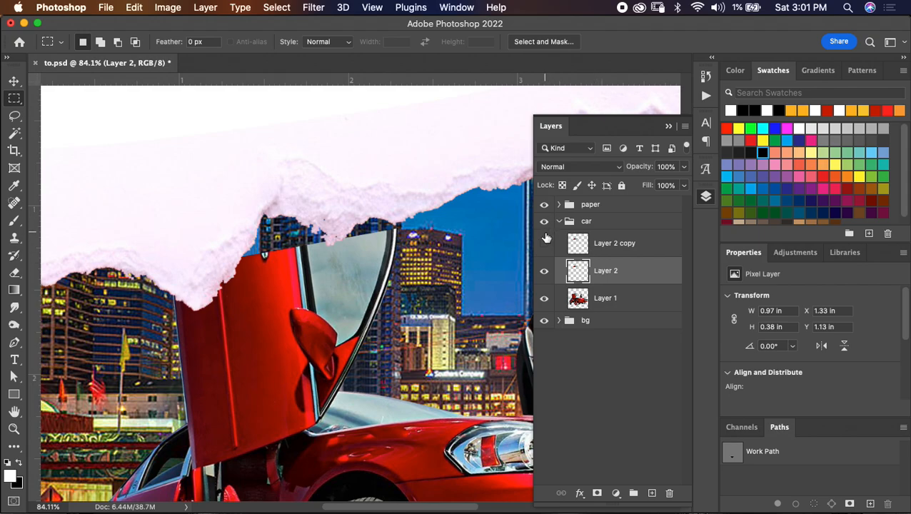
pyautogui.press('super+t')
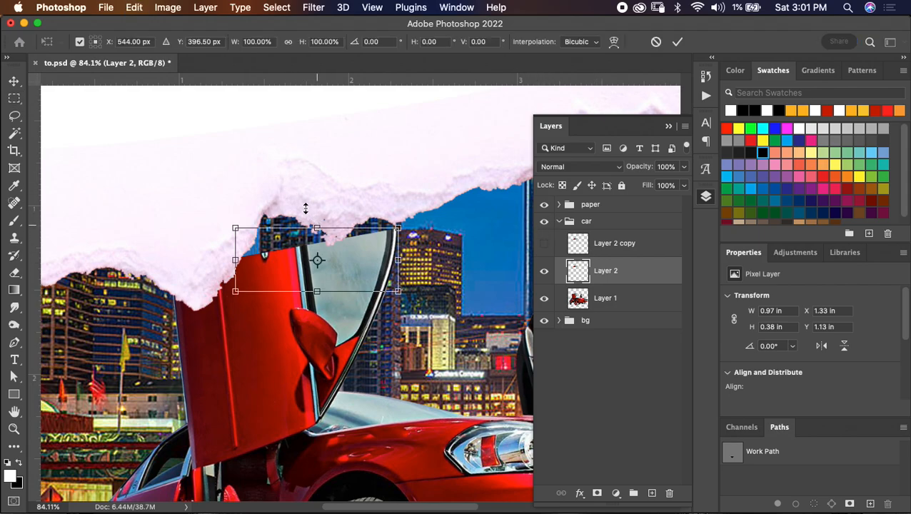
pyautogui.moveTo(317, 227); pyautogui.dragTo(302, 126)
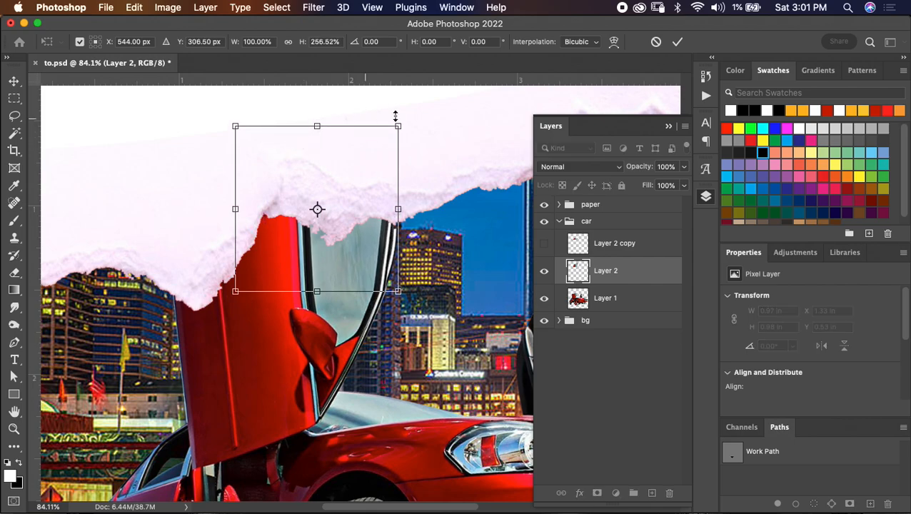
pyautogui.click(677, 41)
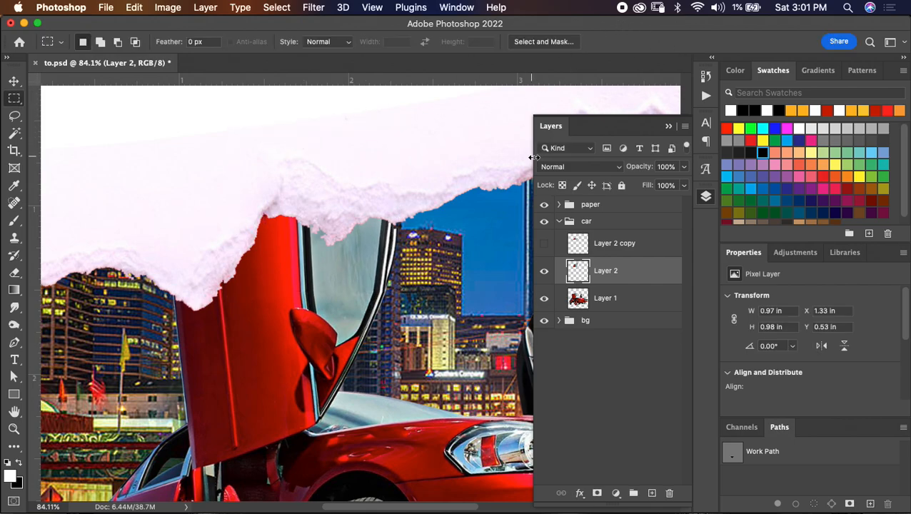
# - Skew the stretched door piece on Layer 2 slightly to the left, to about 0.95 in wide at X 1.3 in
pyautogui.press('super+t')
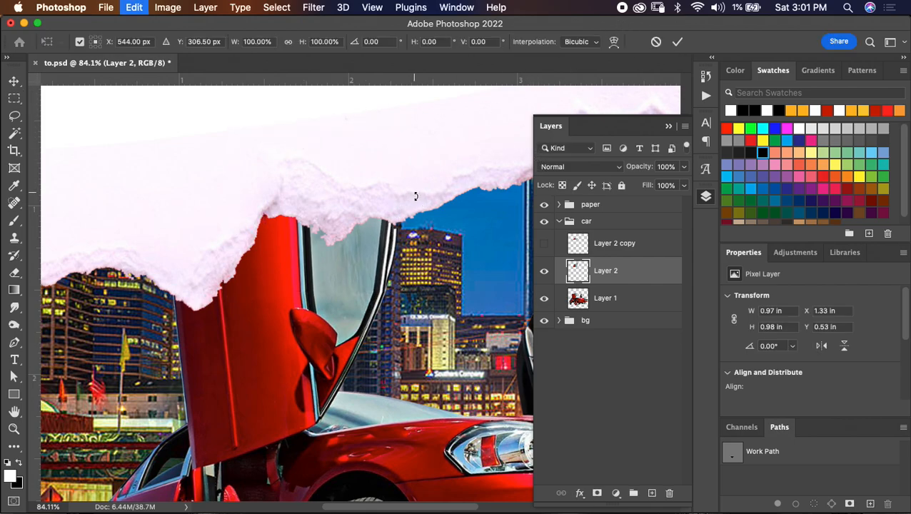
pyautogui.rightClick(358, 209)
pyautogui.click(382, 260)
pyautogui.moveTo(317, 126); pyautogui.dragTo(312, 125)
pyautogui.click(677, 42)
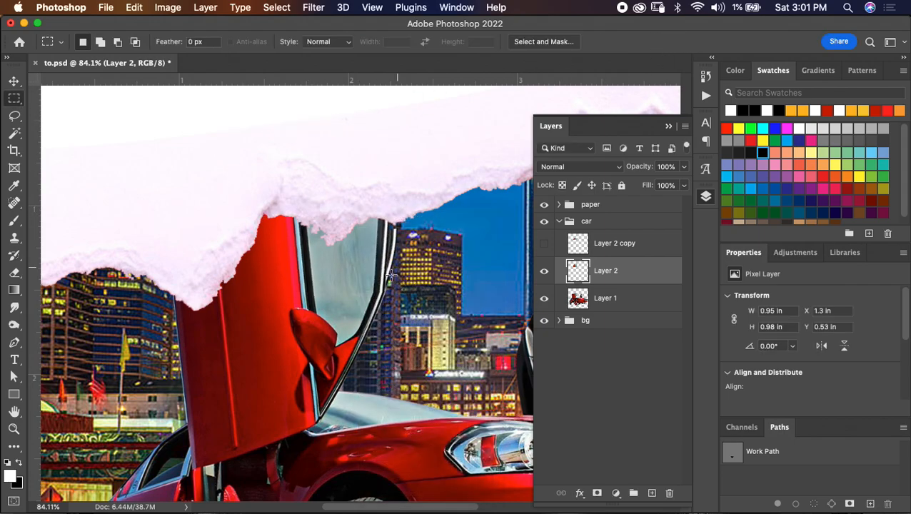
# - Show Layer 2 copy, duplicate it as a hidden spare and reselect Layer 2 copy
pyautogui.click(618, 246)
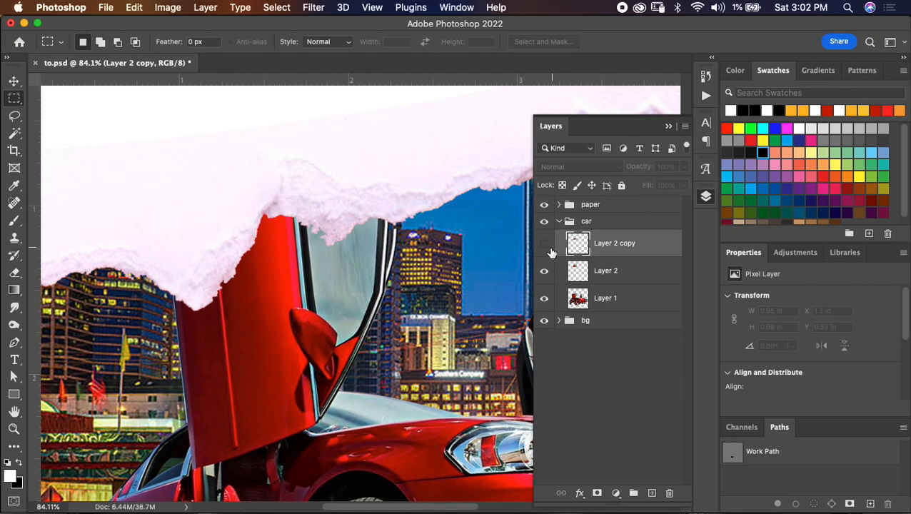
pyautogui.click(544, 245)
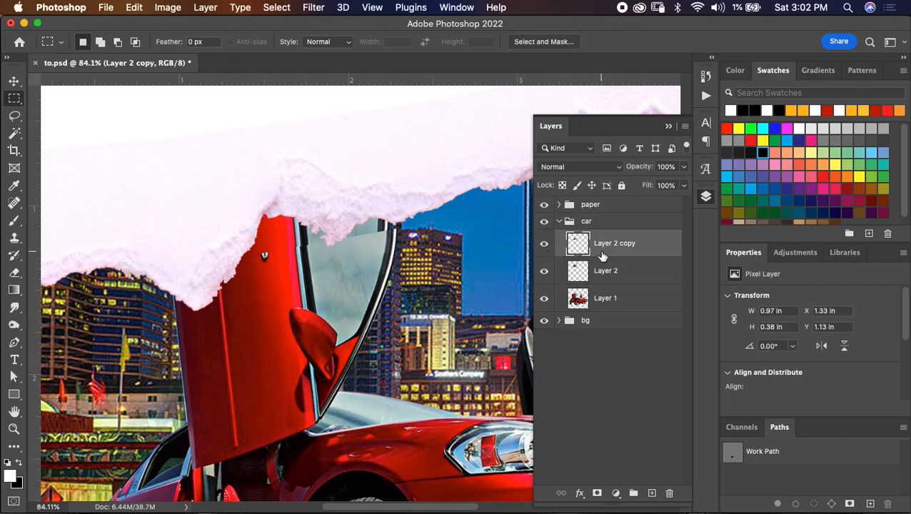
pyautogui.press('super+j')
pyautogui.click(544, 244)
pyautogui.click(615, 270)
# - Stretch Layer 2 copy upward to about 183% height and skew its upper edge right to a width of about 1.05 in
pyautogui.press('super+t')
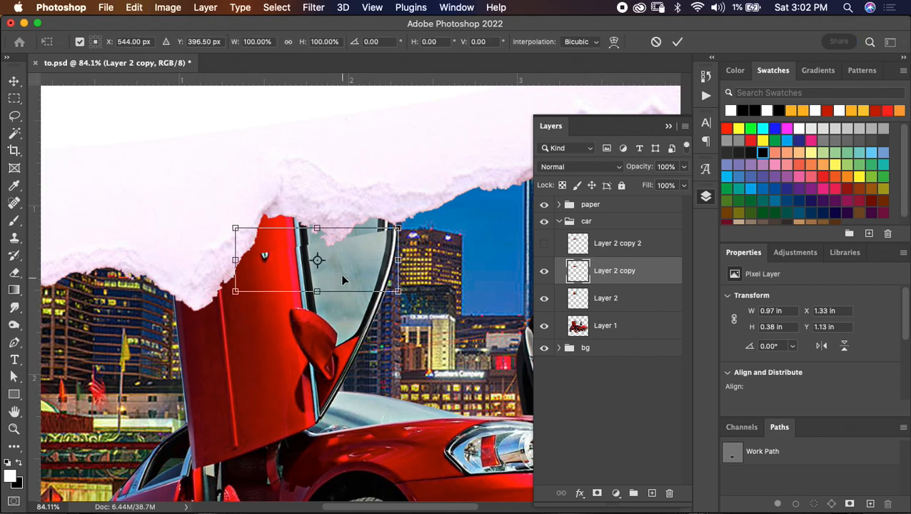
pyautogui.moveTo(318, 227); pyautogui.dragTo(317, 170)
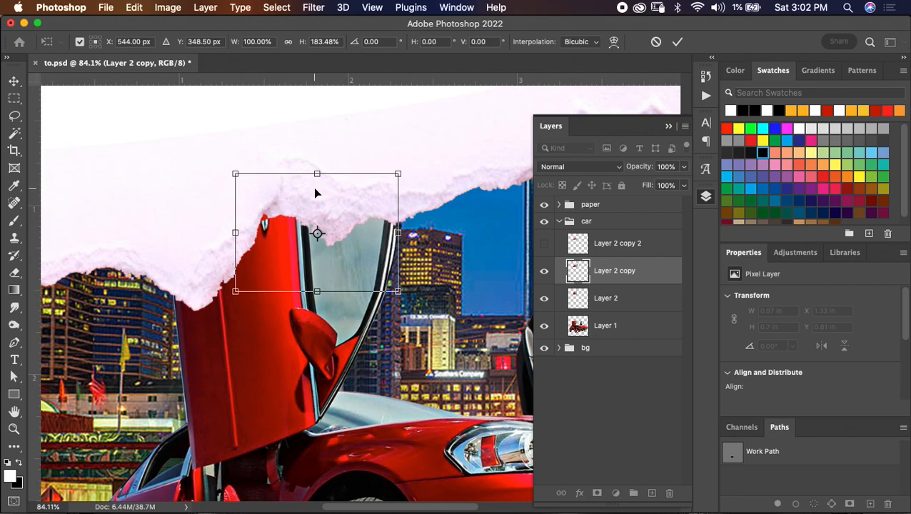
pyautogui.rightClick(316, 192)
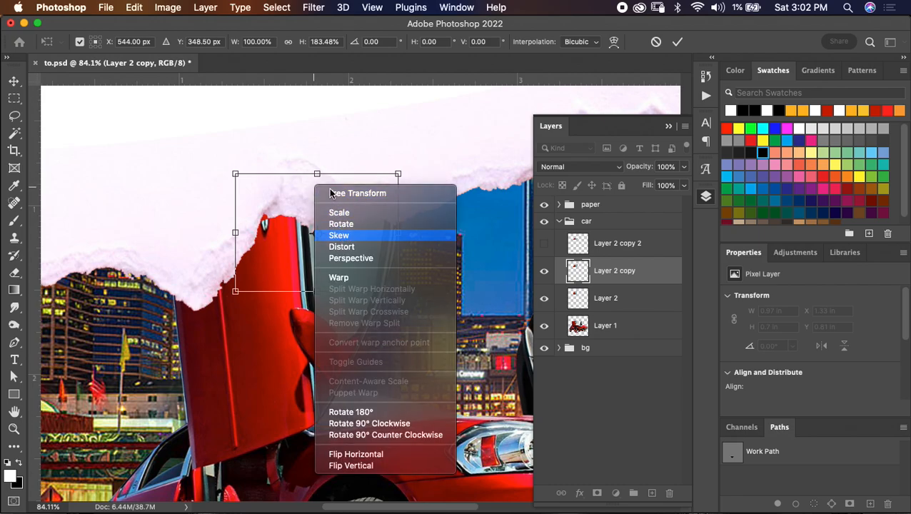
pyautogui.click(337, 234)
pyautogui.moveTo(319, 177); pyautogui.dragTo(333, 175)
pyautogui.click(677, 41)
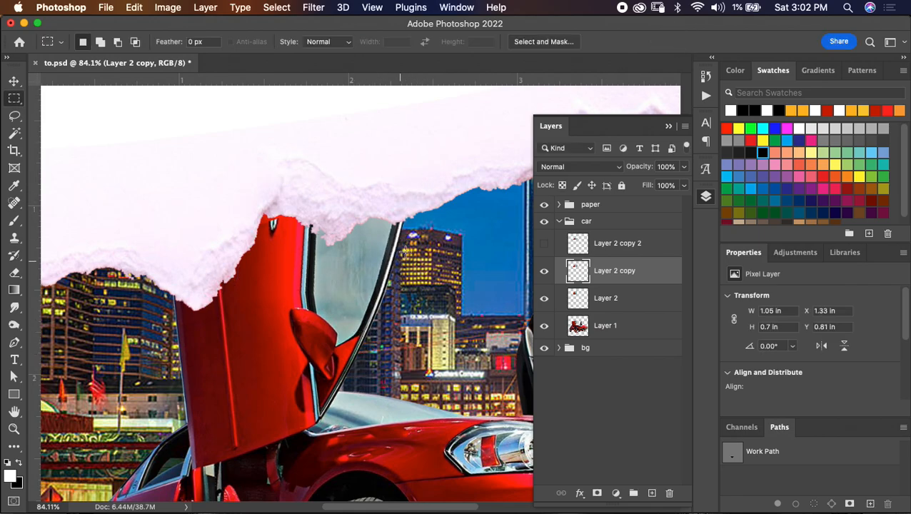
# - Skew Layer 2 copy a little further right to about 1.08 in wide so the window frame continues the door's outer edge
pyautogui.press('super+t')
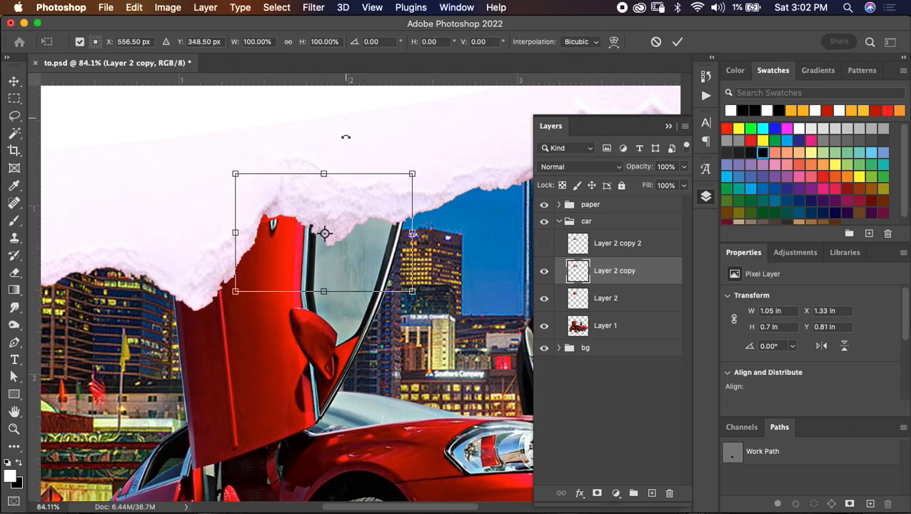
pyautogui.rightClick(335, 192)
pyautogui.click(370, 237)
pyautogui.moveTo(325, 174); pyautogui.dragTo(330, 176)
pyautogui.click(678, 43)
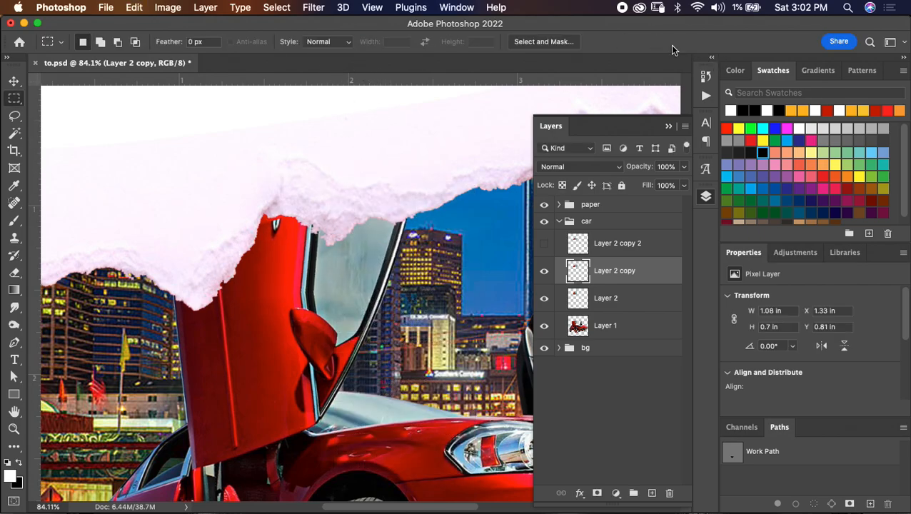
# - Erase the misaligned inner window frame on Layer 2 copy with a 35 px eraser, redoing the stroke to keep the red panel
pyautogui.press('e')
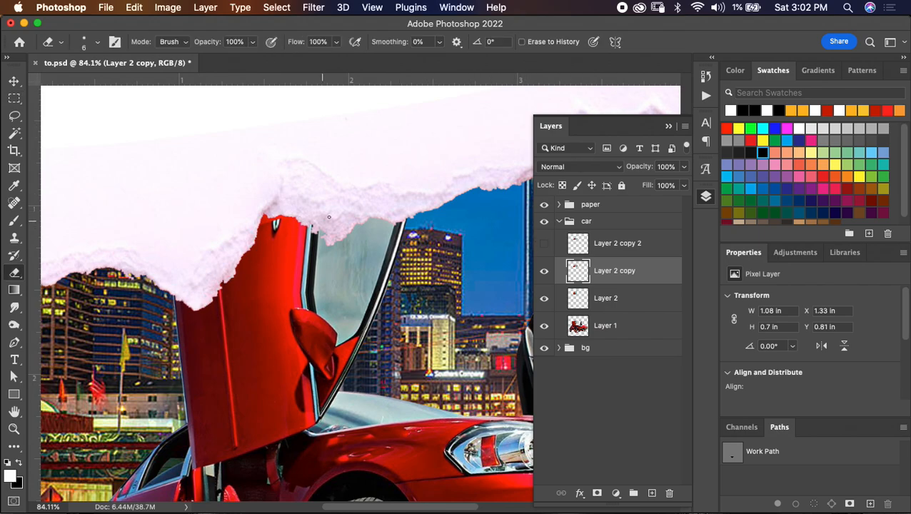
pyautogui.press(']')
pyautogui.press(']')
pyautogui.press(']')
pyautogui.press(']')
pyautogui.press(']')
pyautogui.press(']')
pyautogui.press(']')
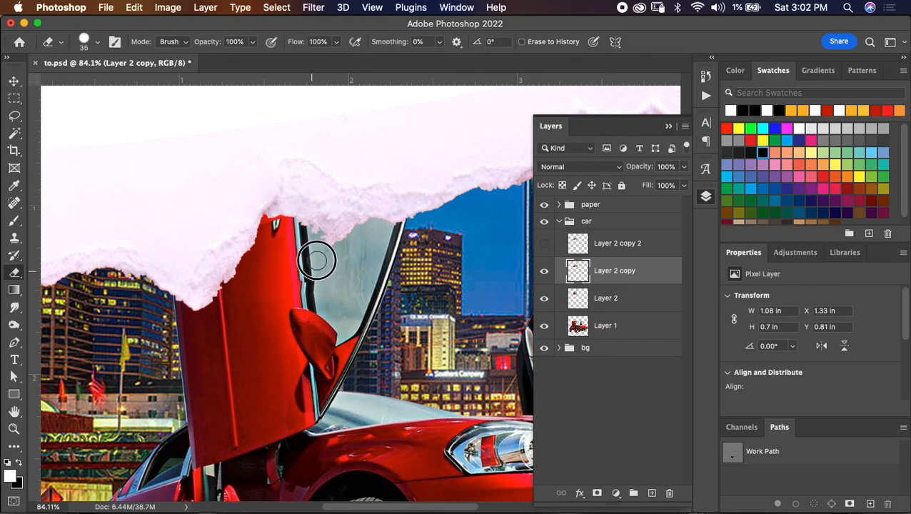
pyautogui.moveTo(311, 274)
pyautogui.mouseDown()
pyautogui.moveTo(290, 196)
pyautogui.moveTo(269, 234)
pyautogui.moveTo(288, 209)
pyautogui.mouseUp()
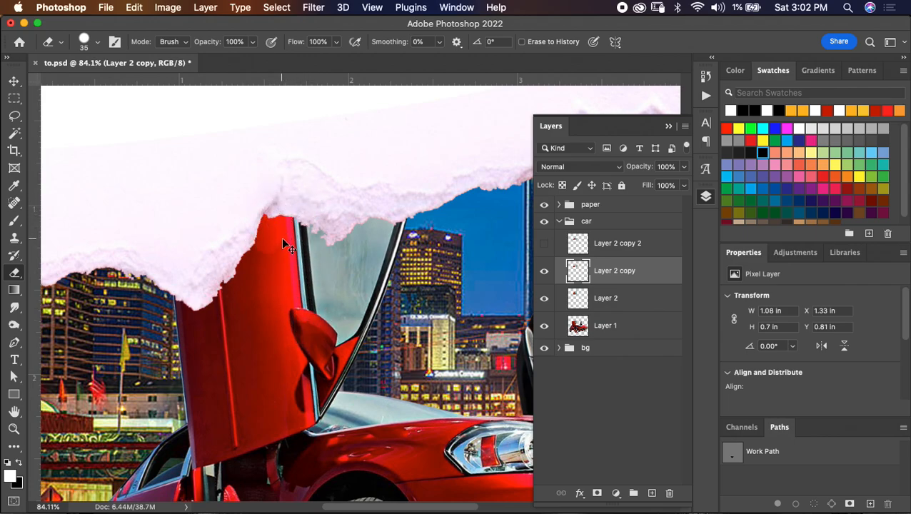
pyautogui.press('super+z')
pyautogui.moveTo(310, 276)
pyautogui.mouseDown()
pyautogui.moveTo(312, 224)
pyautogui.moveTo(307, 230)
pyautogui.moveTo(302, 219)
pyautogui.moveTo(302, 269)
pyautogui.mouseUp()
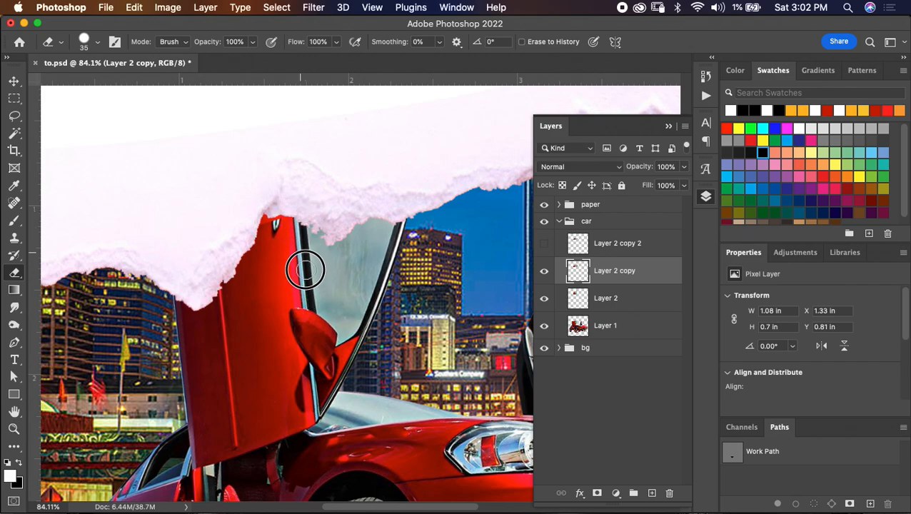
# - Show Layer 2 copy 2, select a rectangle around the door's small latch detail and copy it to a new layer
pyautogui.click(544, 243)
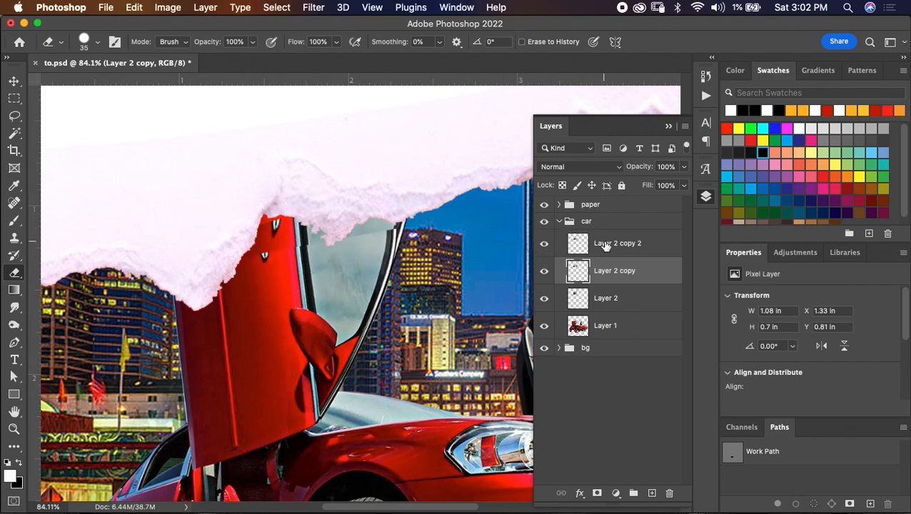
pyautogui.click(606, 245)
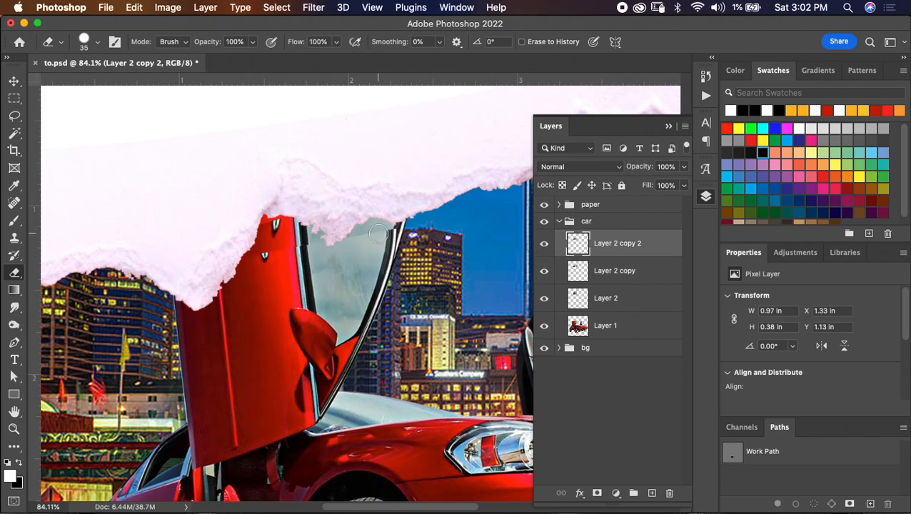
pyautogui.press('m')
pyautogui.moveTo(216, 251)
pyautogui.mouseDown()
pyautogui.moveTo(286, 290)
pyautogui.moveTo(291, 284)
pyautogui.mouseUp()
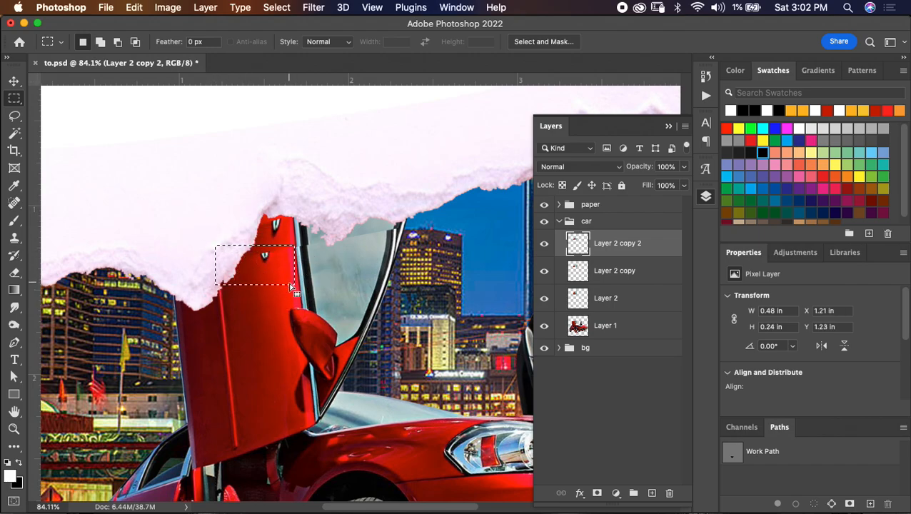
pyautogui.press('super+j')
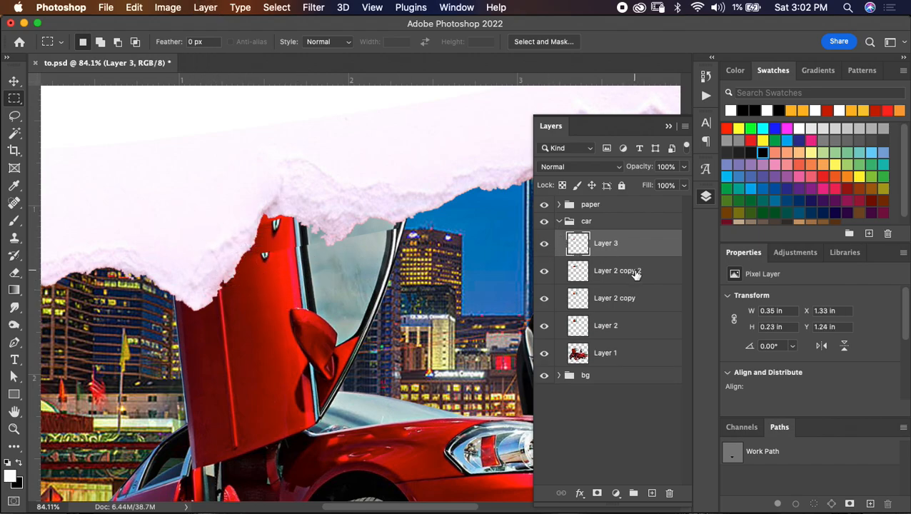
# - Delete Layer 2 copy 2, keeping the small latch patch on Layer 3
pyautogui.click(635, 274)
pyautogui.press('super+e')
pyautogui.press('v')
pyautogui.hotkey('shift', 'Up')
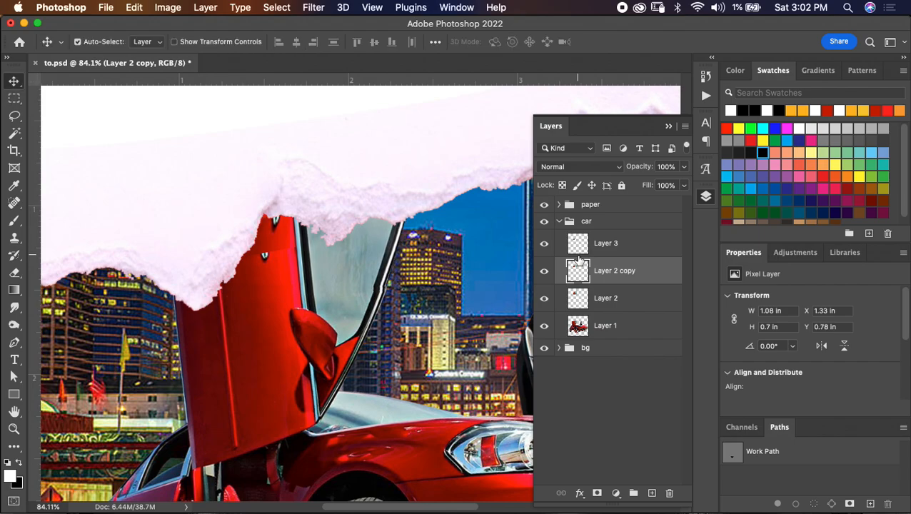
# - Nudge the latch patch on Layer 3 up to Y 1.01 in, against the torn paper edge
pyautogui.click(617, 244)
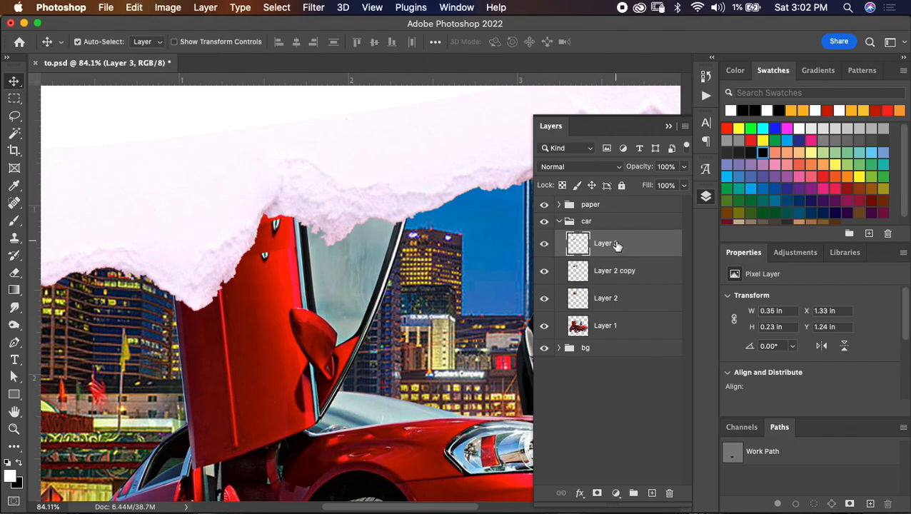
pyautogui.hotkey('shift', 'Up')
pyautogui.hotkey('shift', 'Up')
pyautogui.hotkey('shift', 'Up')
pyautogui.hotkey('shift', 'Up')
pyautogui.hotkey('shift', 'Up')
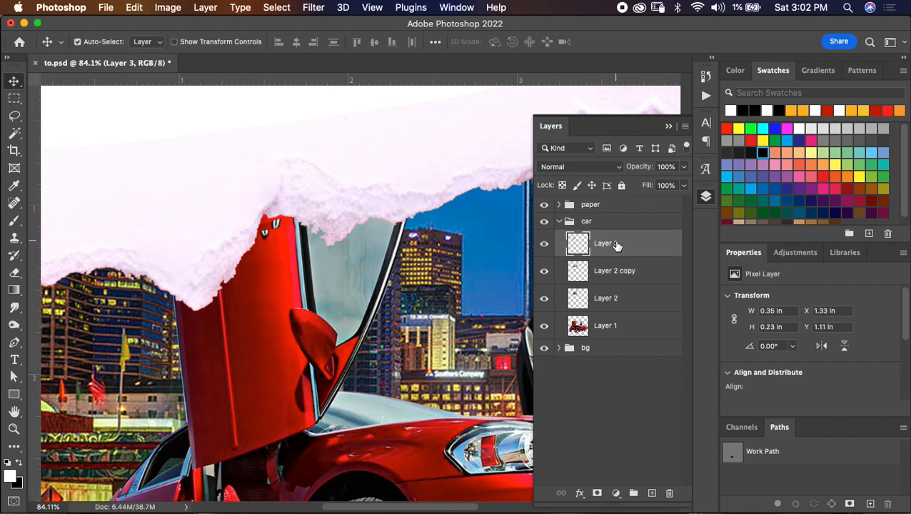
pyautogui.hotkey('shift', 'Up')
pyautogui.press('Up')
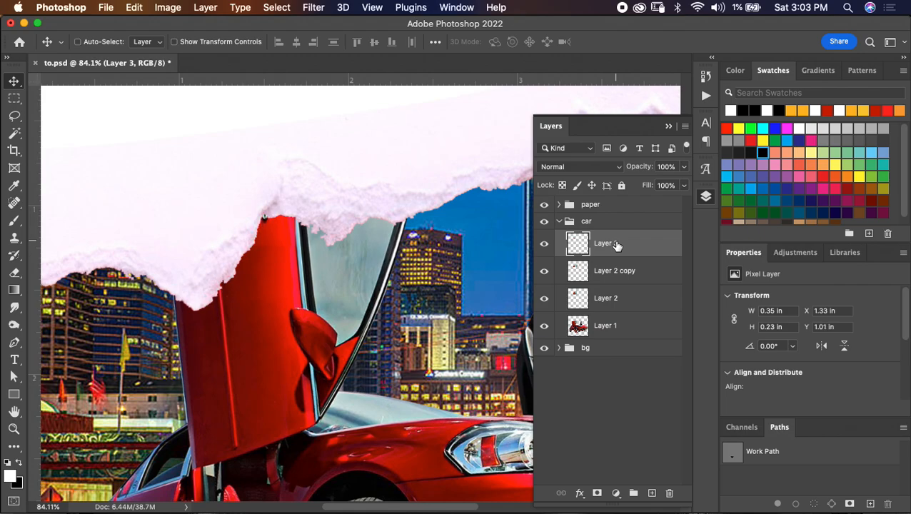
# - Skew the latch patch on Layer 3 to about 0.38 in wide to fit the door panel's slant
pyautogui.press('super+t')
pyautogui.rightClick(283, 230)
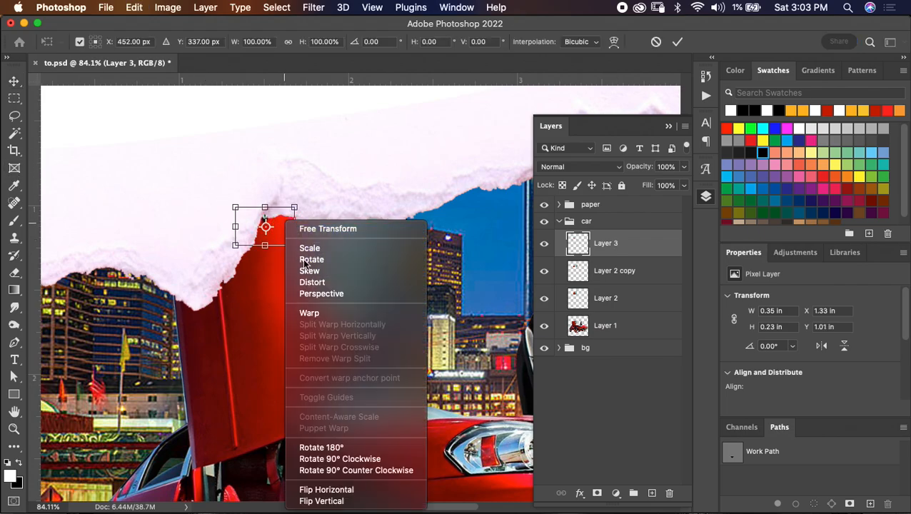
pyautogui.click(322, 270)
pyautogui.moveTo(265, 207); pyautogui.dragTo(255, 205)
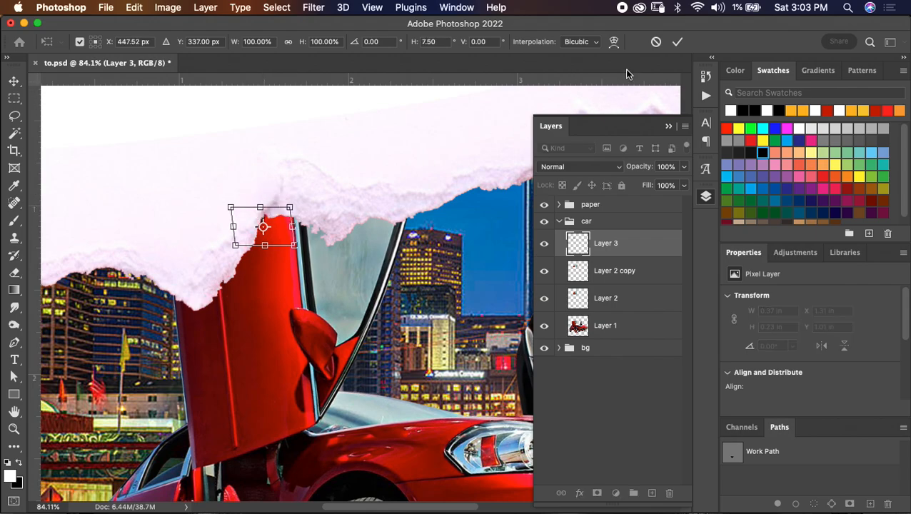
pyautogui.click(677, 42)
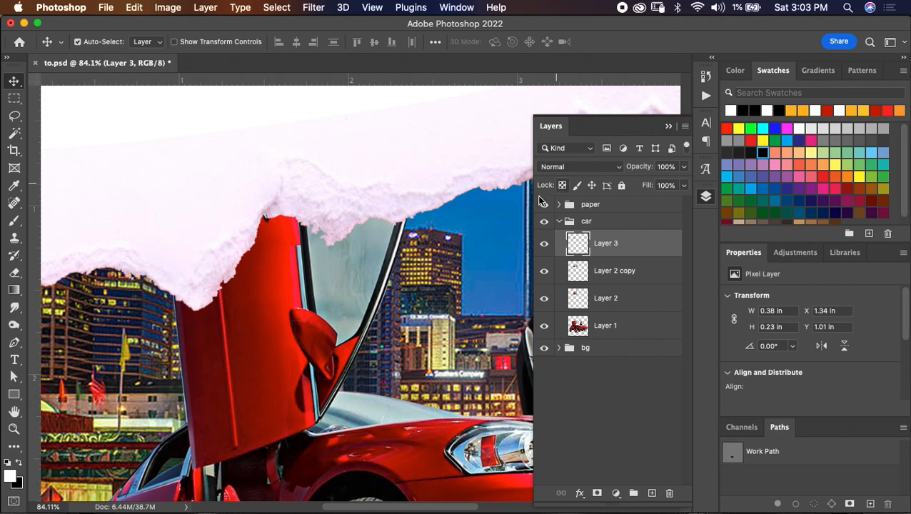
pyautogui.click(687, 38)
# - Erase the latch patch's overlap along the window frame with a soft 35 px eraser, undoing the first stroke and repeating it
pyautogui.press('e')
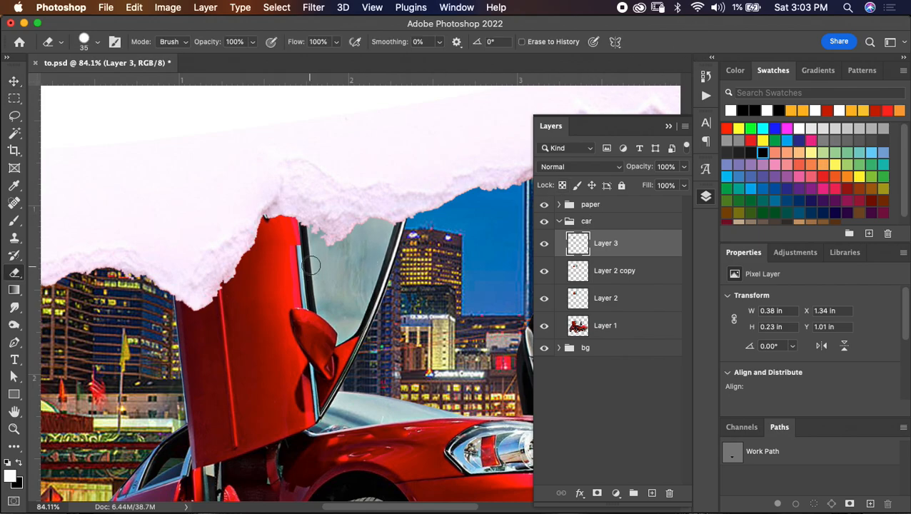
pyautogui.rightClick(312, 261)
pyautogui.click(338, 375)
pyautogui.moveTo(309, 204)
pyautogui.mouseDown()
pyautogui.moveTo(302, 247)
pyautogui.moveTo(252, 254)
pyautogui.moveTo(295, 238)
pyautogui.moveTo(327, 252)
pyautogui.mouseUp()
pyautogui.press('super+z')
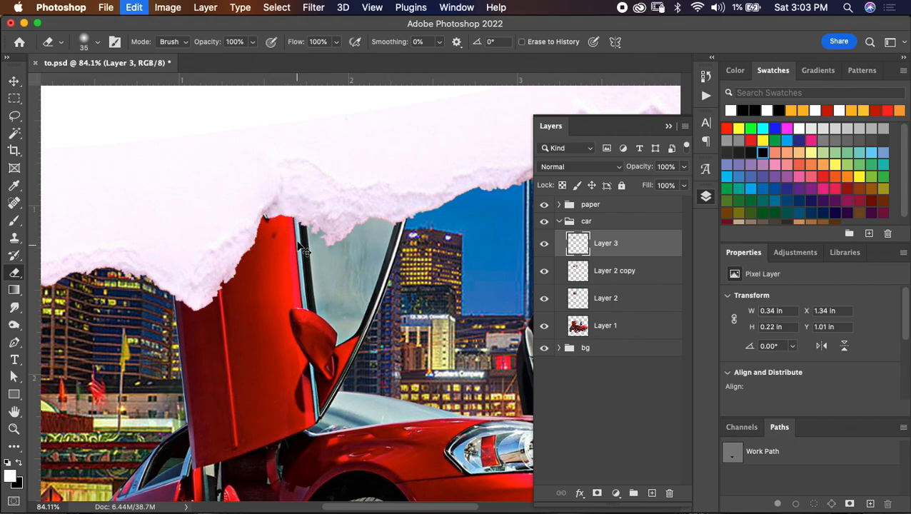
pyautogui.moveTo(301, 242)
pyautogui.mouseDown()
pyautogui.moveTo(304, 276)
pyautogui.moveTo(267, 252)
pyautogui.mouseUp()
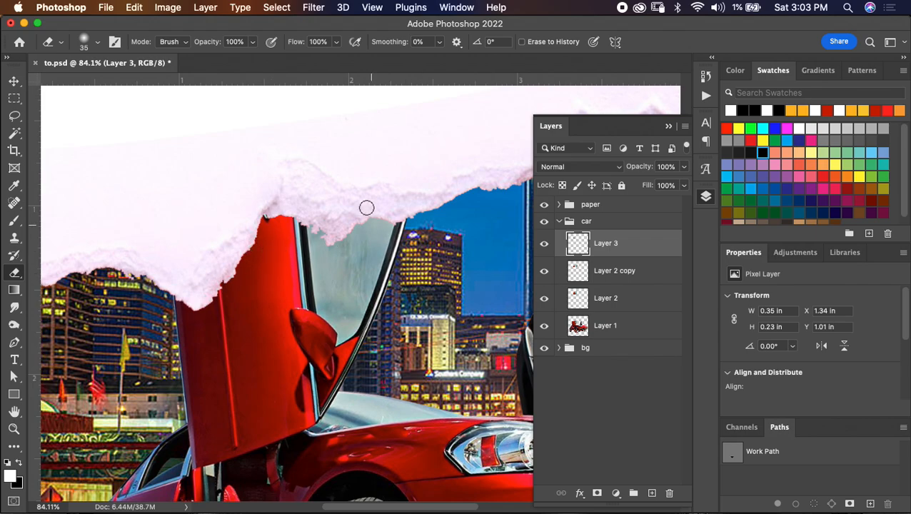
# - Group the four car layers, Layer 3 through Layer 1, and name the group main
pyautogui.scroll(-5, 371, 211)
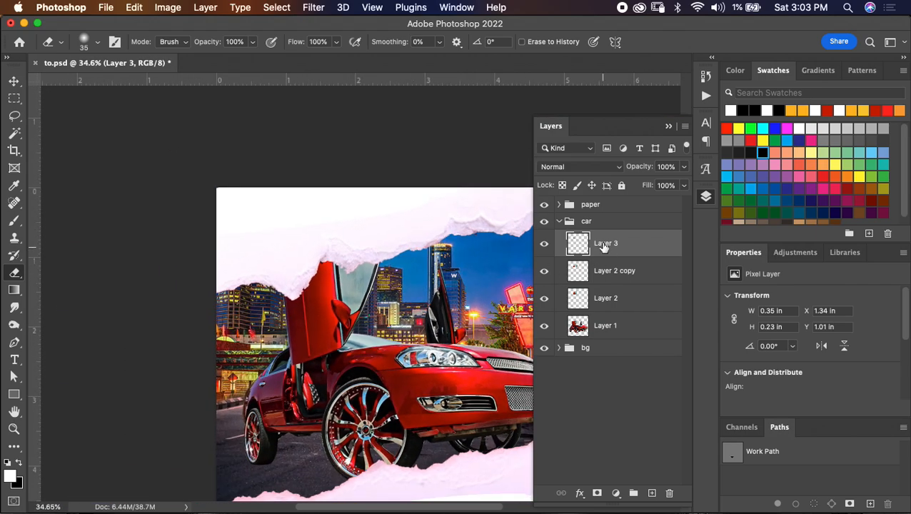
pyautogui.keyDown('shift'); pyautogui.click(637, 327); pyautogui.keyUp('shift')
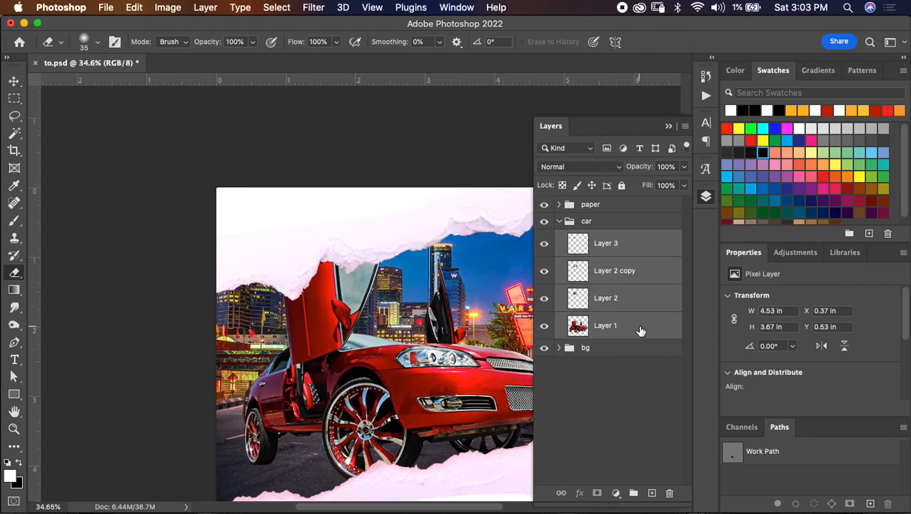
pyautogui.press('super+g')
pyautogui.doubleClick(602, 239)
pyautogui.write('main')
pyautogui.press('Return')
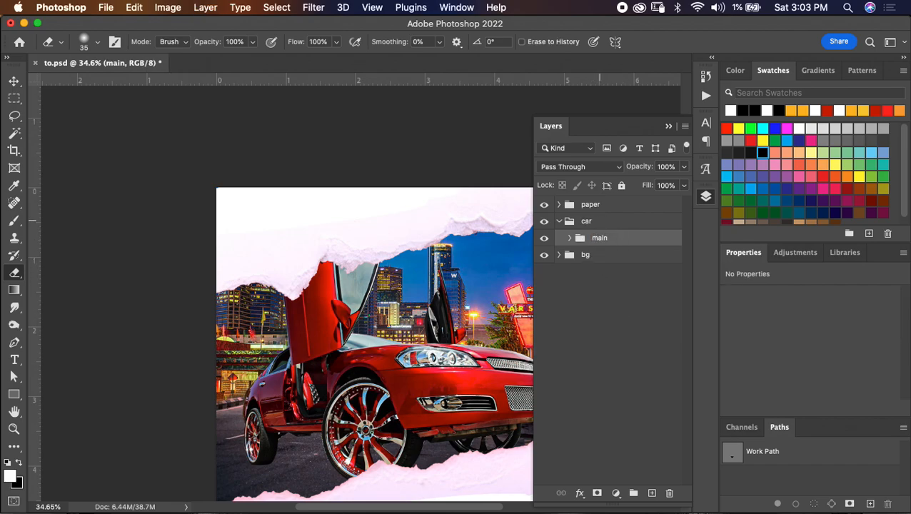
# - Duplicate the main group, hide the original, merge the copy into one layer, and save the document
pyautogui.press('super+j')
pyautogui.click(544, 255)
pyautogui.press('super+e')
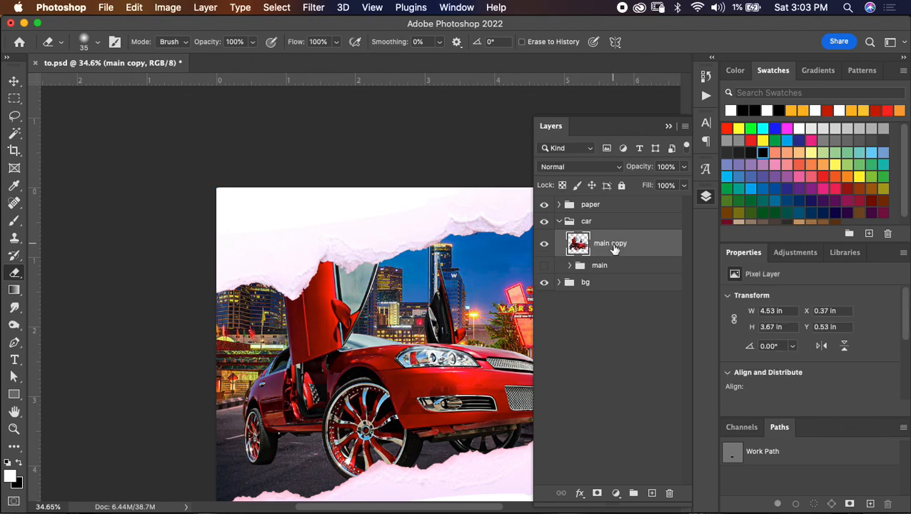
pyautogui.press('super+s')
# - Enlarge the skyline layer proportionally to 108.54% and shift it slightly behind the car with Free Transform
pyautogui.hscroll(3, 525, 265)
pyautogui.scroll(-2, 525, 266)
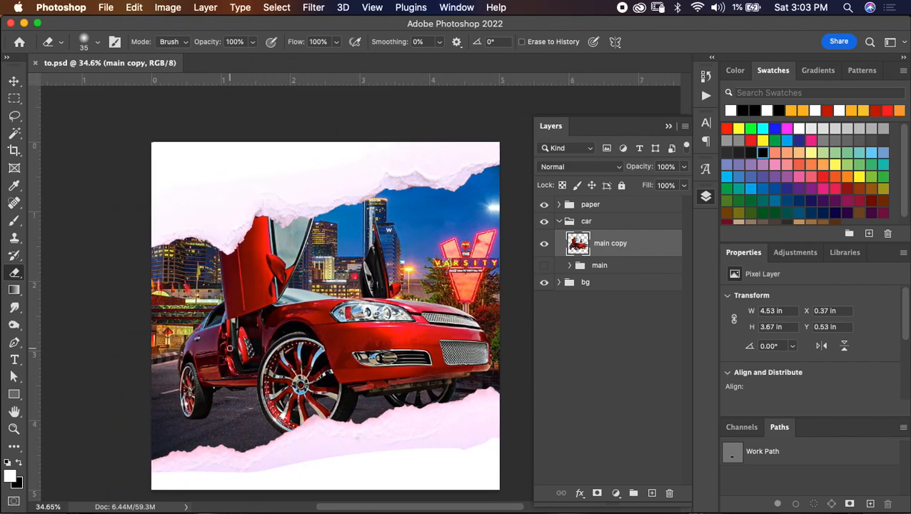
pyautogui.click(561, 283)
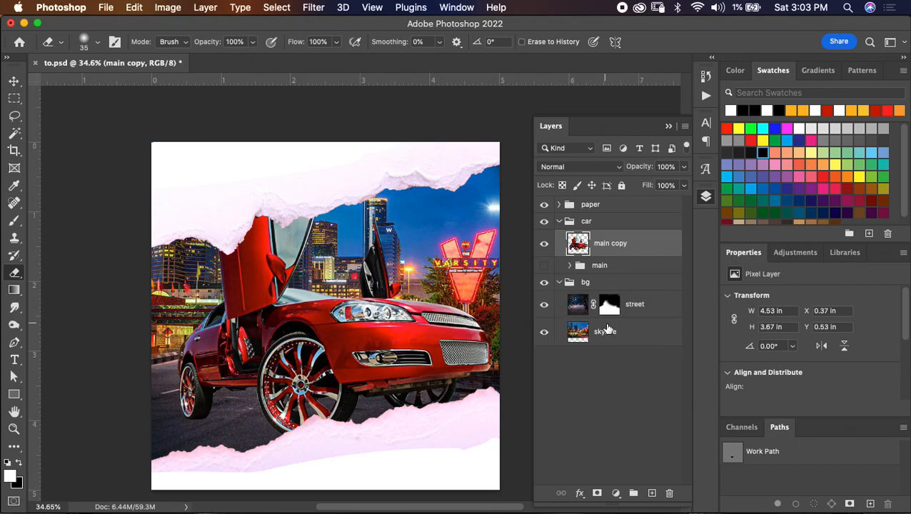
pyautogui.click(606, 331)
pyautogui.press('super+t')
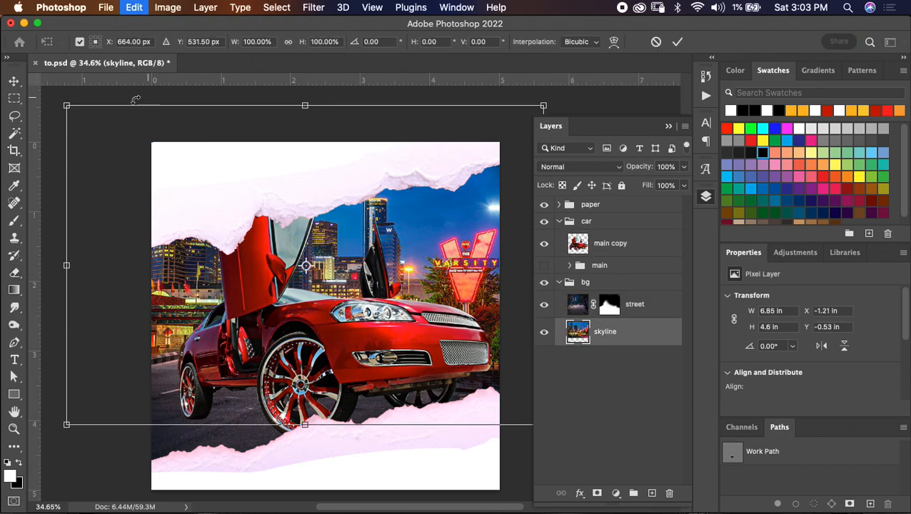
pyautogui.moveTo(544, 106); pyautogui.dragTo(584, 78)
pyautogui.press('super+z')
pyautogui.click(288, 42)
pyautogui.moveTo(390, 223); pyautogui.dragTo(360, 230)
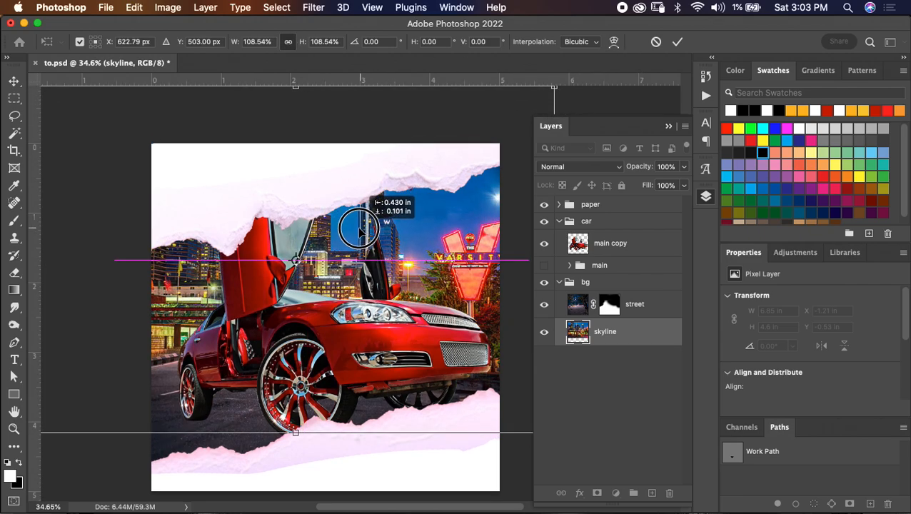
# - Rotate the skyline layer by 2.56°, nudge it into place, apply the transform, and save the document
pyautogui.moveTo(584, 91); pyautogui.dragTo(609, 105)
pyautogui.moveTo(444, 159); pyautogui.dragTo(444, 166)
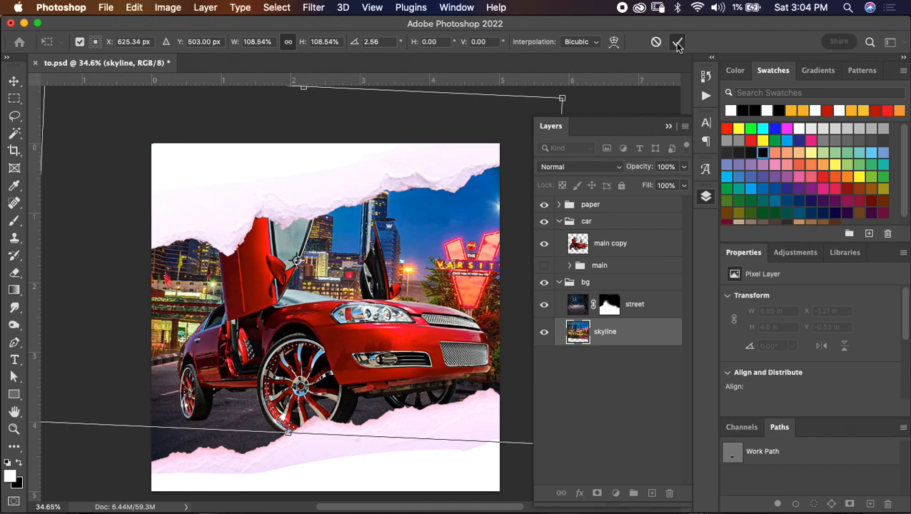
pyautogui.click(677, 41)
pyautogui.press('e')
pyautogui.press('super+s')
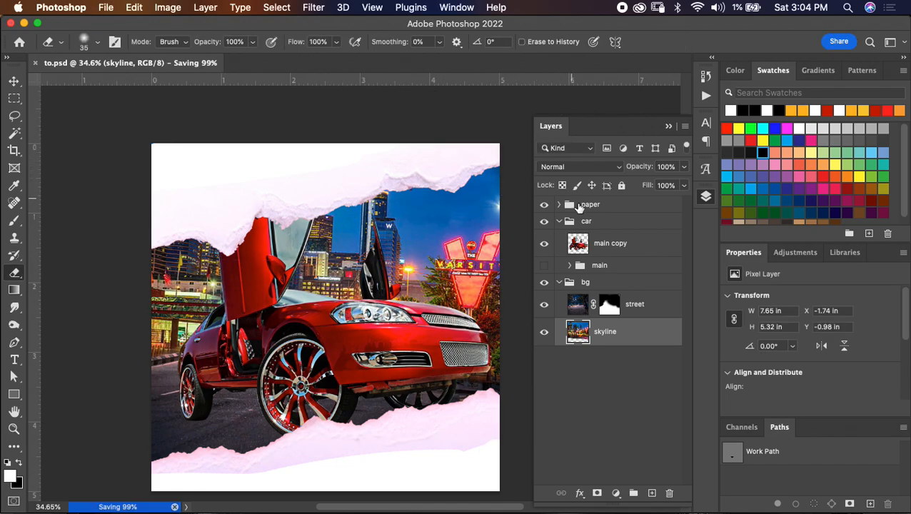
# - Collapse the bg and car groups, and toggle the visibility of the paper and car groups to check them
pyautogui.click(560, 282)
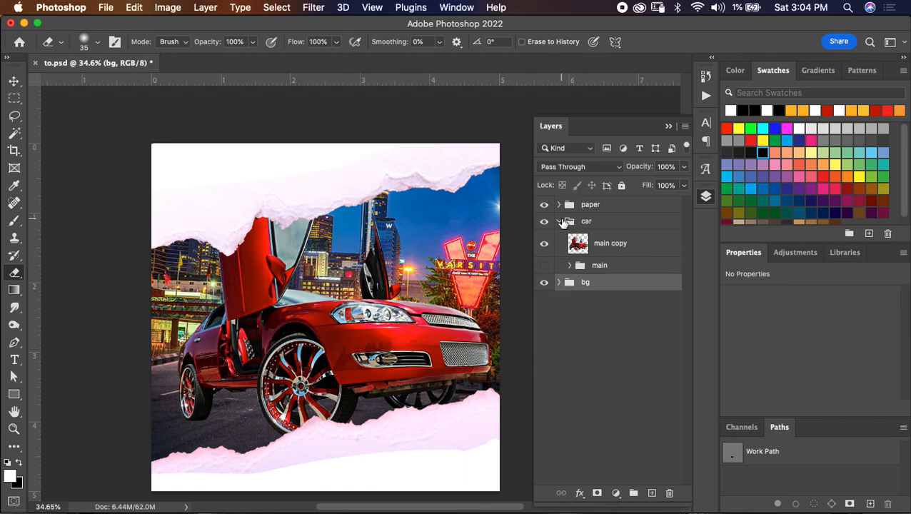
pyautogui.click(560, 221)
pyautogui.click(545, 206)
pyautogui.click(544, 206)
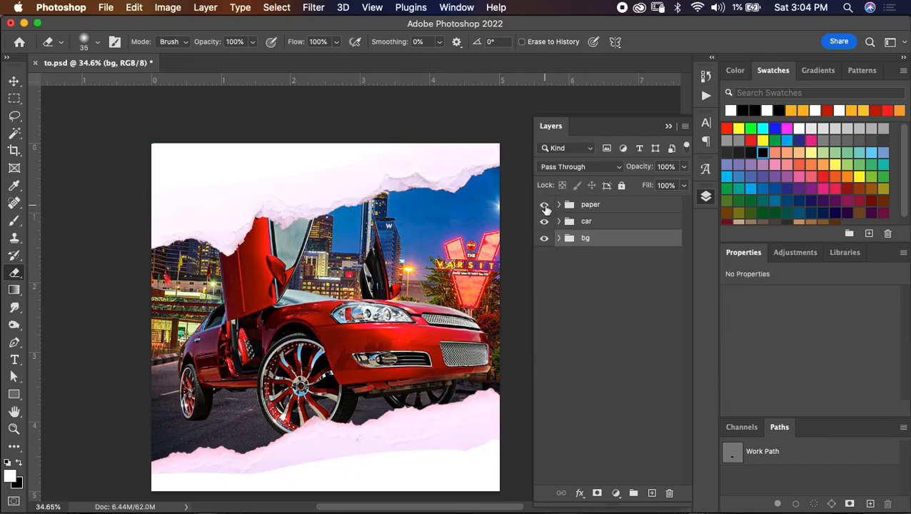
pyautogui.click(544, 222)
pyautogui.click(545, 223)
# - Add a Gradient Overlay to the top torn-paper layer in the paper group
pyautogui.click(559, 205)
pyautogui.click(626, 229)
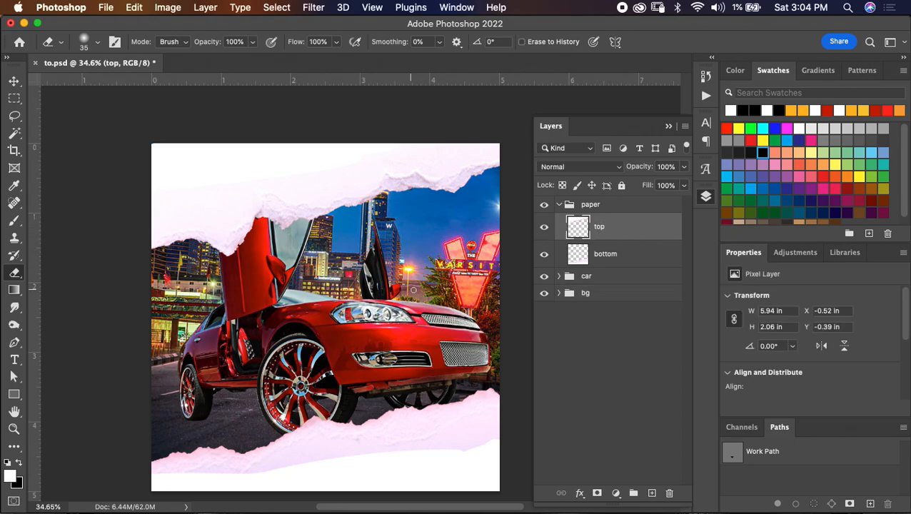
pyautogui.scroll(4, 417, 289)
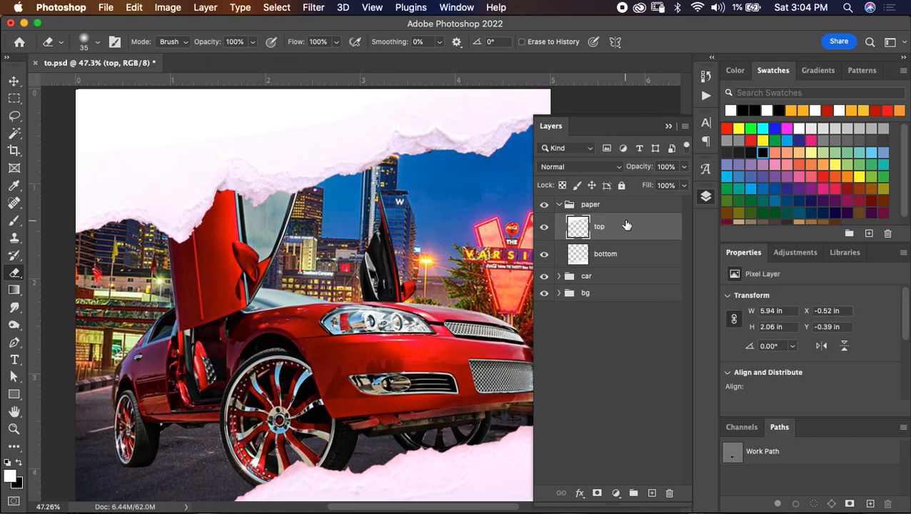
pyautogui.doubleClick(627, 227)
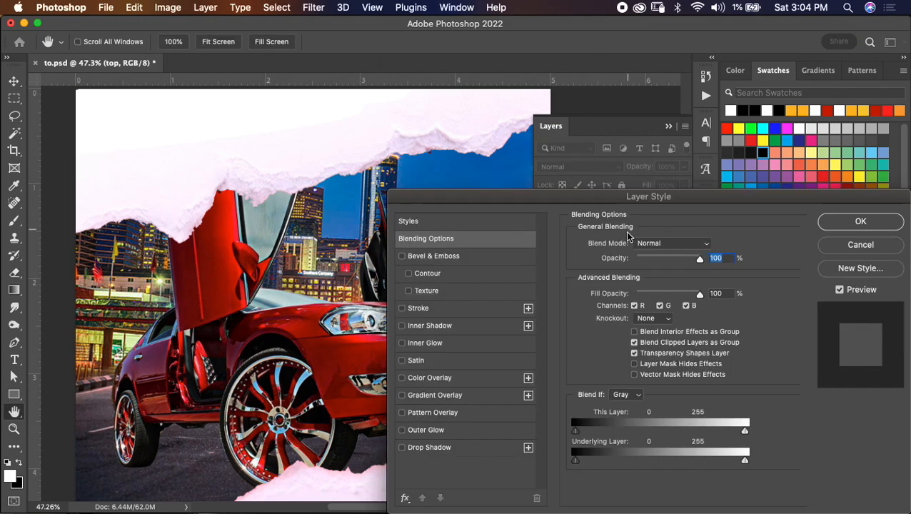
pyautogui.click(475, 396)
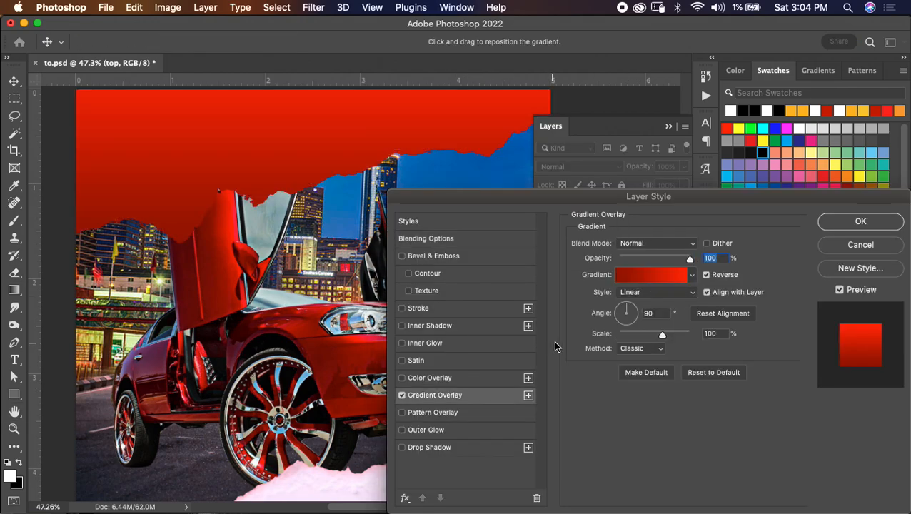
# - Set the 100% stop of the top paper's gradient to a darker red, about #8d0303
pyautogui.click(622, 277)
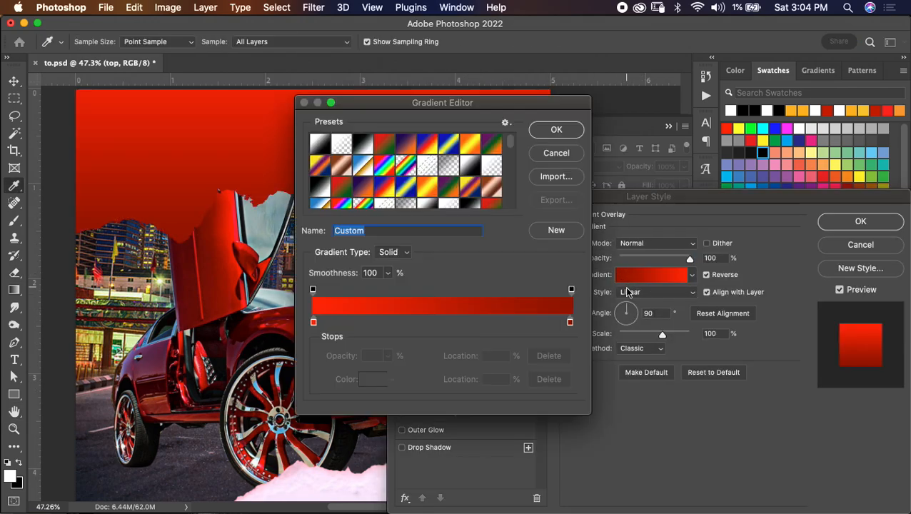
pyautogui.click(571, 322)
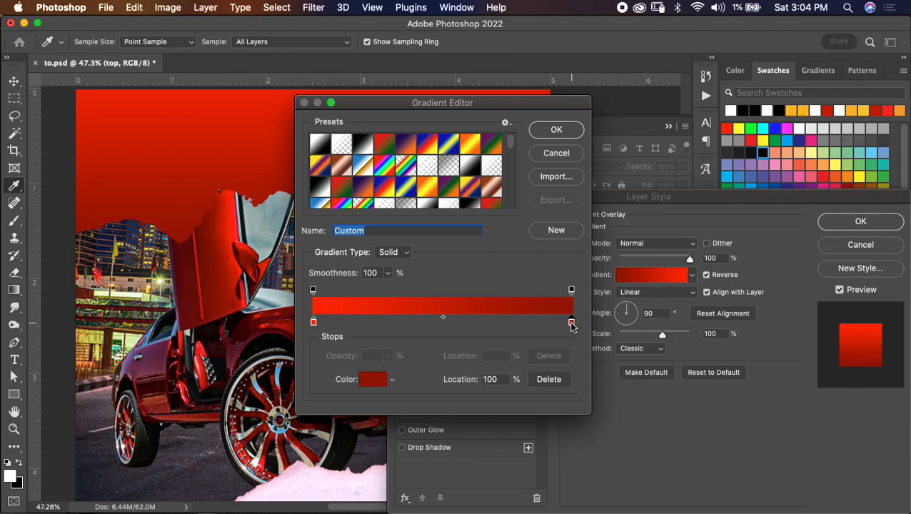
pyautogui.click(372, 379)
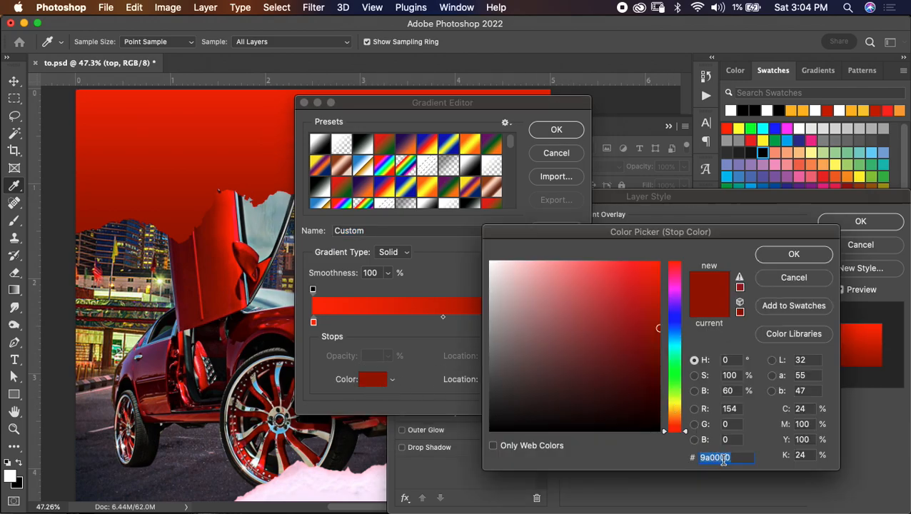
pyautogui.moveTo(653, 327); pyautogui.dragTo(654, 335)
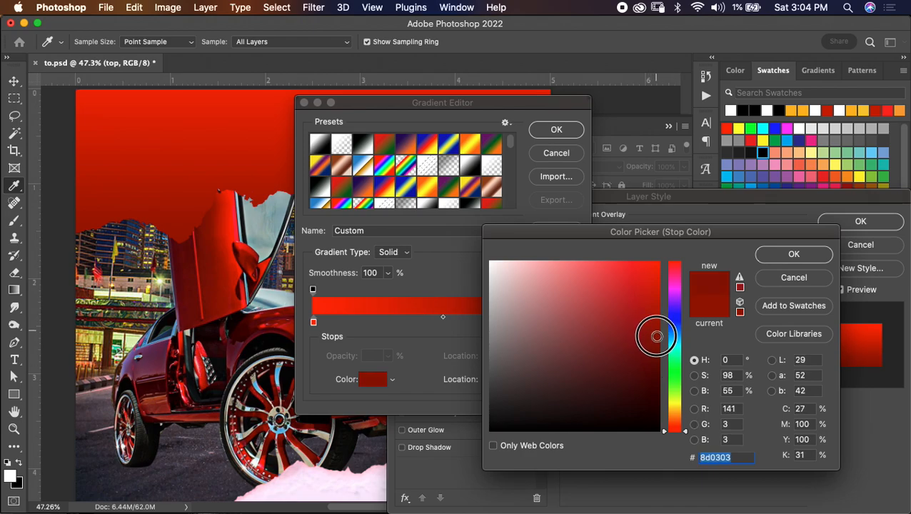
pyautogui.click(792, 256)
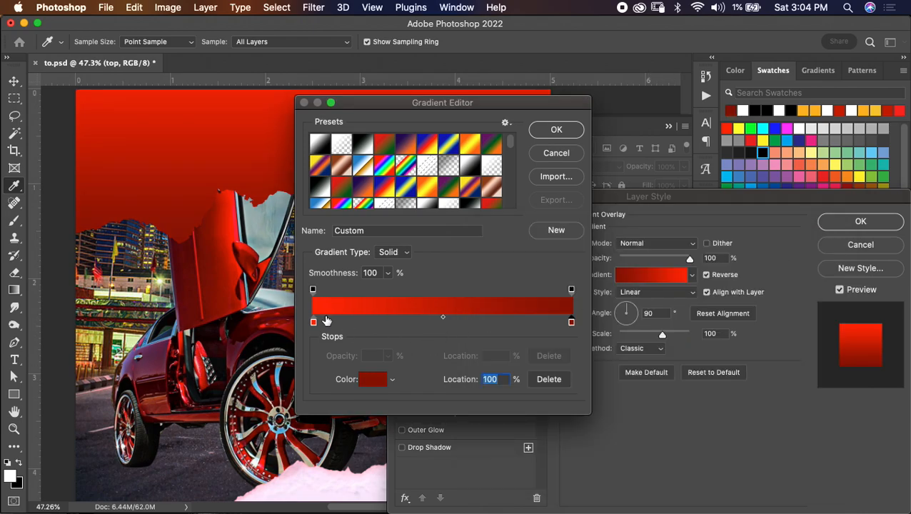
# - Set the starting stop of the top paper's gradient to bright red #ff0e0e and apply the layer style
pyautogui.click(314, 323)
pyautogui.click(372, 379)
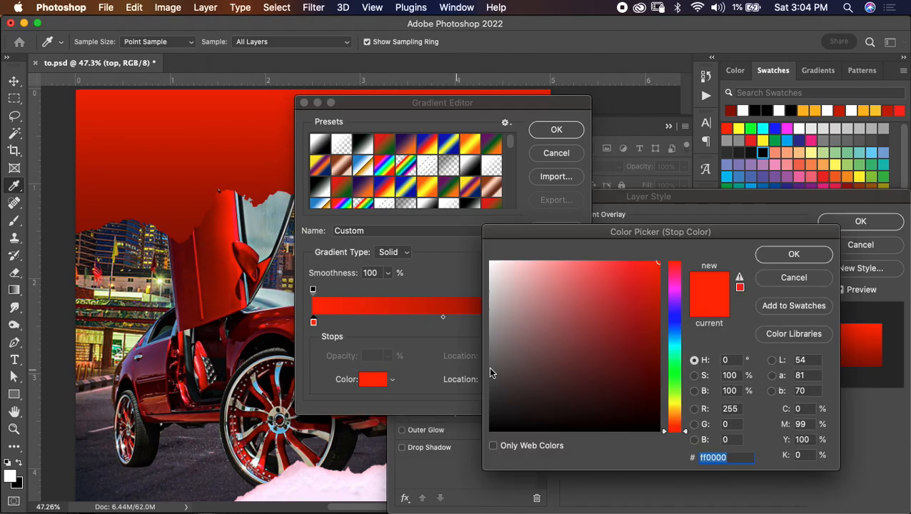
pyautogui.moveTo(650, 260); pyautogui.dragTo(651, 259)
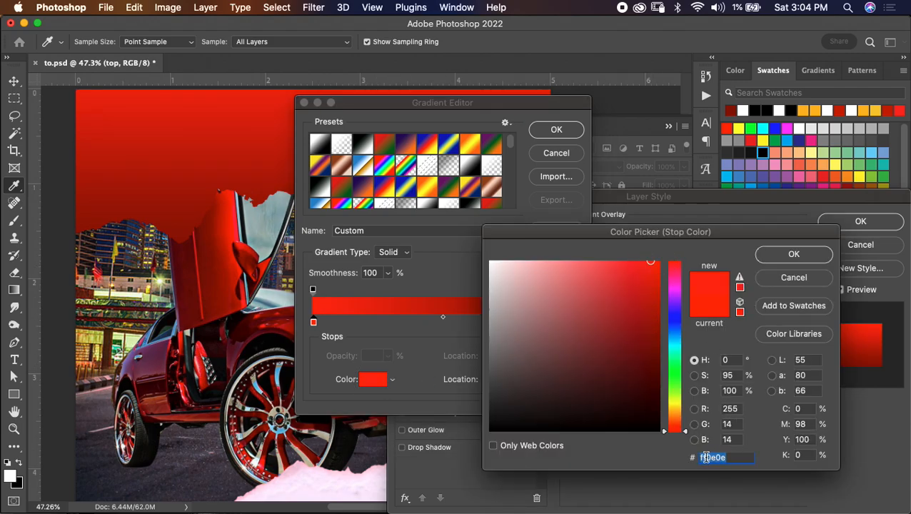
pyautogui.click(785, 254)
pyautogui.click(562, 130)
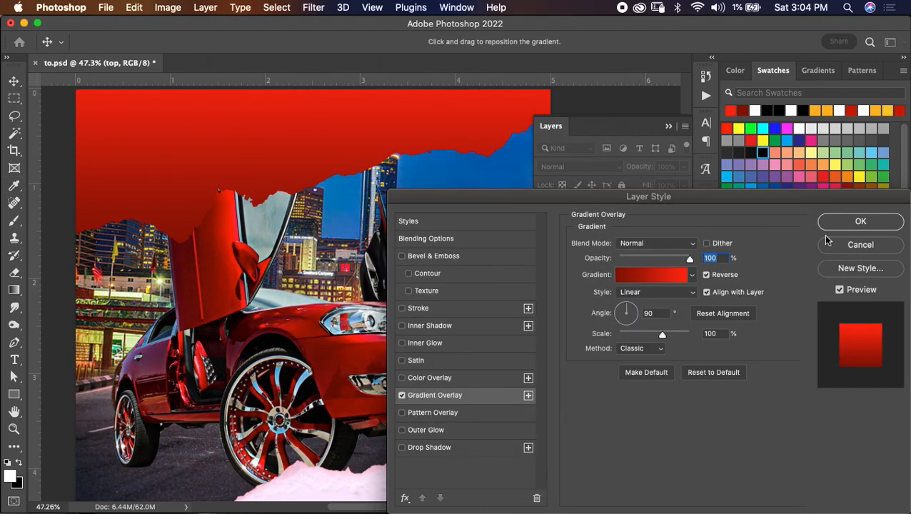
pyautogui.click(860, 222)
pyautogui.press('e')
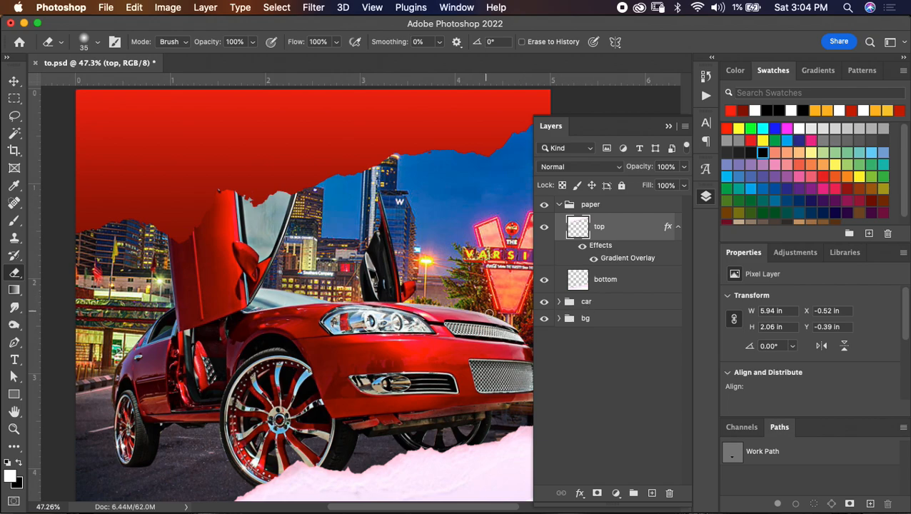
# - Add a Gradient Overlay to the bottom torn-paper layer and open its gradient for editing
pyautogui.doubleClick(637, 275)
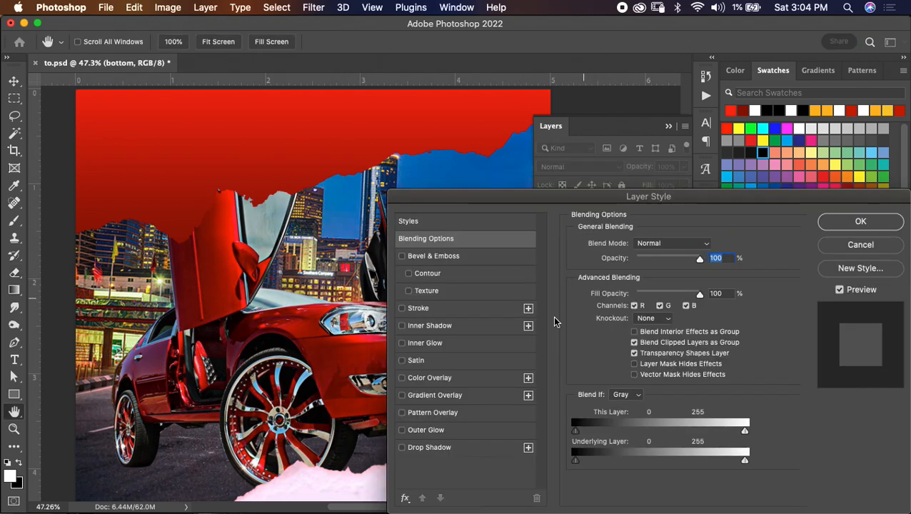
pyautogui.click(469, 395)
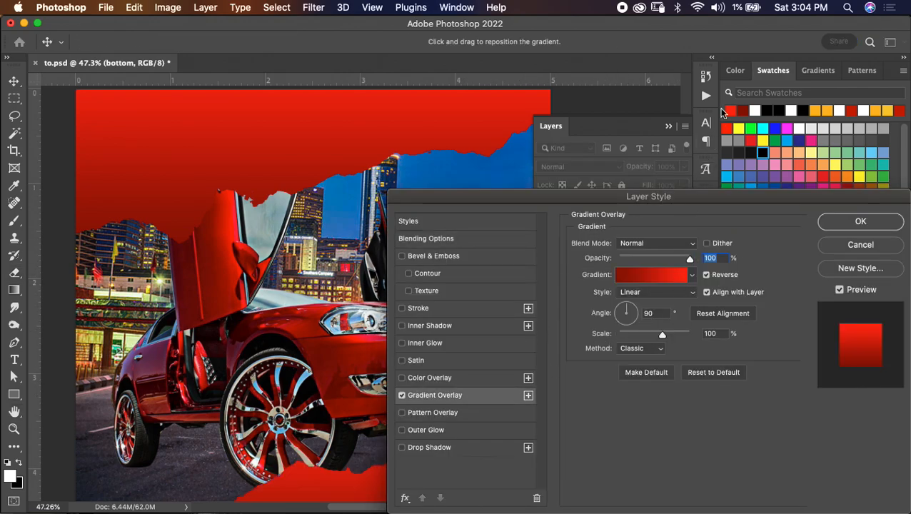
pyautogui.click(618, 274)
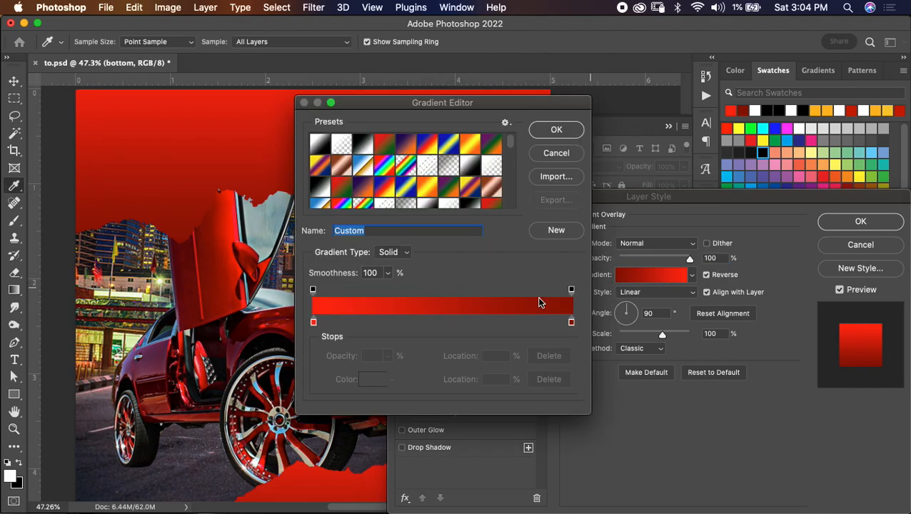
pyautogui.scroll(-5, 259, 362)
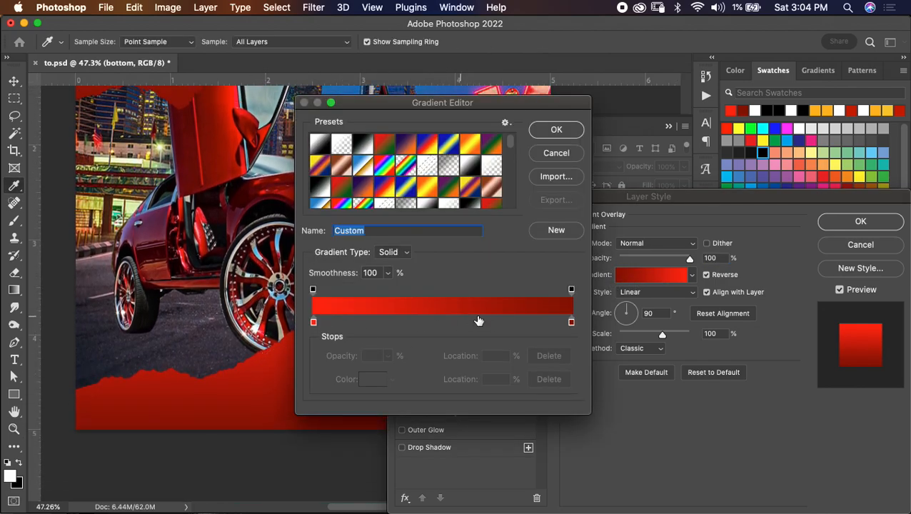
# - Set the 100% stop of the bottom paper's gradient to a darkened shade of the orange swatch #f26522
pyautogui.click(572, 323)
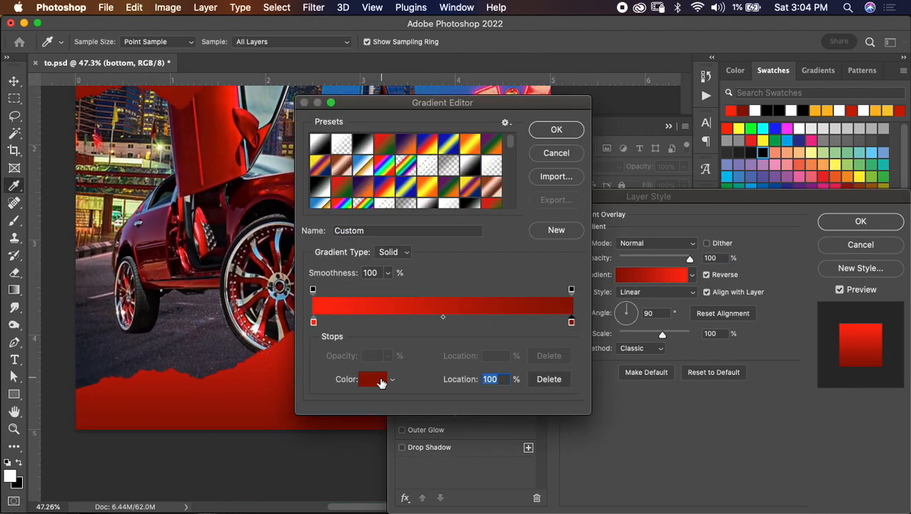
pyautogui.click(376, 380)
pyautogui.click(833, 177)
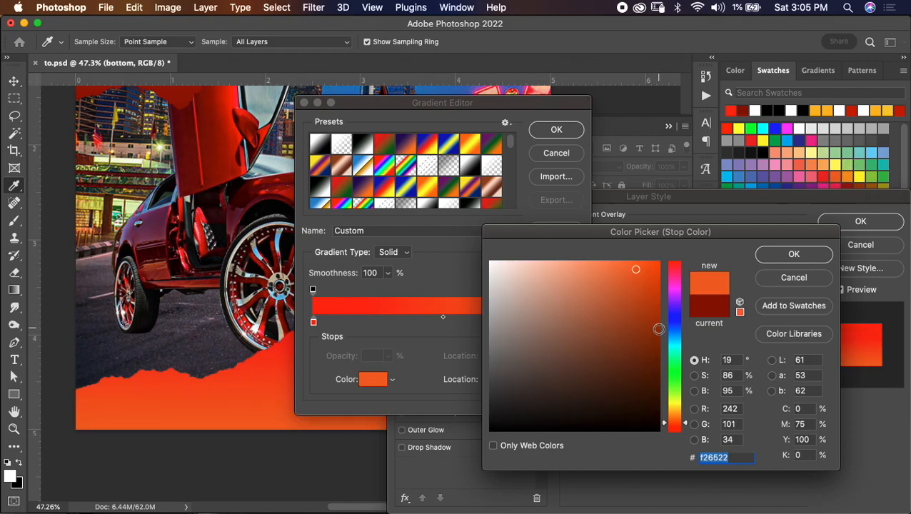
pyautogui.moveTo(634, 276); pyautogui.dragTo(639, 287)
pyautogui.click(782, 255)
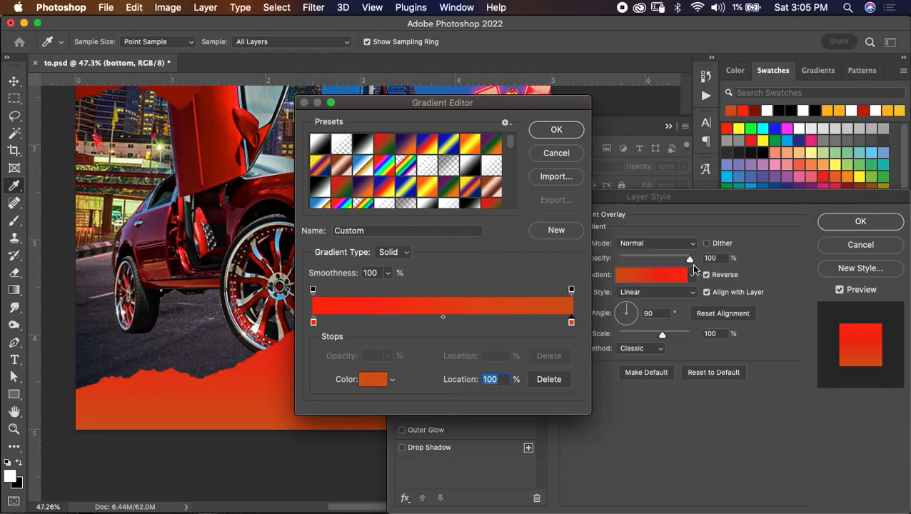
# - Set the starting stop of the bottom paper's gradient to a softened shade of the yellow-orange swatch #ffba00
pyautogui.click(313, 322)
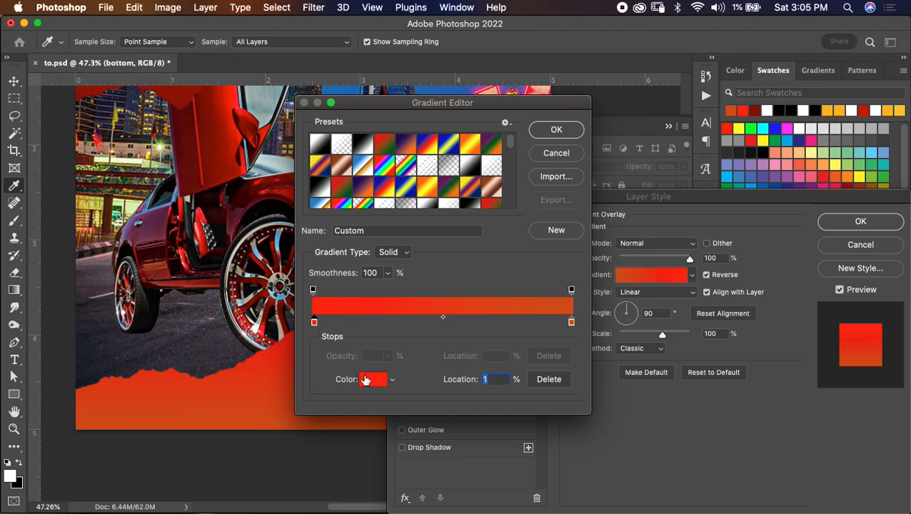
pyautogui.click(373, 379)
pyautogui.click(827, 110)
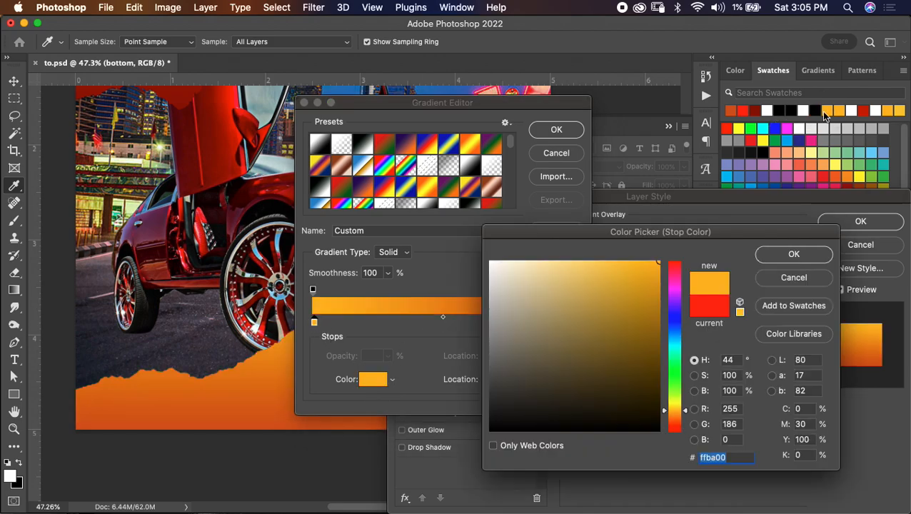
pyautogui.moveTo(657, 264); pyautogui.dragTo(626, 263)
pyautogui.click(788, 258)
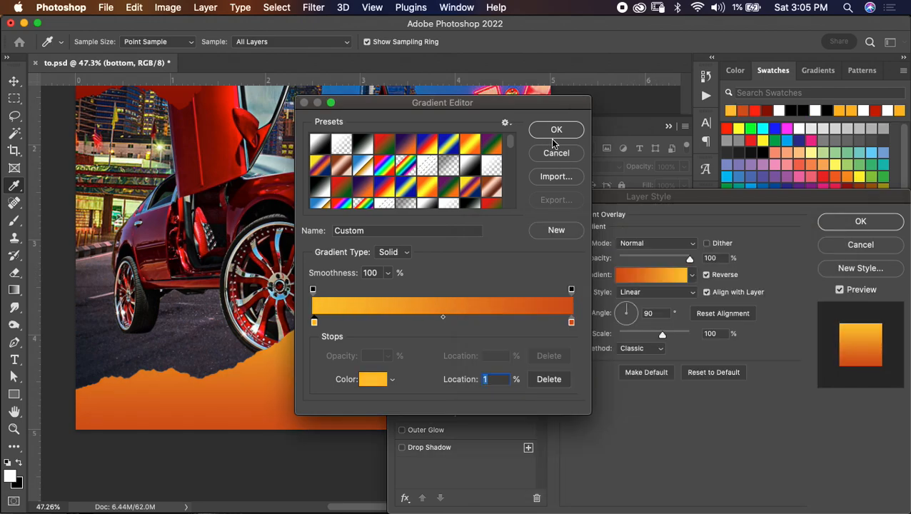
# - Keep the starting stop's yellow-orange colour and accept the edited gradient for the bottom paper
pyautogui.click(376, 385)
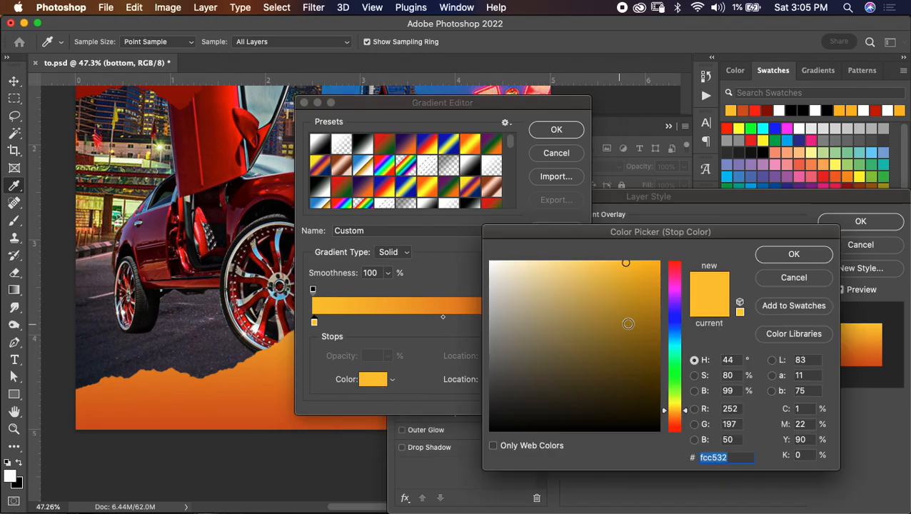
pyautogui.click(809, 254)
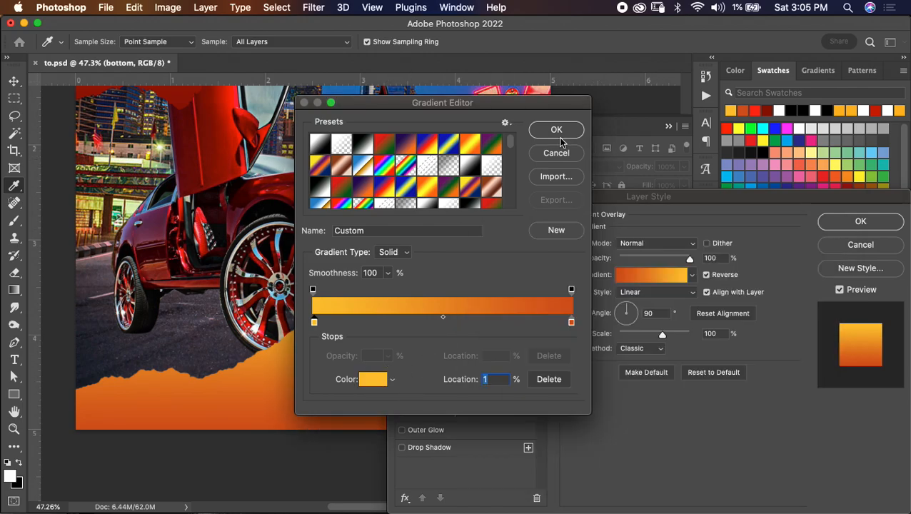
pyautogui.click(565, 130)
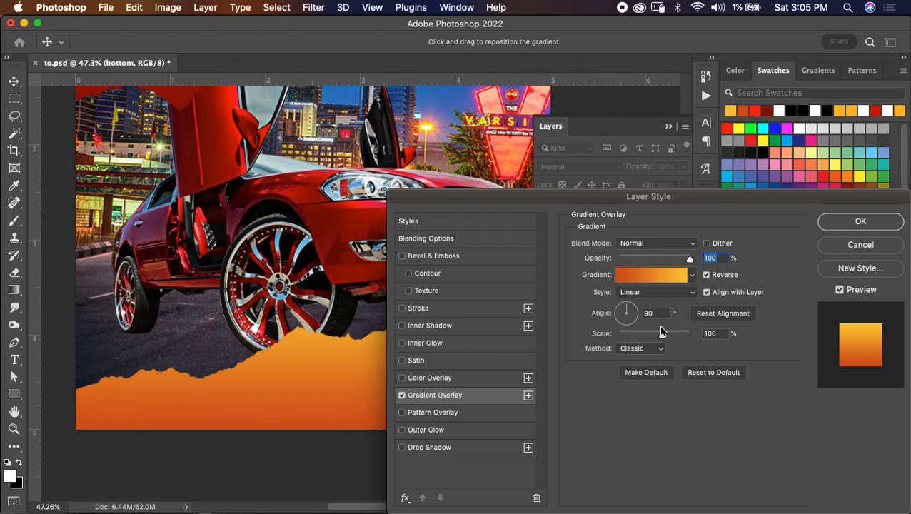
# - Reduce the bottom paper's gradient overlay scale to 90% and turn off its Reverse option
pyautogui.moveTo(660, 333); pyautogui.dragTo(657, 333)
pyautogui.click(643, 274)
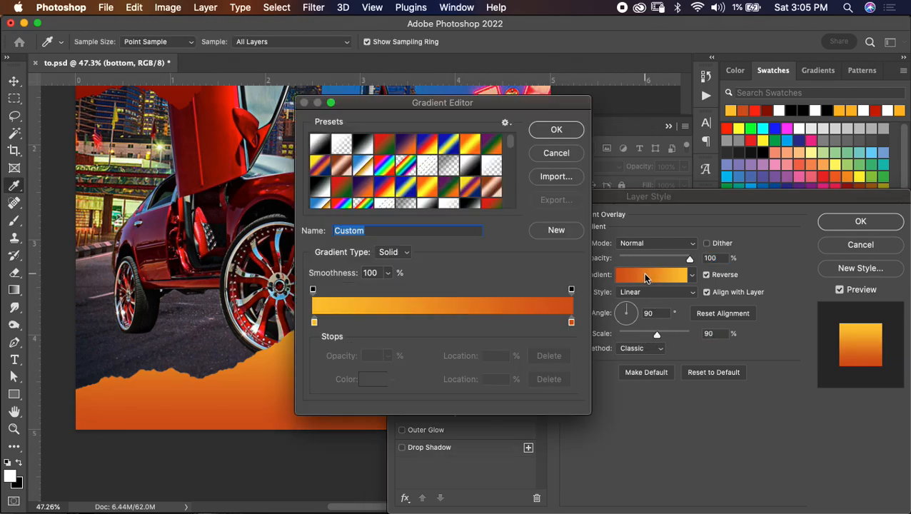
pyautogui.click(556, 153)
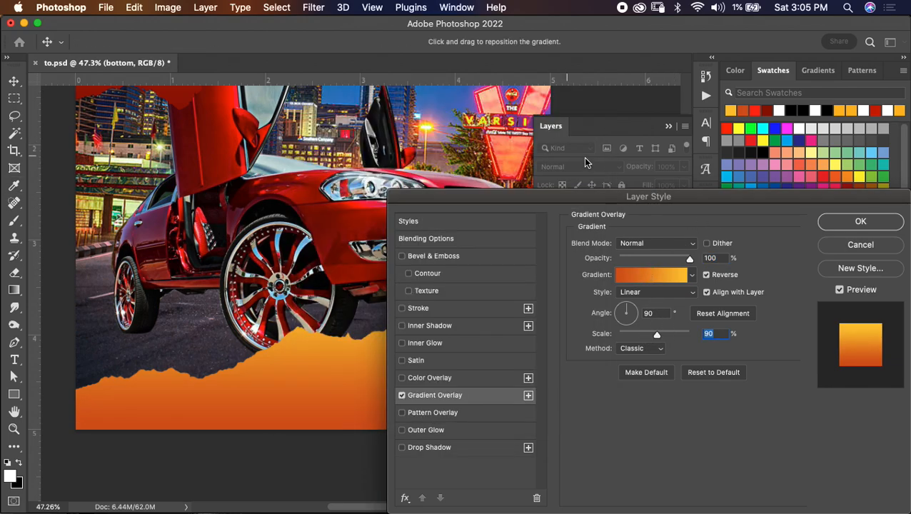
pyautogui.click(707, 275)
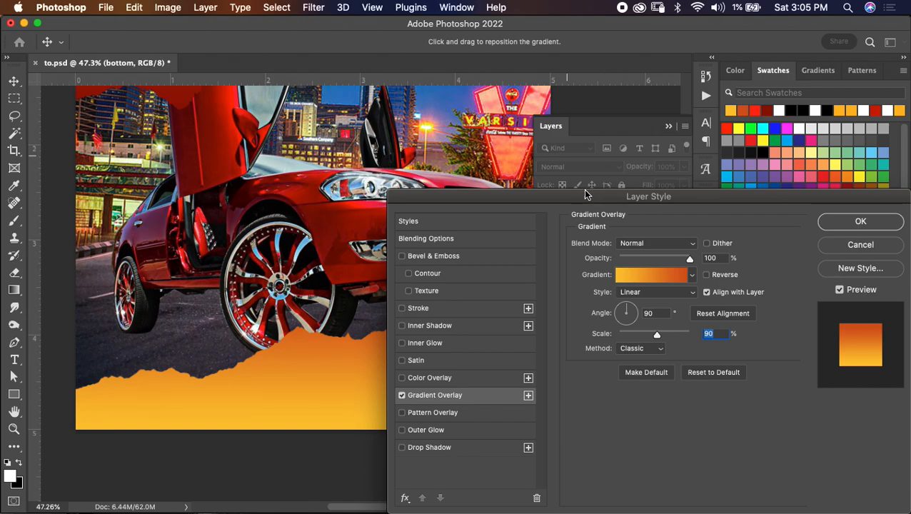
# - Recolour the 100% stop of the bottom paper's gradient to bright orange #fc6b00, starting from the orange swatch #f7941d
pyautogui.click(651, 276)
pyautogui.click(569, 322)
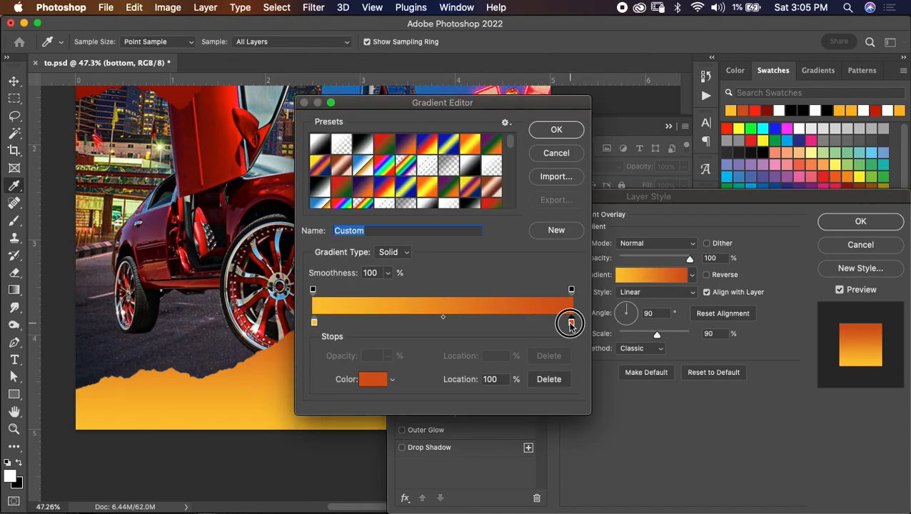
pyautogui.click(373, 379)
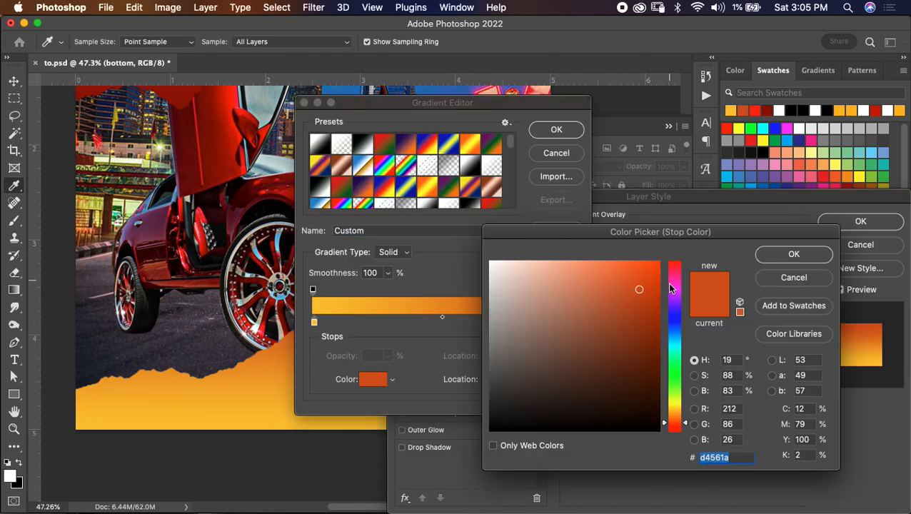
pyautogui.click(842, 172)
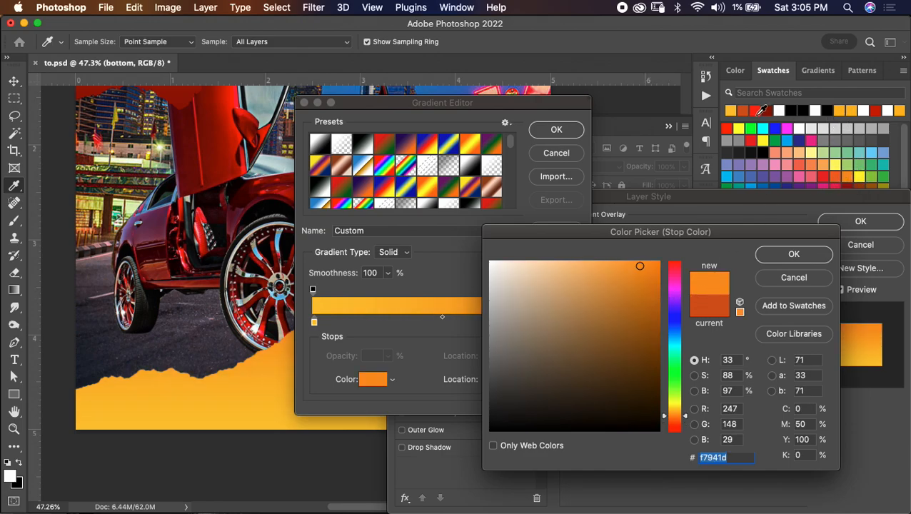
pyautogui.moveTo(851, 195)
pyautogui.mouseDown()
pyautogui.moveTo(850, 217)
pyautogui.moveTo(850, 178)
pyautogui.mouseUp()
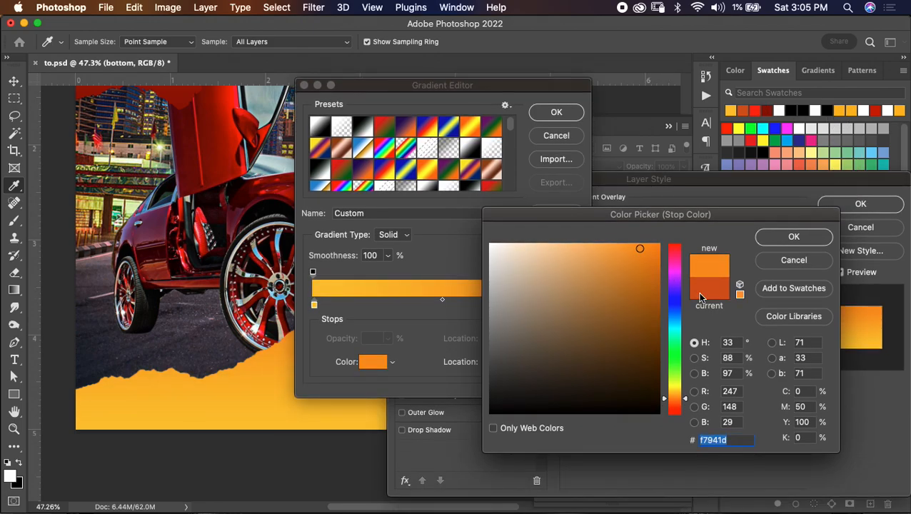
pyautogui.click(676, 402)
pyautogui.click(662, 248)
pyautogui.moveTo(663, 248); pyautogui.dragTo(667, 245)
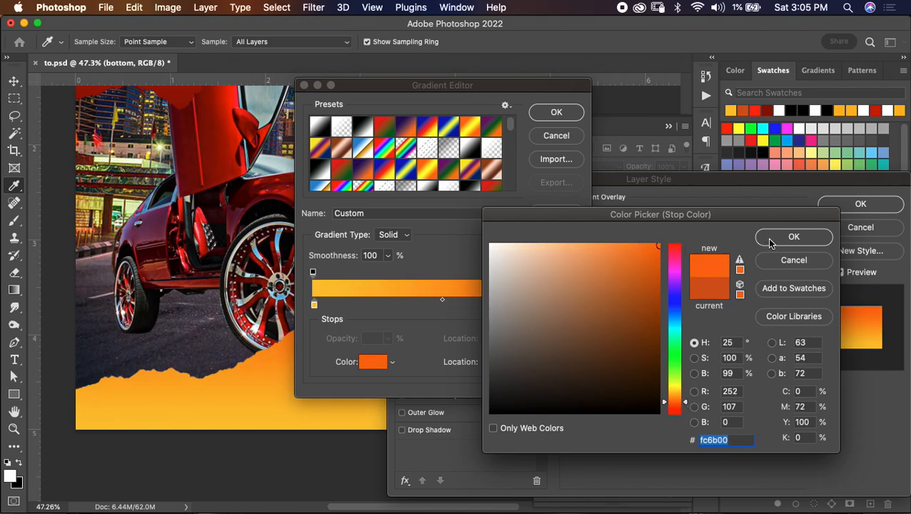
pyautogui.click(792, 237)
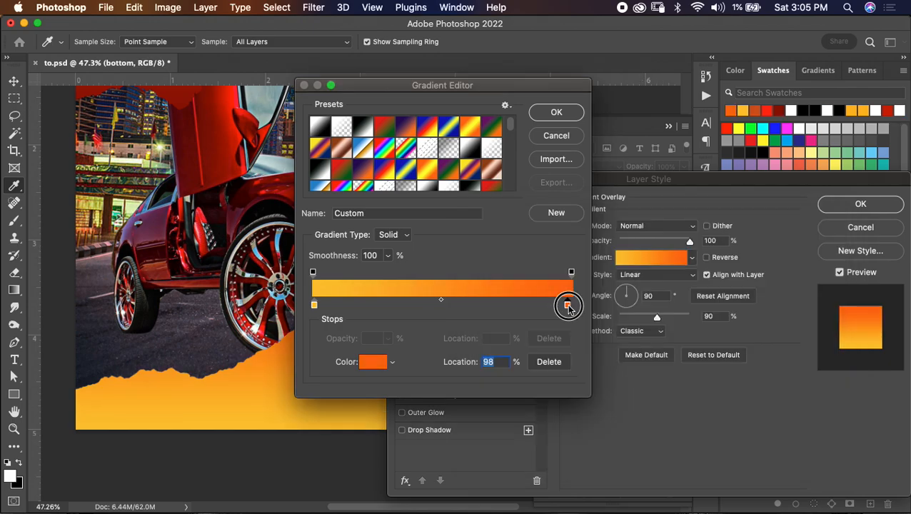
# - Move the gradient's orange stop inward to near the middle of the ramp and accept the gradient
pyautogui.moveTo(557, 85); pyautogui.dragTo(745, 49)
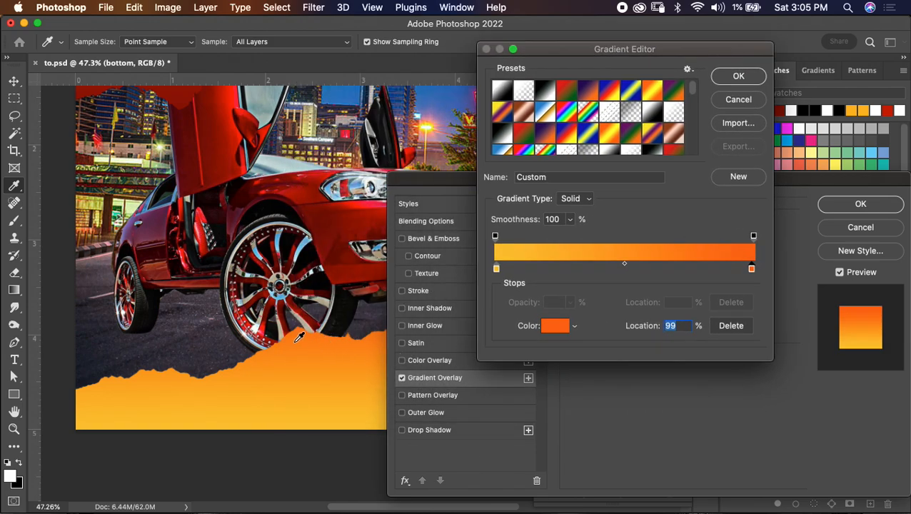
pyautogui.moveTo(753, 272); pyautogui.dragTo(666, 270)
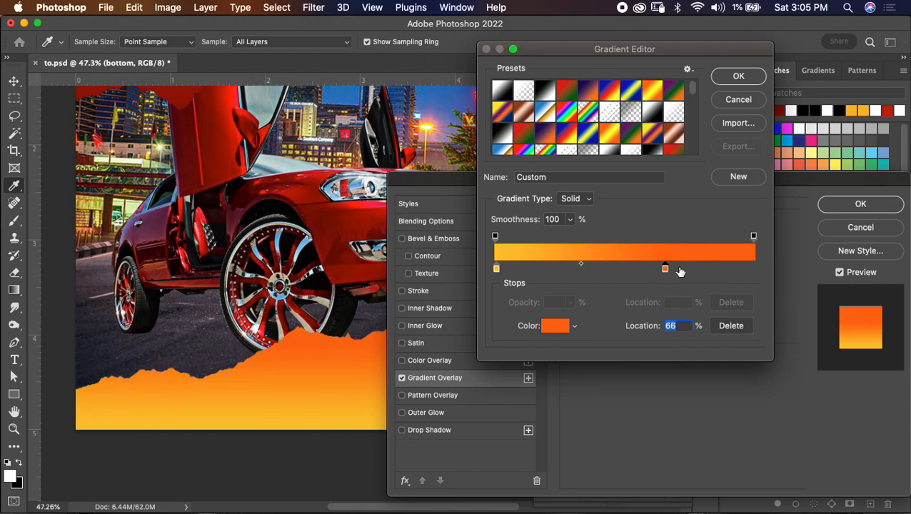
pyautogui.moveTo(665, 268); pyautogui.dragTo(633, 268)
pyautogui.click(756, 74)
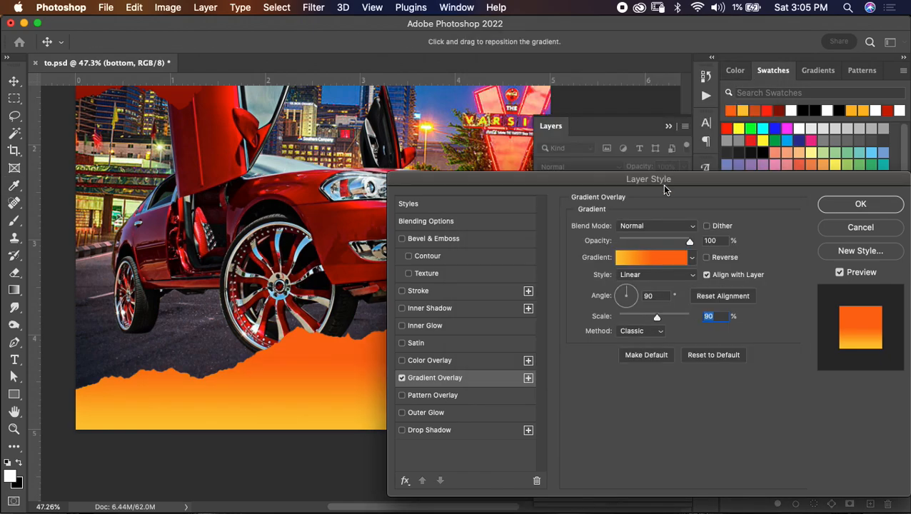
# - Try a 0° angle on the bottom paper's gradient overlay, and restore it to 90°
pyautogui.moveTo(627, 293); pyautogui.dragTo(622, 294)
pyautogui.write('0')
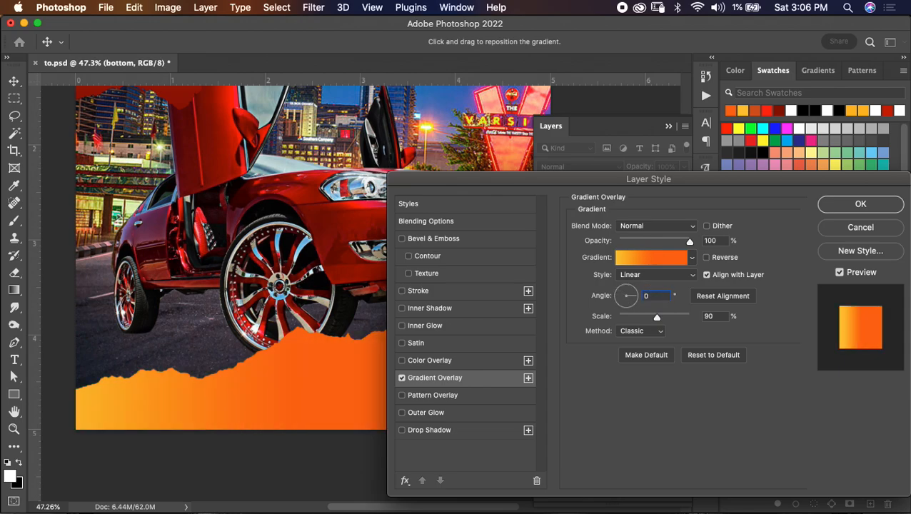
pyautogui.write('90')
# - Increase the bottom paper's gradient overlay scale to slightly above 100% and apply the layer style
pyautogui.moveTo(657, 317); pyautogui.dragTo(662, 317)
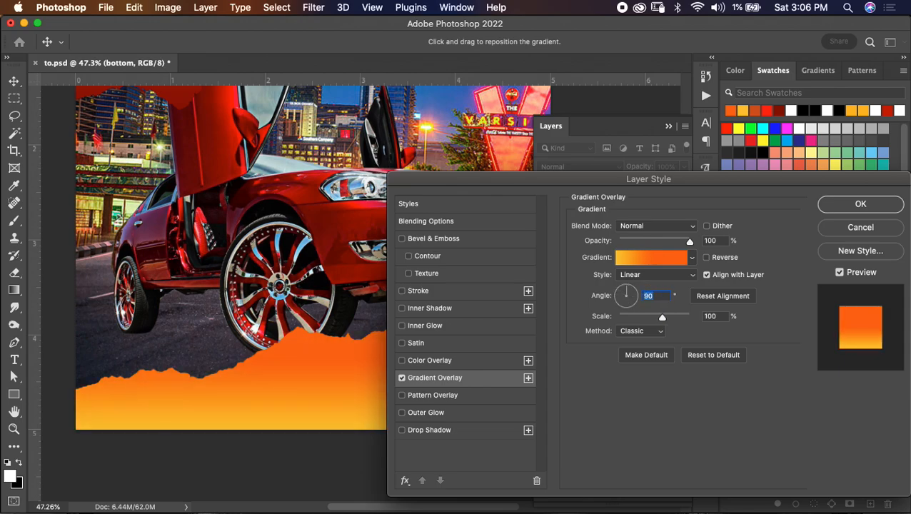
pyautogui.moveTo(667, 317); pyautogui.dragTo(671, 317)
pyautogui.press('Return')
# - Collapse the paper layer group and save the flyer document
pyautogui.press('e')
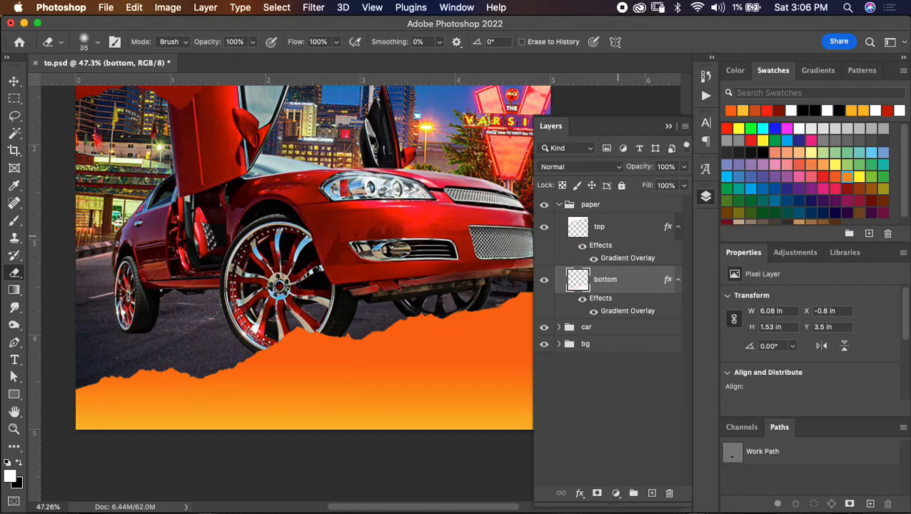
pyautogui.scroll(-5, 380, 350)
pyautogui.scroll(2, 387, 356)
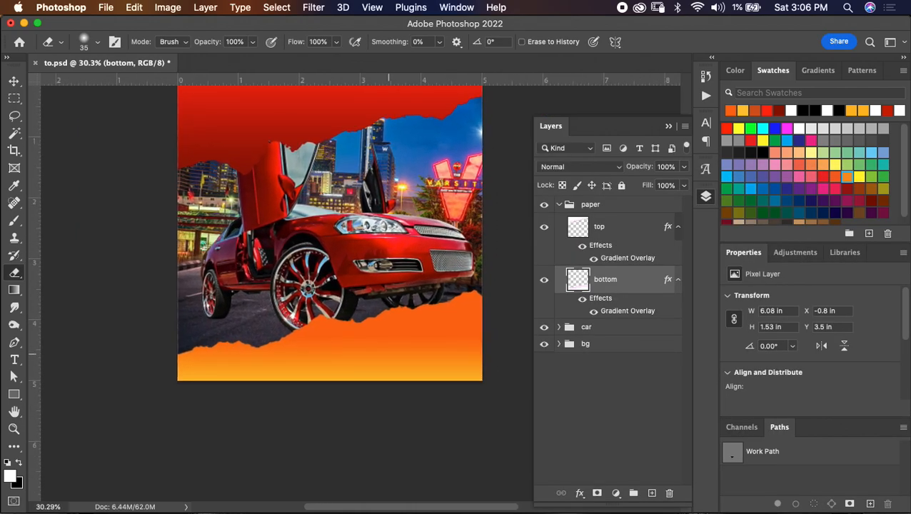
pyautogui.scroll(3, 498, 284)
pyautogui.click(559, 204)
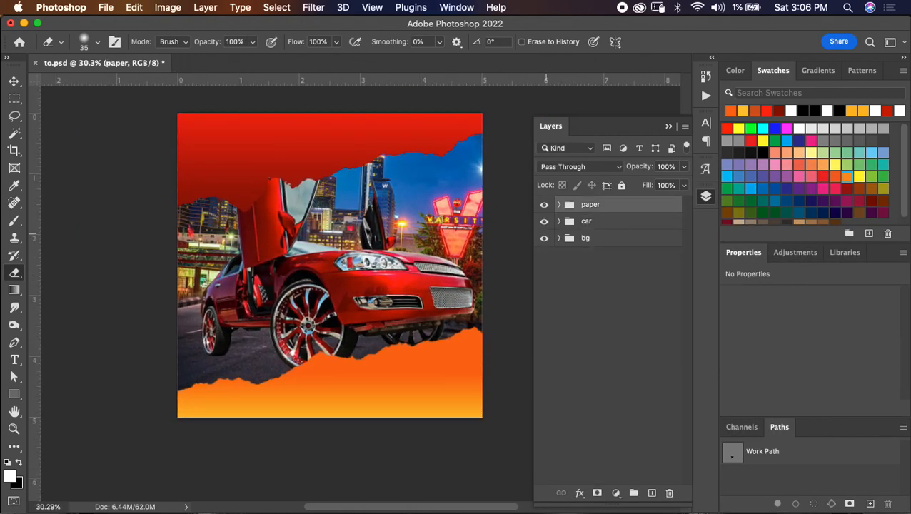
pyautogui.press('super+s')
# - Add the white title text "2K22" in Republica Minor 2.0 at 97 pt and position it across the flyer's top torn paper
pyautogui.scroll(2, 431, 288)
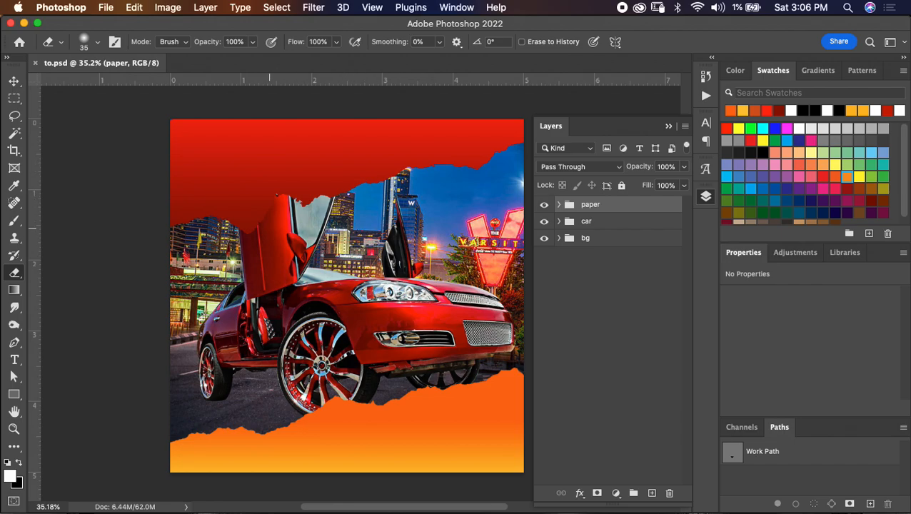
pyautogui.press('t')
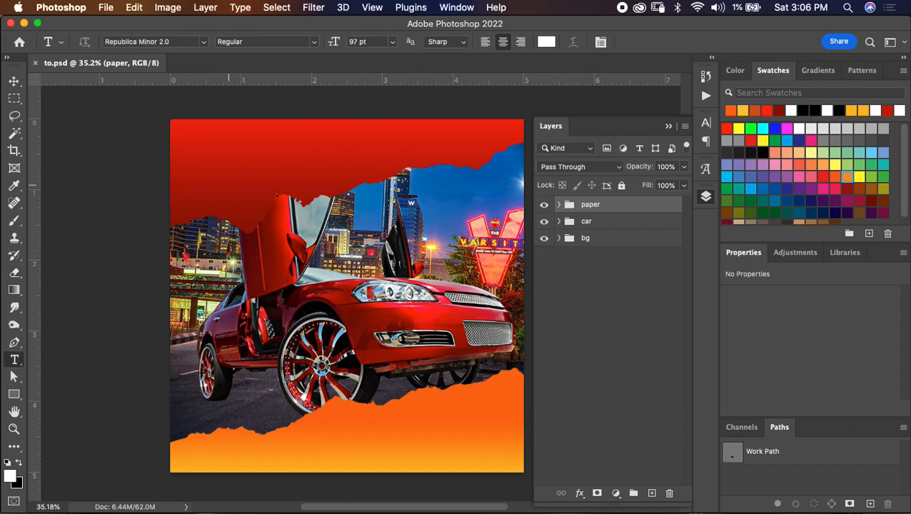
pyautogui.click(229, 188)
pyautogui.write('2K22')
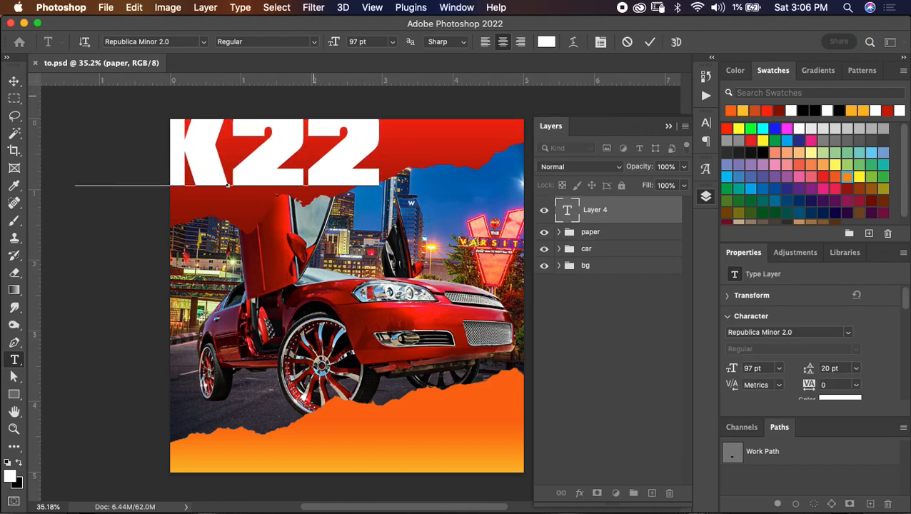
pyautogui.moveTo(227, 184); pyautogui.dragTo(330, 215)
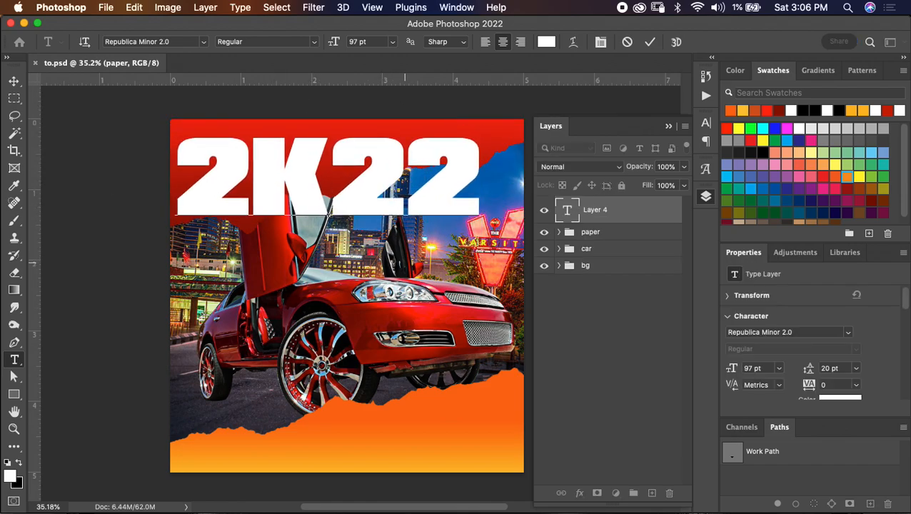
pyautogui.moveTo(316, 91); pyautogui.dragTo(322, 93)
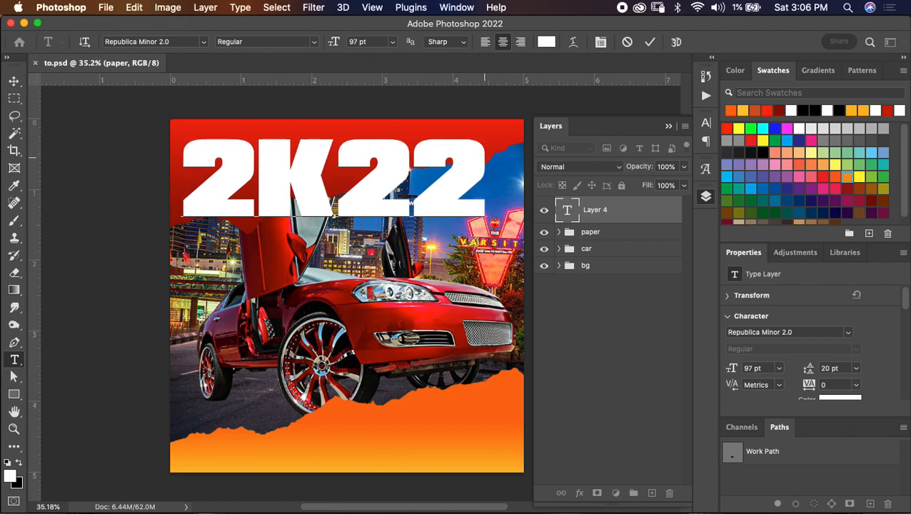
# - Recolour the "2K22" title text to red ff3434 and commit the text edit
pyautogui.moveTo(484, 153); pyautogui.dragTo(160, 141)
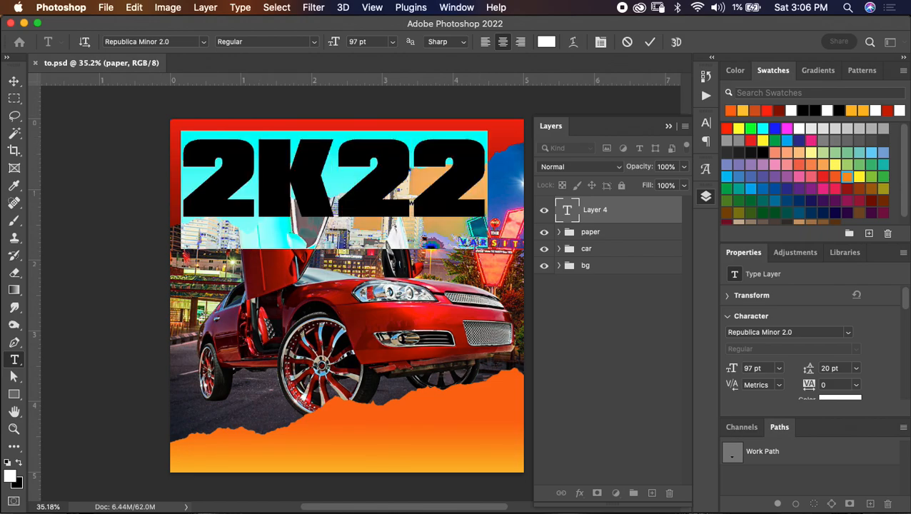
pyautogui.click(546, 41)
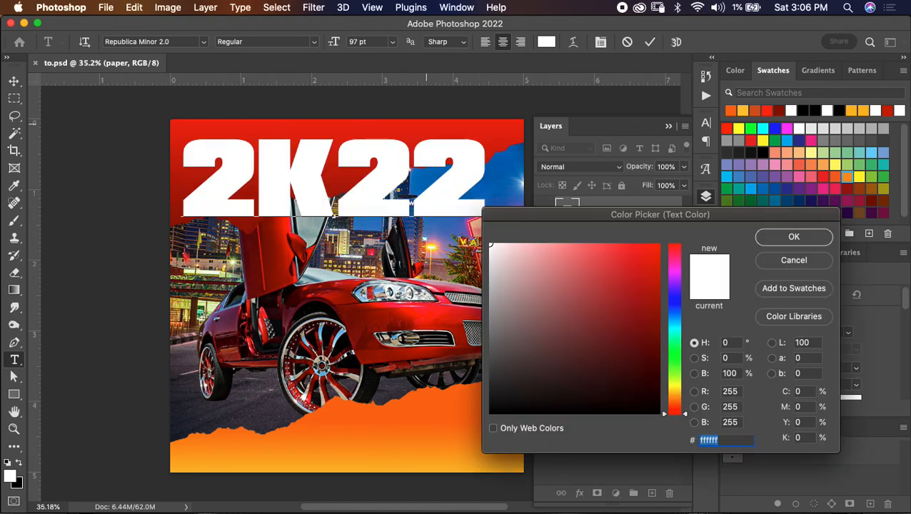
pyautogui.click(651, 255)
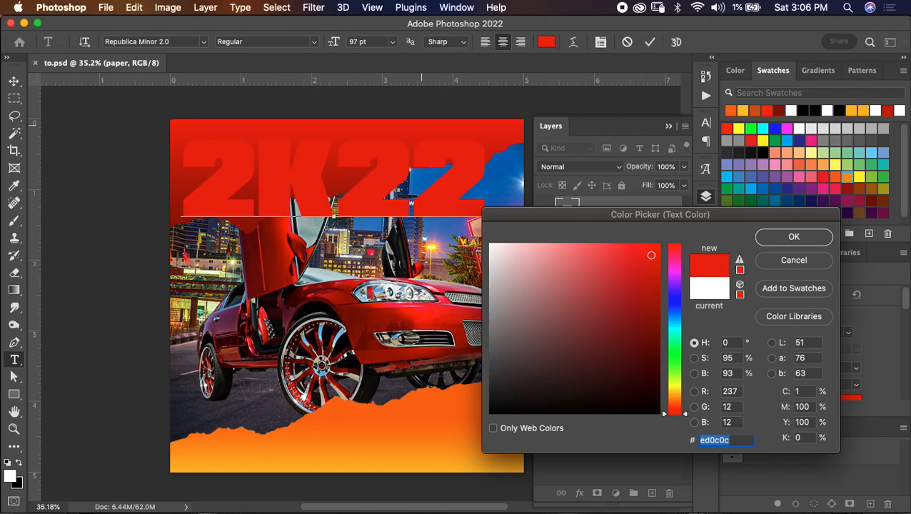
pyautogui.moveTo(651, 255); pyautogui.dragTo(625, 244)
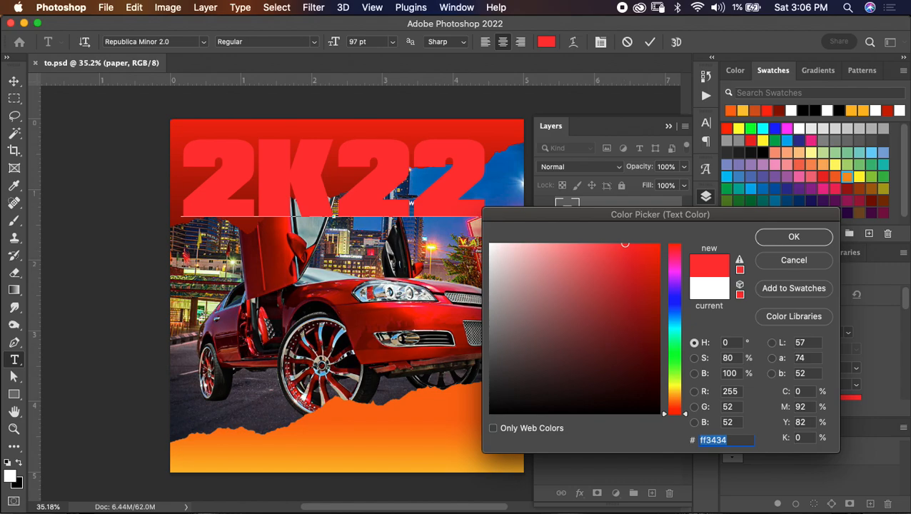
pyautogui.press('Return')
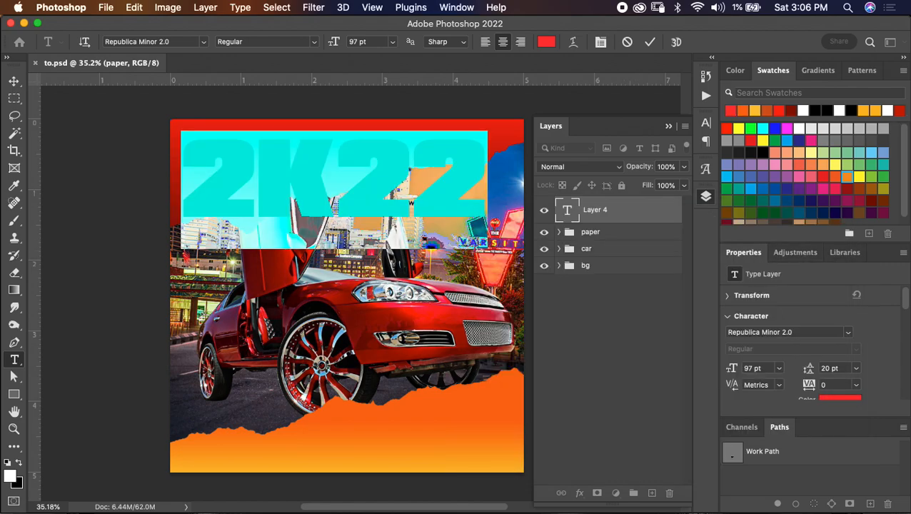
pyautogui.click(649, 42)
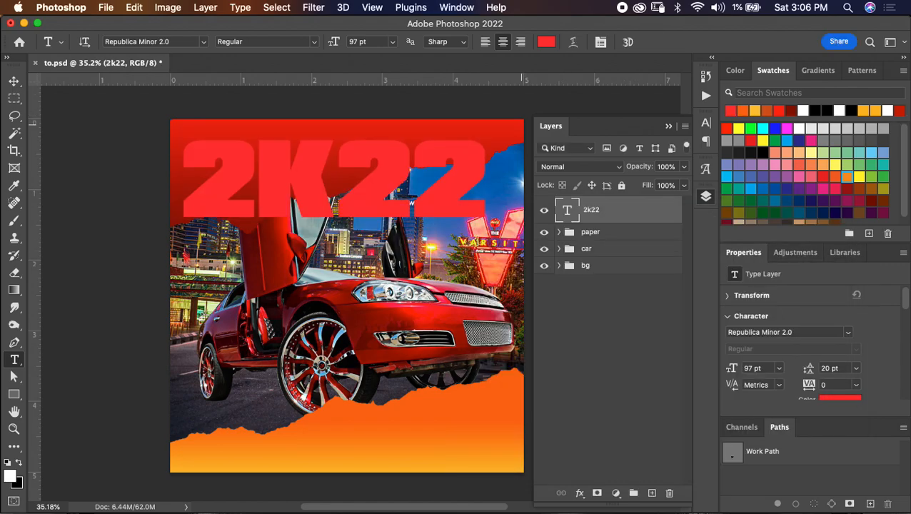
# - Rotate the "2K22" title to about -7.44° and shift it up and left into the flyer's upper-left corner
pyautogui.press('super+t')
pyautogui.moveTo(505, 119); pyautogui.dragTo(492, 99)
pyautogui.moveTo(428, 163)
pyautogui.mouseDown()
pyautogui.moveTo(421, 143)
pyautogui.moveTo(410, 149)
pyautogui.mouseUp()
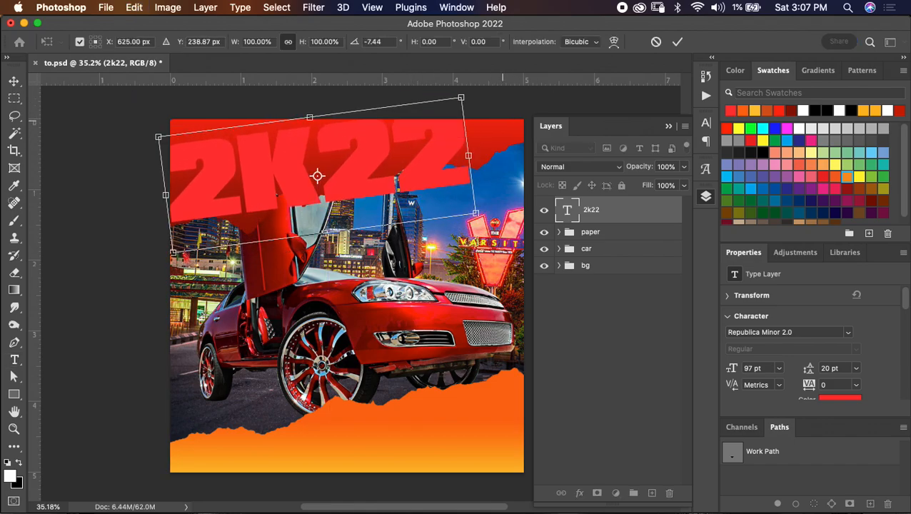
pyautogui.click(677, 41)
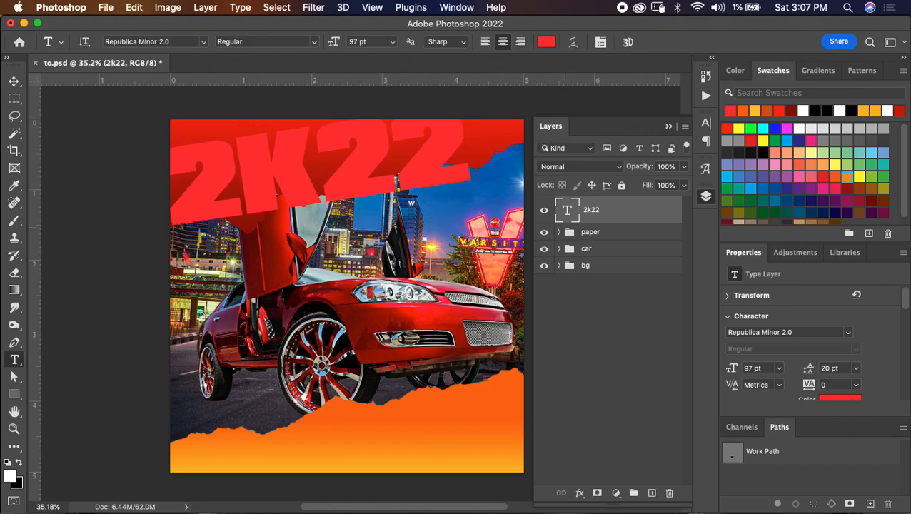
# - In the paper group, nudge the top torn paper down to Y -0.32 in and fill its exposed upper edge with the Brush
pyautogui.click(560, 231)
pyautogui.click(604, 249)
pyautogui.press('v')
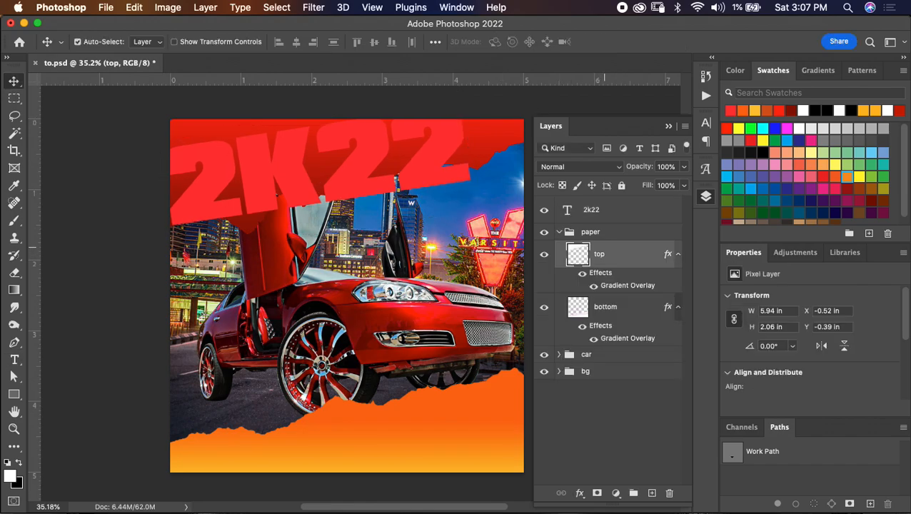
pyautogui.hotkey('shift', 'Down')
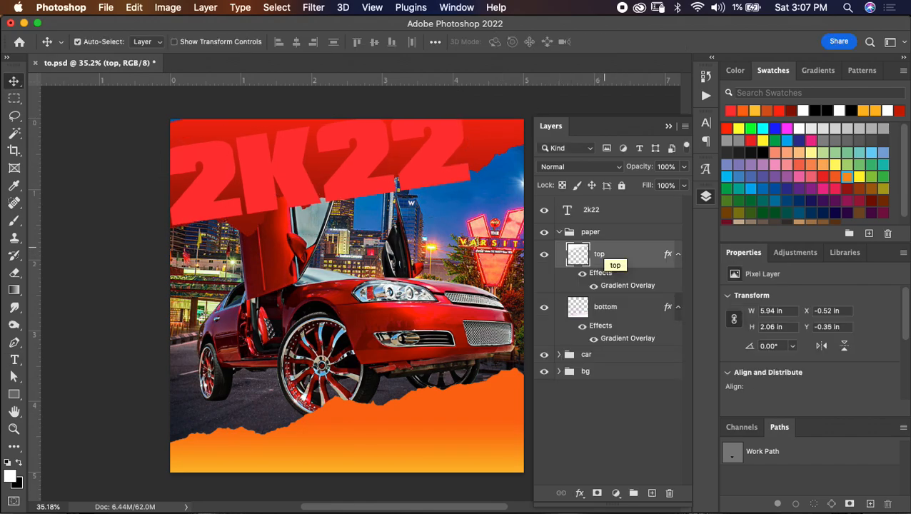
pyautogui.hotkey('shift', 'Down')
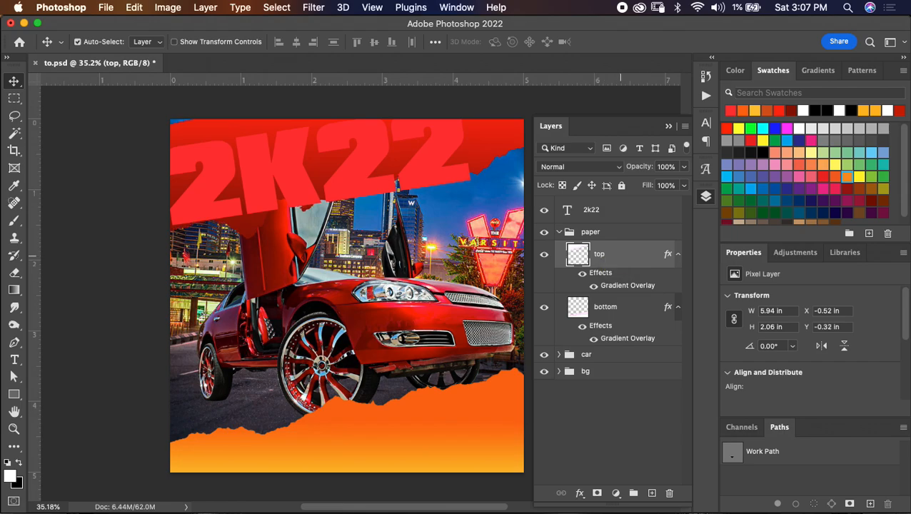
pyautogui.press('b')
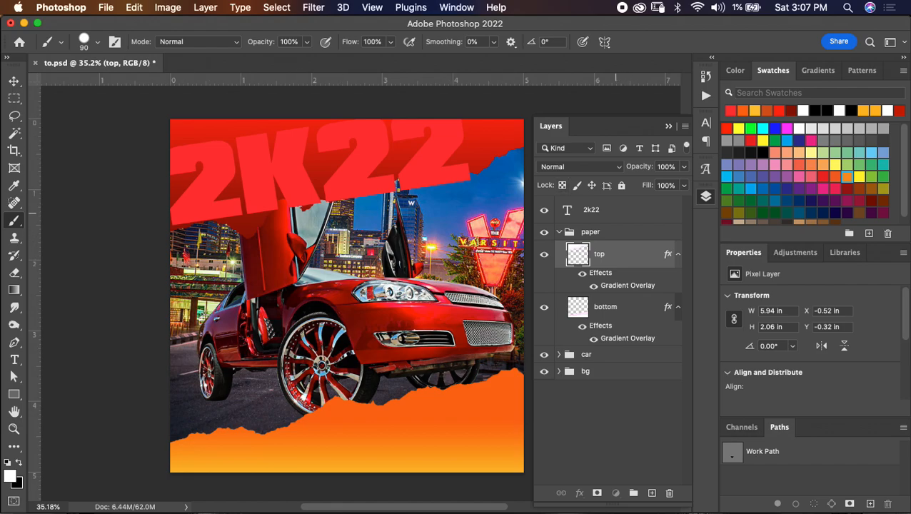
# - Nudge the "2K22" title slightly upward on the top torn paper
pyautogui.click(621, 216)
pyautogui.press('v')
pyautogui.press('Up')
pyautogui.press('Up')
pyautogui.press('Up')
pyautogui.press('Up')
pyautogui.press('Up')
pyautogui.press('Up')
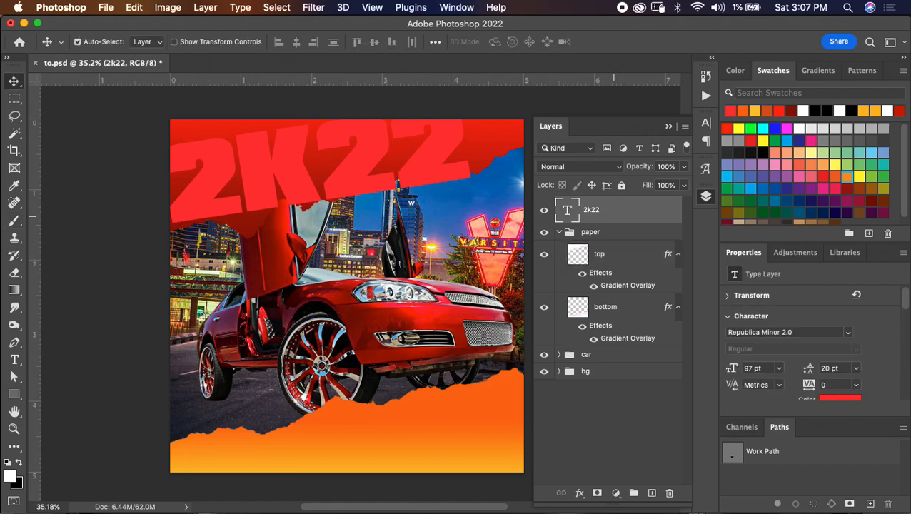
pyautogui.press('Up')
pyautogui.press('Up')
pyautogui.press('Up')
pyautogui.press('Up')
pyautogui.press('Up')
pyautogui.press('Up')
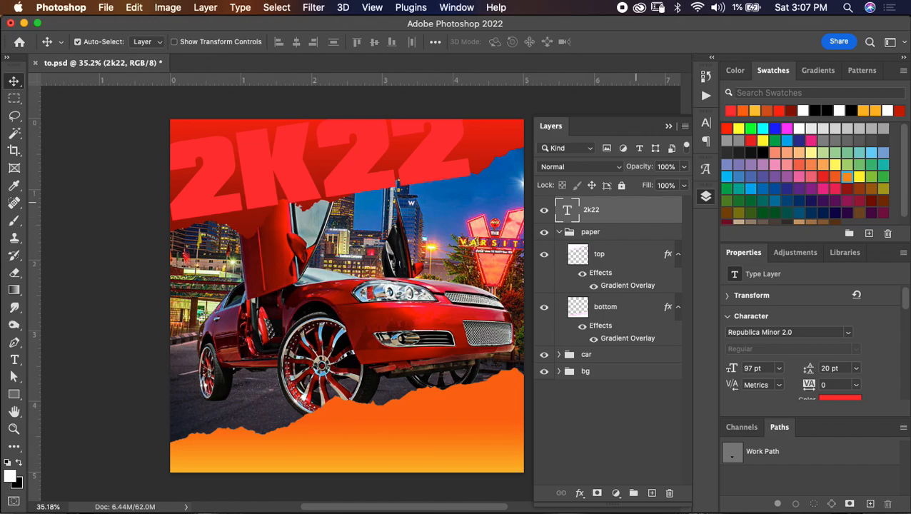
# - Give the "2K22" title an 8 px outside stroke in the bottom paper's yellow-orange, fcb72b
pyautogui.doubleClick(629, 206)
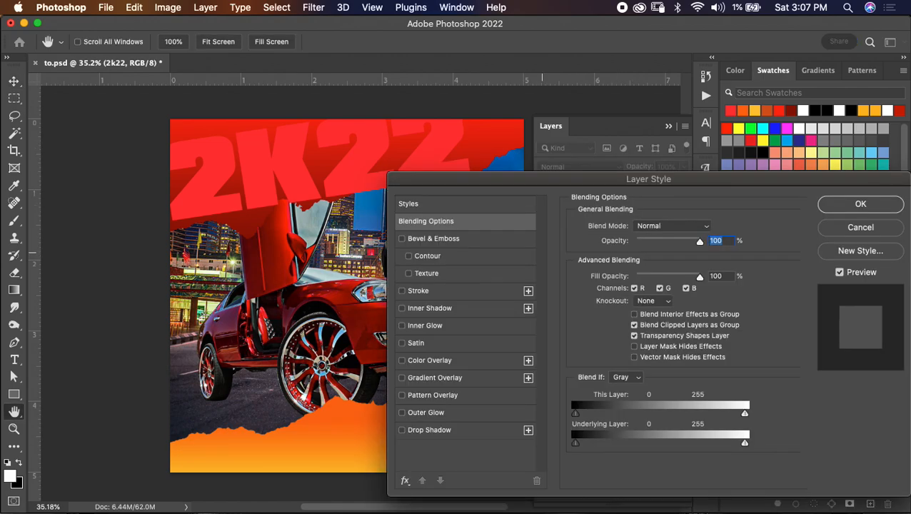
pyautogui.click(456, 291)
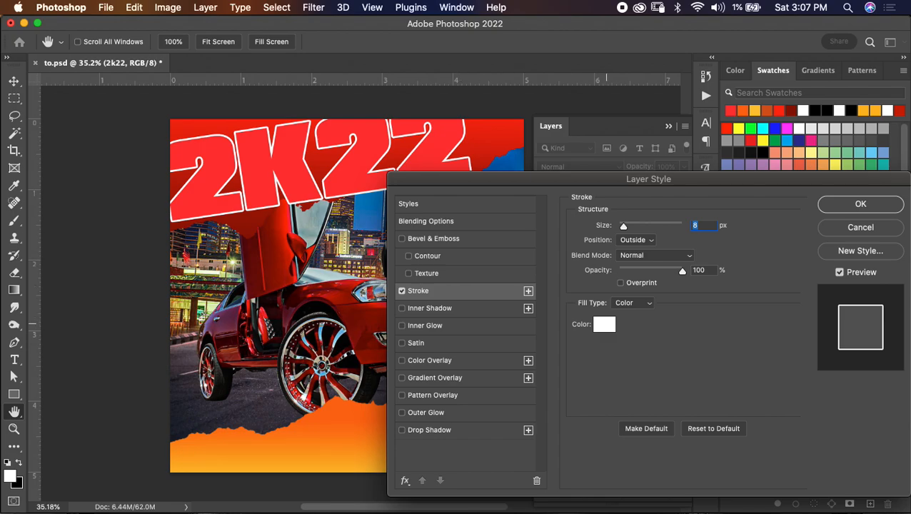
pyautogui.click(604, 324)
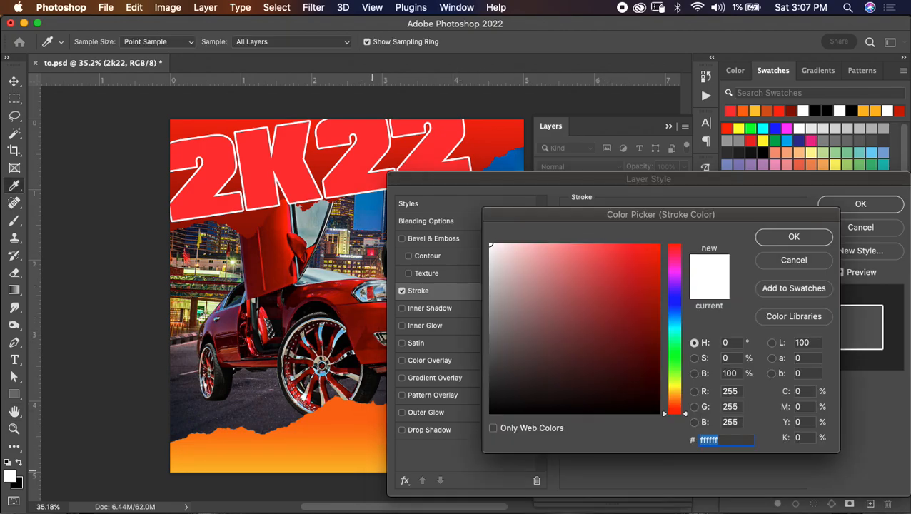
pyautogui.click(370, 470)
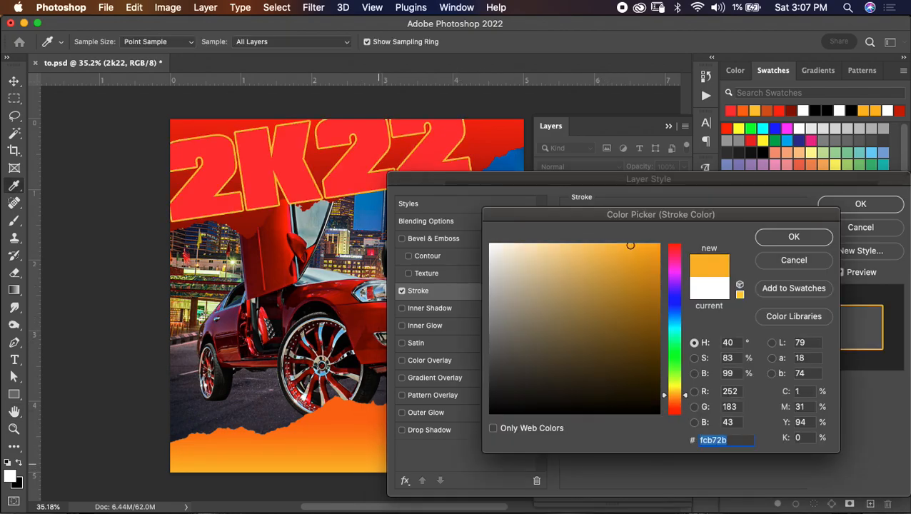
pyautogui.click(794, 236)
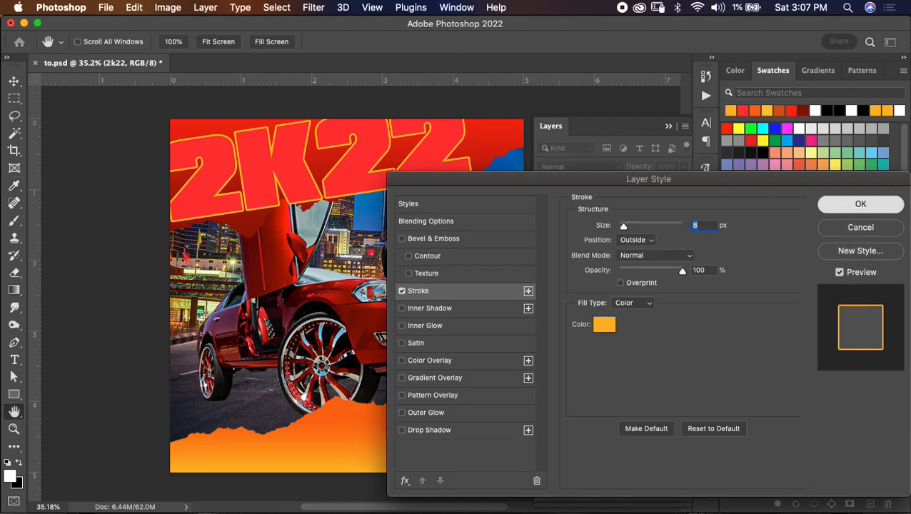
pyautogui.click(860, 204)
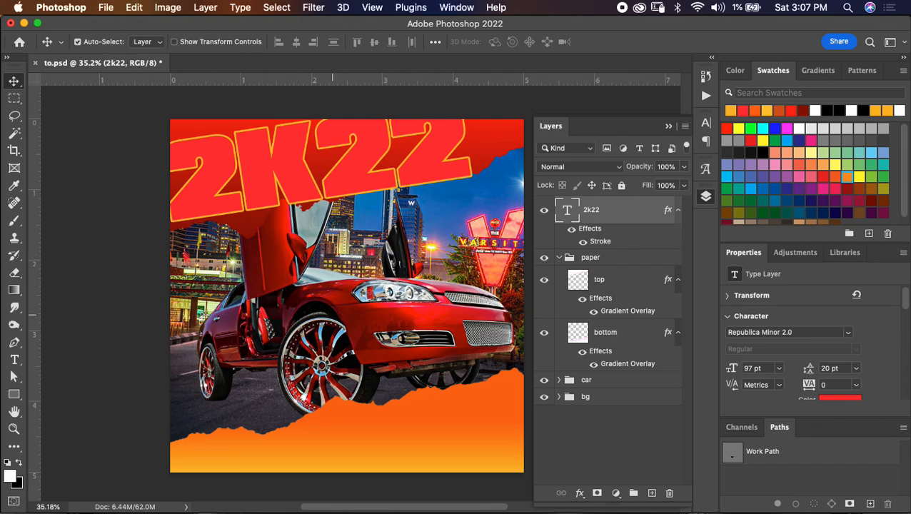
# - Add a centred red text layer over the car reading "JUNE" with "24-26" on a second line
pyautogui.press('t')
pyautogui.click(300, 308)
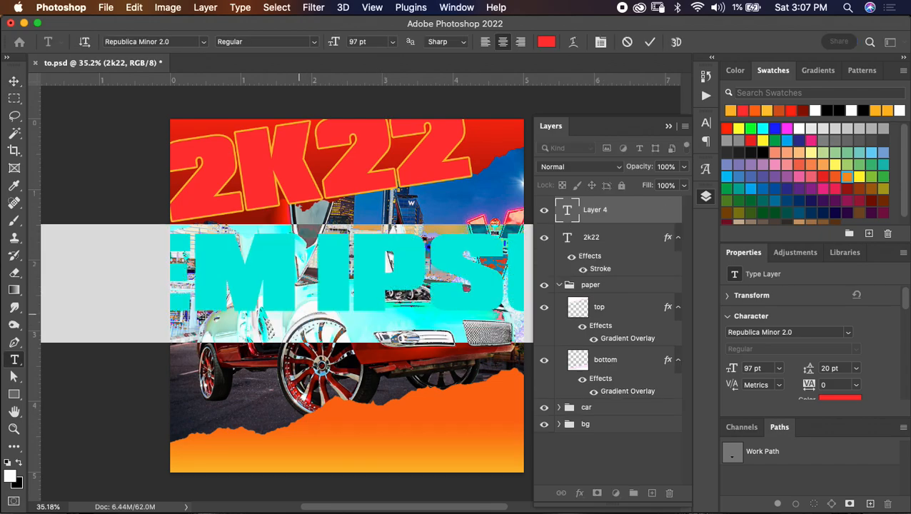
pyautogui.write('JUNE')
pyautogui.press('Return')
pyautogui.write('24-25')
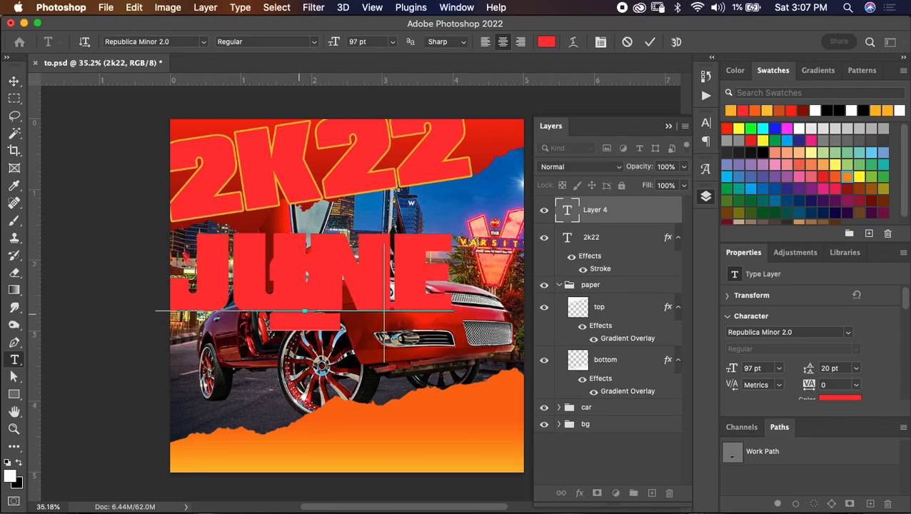
# - Set the date text's leading to Auto and move the text right and slightly up over the car
pyautogui.press('super+a')
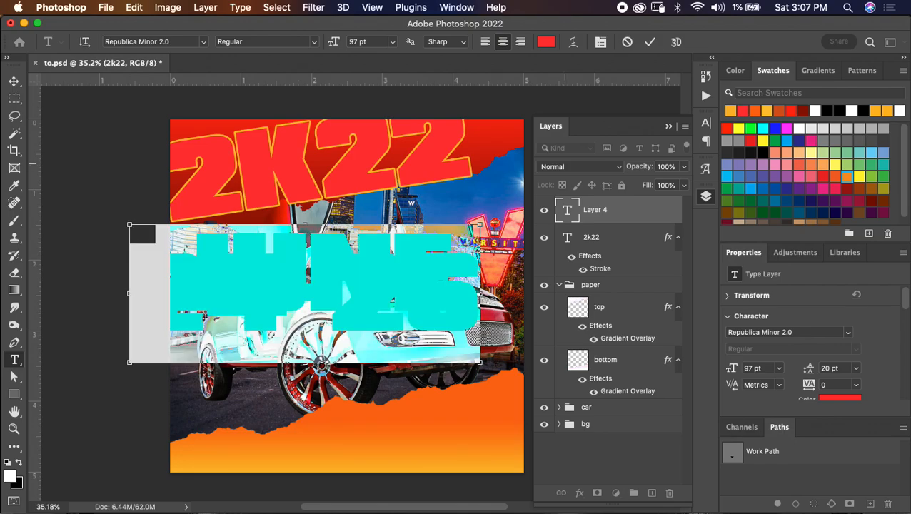
pyautogui.click(600, 41)
pyautogui.click(683, 158)
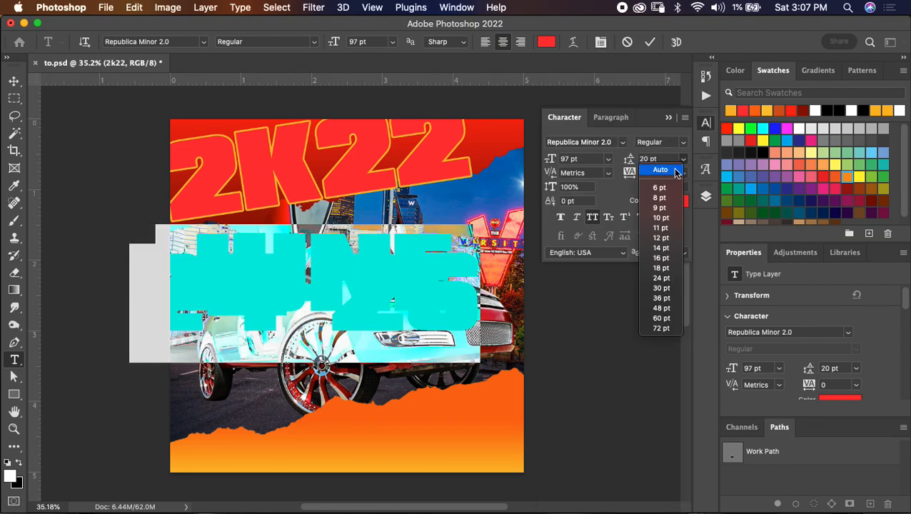
pyautogui.click(666, 172)
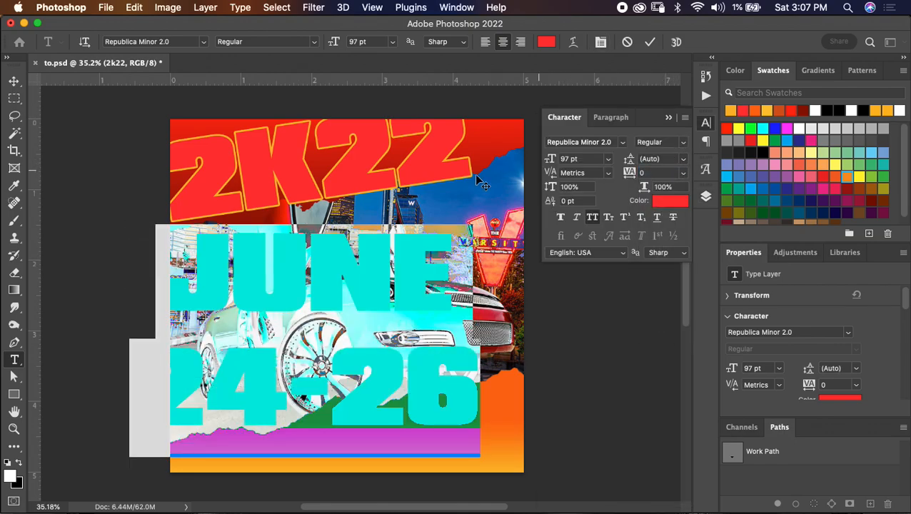
# - Reduce the "24-26" line to 83 pt, tighten the whole date text's leading to 74 pt, and commit the text
pyautogui.click(502, 349)
pyautogui.moveTo(502, 349); pyautogui.dragTo(125, 336)
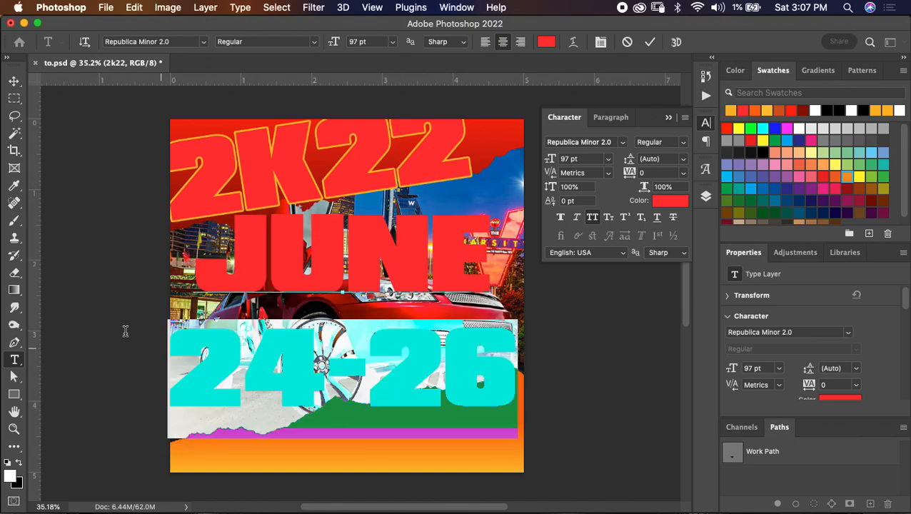
pyautogui.moveTo(554, 156); pyautogui.dragTo(545, 157)
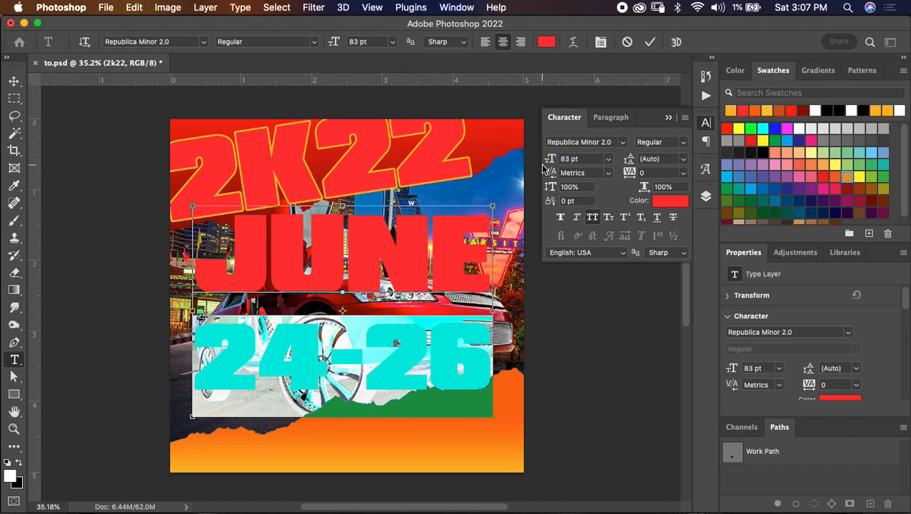
pyautogui.press('super+a')
pyautogui.moveTo(630, 161); pyautogui.dragTo(602, 156)
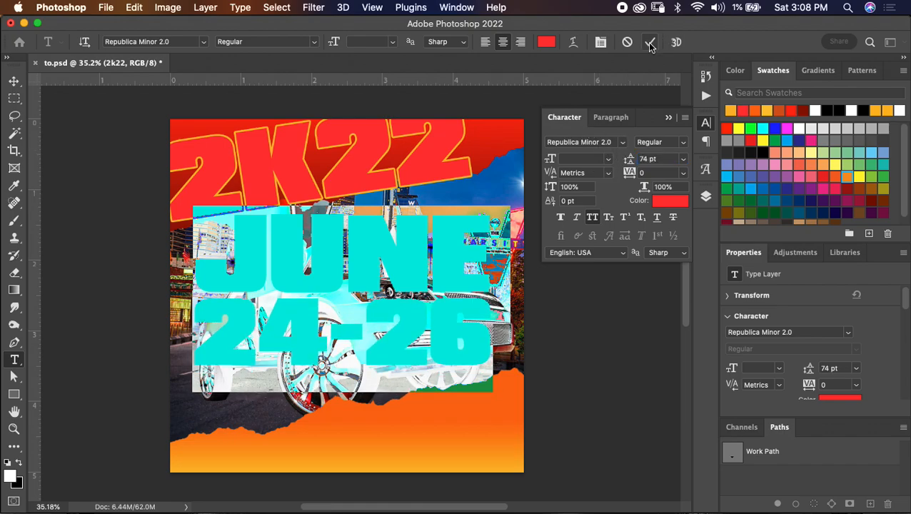
pyautogui.click(650, 42)
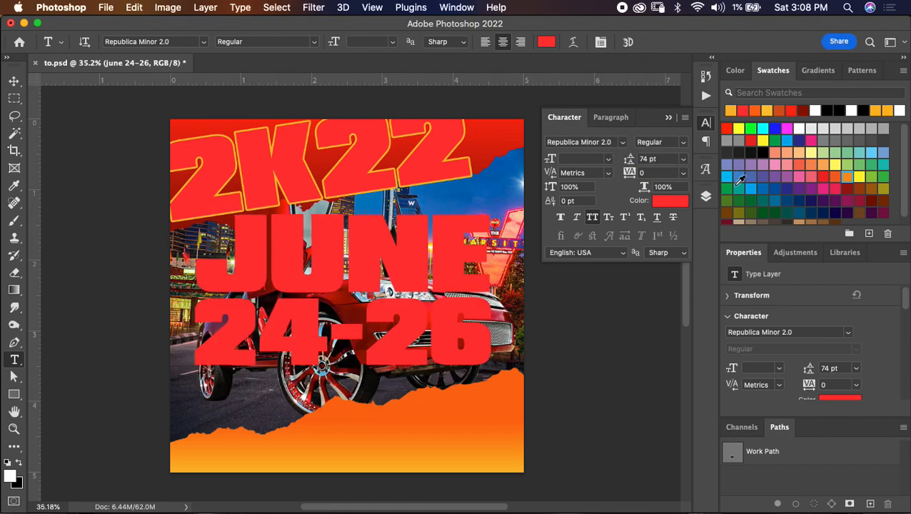
# - Add an 8 px outside stroke to the date text in the same yellow-orange as the title's outline
pyautogui.click(706, 198)
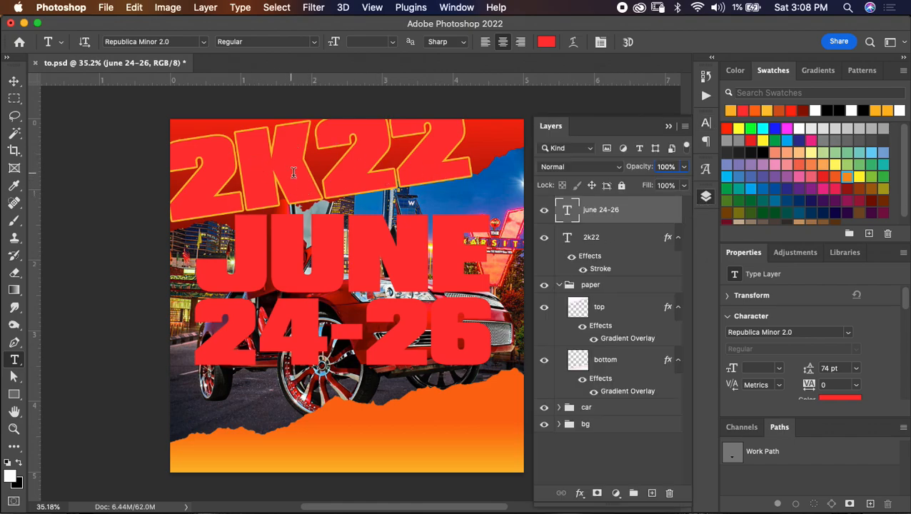
pyautogui.doubleClick(644, 207)
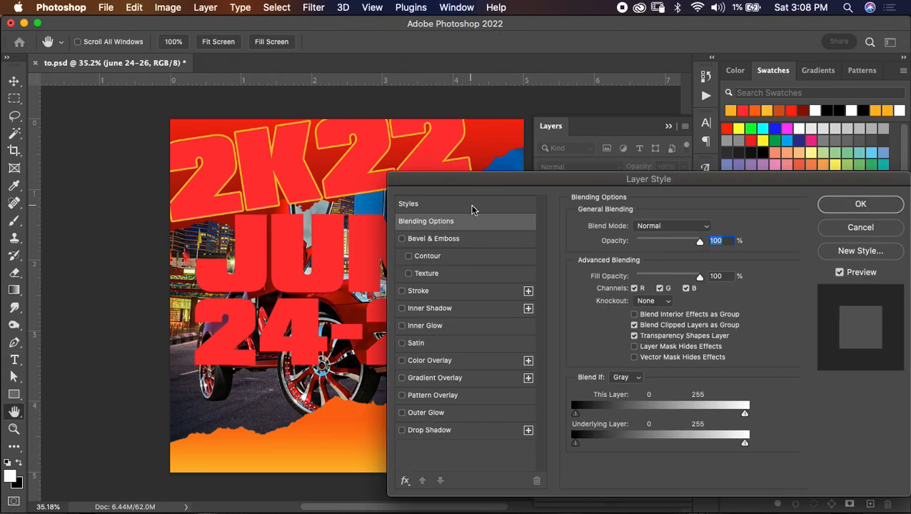
pyautogui.click(475, 292)
pyautogui.click(841, 205)
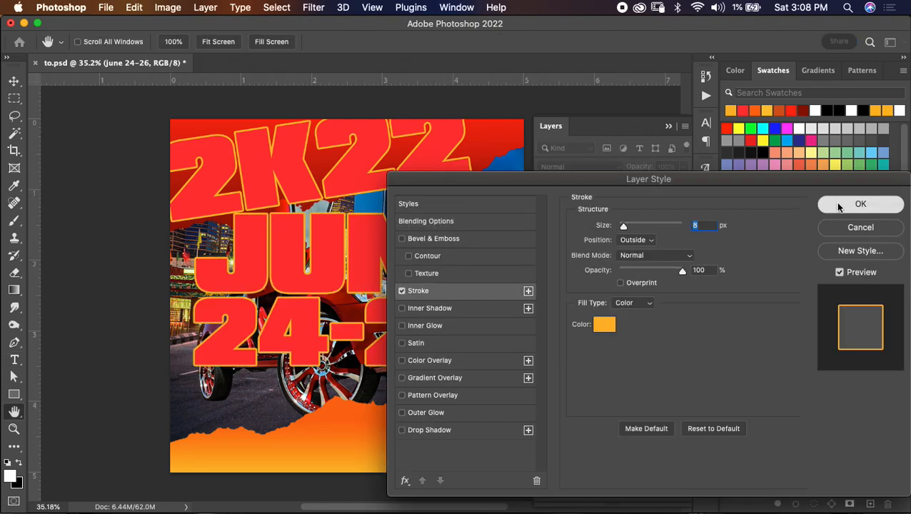
# - Duplicate the date text layer, scale both copies to about 28%, and place them over the sky beside the car
pyautogui.press('super+j')
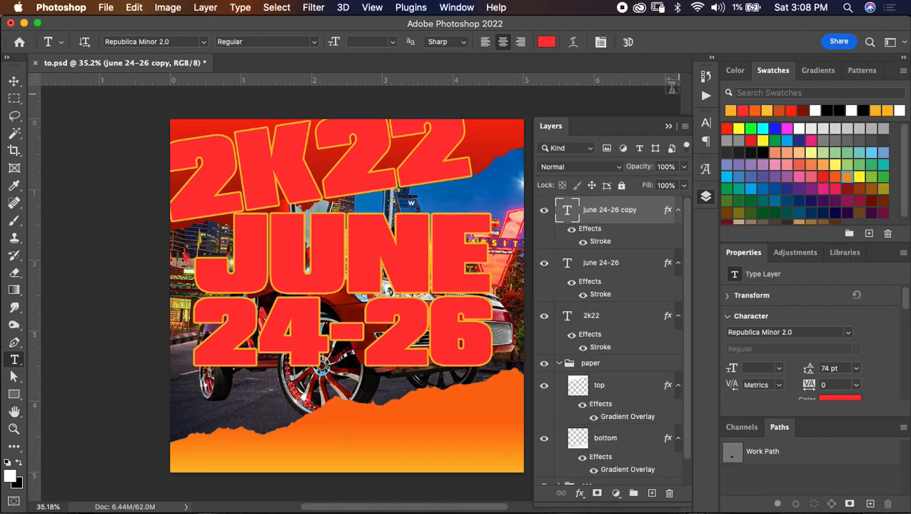
pyautogui.keyDown('shift'); pyautogui.click(634, 273); pyautogui.keyUp('shift')
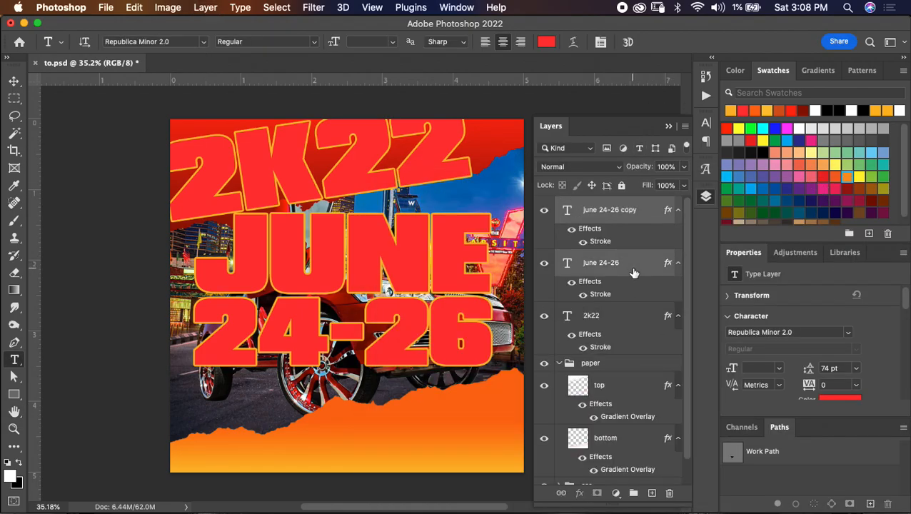
pyautogui.press('super+t')
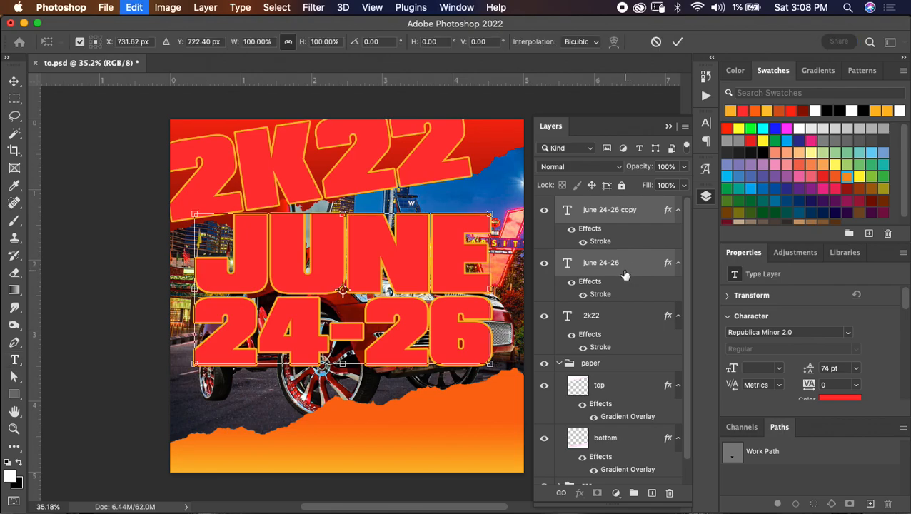
pyautogui.moveTo(491, 214); pyautogui.dragTo(294, 275)
pyautogui.moveTo(274, 331); pyautogui.dragTo(507, 217)
pyautogui.moveTo(429, 193); pyautogui.dragTo(455, 214)
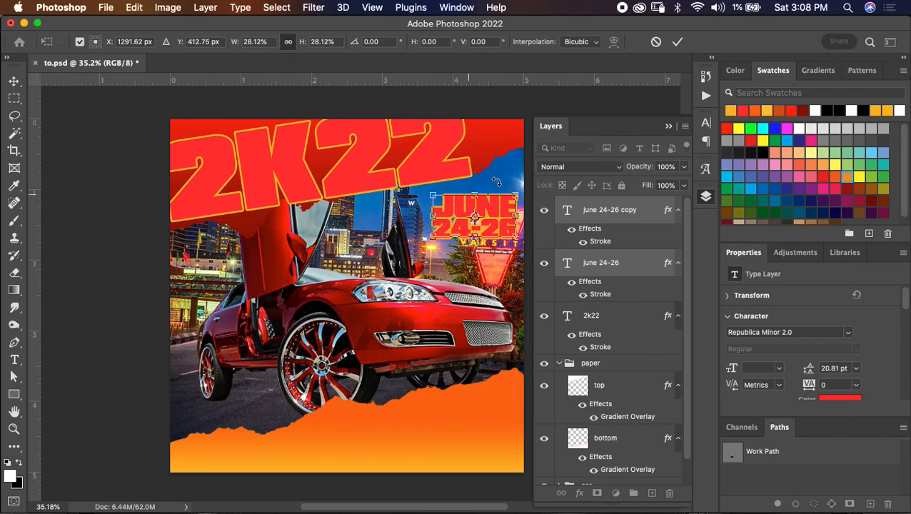
pyautogui.click(677, 42)
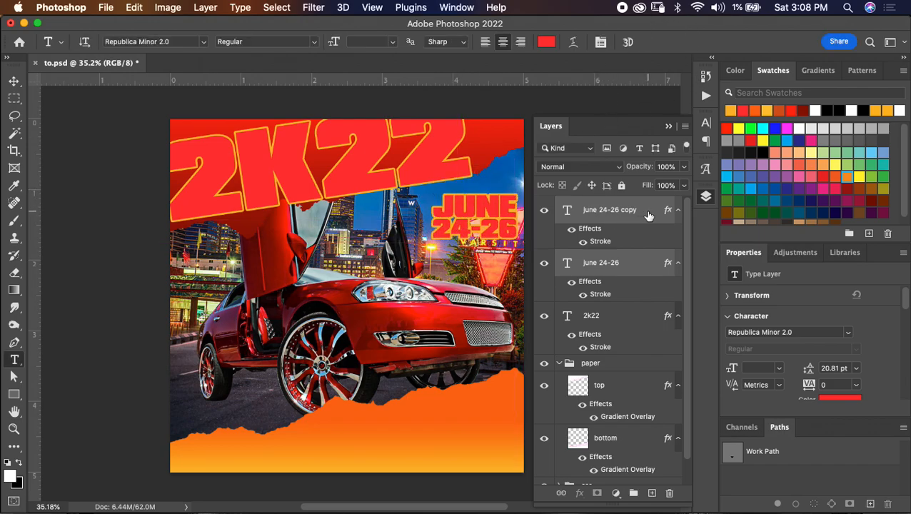
# - Group the two date text layers, name the group "date", and save the document
pyautogui.press('super+g')
pyautogui.doubleClick(593, 204)
pyautogui.write('da')
pyautogui.press('Return')
pyautogui.press('super+s')
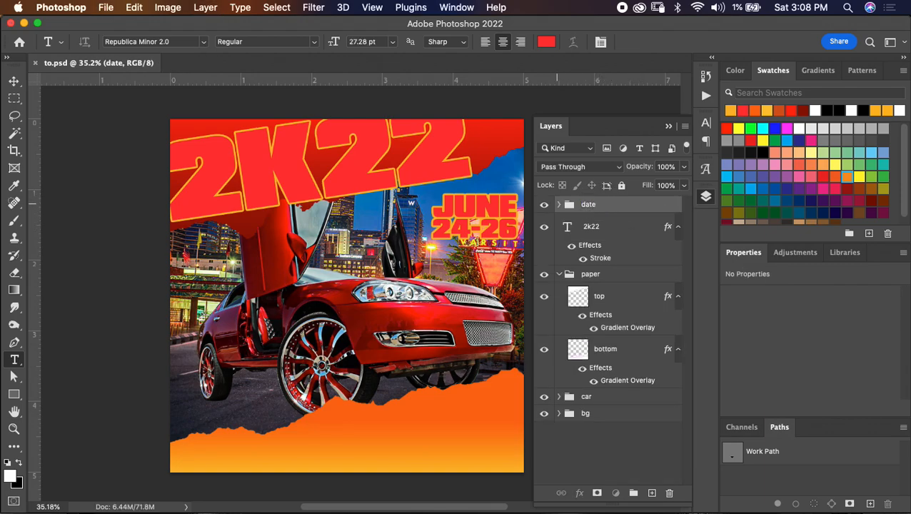
# - Change the stroke colour of the upper date text copy in the date group to white (ffffff)
pyautogui.click(559, 204)
pyautogui.doubleClick(609, 258)
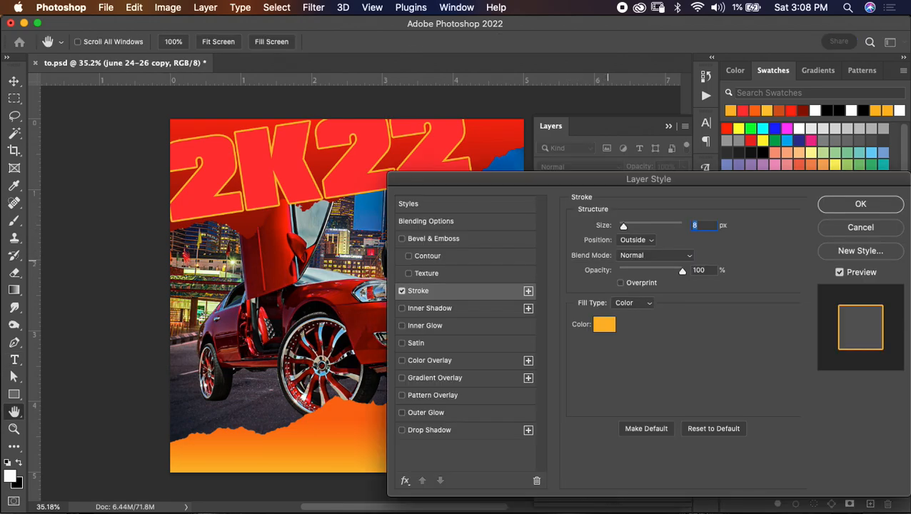
pyautogui.click(604, 324)
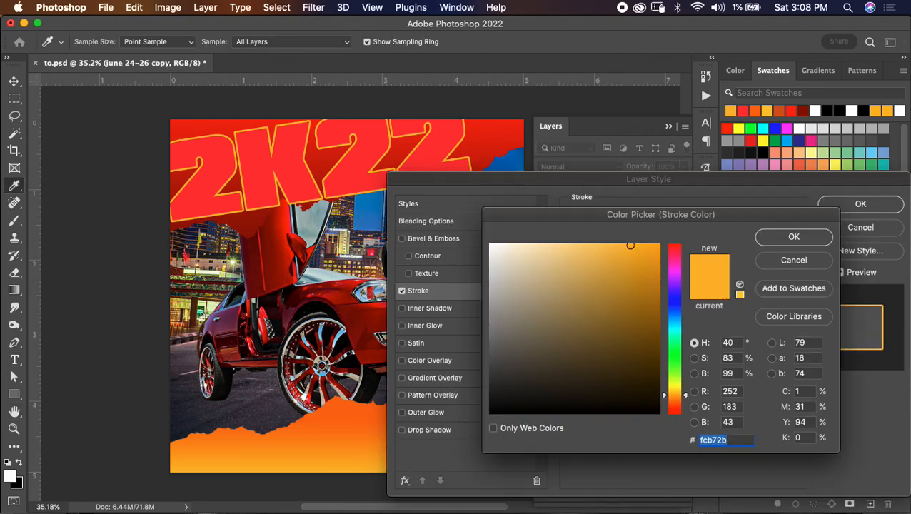
pyautogui.write('ffffff')
pyautogui.press('Return')
pyautogui.moveTo(648, 179)
pyautogui.mouseDown()
pyautogui.moveTo(649, 252)
pyautogui.moveTo(560, 304)
pyautogui.mouseUp()
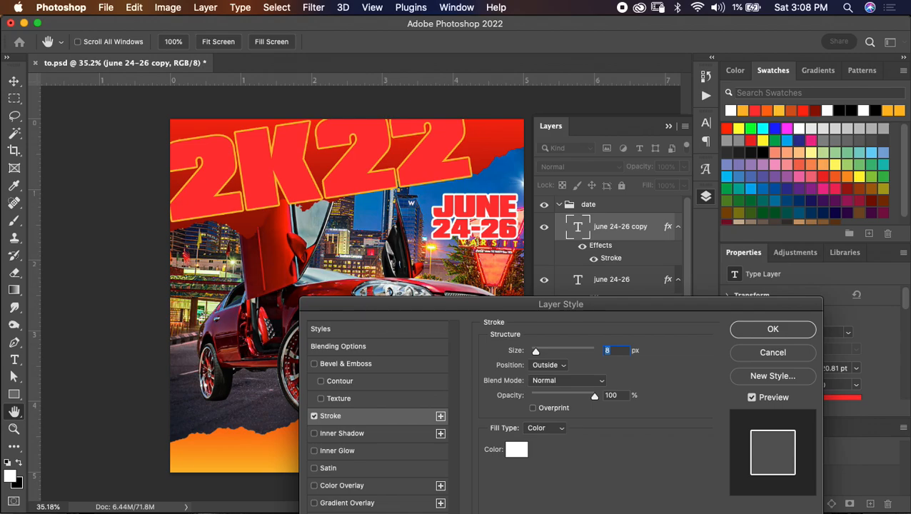
pyautogui.press('Return')
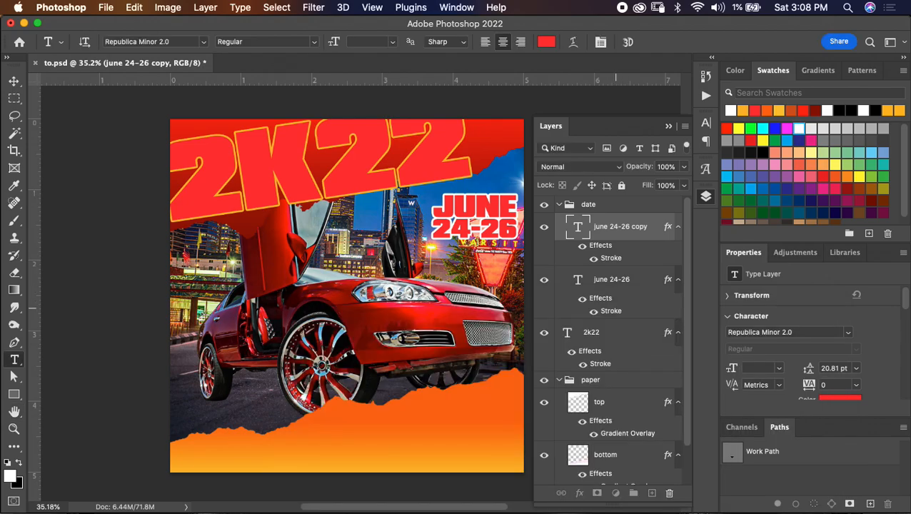
# - Set the lower date text layer's yellow-orange stroke to 16 px, collapse the date group, and save the document
pyautogui.click(613, 309)
pyautogui.doubleClick(612, 311)
pyautogui.moveTo(561, 197); pyautogui.dragTo(575, 326)
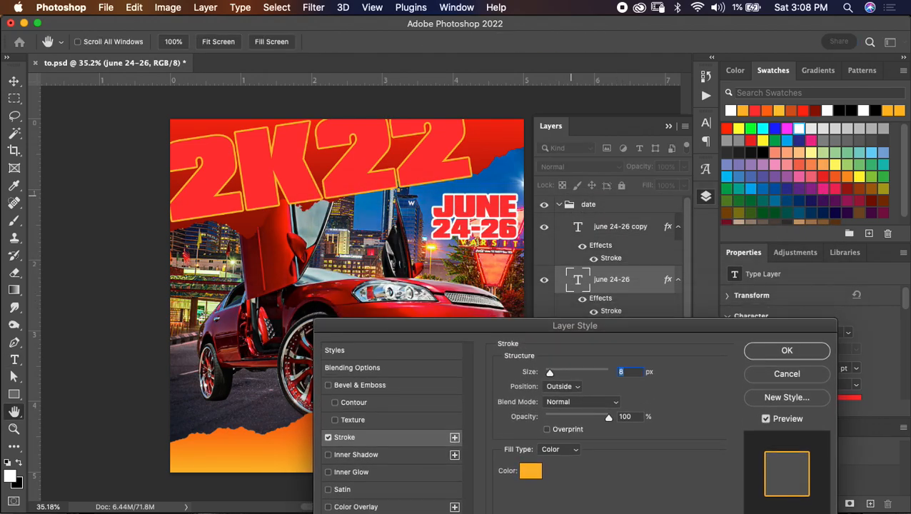
pyautogui.write('16')
pyautogui.press('Return')
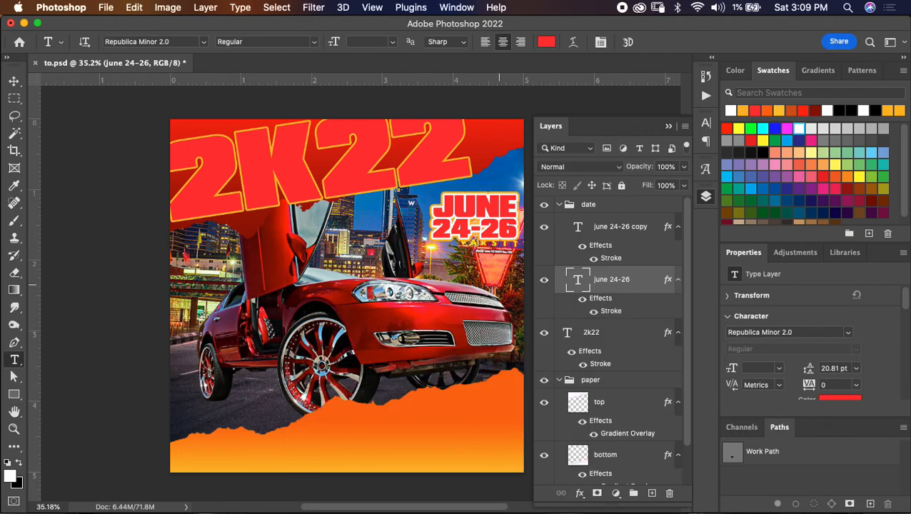
pyautogui.click(559, 204)
pyautogui.press('super+s')
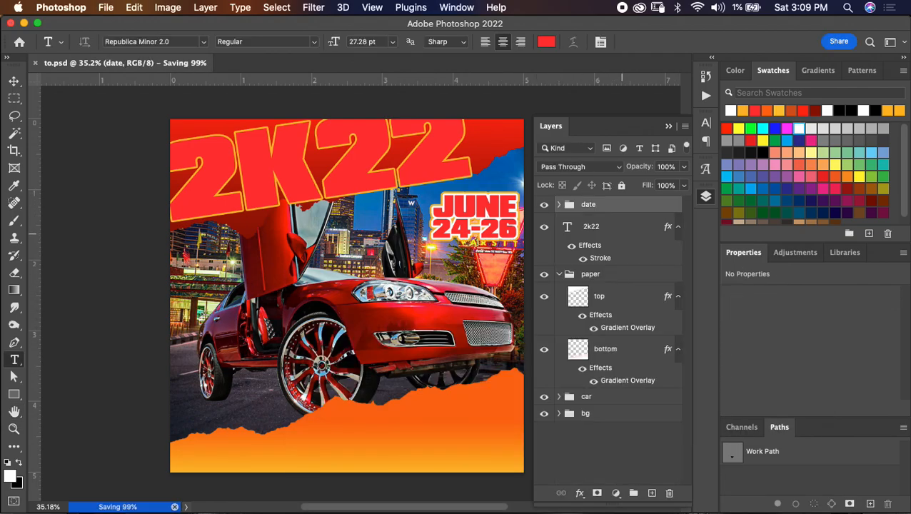
# - Add a text layer reading "IMPALA TAKEOVA" over the car, directly above the 2k22 layer
pyautogui.click(616, 228)
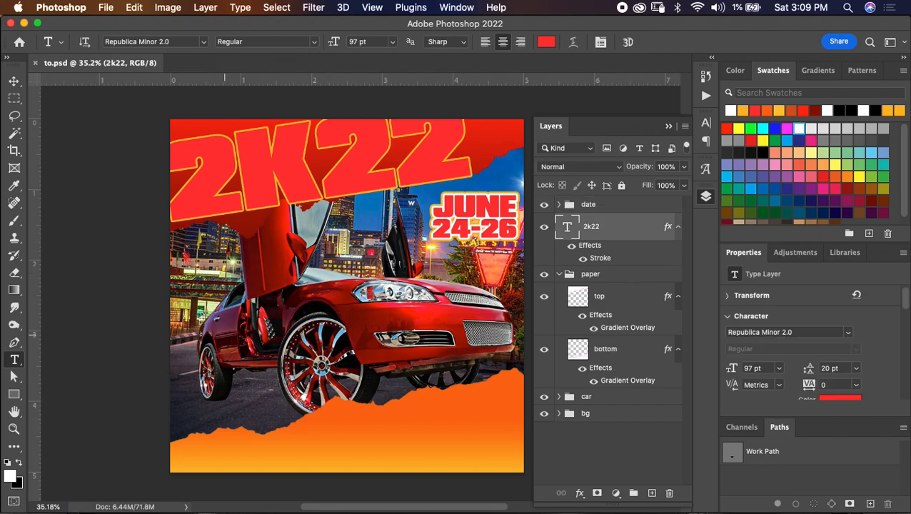
pyautogui.click(243, 340)
pyautogui.write('IMPALA')
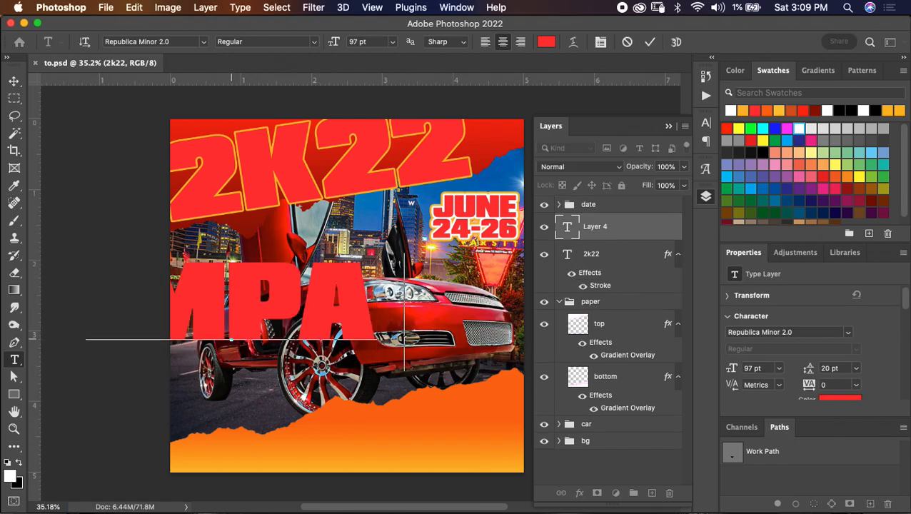
pyautogui.write(' TAK')
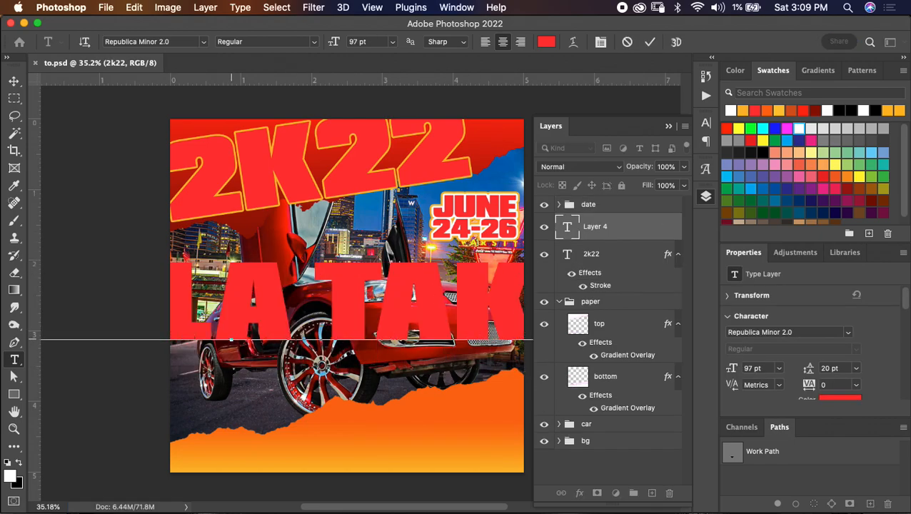
pyautogui.write('EO')
# - Recolour the whole "IMPALA TAKEOVA" text white, reduce it to 24 pt, and commit the text
pyautogui.press('super+a')
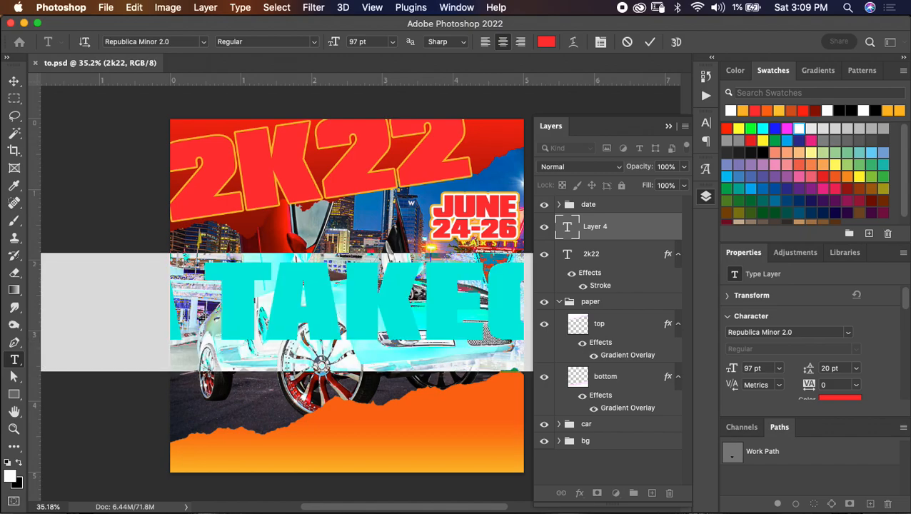
pyautogui.hotkey('alt', 'BackSpace')
pyautogui.moveTo(334, 41); pyautogui.dragTo(289, 42)
pyautogui.write('28')
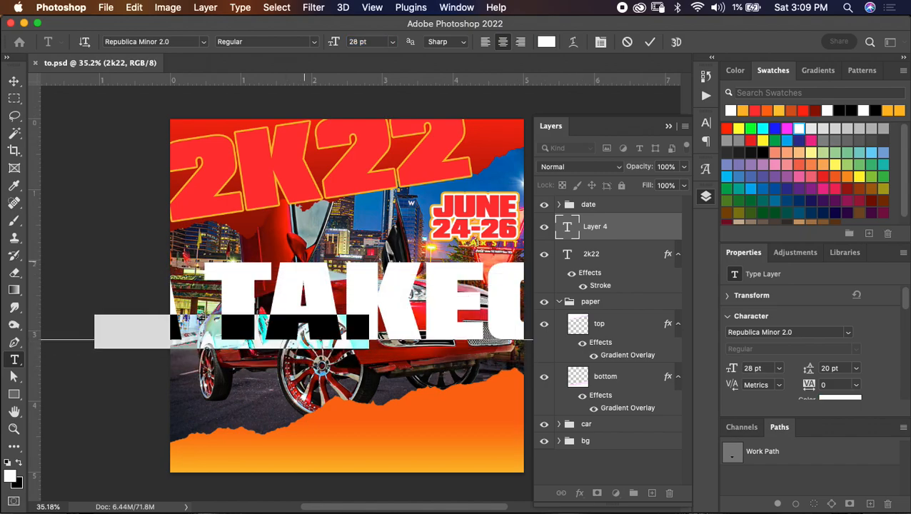
pyautogui.press('Return')
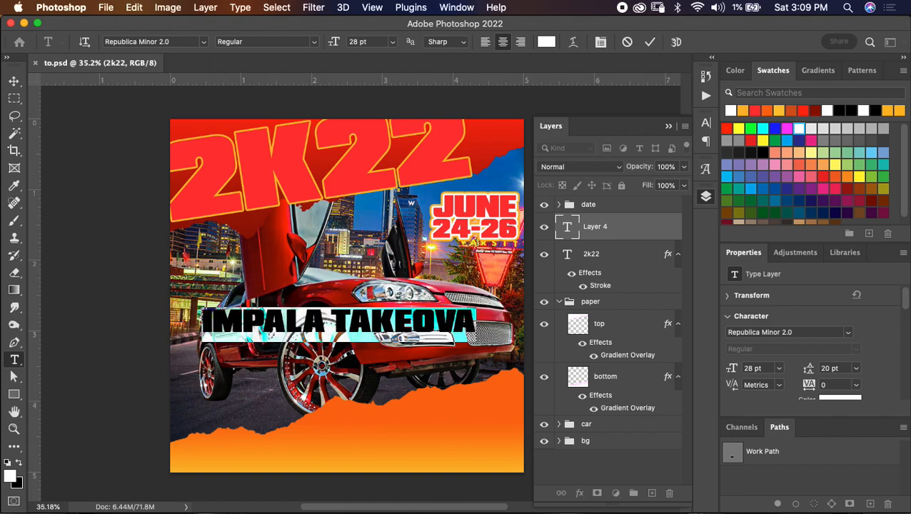
pyautogui.moveTo(333, 41); pyautogui.dragTo(331, 42)
pyautogui.press('super+Return')
# - Enlarge "IMPALA TAKEOVA" to about 29.8 pt, move it across the 2K22 title, and tilt it to match the title's angle
pyautogui.press('super+t')
pyautogui.moveTo(474, 278); pyautogui.dragTo(467, 259)
pyautogui.moveTo(399, 324); pyautogui.dragTo(369, 162)
pyautogui.moveTo(424, 133)
pyautogui.mouseDown()
pyautogui.moveTo(474, 112)
pyautogui.moveTo(421, 145)
pyautogui.mouseUp()
pyautogui.moveTo(502, 98); pyautogui.dragTo(500, 79)
pyautogui.click(677, 43)
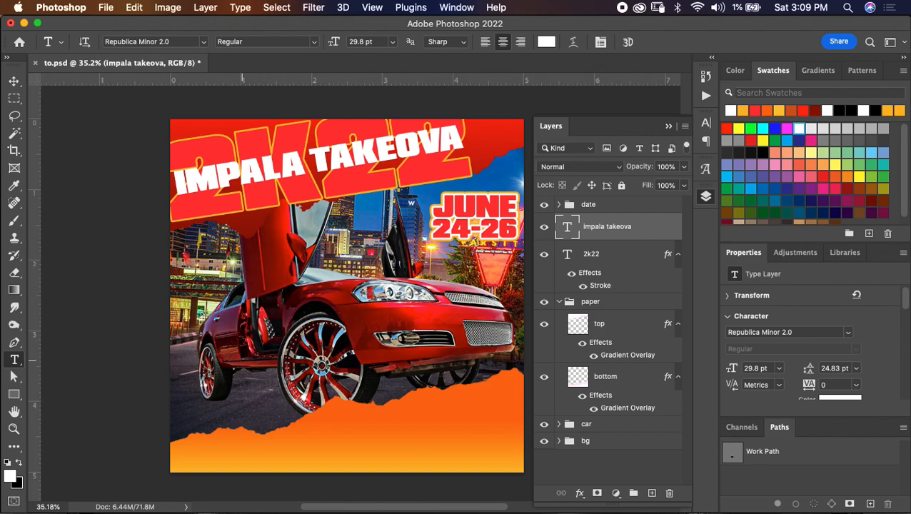
# - Add white 24 pt text reading "ATLANTA, GEORGIA" and position it centred on the lower torn paper
pyautogui.click(241, 363)
pyautogui.write('ATLNA')
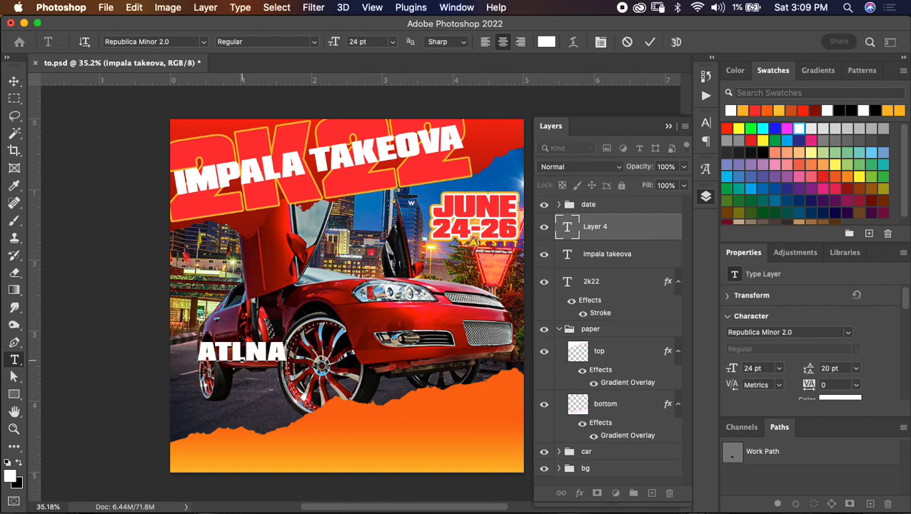
pyautogui.press('BackSpace')
pyautogui.press('BackSpace')
pyautogui.write('ANTA')
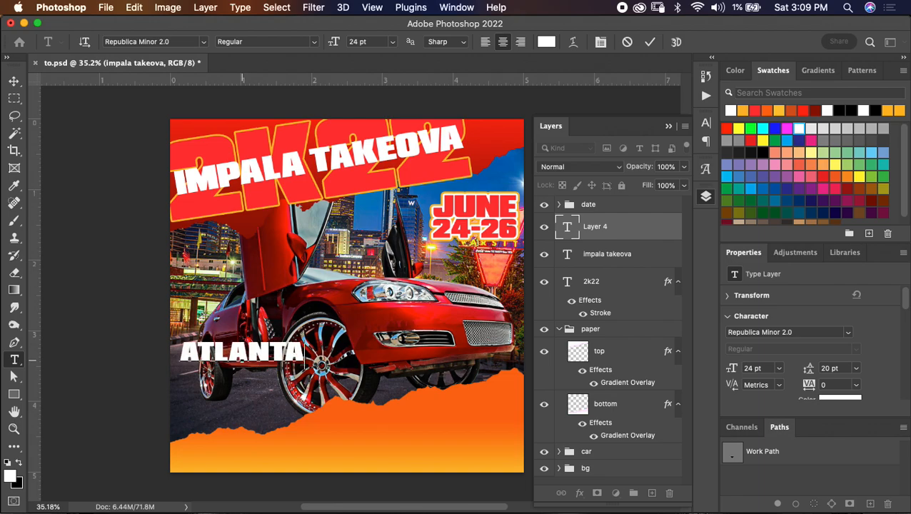
pyautogui.write('. GEORGIA')
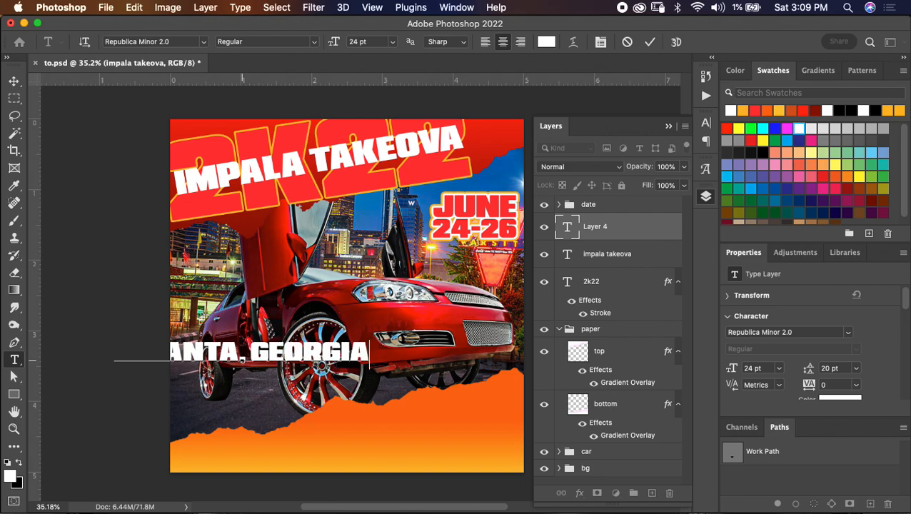
pyautogui.moveTo(243, 361); pyautogui.dragTo(347, 452)
pyautogui.press('super+Return')
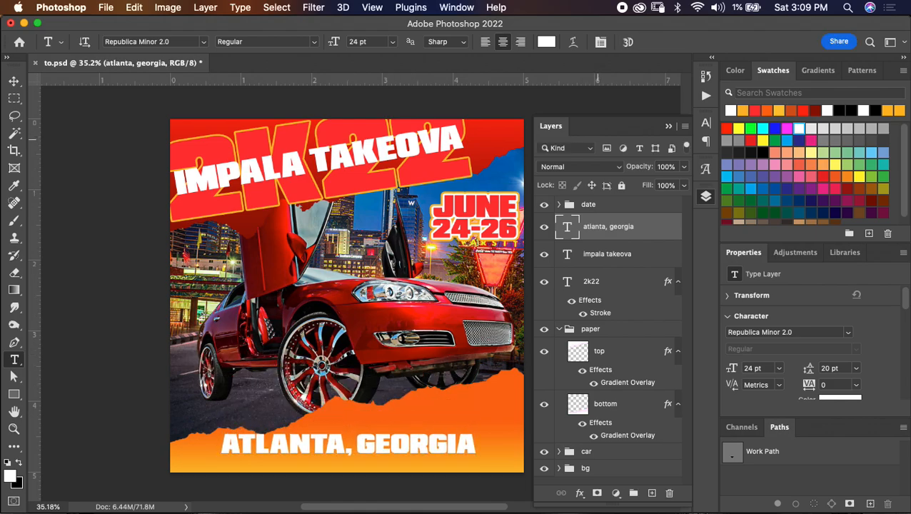
# - Duplicate the "ATLANTA, GEORGIA" layer, recolour the copy dark red, and copy the 2K22 title's stroke effect onto it
pyautogui.press('super+j')
pyautogui.doubleClick(567, 227)
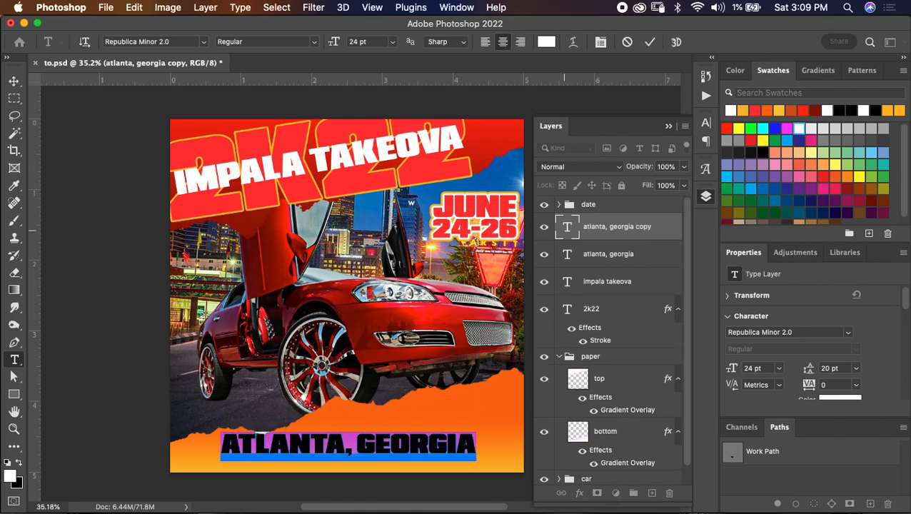
pyautogui.click(546, 41)
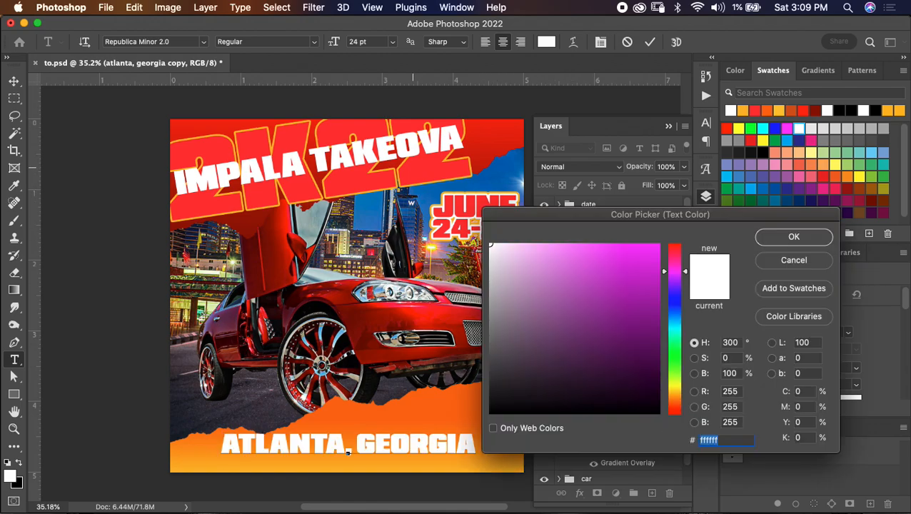
pyautogui.click(387, 164)
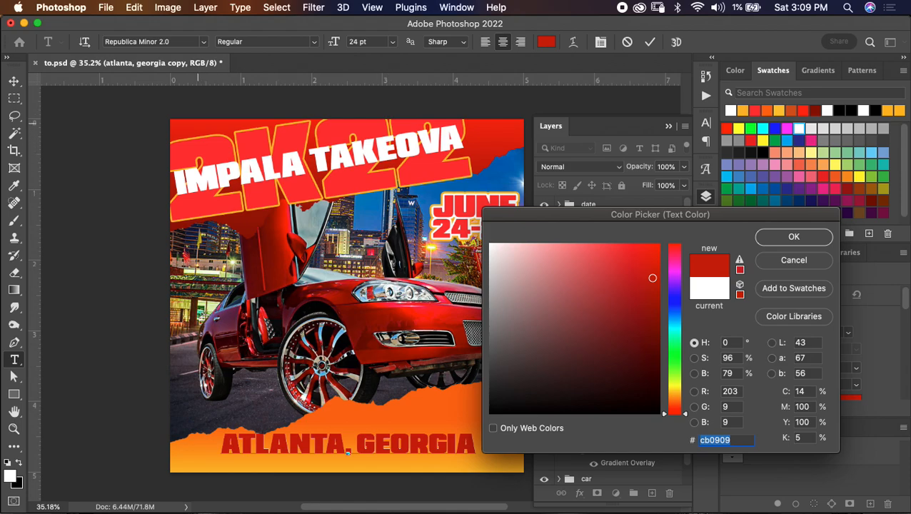
pyautogui.click(651, 253)
pyautogui.click(392, 167)
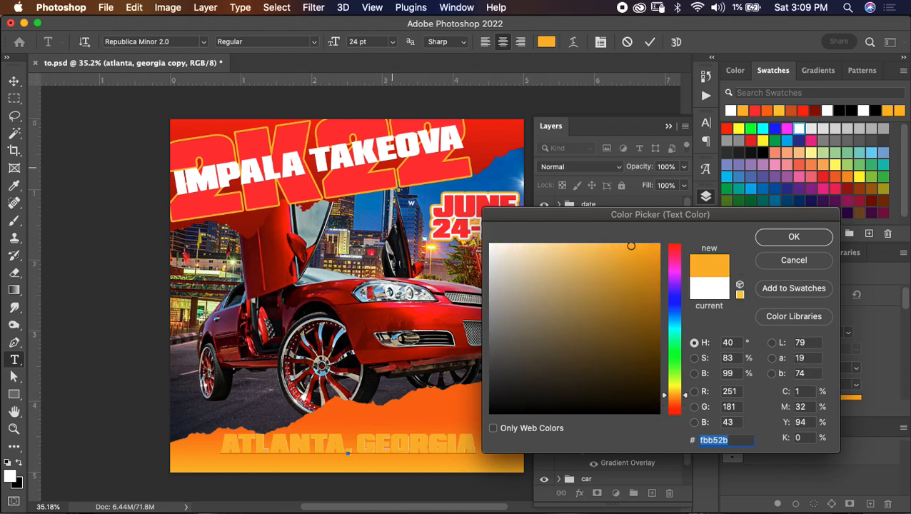
pyautogui.click(396, 165)
pyautogui.press('Return')
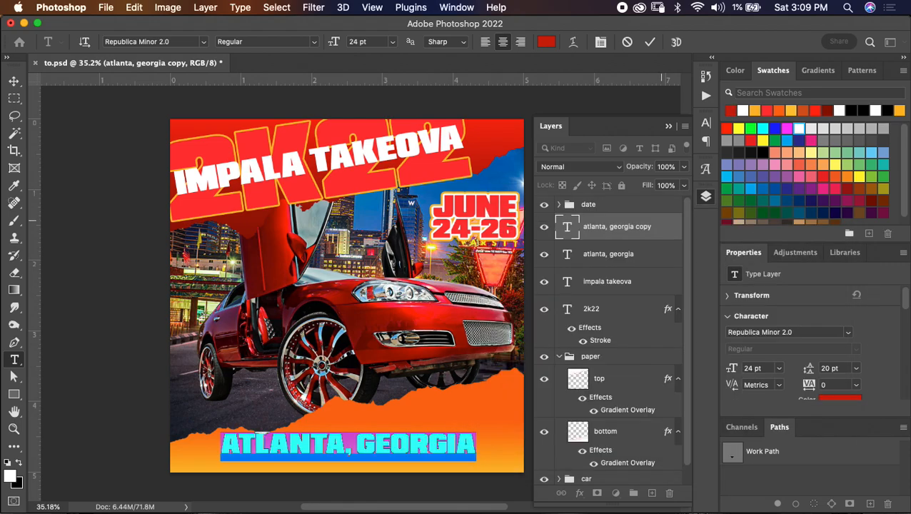
pyautogui.click(649, 42)
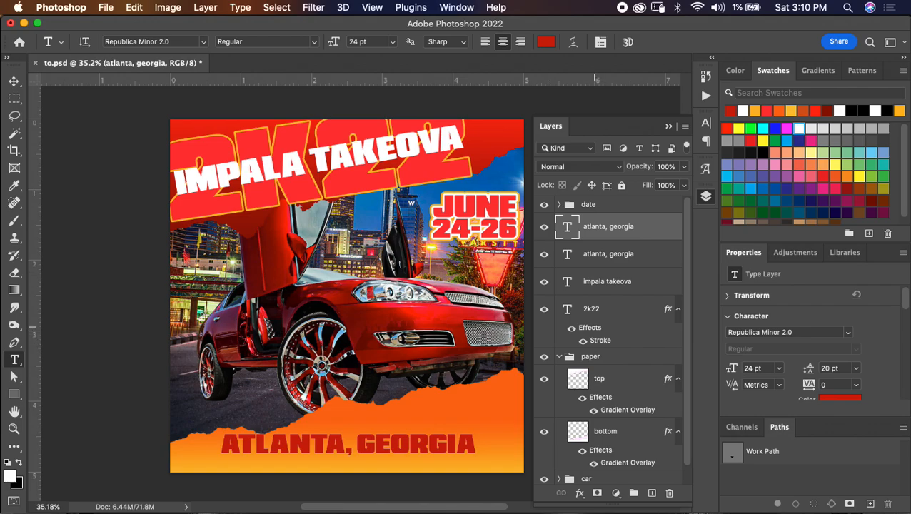
pyautogui.moveTo(591, 329); pyautogui.dragTo(608, 226)
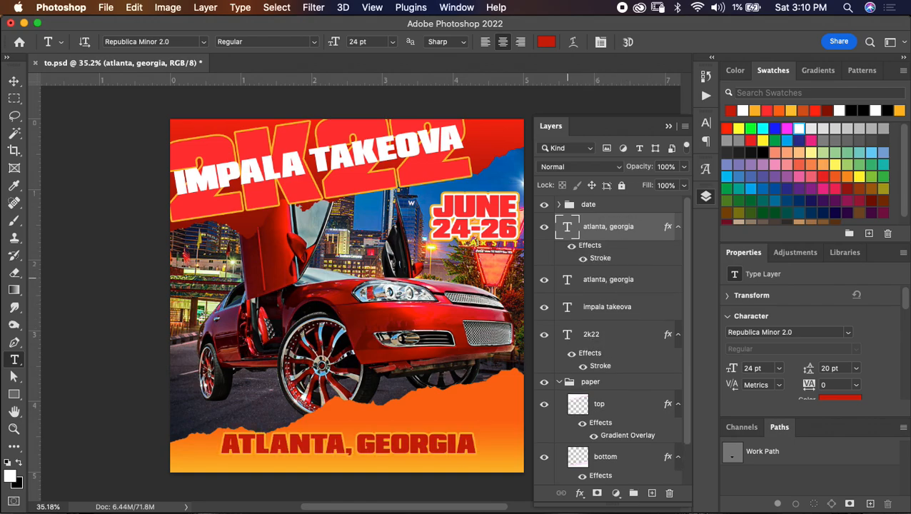
# - Enlarge the white "ATLANTA, GEORGIA" text to 34 pt and rotate it -6.32° along the lower torn paper
pyautogui.doubleClick(568, 279)
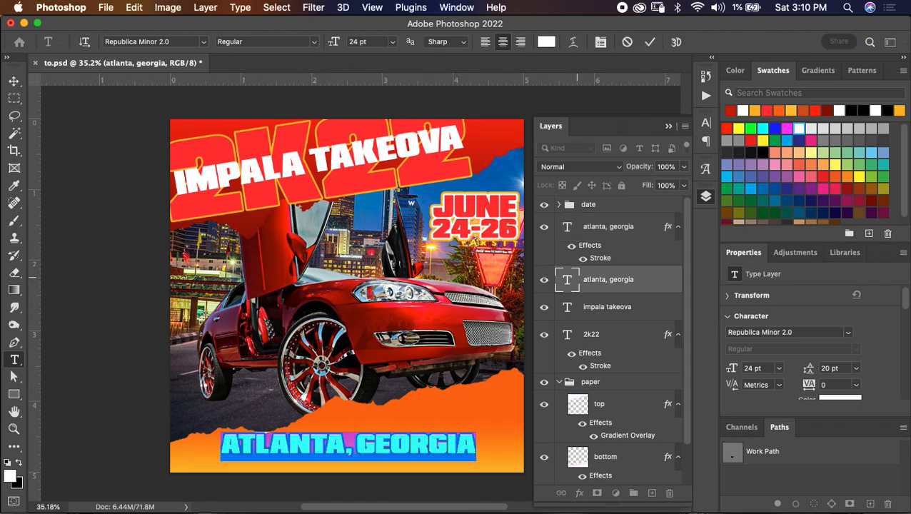
pyautogui.moveTo(333, 42); pyautogui.dragTo(341, 42)
pyautogui.click(650, 41)
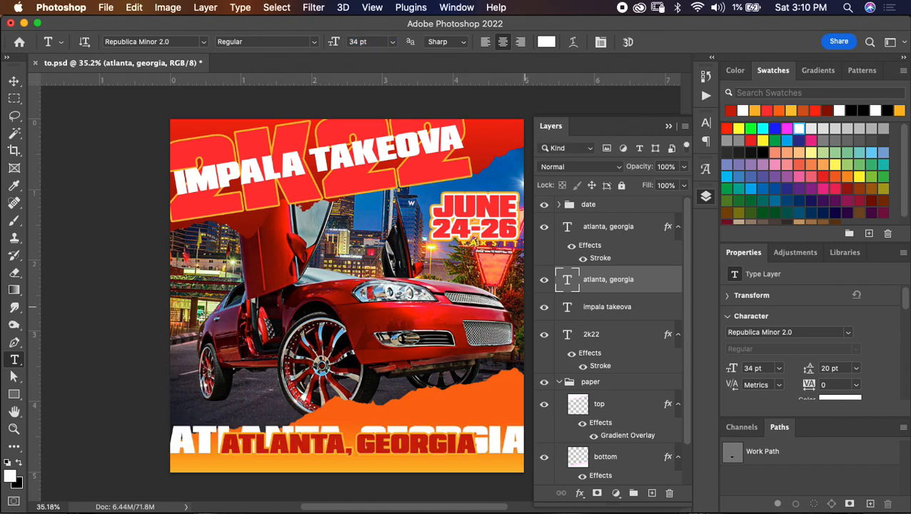
pyautogui.press('super+t')
pyautogui.moveTo(500, 370); pyautogui.dragTo(492, 354)
pyautogui.click(677, 42)
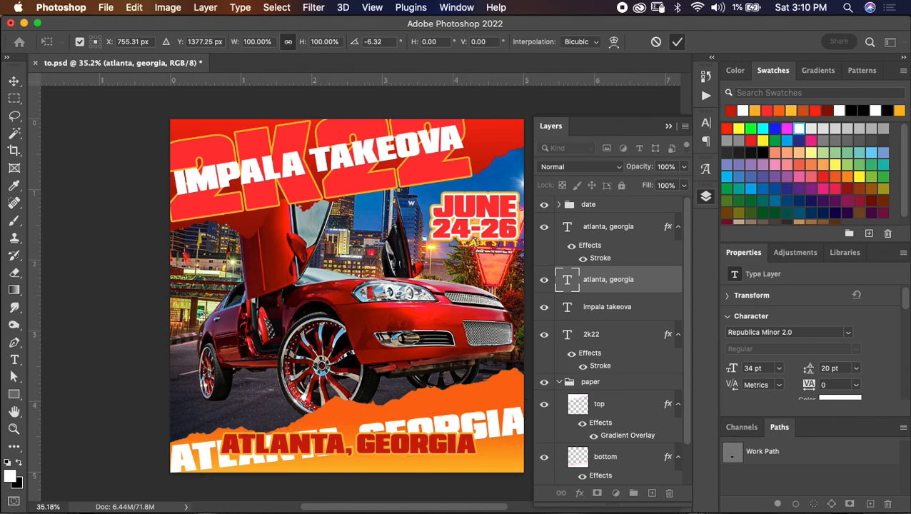
# - Enlarge the dark red "ATLANTA, GEORGIA" text to 32 pt, nudge it slightly lower on the paper, and save the document
pyautogui.doubleClick(567, 226)
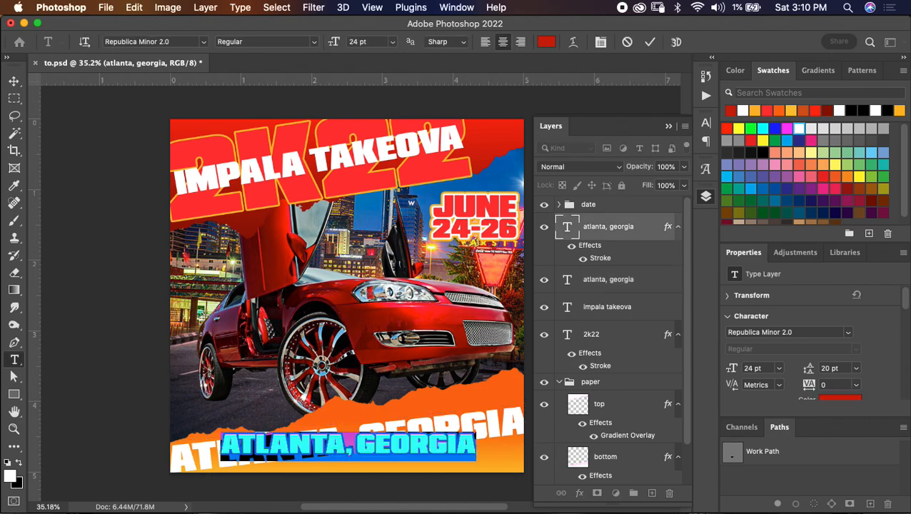
pyautogui.moveTo(333, 41); pyautogui.dragTo(339, 42)
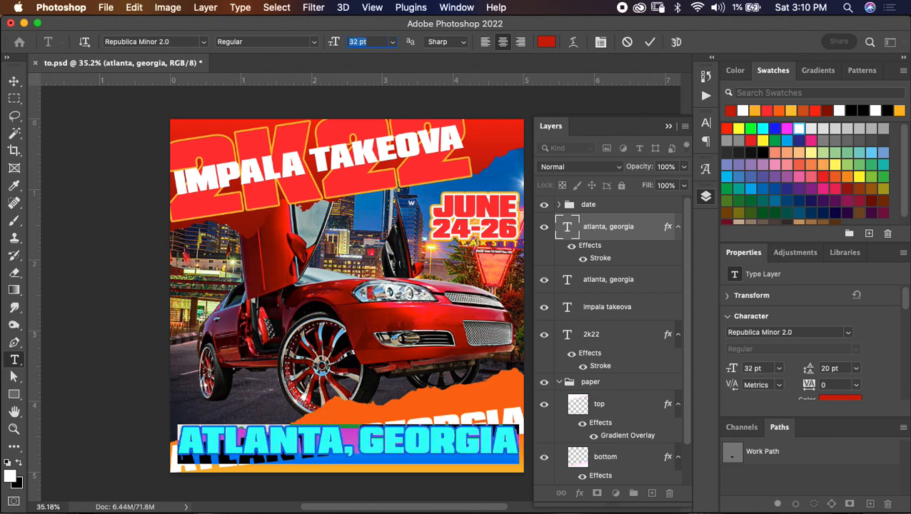
pyautogui.moveTo(324, 358); pyautogui.dragTo(324, 363)
pyautogui.click(650, 42)
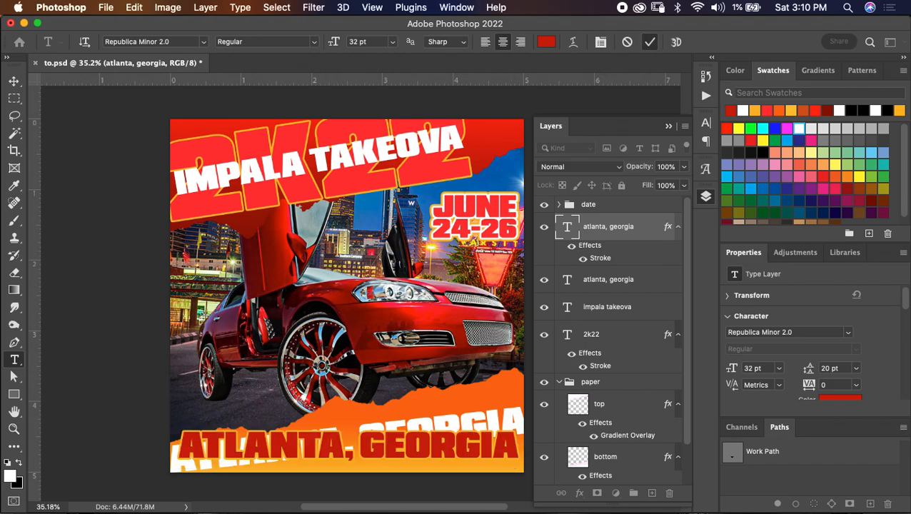
pyautogui.press('v')
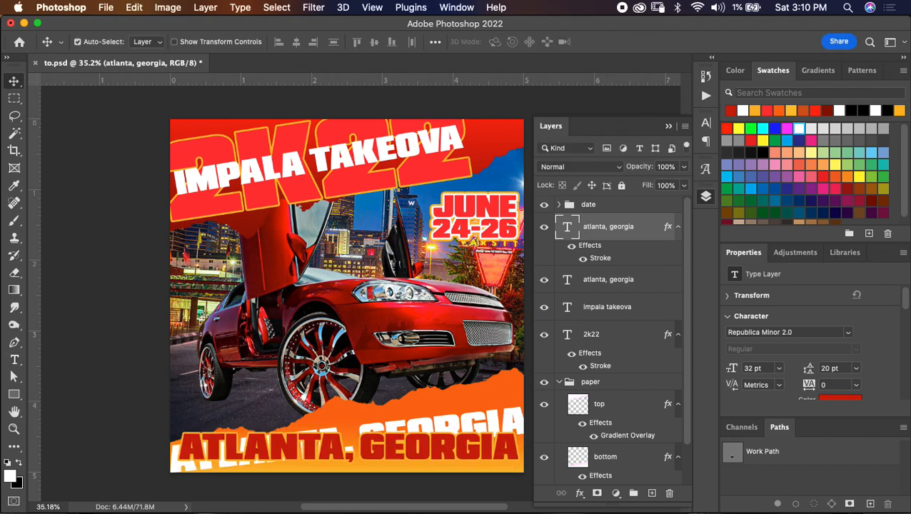
pyautogui.press('super+s')
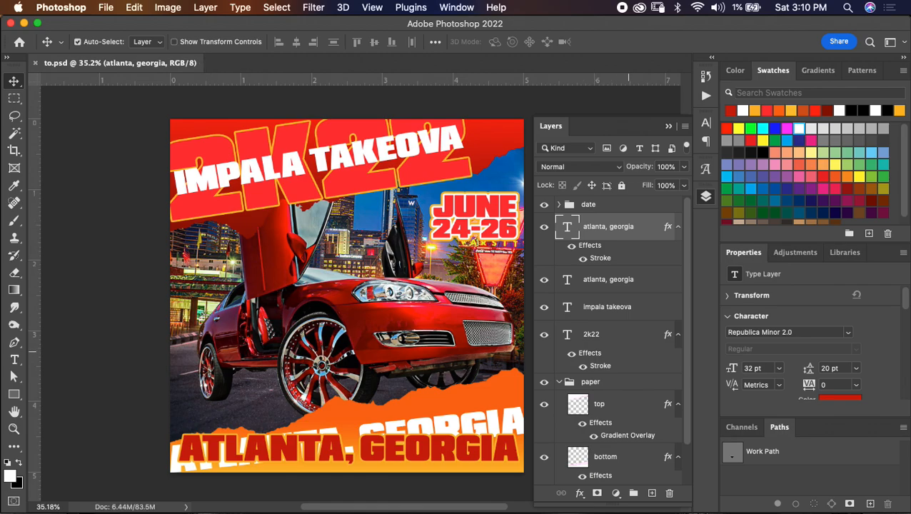
# - Group the "2k22" and "impala takeova" text layers and name the group "title"
pyautogui.click(631, 335)
pyautogui.keyDown('super'); pyautogui.click(635, 307); pyautogui.keyUp('super')
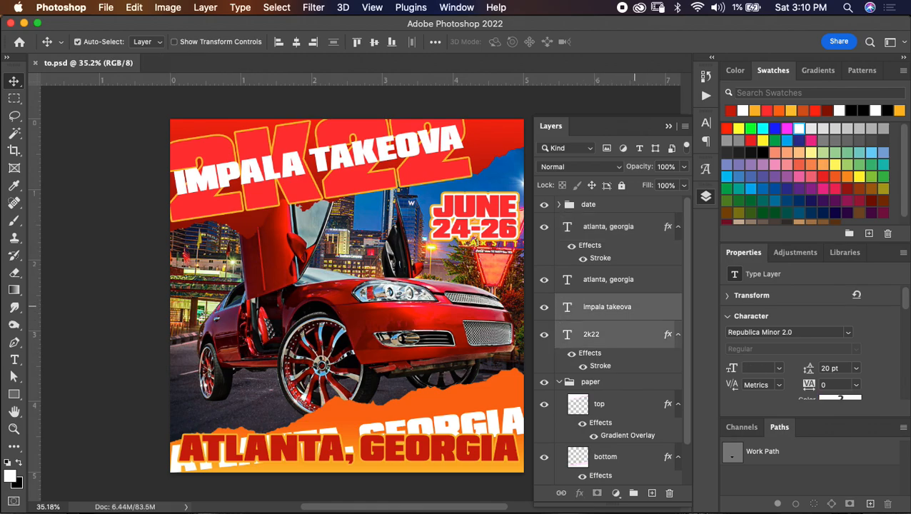
pyautogui.press('super+g')
pyautogui.click(592, 289)
pyautogui.doubleClick(591, 298)
pyautogui.write('title')
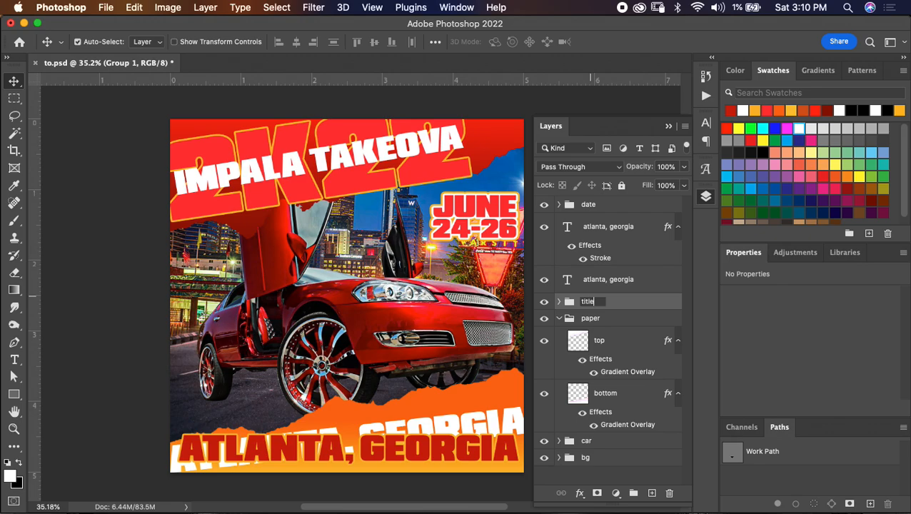
pyautogui.press('Return')
# - Group the two "atlanta, georgia" text layers and name the group "location"
pyautogui.click(624, 283)
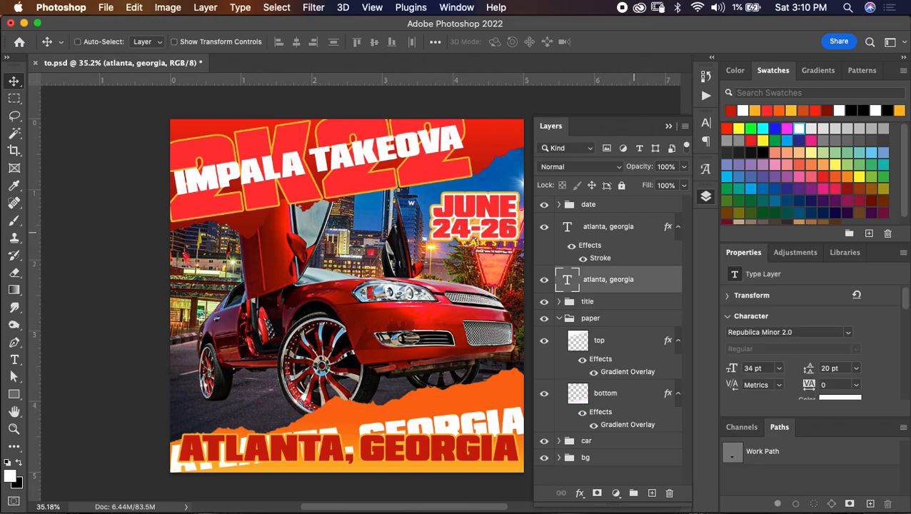
pyautogui.keyDown('super'); pyautogui.click(626, 234); pyautogui.keyUp('super')
pyautogui.press('super+g')
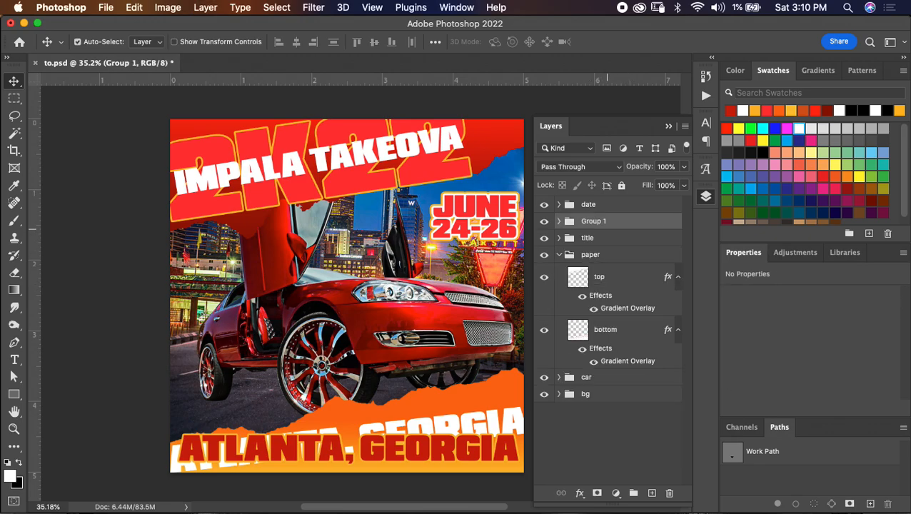
pyautogui.write('location')
pyautogui.press('Return')
# - Put the date, location and title groups into one parent group named "words" and collapse the paper group
pyautogui.keyDown('shift'); pyautogui.click(628, 205); pyautogui.keyUp('shift')
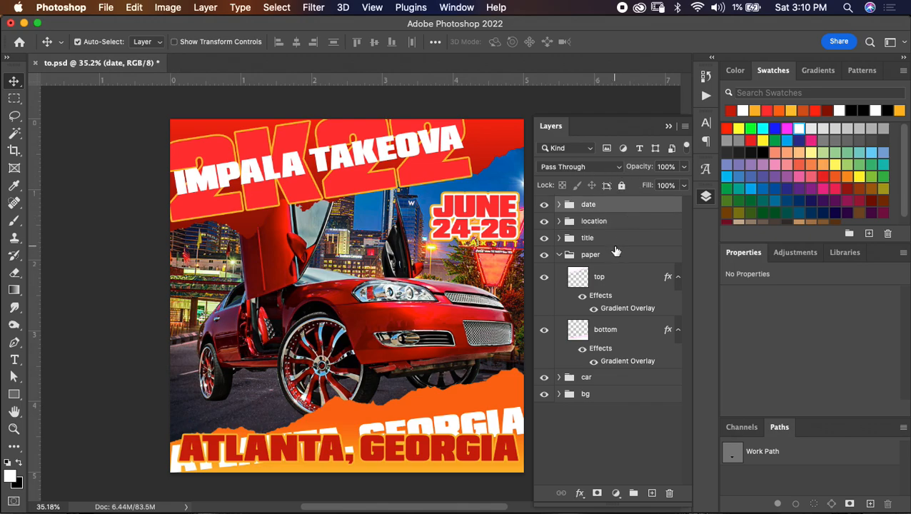
pyautogui.keyDown('shift'); pyautogui.click(622, 243); pyautogui.keyUp('shift')
pyautogui.press('super+g')
pyautogui.doubleClick(597, 204)
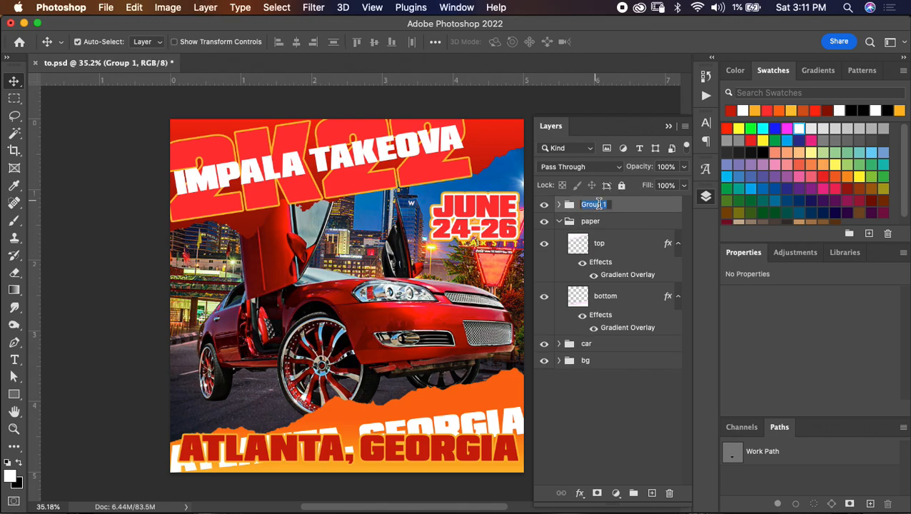
pyautogui.write('words')
pyautogui.press('Return')
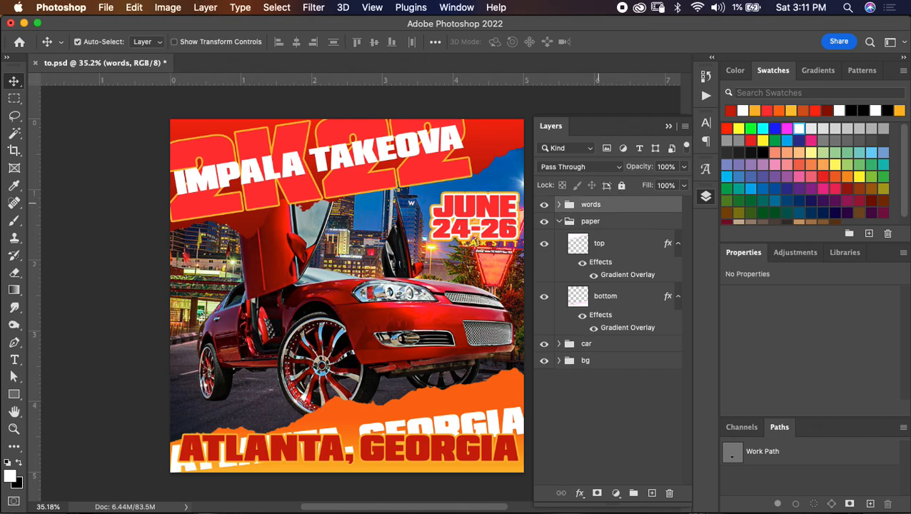
pyautogui.click(559, 221)
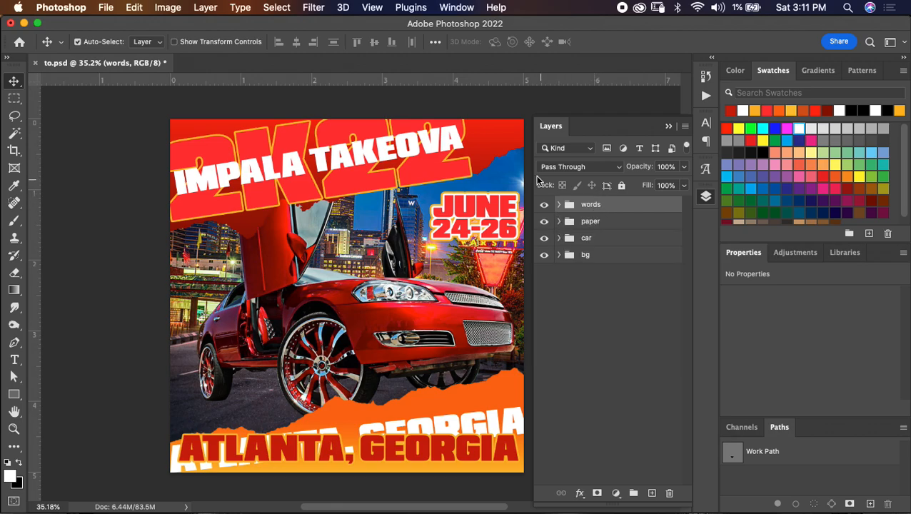
# - Duplicate the "top" paper layer and add a black Soft Light colour overlay at 100% opacity to the copy, keeping its gradient overlay
pyautogui.click(559, 205)
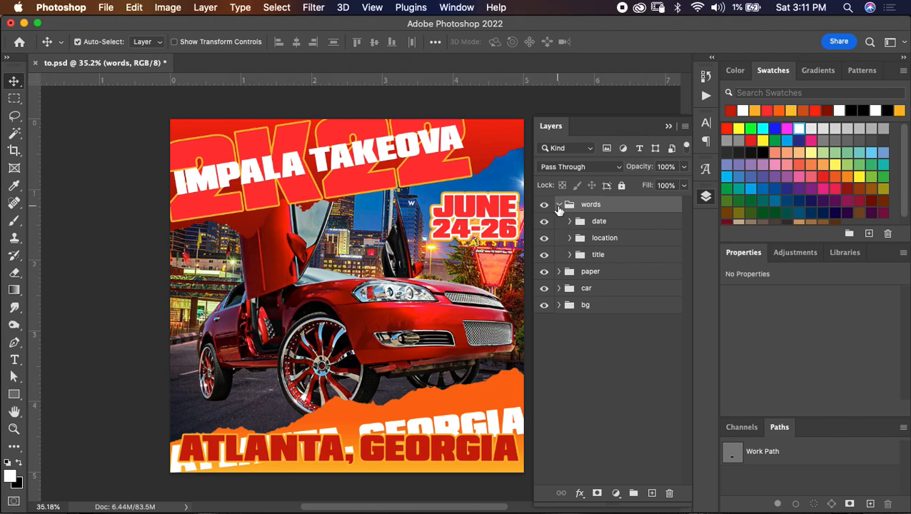
pyautogui.click(560, 272)
pyautogui.click(627, 297)
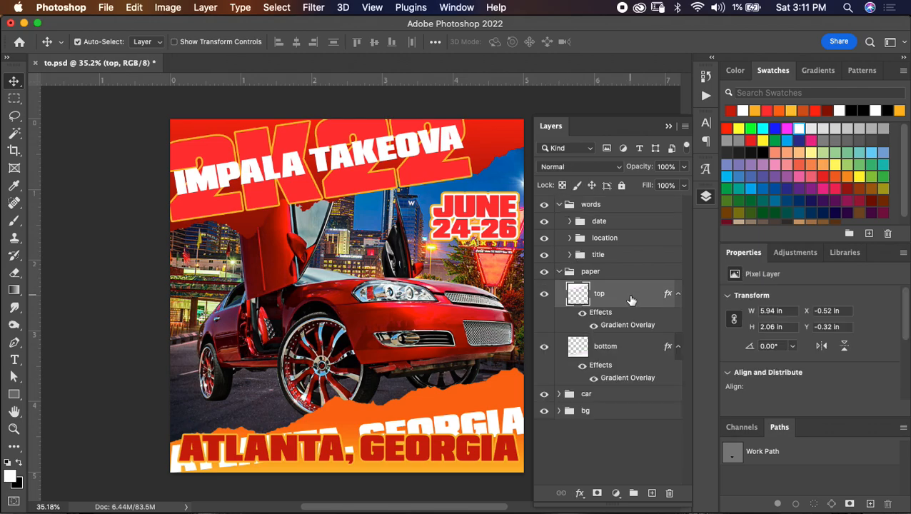
pyautogui.press('super+j')
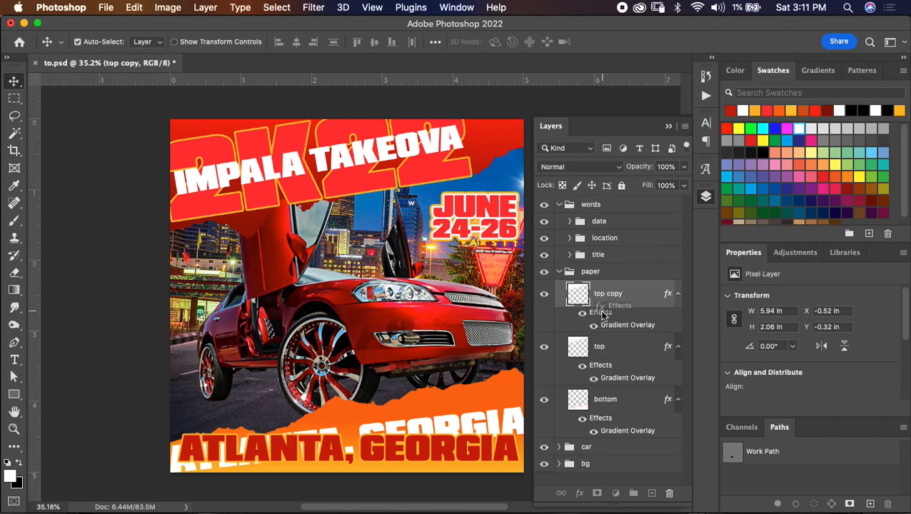
pyautogui.doubleClick(602, 313)
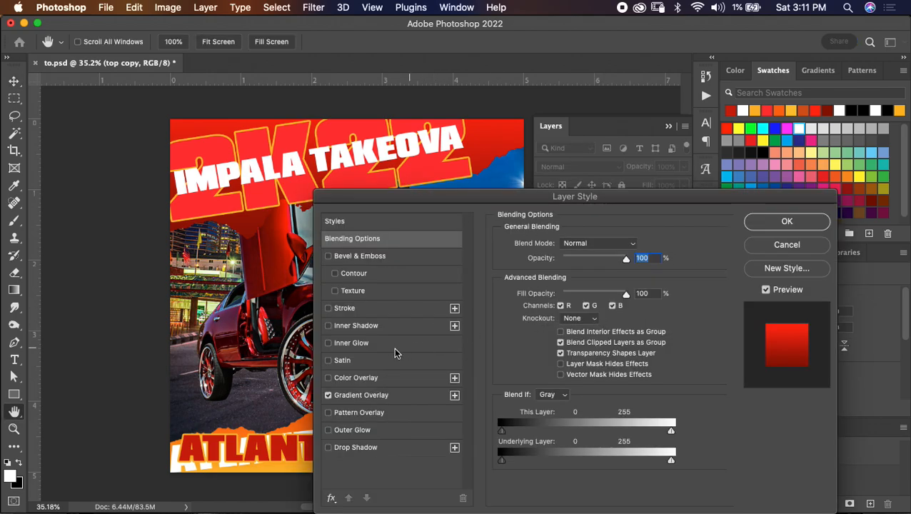
pyautogui.click(393, 379)
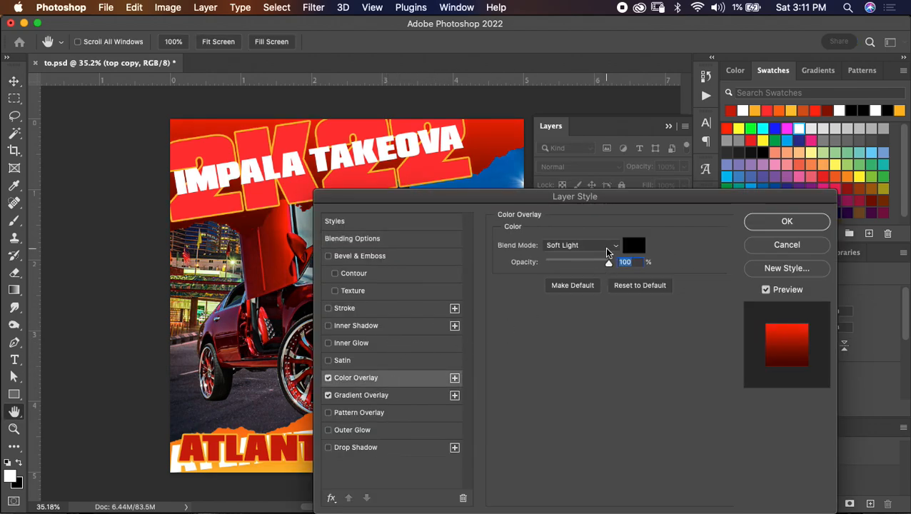
pyautogui.click(329, 396)
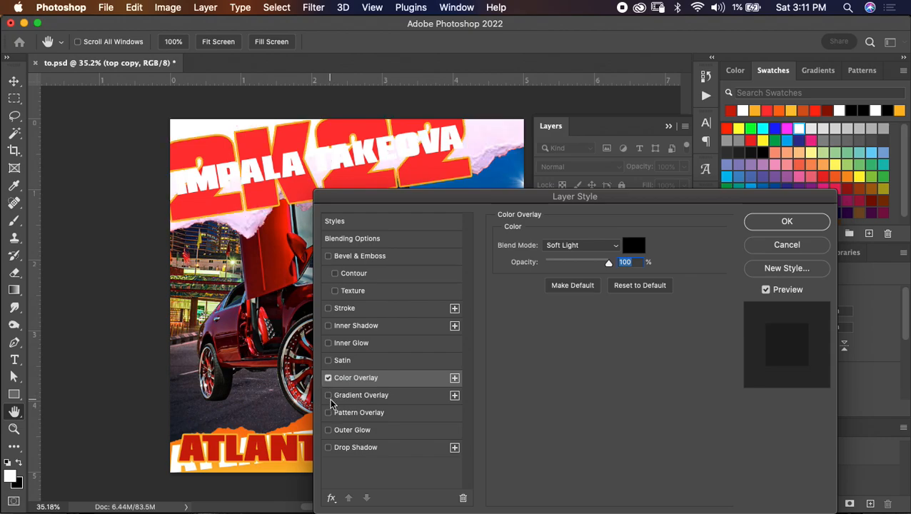
pyautogui.click(329, 396)
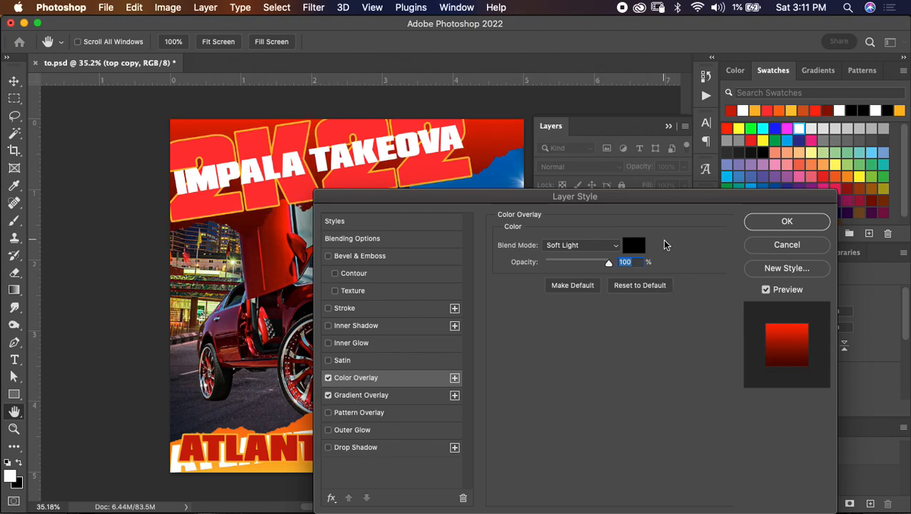
pyautogui.click(787, 223)
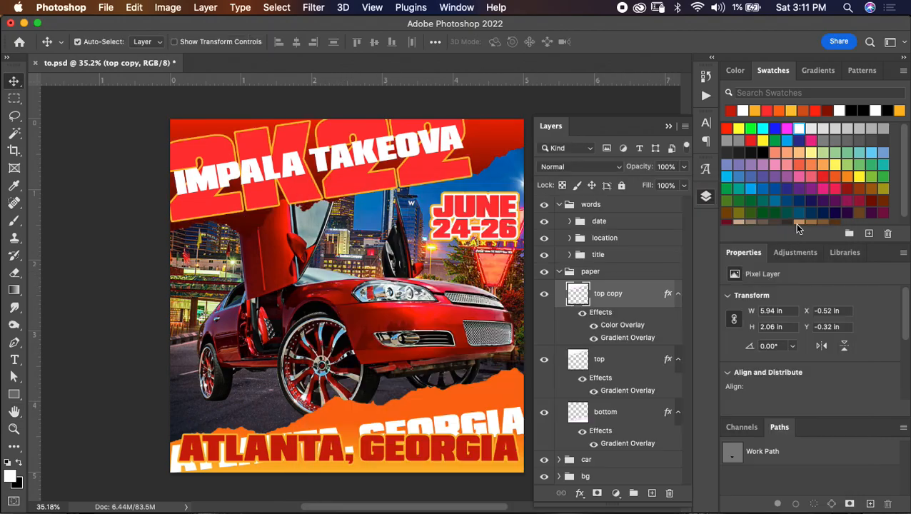
# - Turn off Reverse in the gradient overlay of the "top copy" paper layer
pyautogui.doubleClick(625, 336)
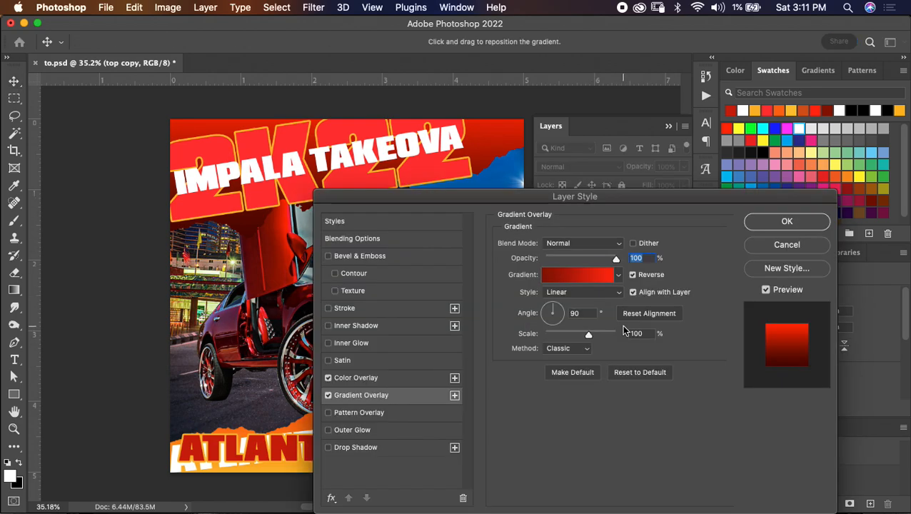
pyautogui.click(632, 275)
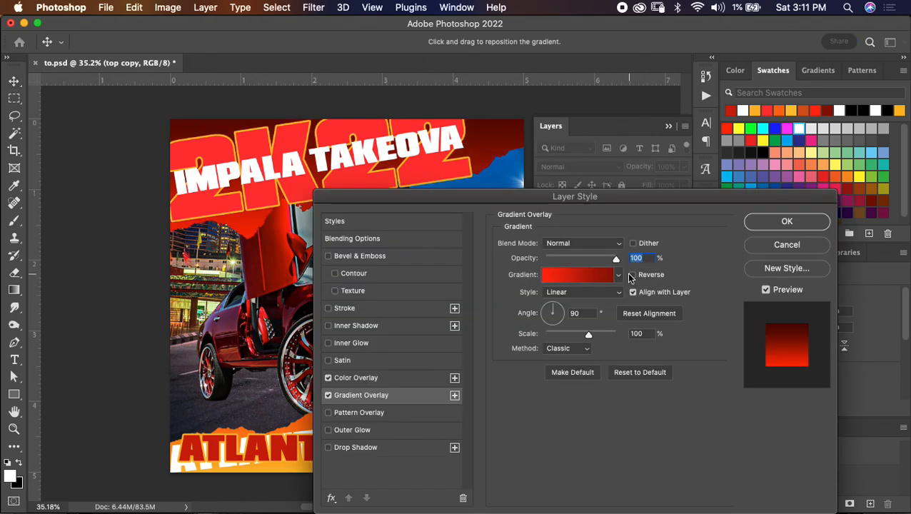
pyautogui.click(787, 222)
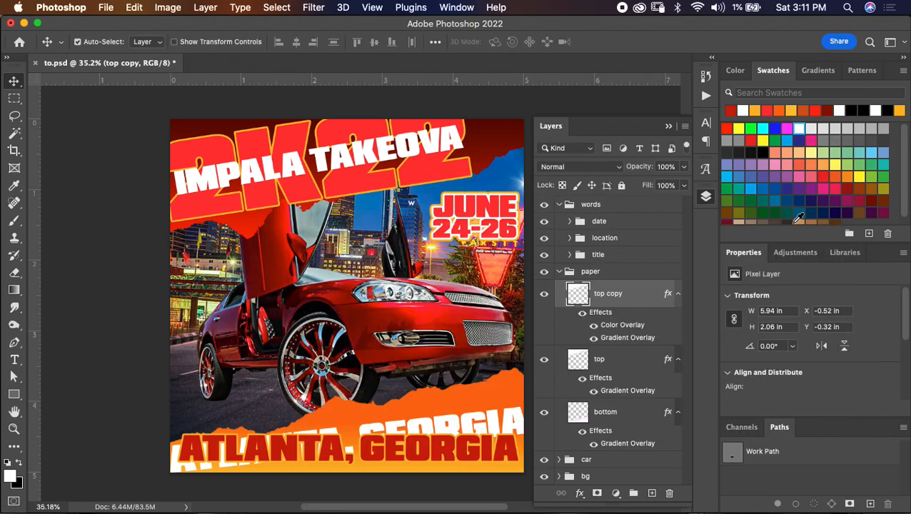
# - Copy the "top copy" paper layer's style and paste it onto the "2k22" text layer in the title group
pyautogui.rightClick(612, 327)
pyautogui.click(654, 426)
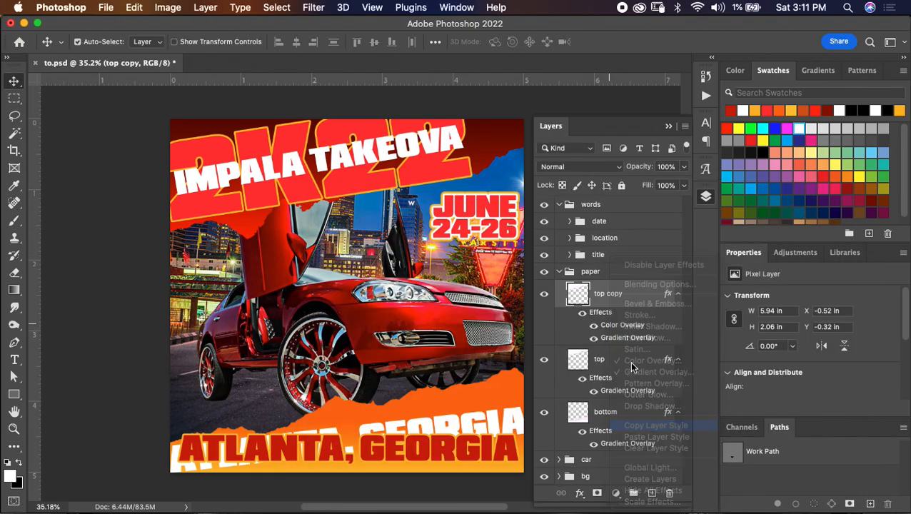
pyautogui.click(560, 272)
pyautogui.click(569, 255)
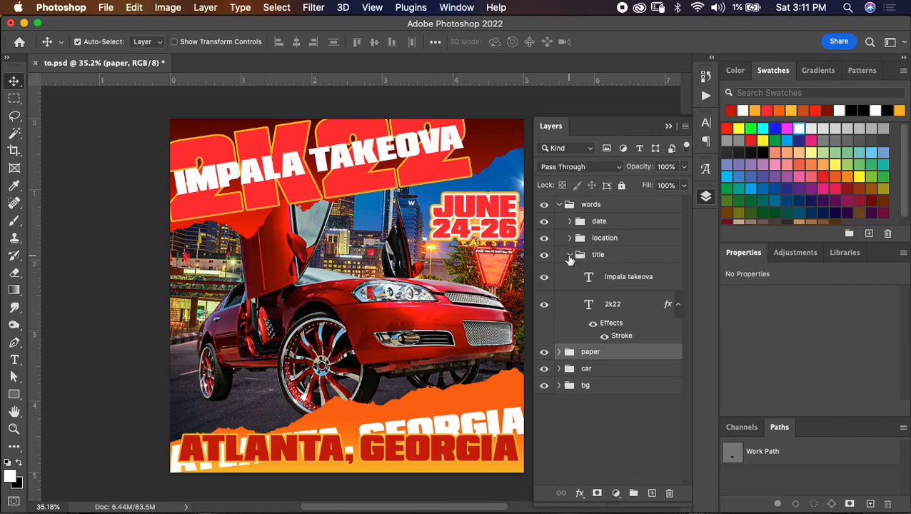
pyautogui.click(628, 306)
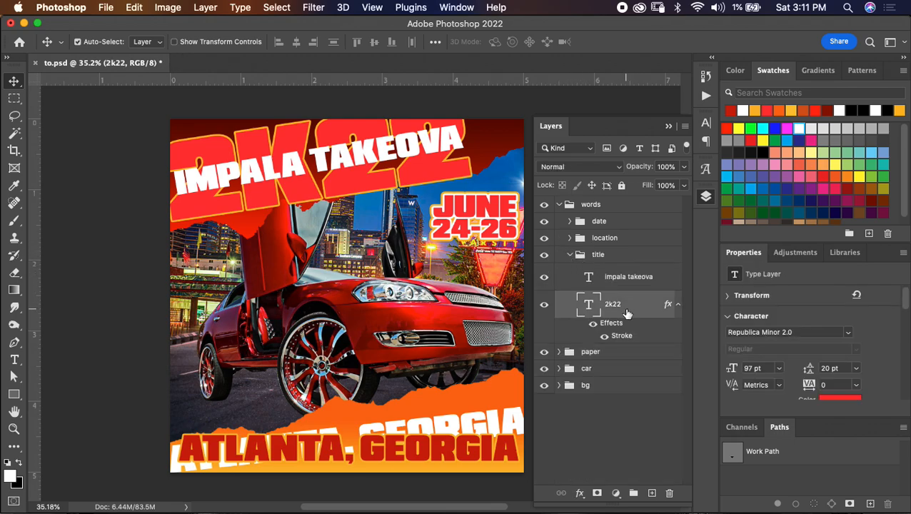
pyautogui.rightClick(623, 306)
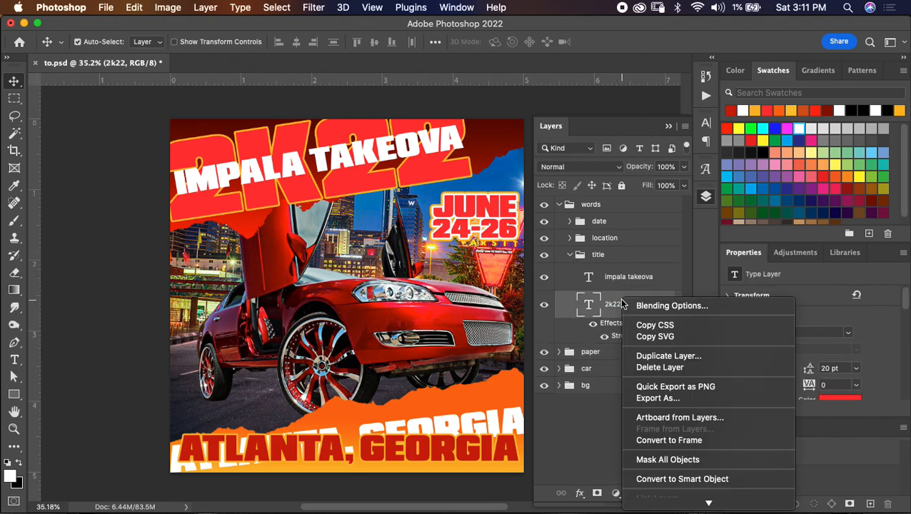
pyautogui.moveTo(668, 507)
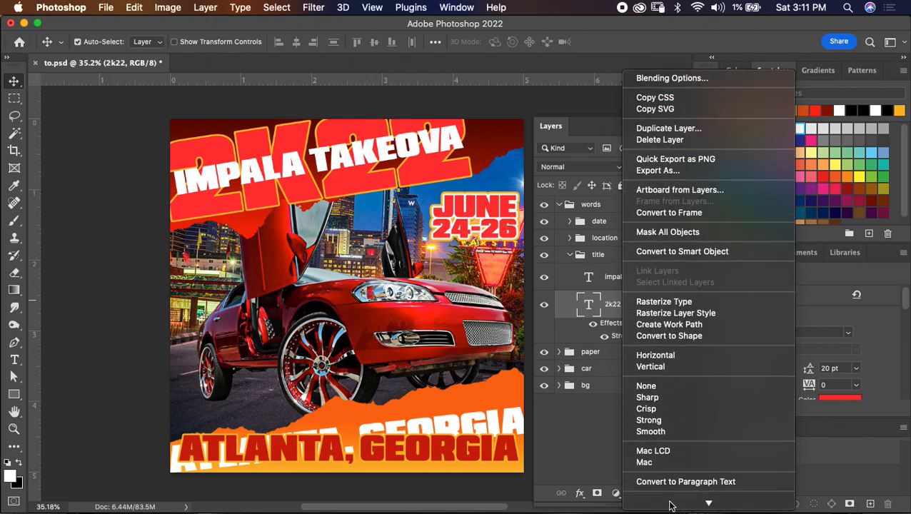
pyautogui.click(668, 449)
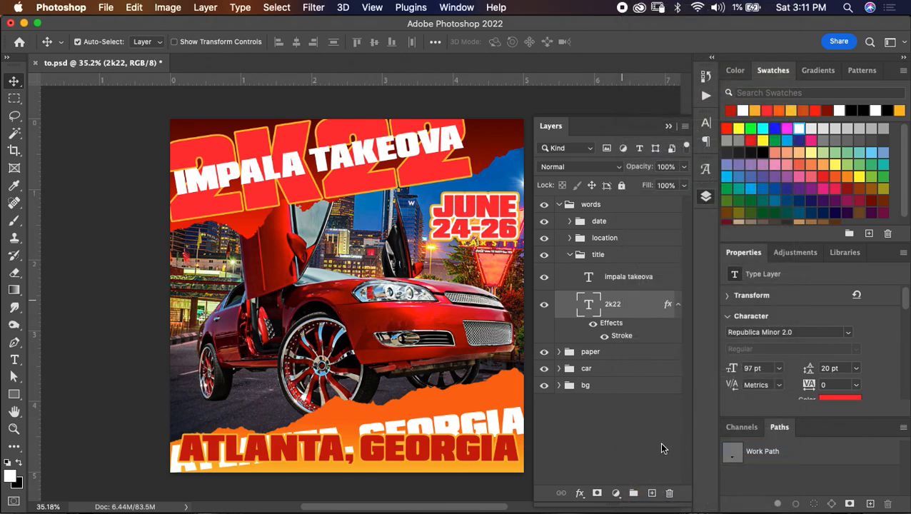
# - Set the "2k22" text layer's stroke colour to yellow-orange fcb92b, sampled from the torn paper at the flyer's bottom
pyautogui.doubleClick(607, 324)
pyautogui.click(374, 311)
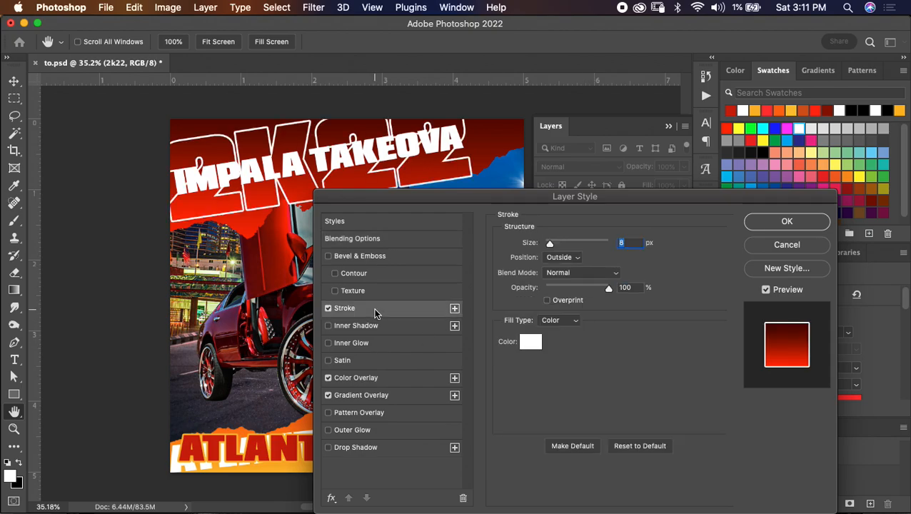
pyautogui.click(532, 342)
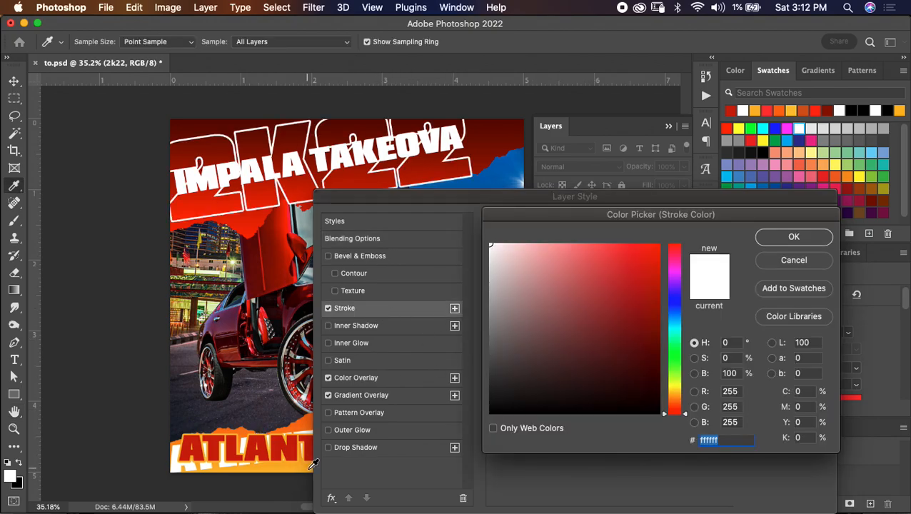
pyautogui.click(311, 466)
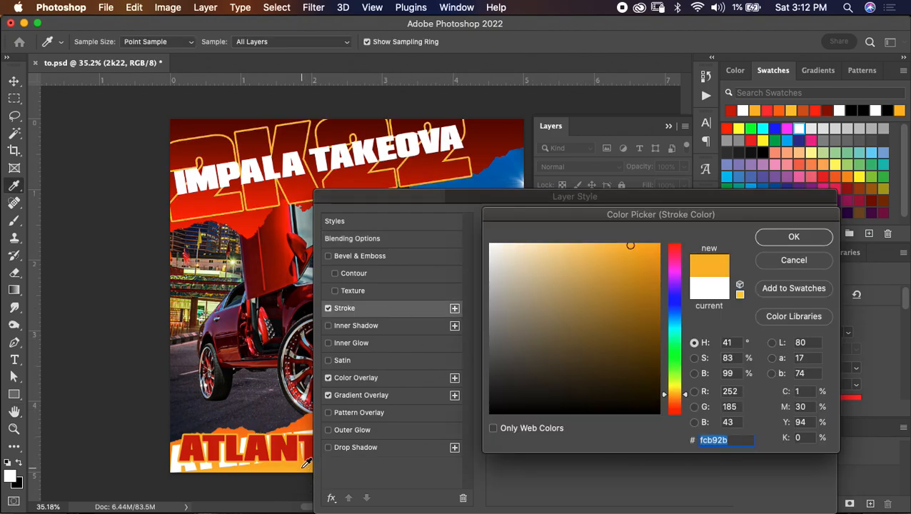
pyautogui.click(788, 240)
# - Reverse the gradient overlay on the "2k22" text layer and apply the layer style
pyautogui.click(416, 396)
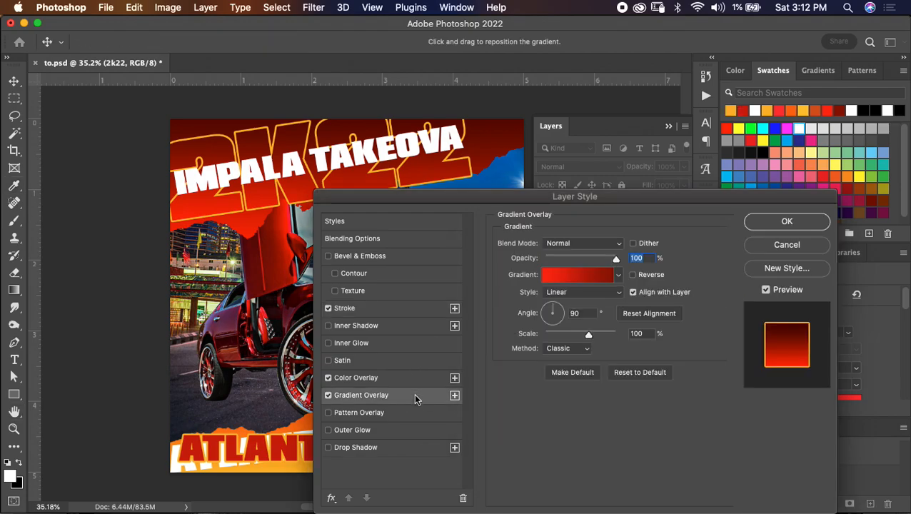
pyautogui.click(632, 276)
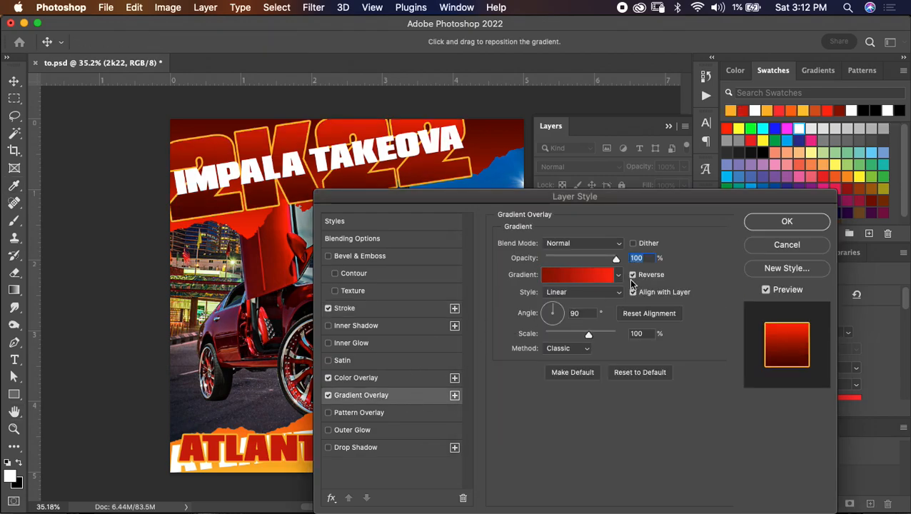
pyautogui.click(785, 221)
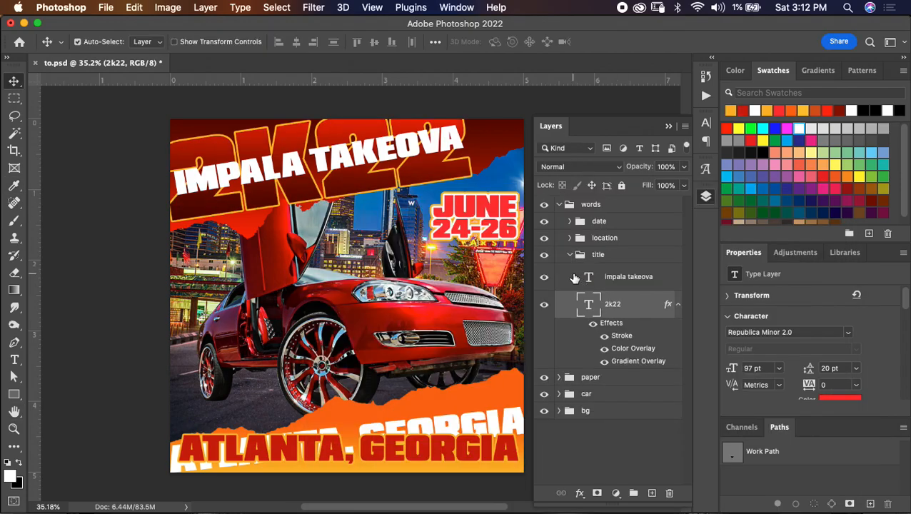
# - Lower the colour overlay opacity of the "2k22" text layer, save the document and collapse the title group
pyautogui.doubleClick(631, 362)
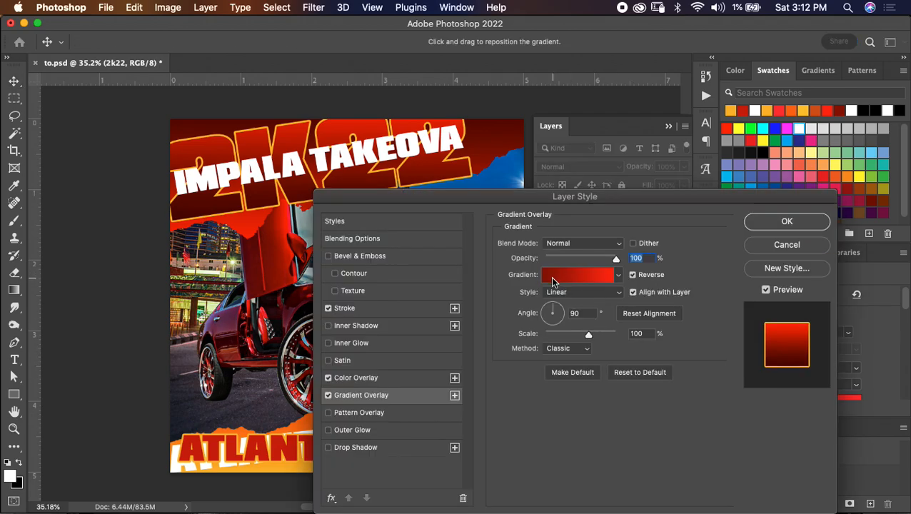
pyautogui.click(372, 309)
pyautogui.click(356, 378)
pyautogui.moveTo(609, 262); pyautogui.dragTo(567, 262)
pyautogui.press('Return')
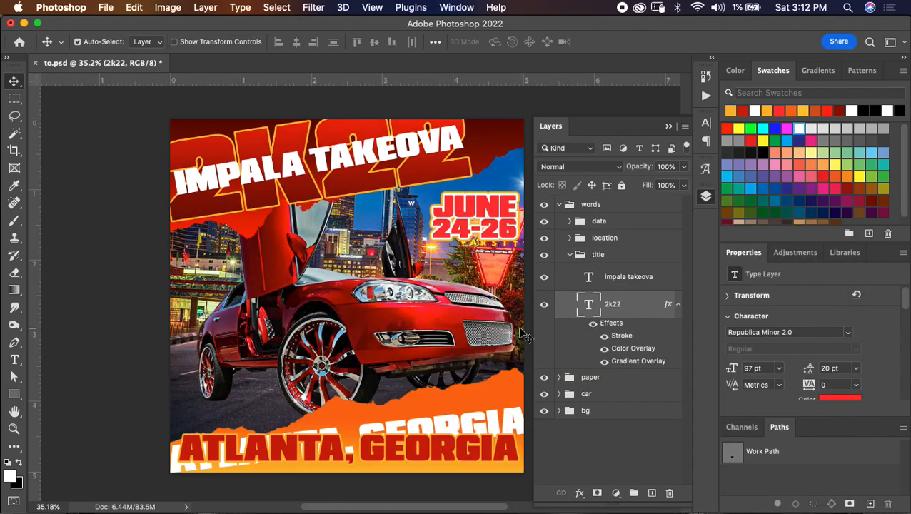
pyautogui.press('cmd+s')
pyautogui.click(569, 256)
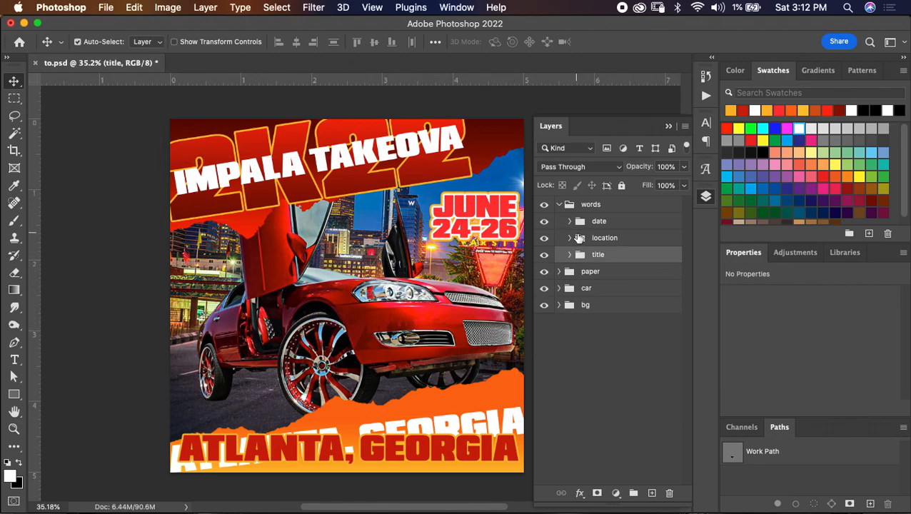
# - Add a colour overlay at slightly reduced opacity to the upper "atlanta, georgia" text layer in the location group and save the document
pyautogui.click(576, 243)
pyautogui.click(569, 238)
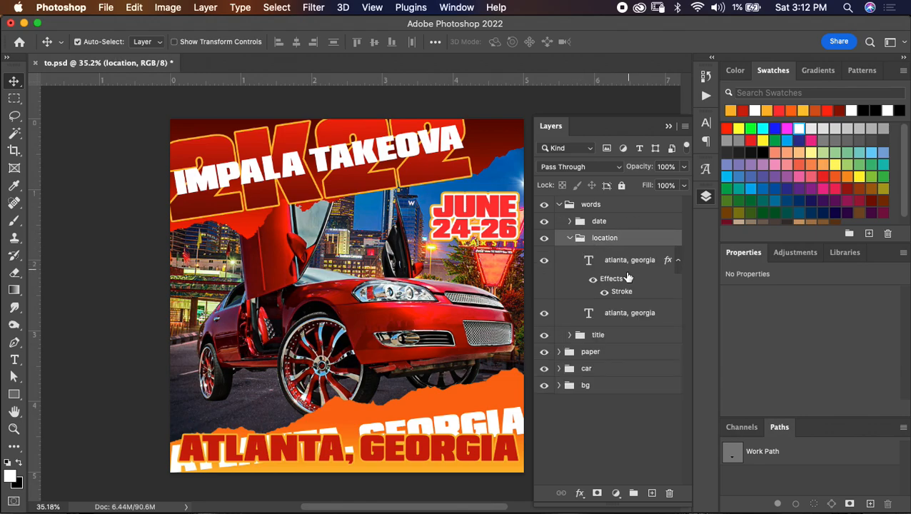
pyautogui.doubleClick(607, 278)
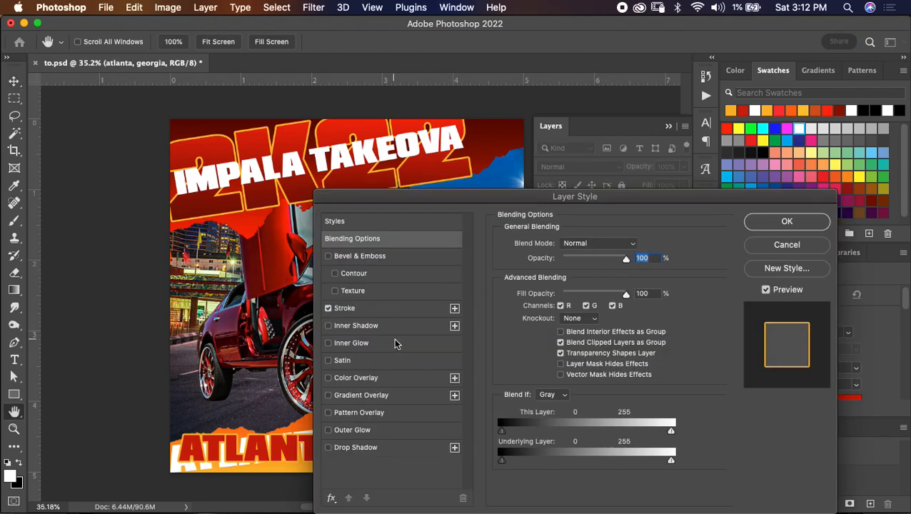
pyautogui.click(398, 380)
pyautogui.moveTo(606, 262); pyautogui.dragTo(596, 266)
pyautogui.click(765, 223)
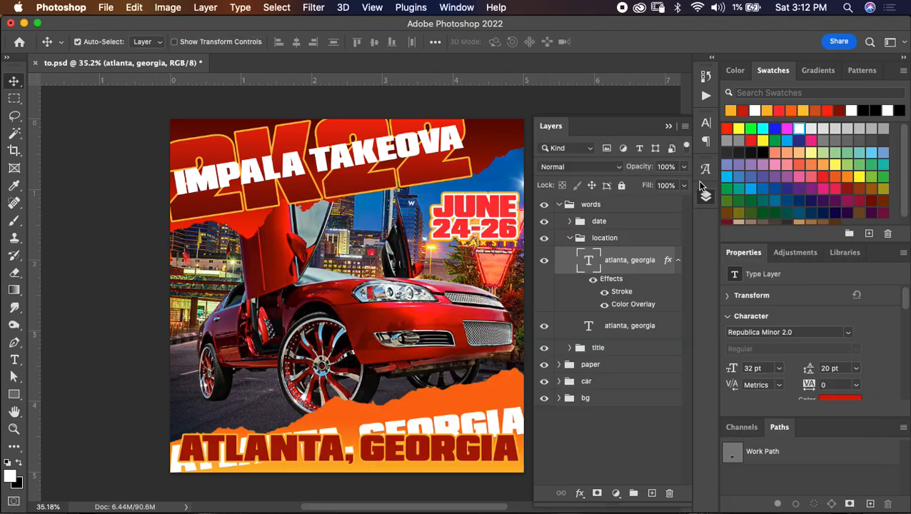
pyautogui.click(563, 238)
pyautogui.press('cmd+s')
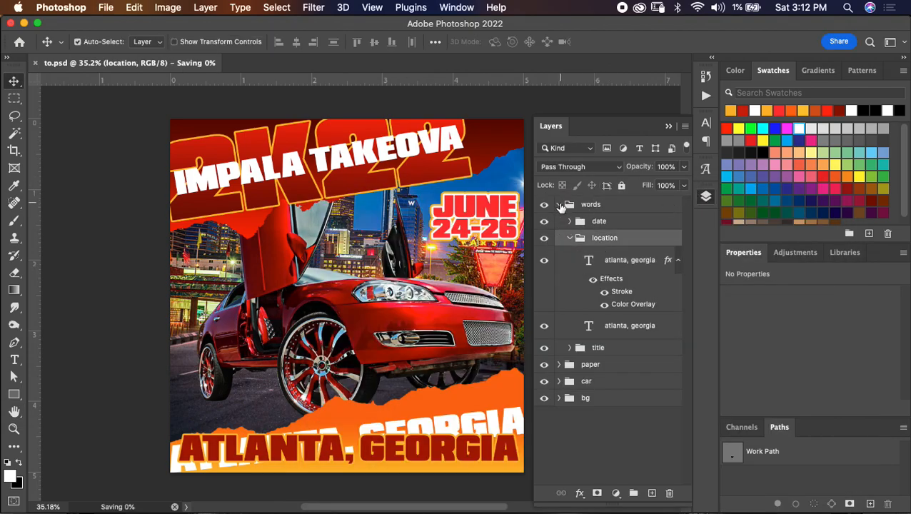
# - Collapse the location group and copy the layer style of the "2k22" text layer in the title group
pyautogui.click(559, 205)
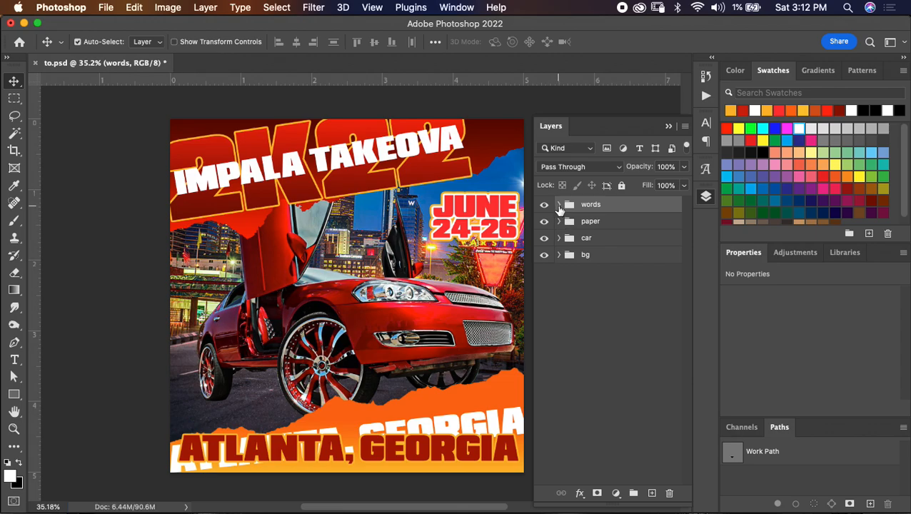
pyautogui.click(559, 205)
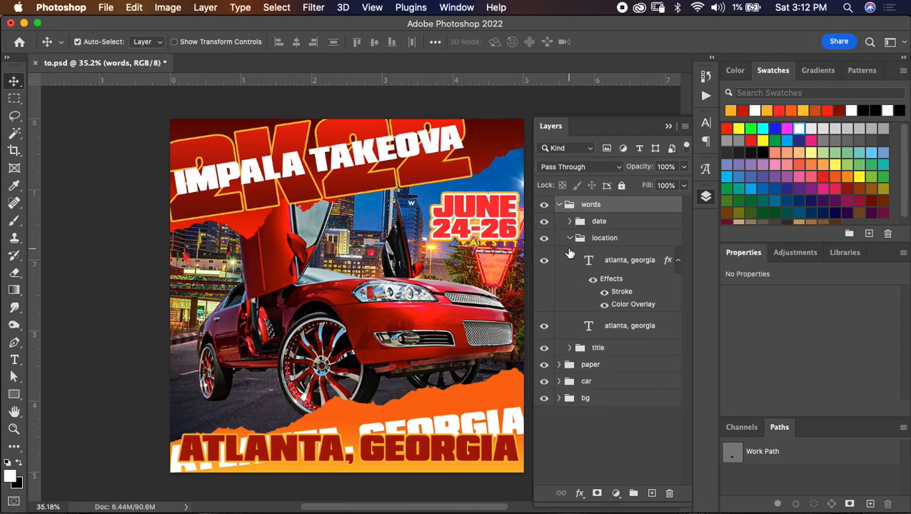
pyautogui.click(571, 242)
pyautogui.click(569, 237)
pyautogui.click(569, 255)
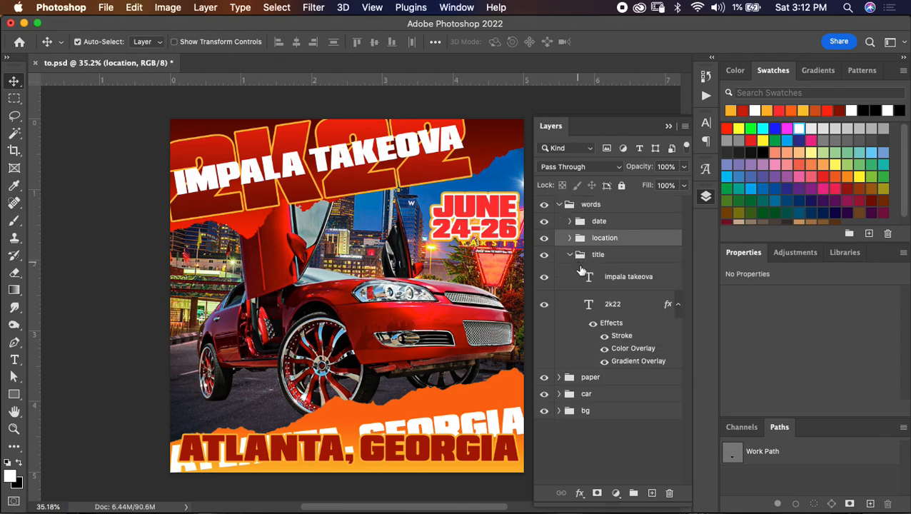
pyautogui.rightClick(634, 318)
pyautogui.moveTo(690, 503)
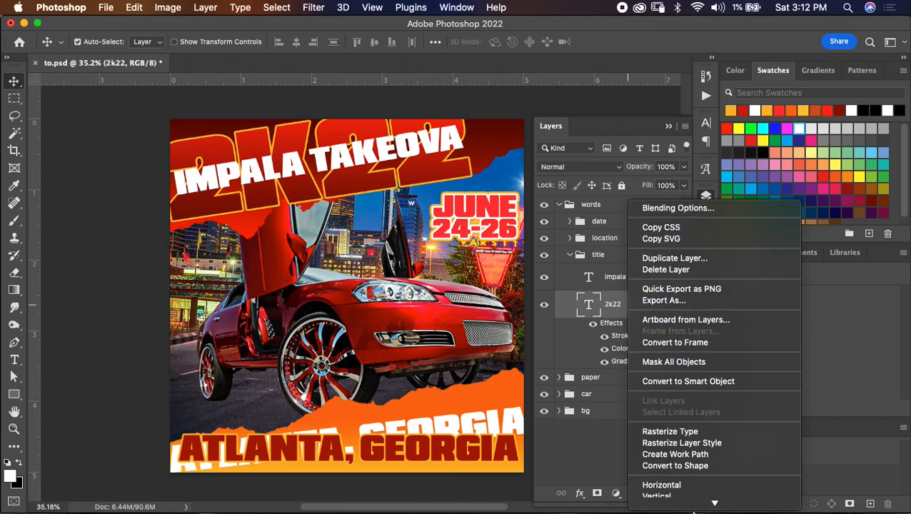
pyautogui.click(674, 477)
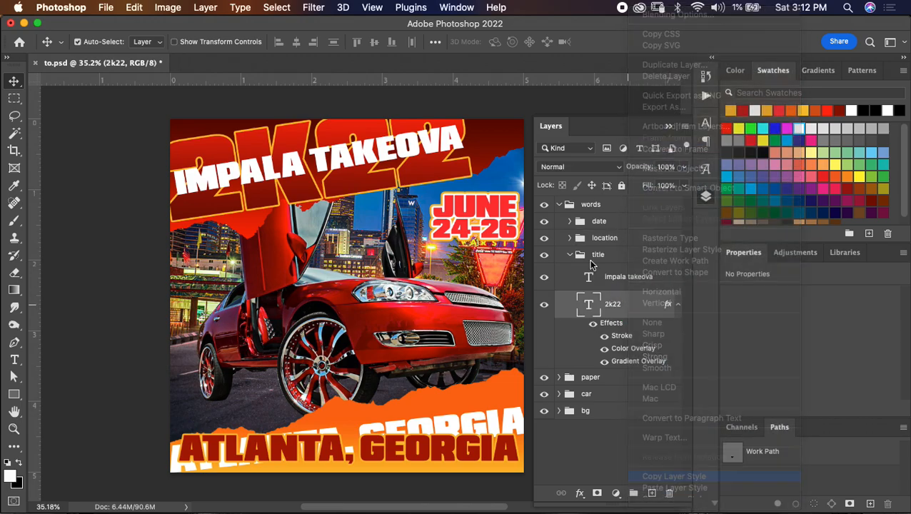
pyautogui.click(570, 256)
# - Turn on Color Overlay and Gradient Overlay for the "june 24-26 copy" text layer in the date group
pyautogui.click(569, 221)
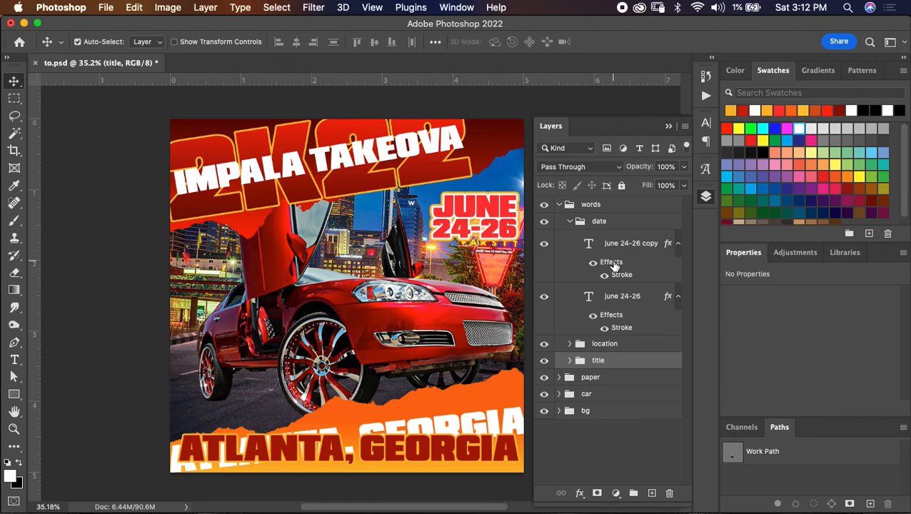
pyautogui.doubleClick(611, 263)
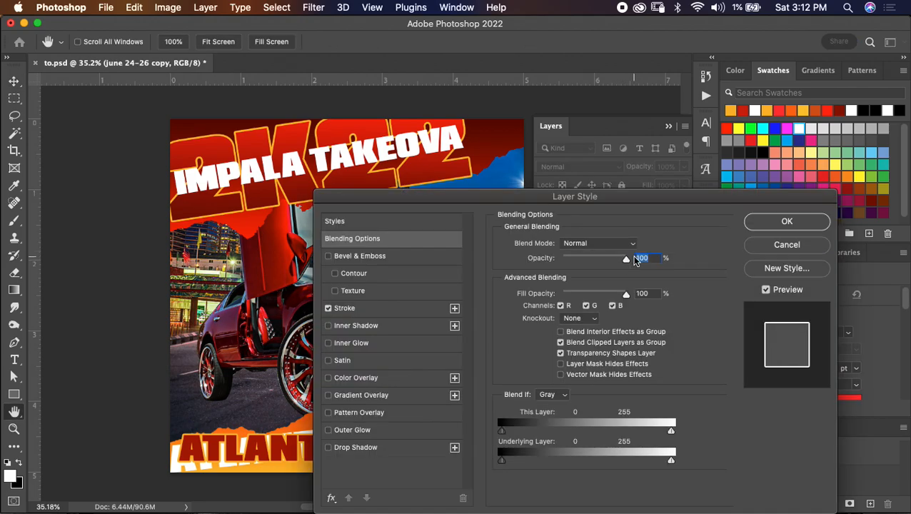
pyautogui.click(393, 379)
pyautogui.click(400, 397)
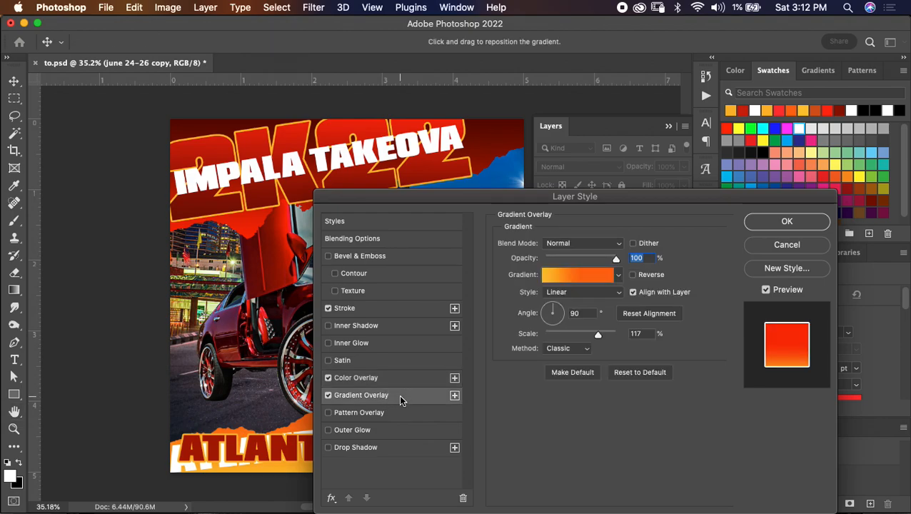
# - Change the date gradient's yellow starting colour stop to the bright red sampled from the 2K22 title
pyautogui.click(564, 276)
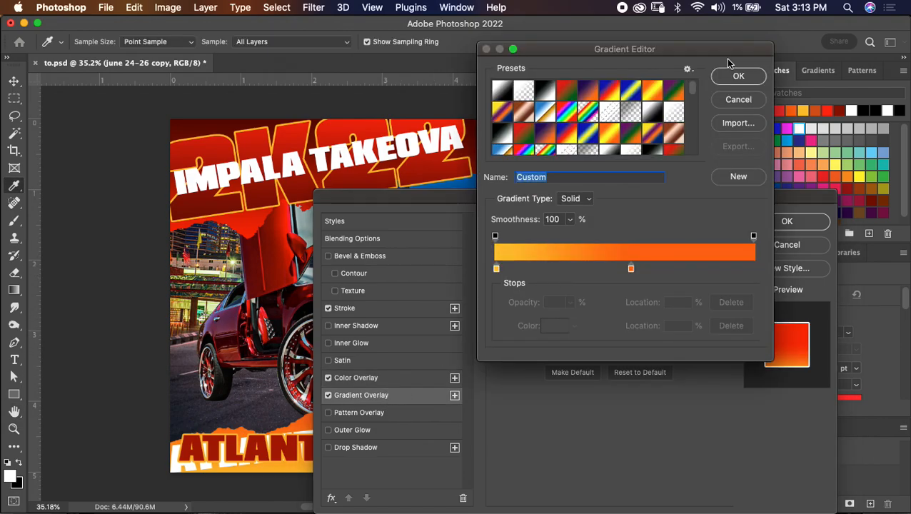
pyautogui.moveTo(724, 46); pyautogui.dragTo(762, 158)
pyautogui.click(534, 380)
pyautogui.click(594, 437)
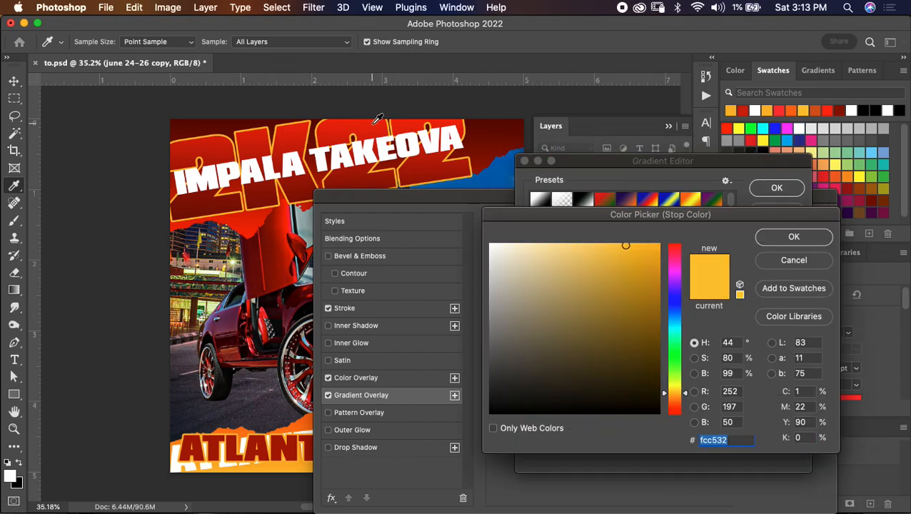
pyautogui.click(375, 122)
pyautogui.click(804, 238)
# - Change the date gradient's orange stop to dark red 990404 at 100% location and apply the layer style
pyautogui.click(669, 382)
pyautogui.click(594, 437)
pyautogui.click(386, 176)
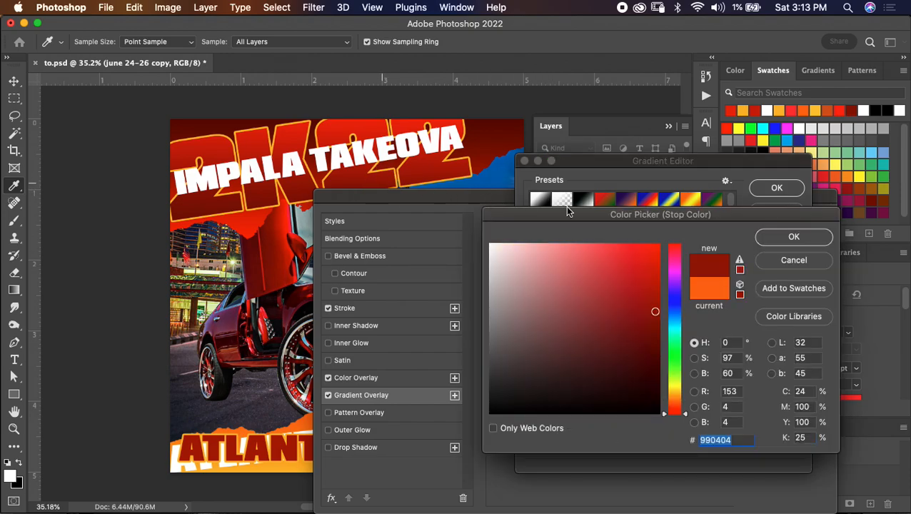
pyautogui.click(810, 238)
pyautogui.moveTo(666, 384); pyautogui.dragTo(775, 378)
pyautogui.write('100')
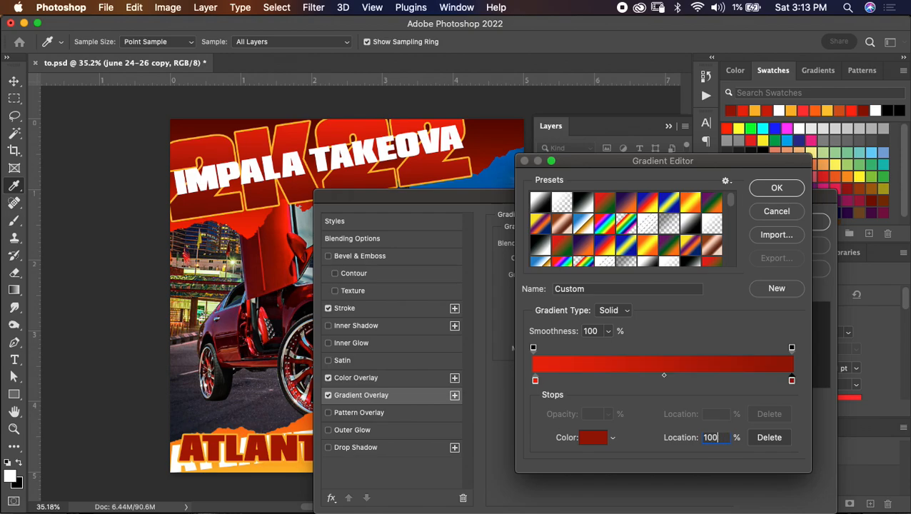
pyautogui.click(776, 188)
pyautogui.click(813, 220)
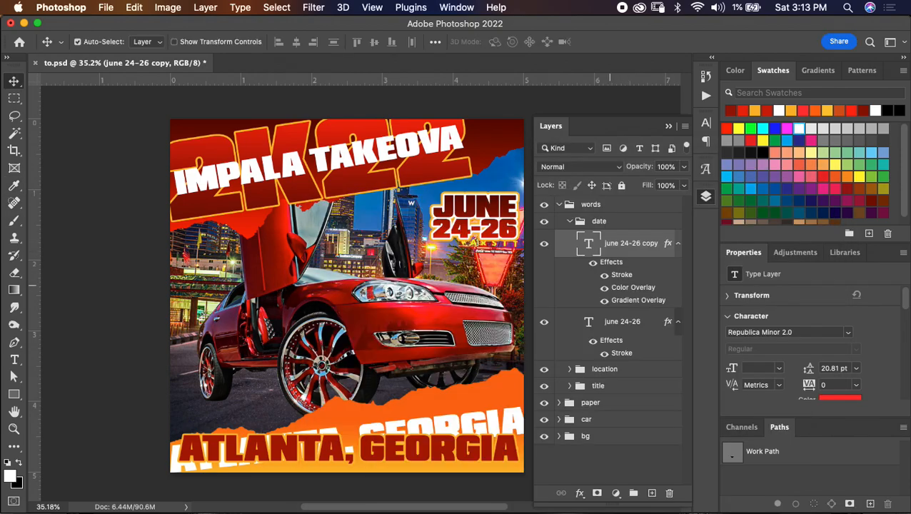
# - Hide the colour overlay on the "june 24-26 copy" layer, keeping its gradient overlay, and save the document
pyautogui.click(605, 287)
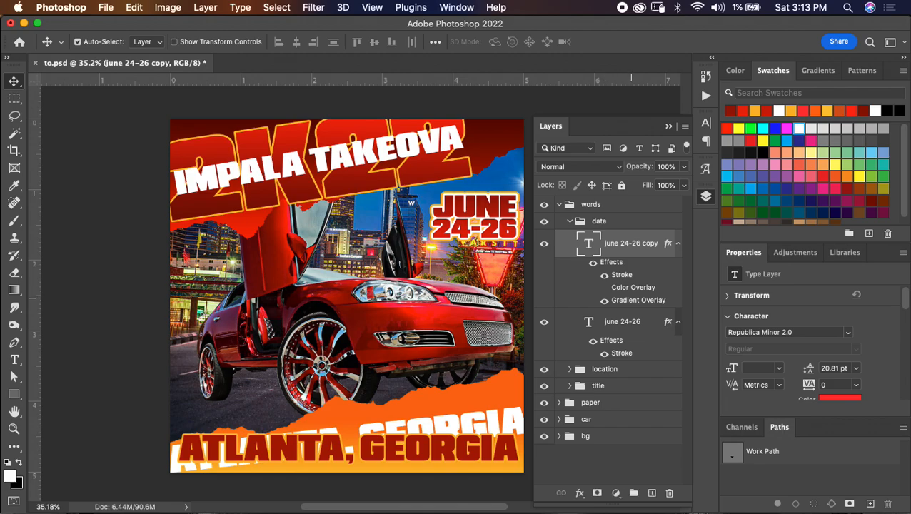
pyautogui.doubleClick(636, 301)
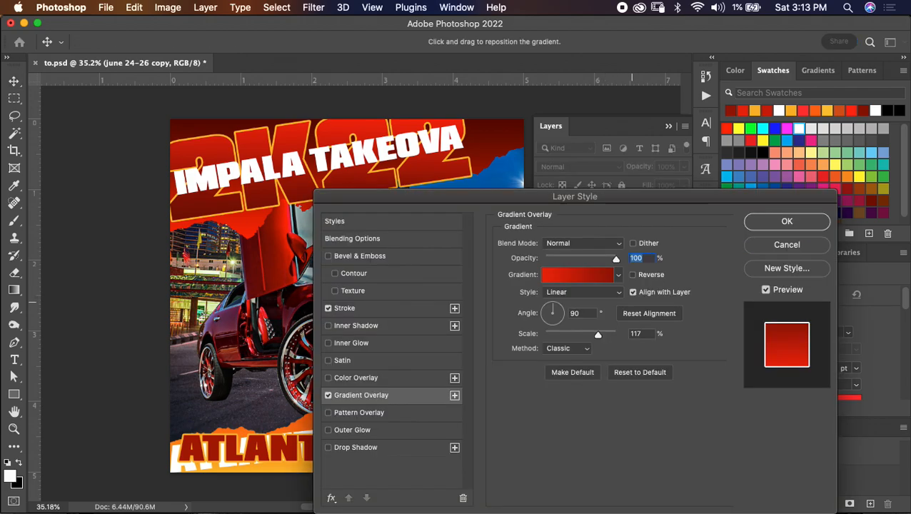
pyautogui.click(786, 221)
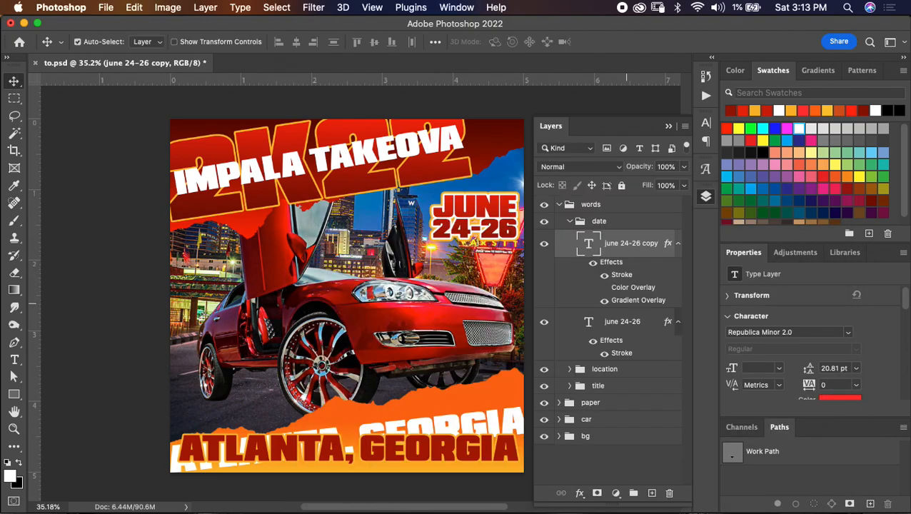
pyautogui.press('super+s')
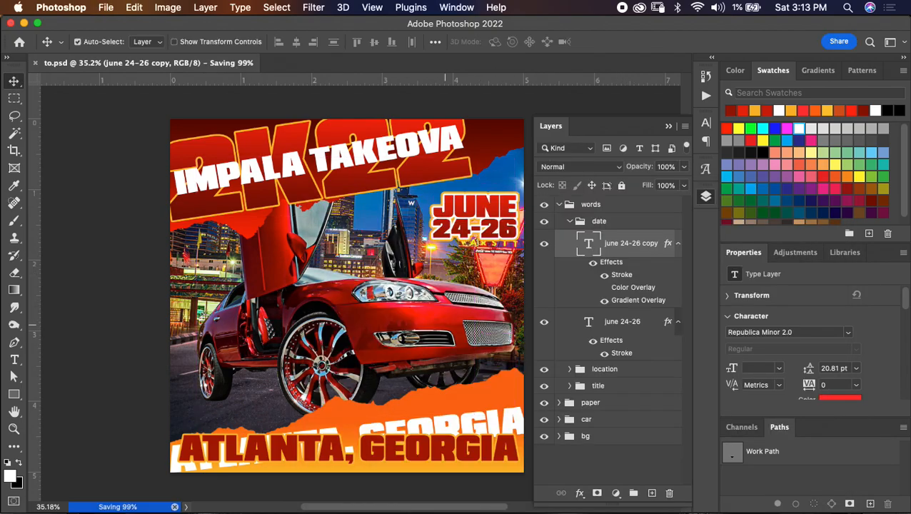
# - Collapse the words group and add a new empty layer between the car and bg groups
pyautogui.hscroll(2, 343, 295)
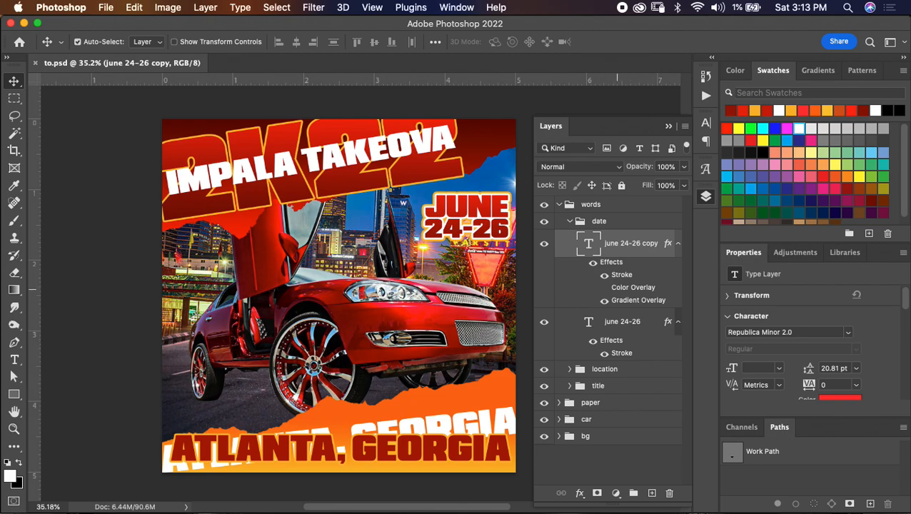
pyautogui.click(561, 204)
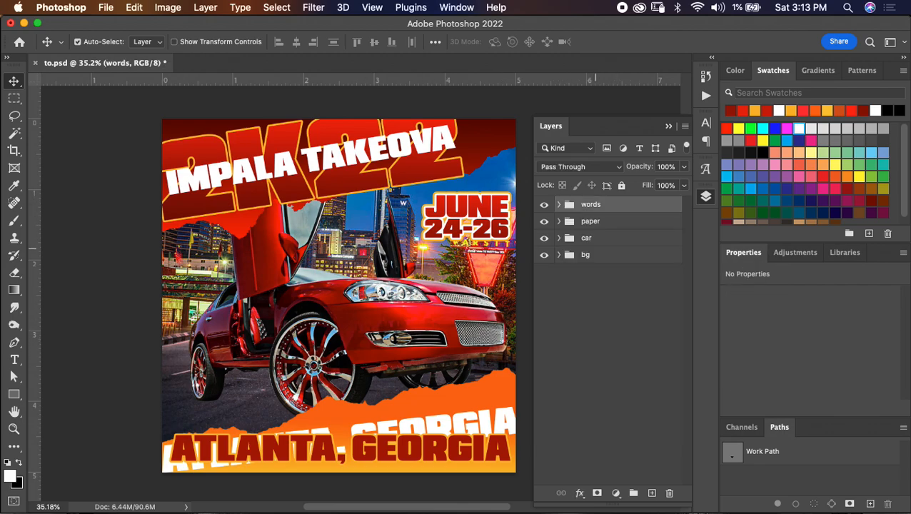
pyautogui.click(612, 250)
pyautogui.click(651, 493)
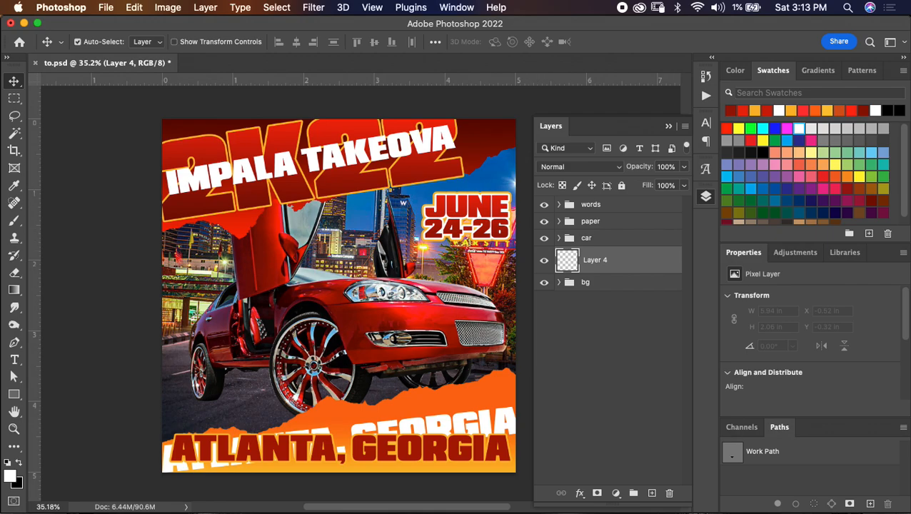
# - Set up a soft round brush at 1000 px size and 0% hardness with the yellow-orange swatch as foreground colour
pyautogui.click(755, 111)
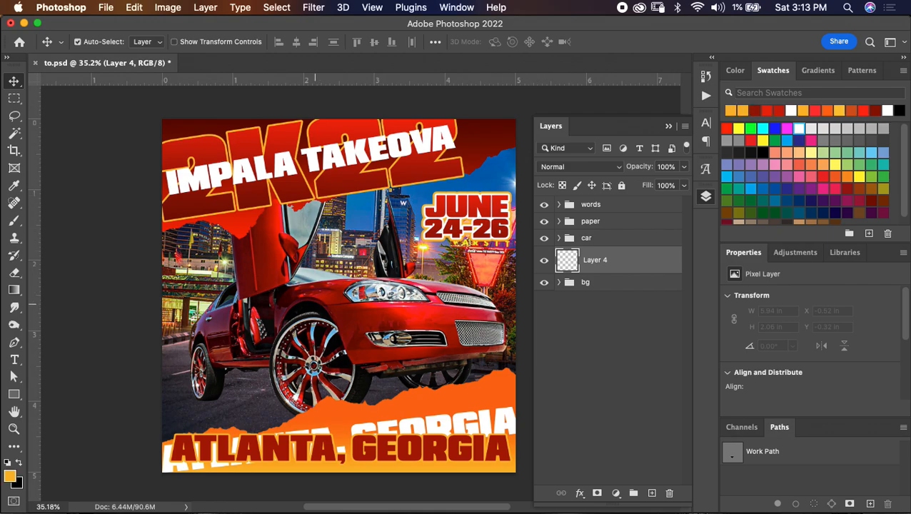
pyautogui.press('b')
pyautogui.press(']')
pyautogui.press(']')
pyautogui.press(']')
pyautogui.press(']')
pyautogui.press(']')
pyautogui.press(']')
pyautogui.press(']')
pyautogui.press(']')
pyautogui.press(']')
pyautogui.press(']')
pyautogui.press(']')
pyautogui.rightClick(332, 273)
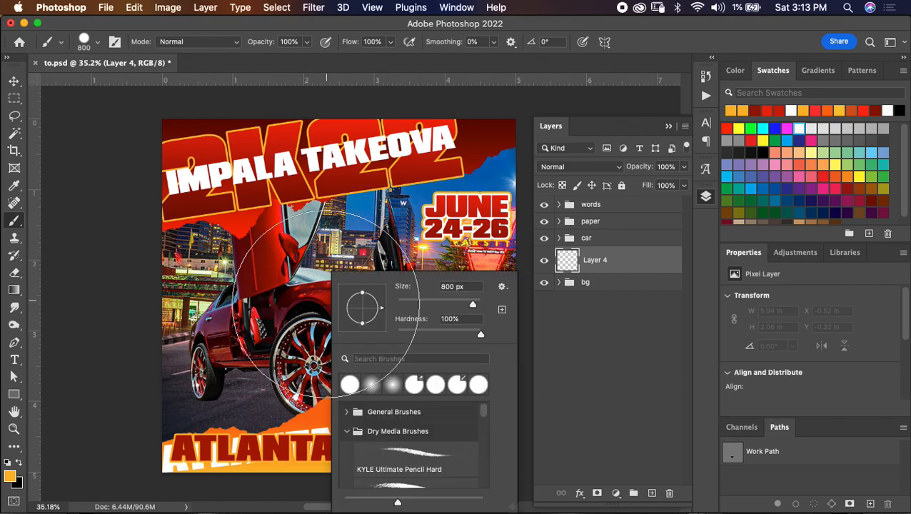
pyautogui.click(349, 385)
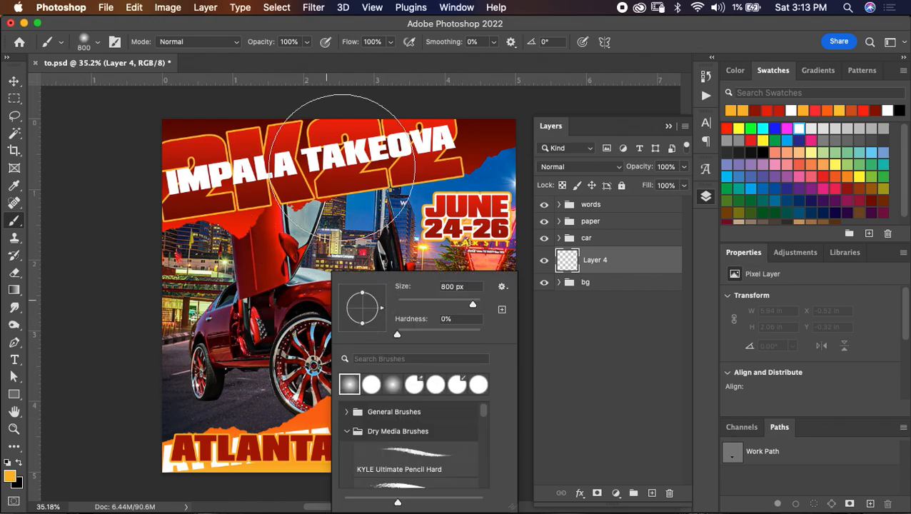
pyautogui.press('Return')
pyautogui.press(']')
pyautogui.press(']')
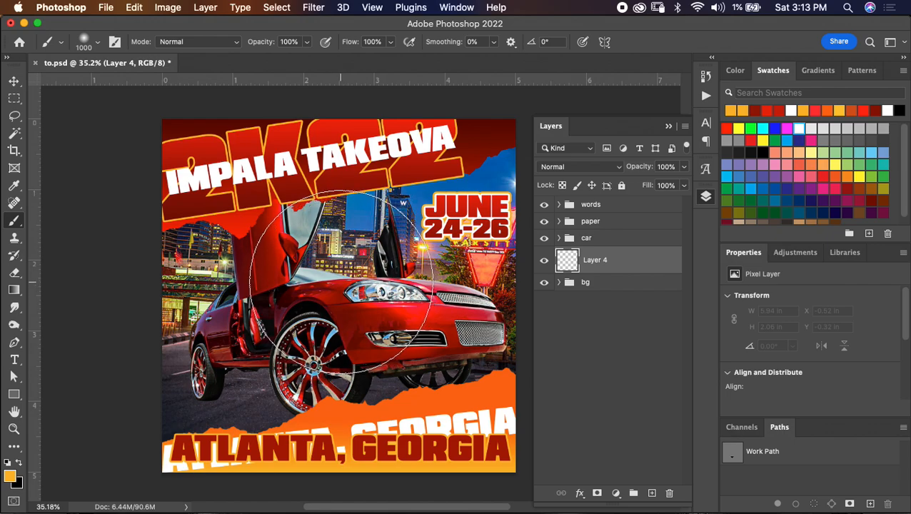
# - Paint a soft yellow-orange glow across the skyline behind the car on Layer 4 and set the layer's blend mode to Screen
pyautogui.click(377, 263)
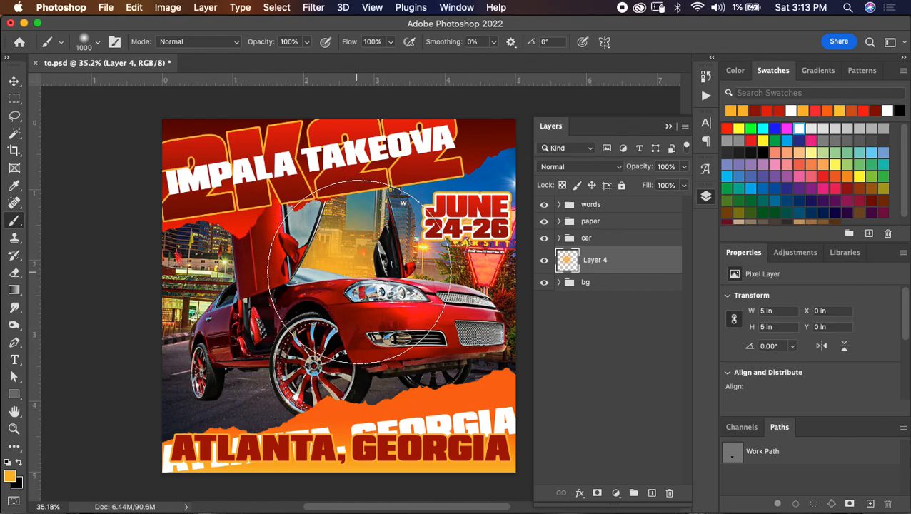
pyautogui.press('super+z')
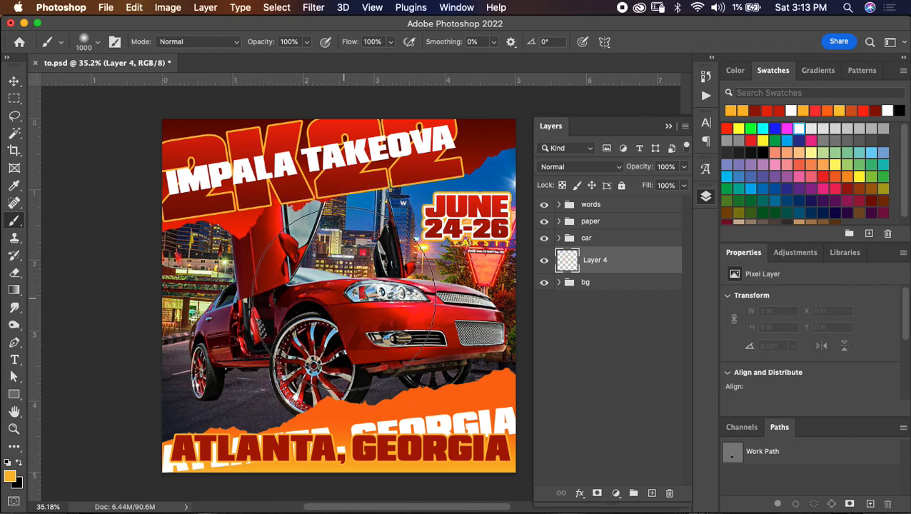
pyautogui.click(380, 298)
pyautogui.press('[')
pyautogui.press('[')
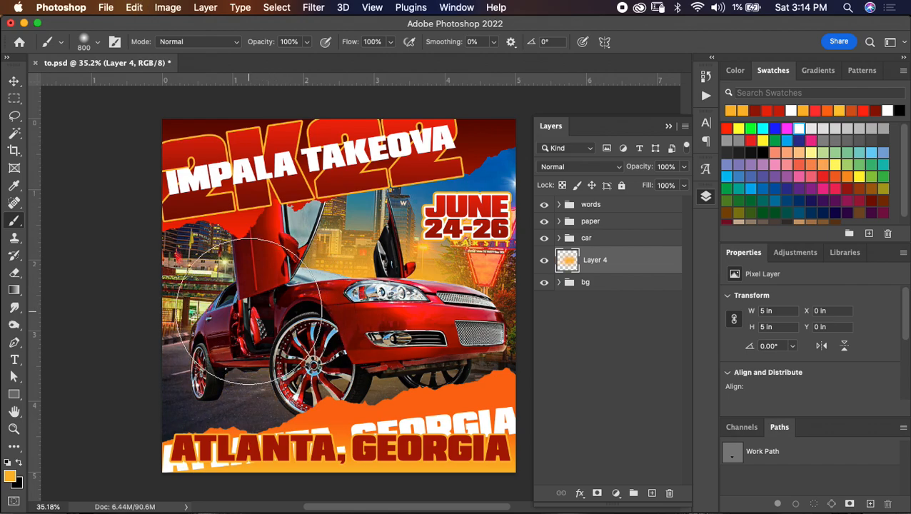
pyautogui.press('[')
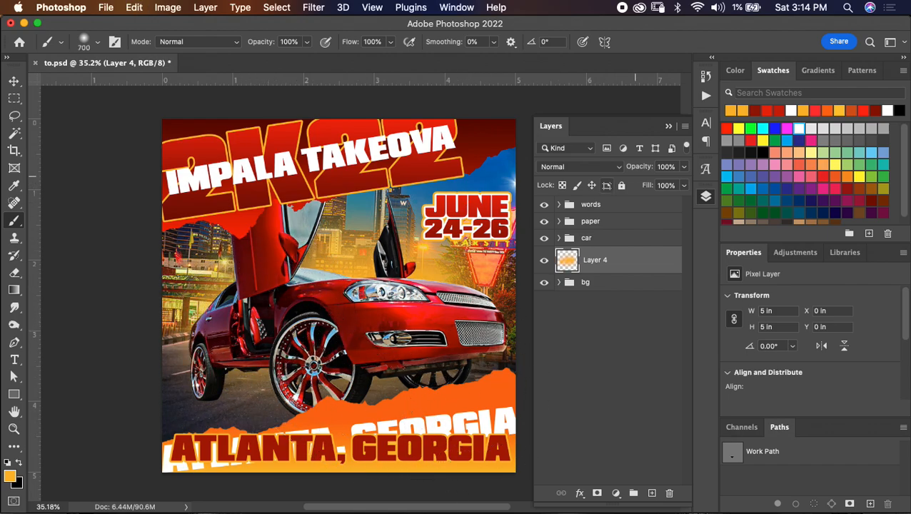
pyautogui.click(580, 166)
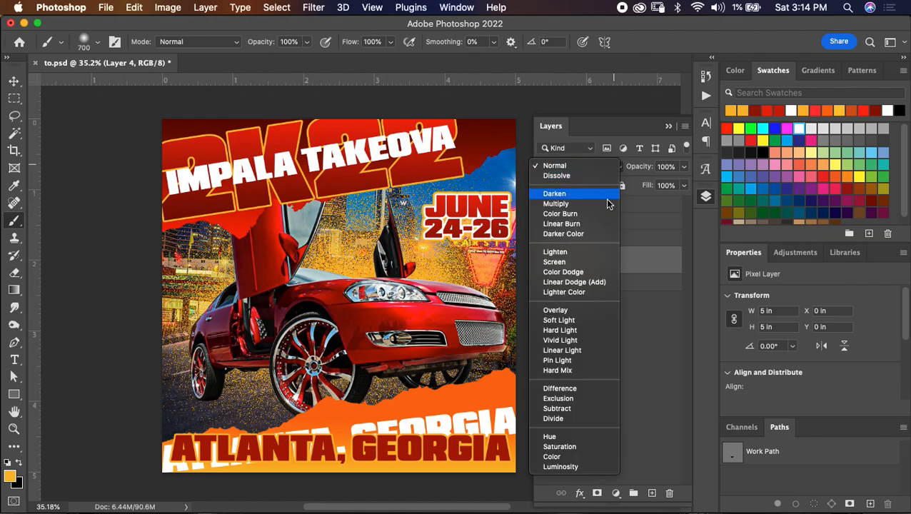
pyautogui.click(566, 263)
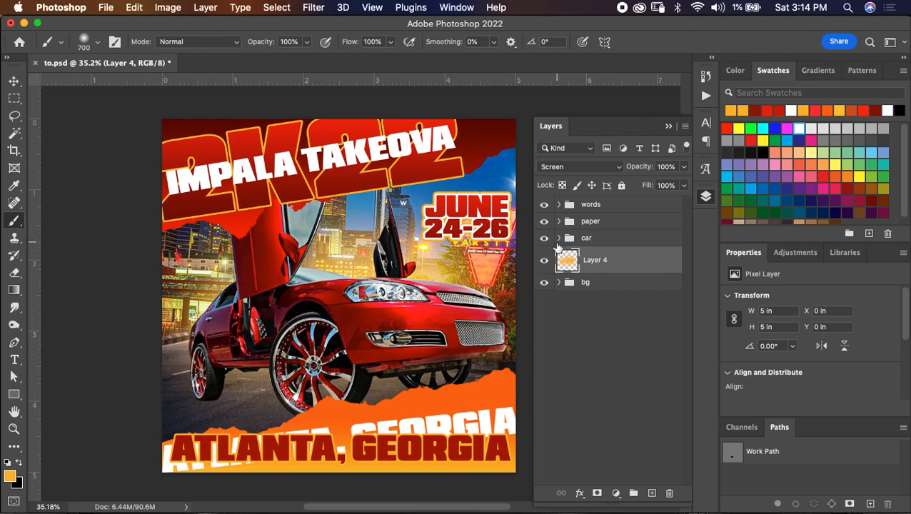
# - Add a new layer directly above the bg group and paint a soft black shadow around the front wheel with a 300 px brush
pyautogui.click(612, 289)
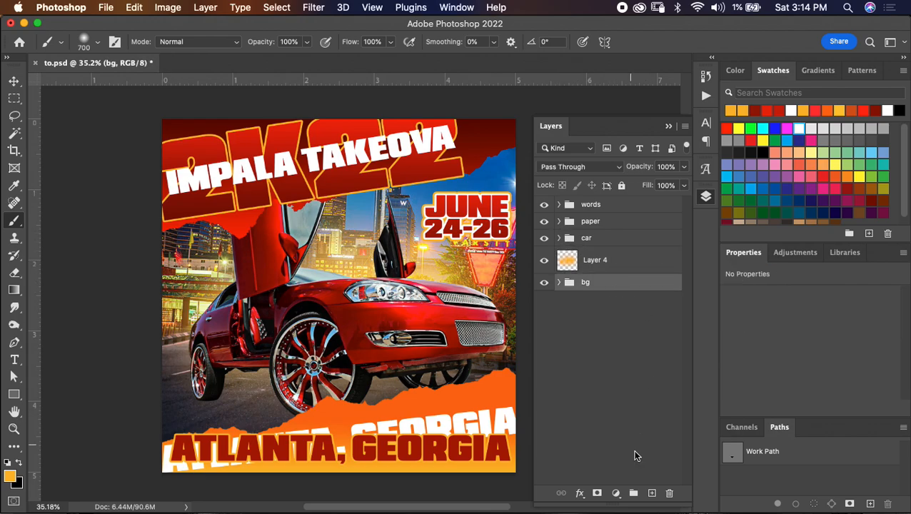
pyautogui.click(651, 492)
pyautogui.press('x')
pyautogui.press('[')
pyautogui.press('[')
pyautogui.press('[')
pyautogui.press('[')
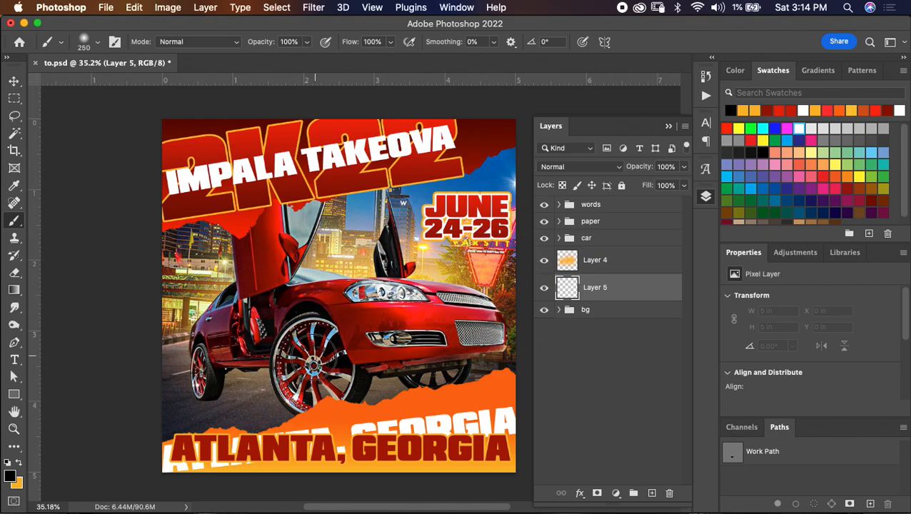
pyautogui.click(322, 381)
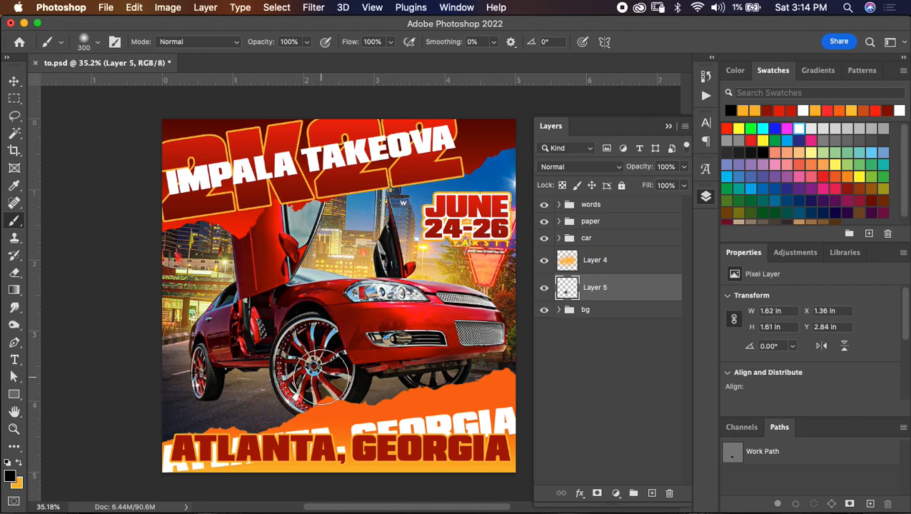
pyautogui.click(318, 375)
pyautogui.click(322, 372)
pyautogui.click(321, 371)
# - Extend the black ground shadow beneath the bumper and towards the rear wheel, and place Layer 5 above Layer 4
pyautogui.moveTo(630, 287); pyautogui.dragTo(628, 257)
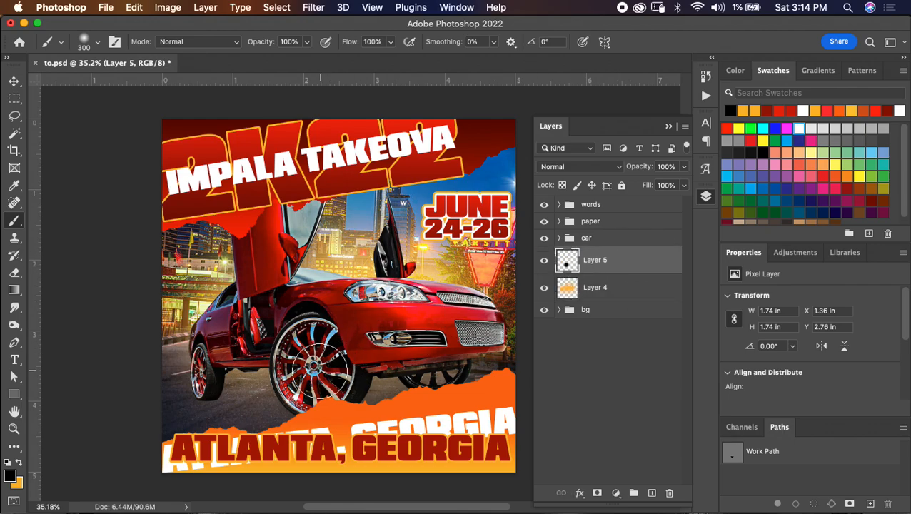
pyautogui.press(']')
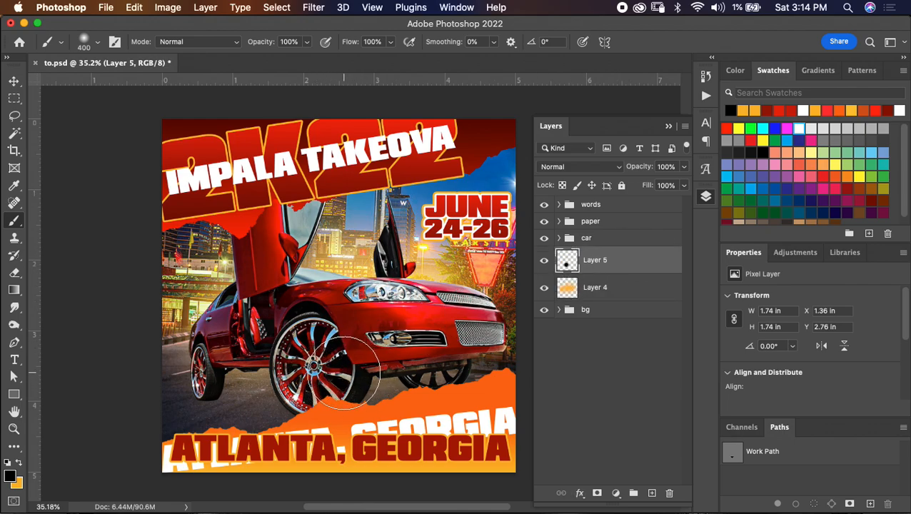
pyautogui.press('super+bracketleft')
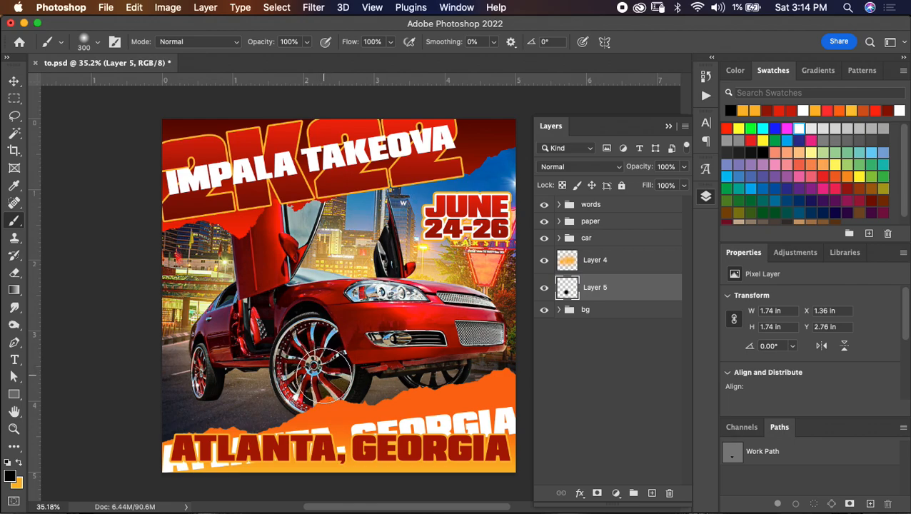
pyautogui.click(432, 360)
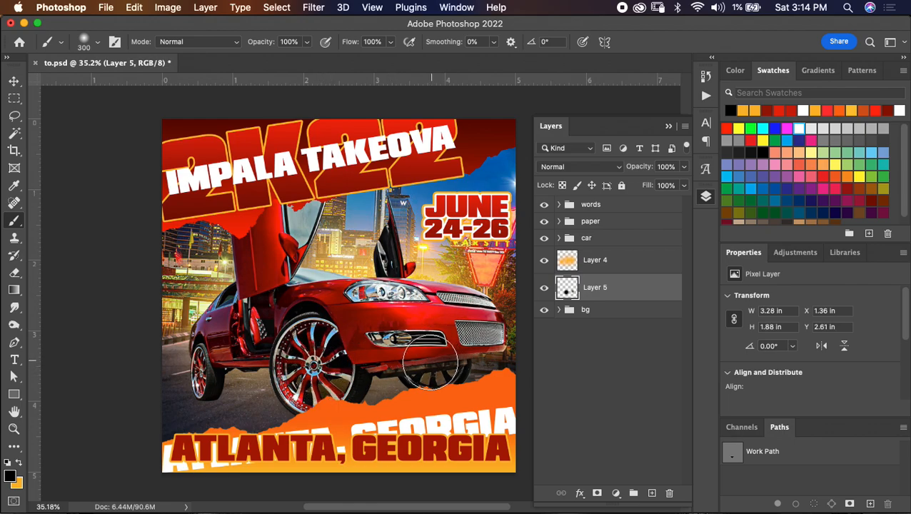
pyautogui.click(382, 379)
pyautogui.click(371, 385)
pyautogui.moveTo(606, 284); pyautogui.dragTo(604, 264)
pyautogui.moveTo(244, 369); pyautogui.dragTo(303, 392)
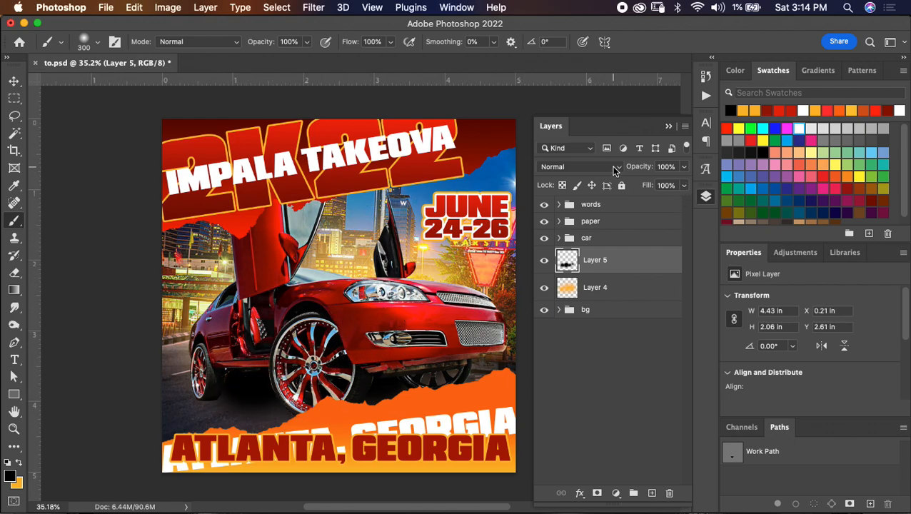
# - Set Layer 5's blend mode to Soft Light and place a duplicate of it above the car group
pyautogui.click(614, 170)
pyautogui.click(581, 316)
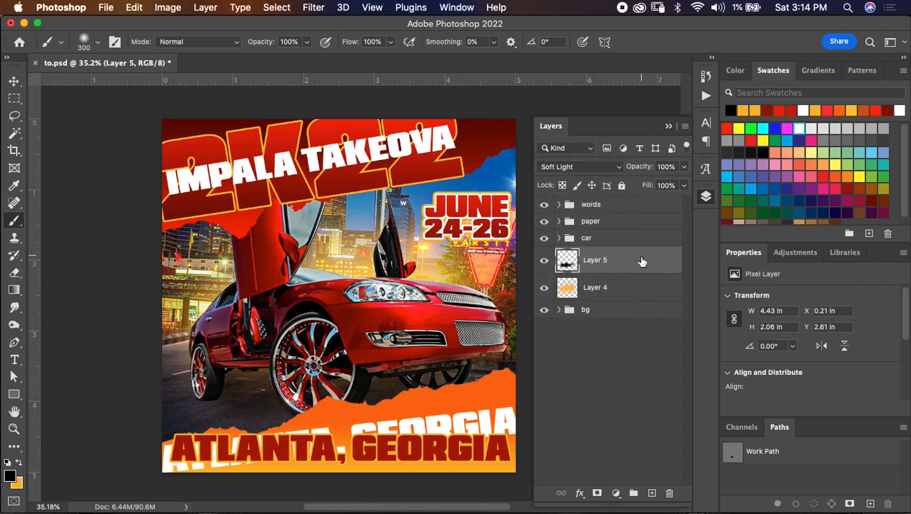
pyautogui.press('super+j')
pyautogui.moveTo(630, 260); pyautogui.dragTo(628, 234)
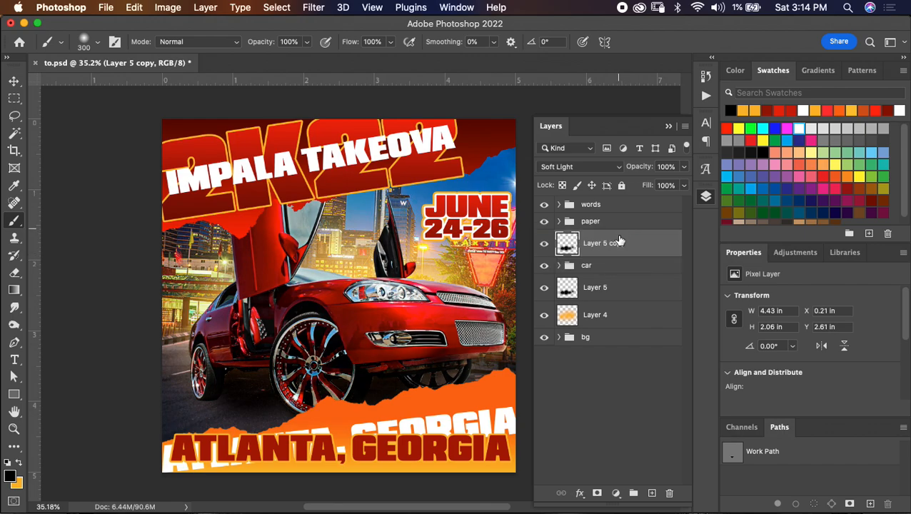
# - Add a layer mask to Layer 5 copy and mask the shadow off the car's side and front fender with a 400 px brush
pyautogui.click(596, 493)
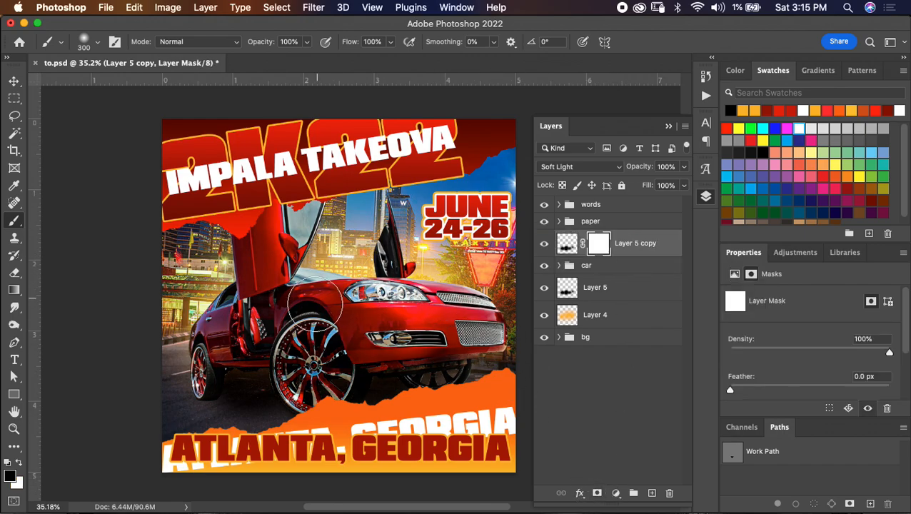
pyautogui.click(566, 243)
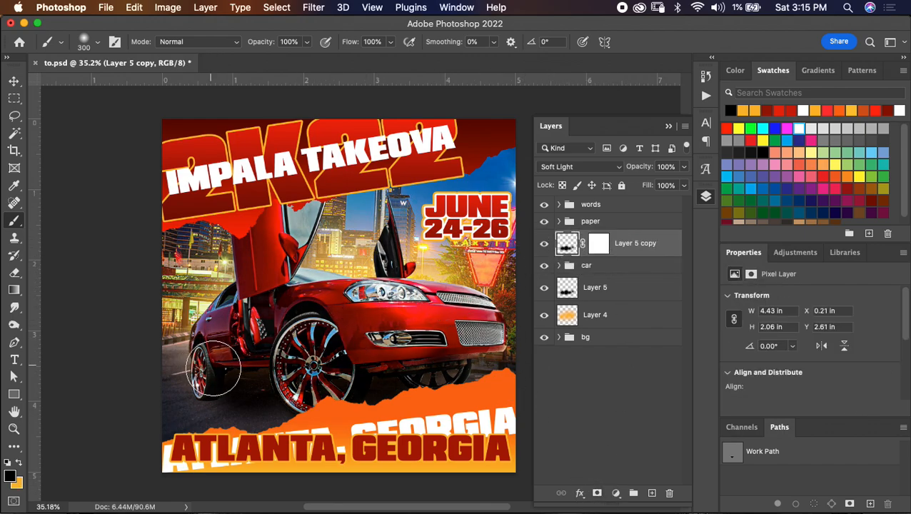
pyautogui.moveTo(214, 377); pyautogui.dragTo(221, 374)
pyautogui.press('super+z')
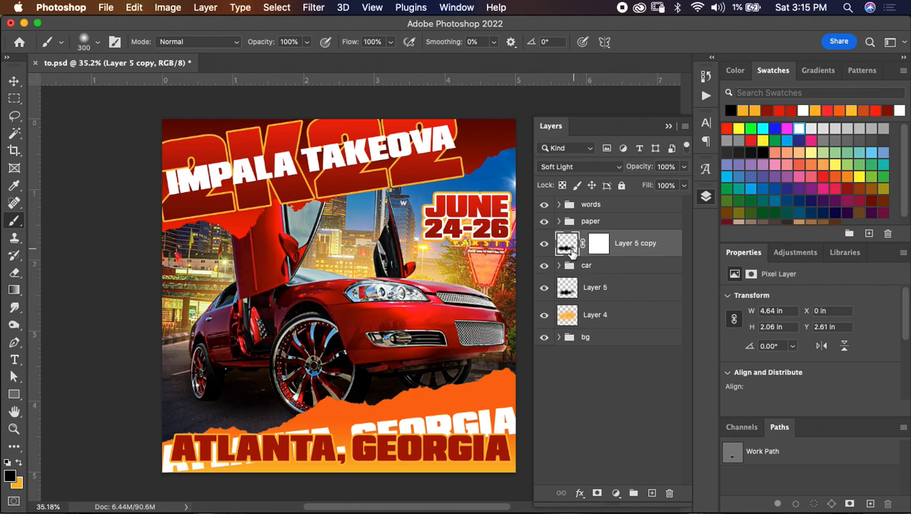
pyautogui.click(598, 244)
pyautogui.press(']')
pyautogui.moveTo(212, 300); pyautogui.dragTo(232, 322)
pyautogui.moveTo(320, 324)
pyautogui.mouseDown()
pyautogui.moveTo(321, 338)
pyautogui.moveTo(337, 328)
pyautogui.moveTo(316, 324)
pyautogui.mouseUp()
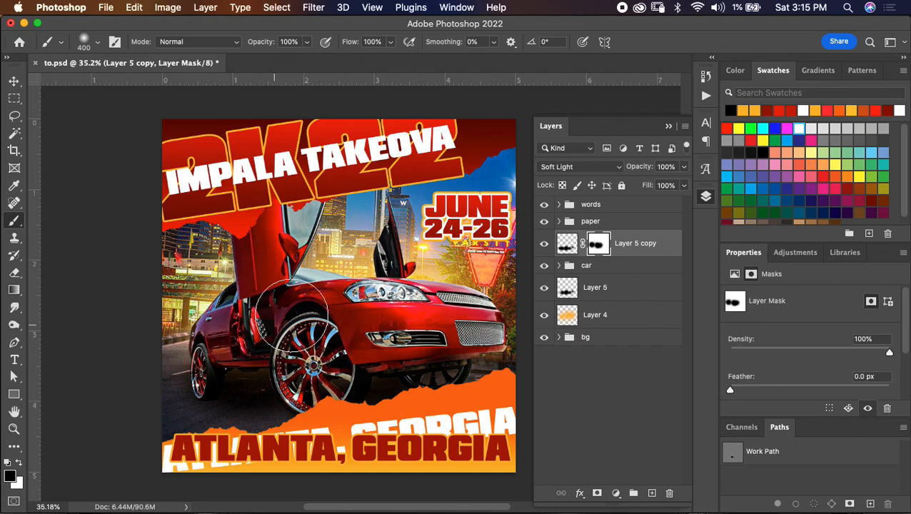
# - Lower Layer 5's opacity to 75%, brush more black behind the car's open door area, and save the document
pyautogui.click(612, 292)
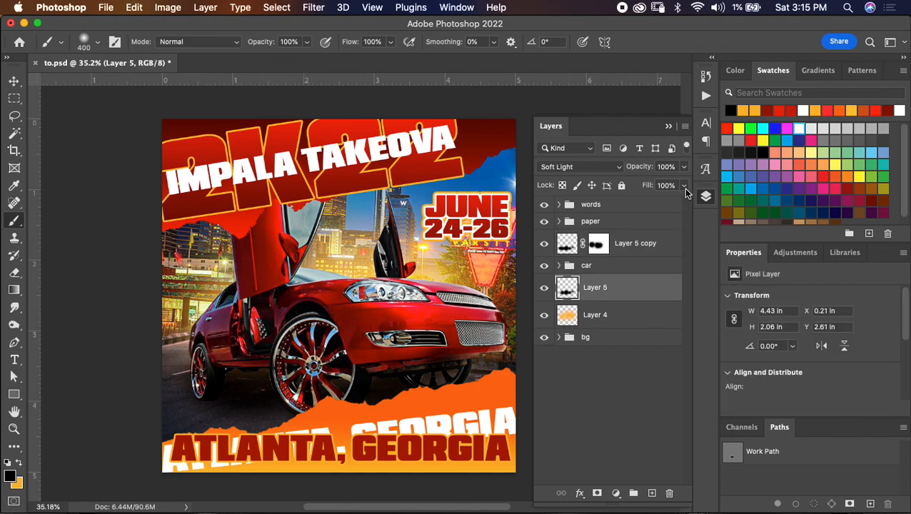
pyautogui.moveTo(683, 167); pyautogui.dragTo(668, 184)
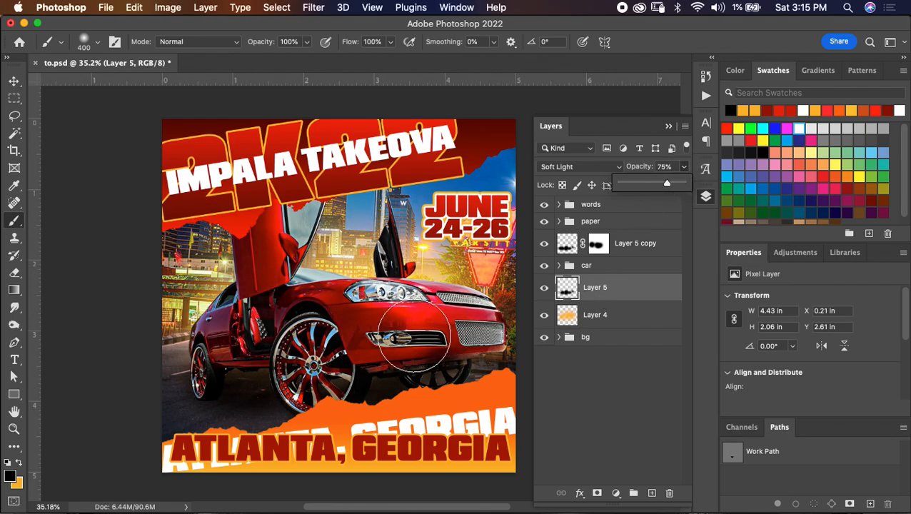
pyautogui.click(240, 314)
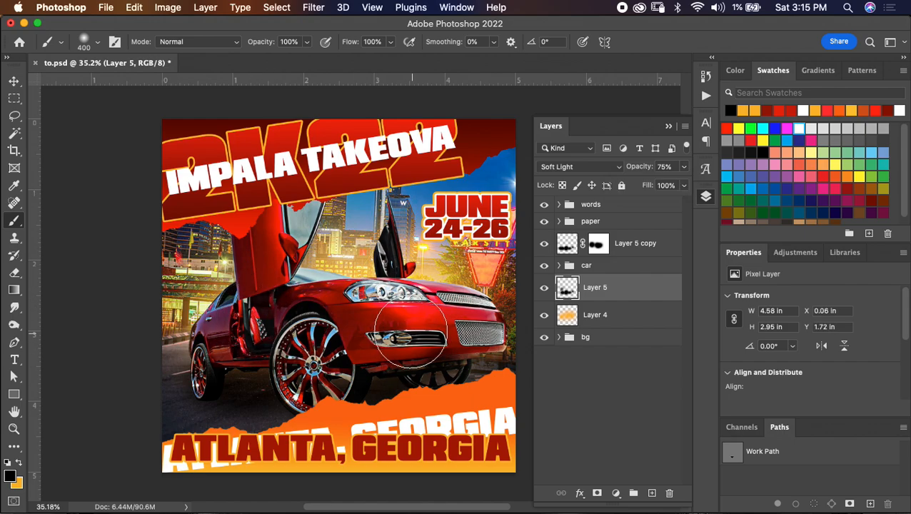
pyautogui.press('cmd+s')
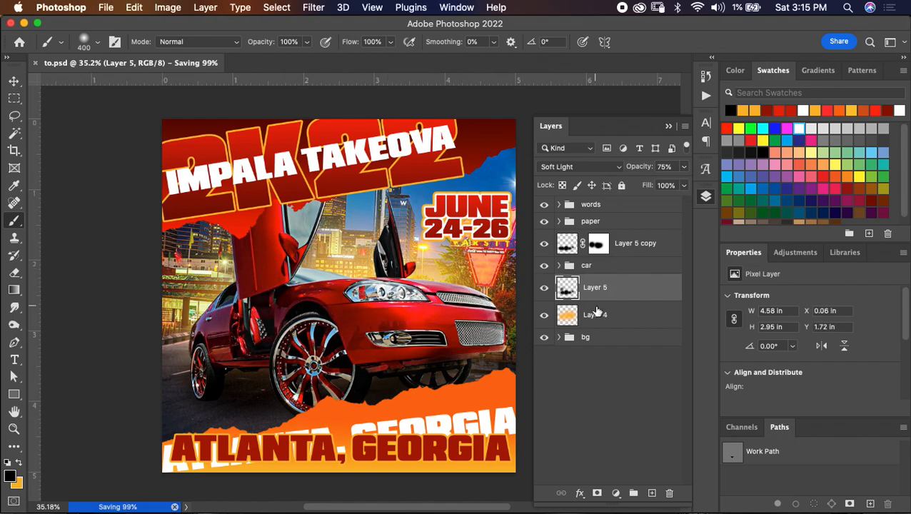
# - Group Layer 5 and Layer 4 and name the group "light"
pyautogui.keyDown('shift'); pyautogui.click(620, 317); pyautogui.keyUp('shift')
pyautogui.press('super+g')
pyautogui.doubleClick(591, 282)
pyautogui.press('Return')
# - Put Layer 5 copy in its own group named "top light" and collapse it
pyautogui.click(655, 243)
pyautogui.press('super+g')
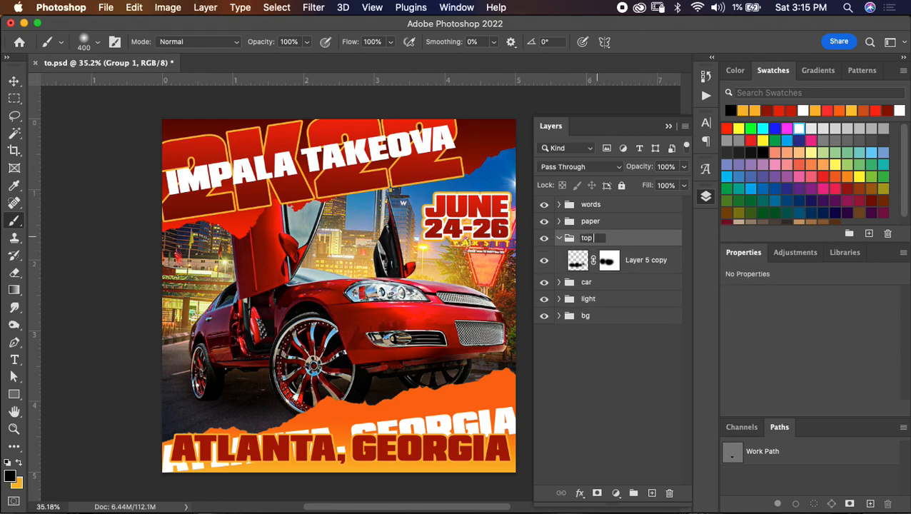
pyautogui.press('Return')
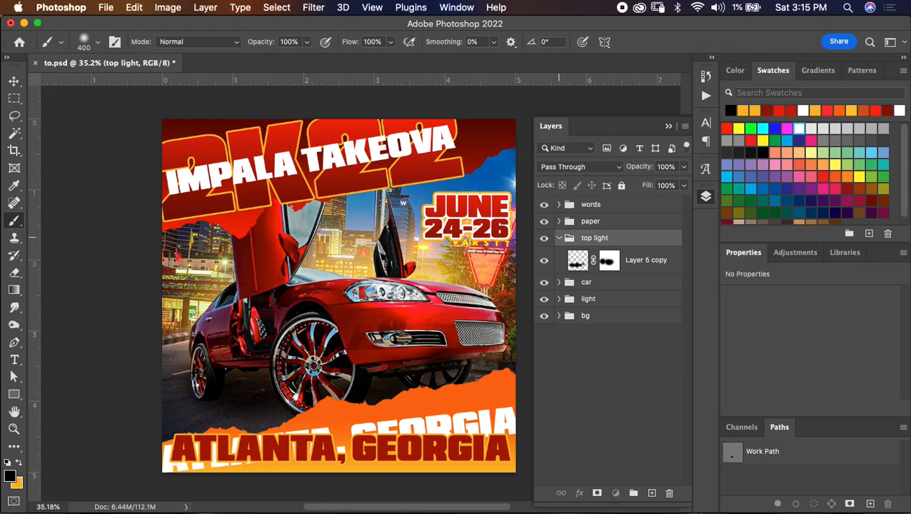
pyautogui.click(559, 237)
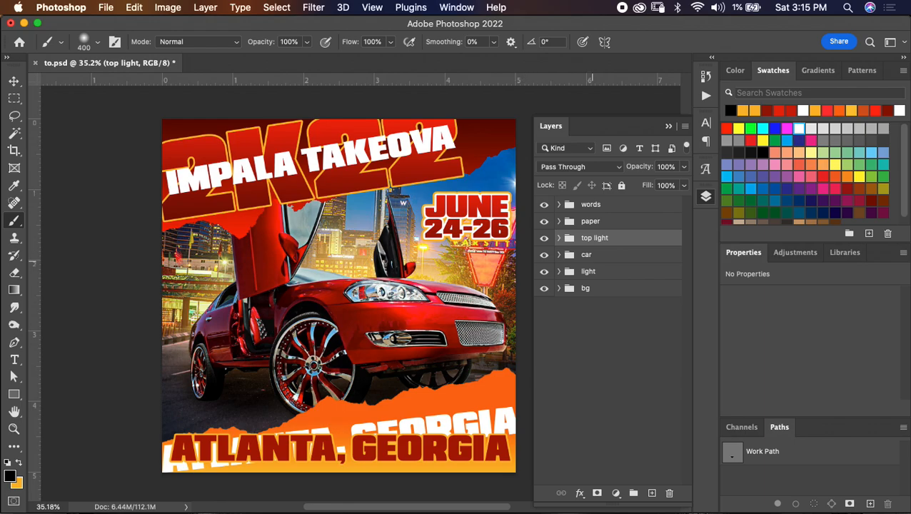
# - Select the open front door's window glass on the car group's "main copy" layer with the Magic Wand
pyautogui.click(559, 255)
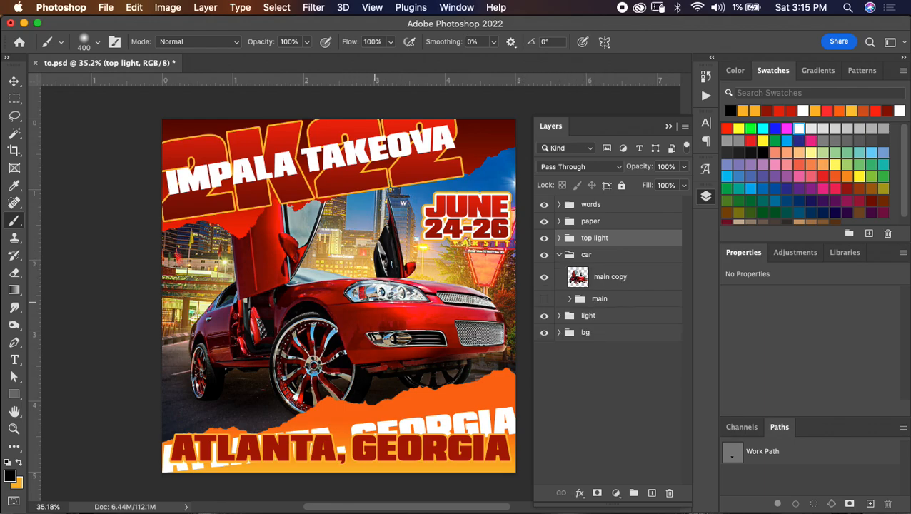
pyautogui.click(599, 277)
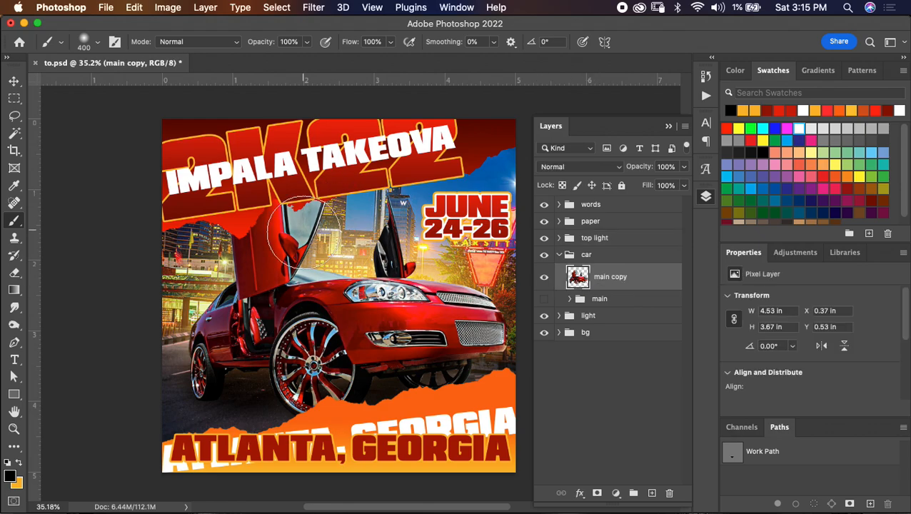
pyautogui.press('[')
pyautogui.press('[')
pyautogui.press('[')
pyautogui.press('[')
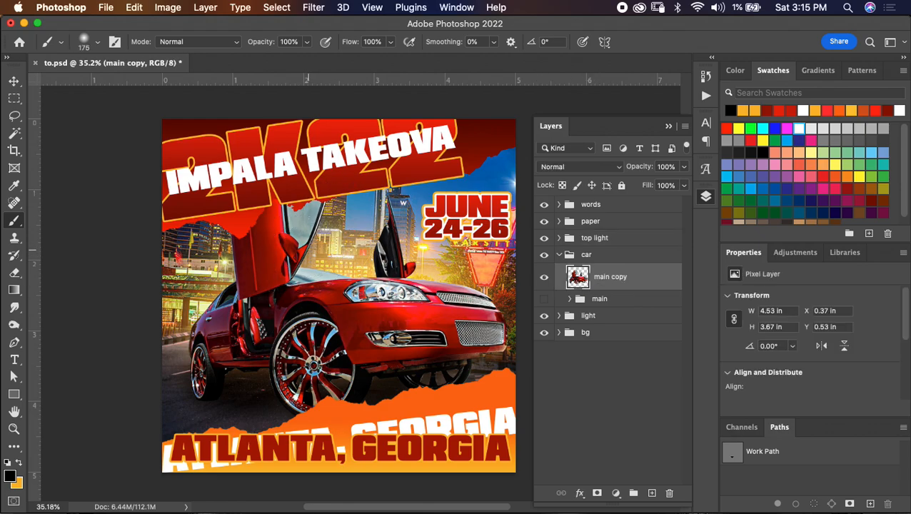
pyautogui.press('w')
pyautogui.click(292, 171)
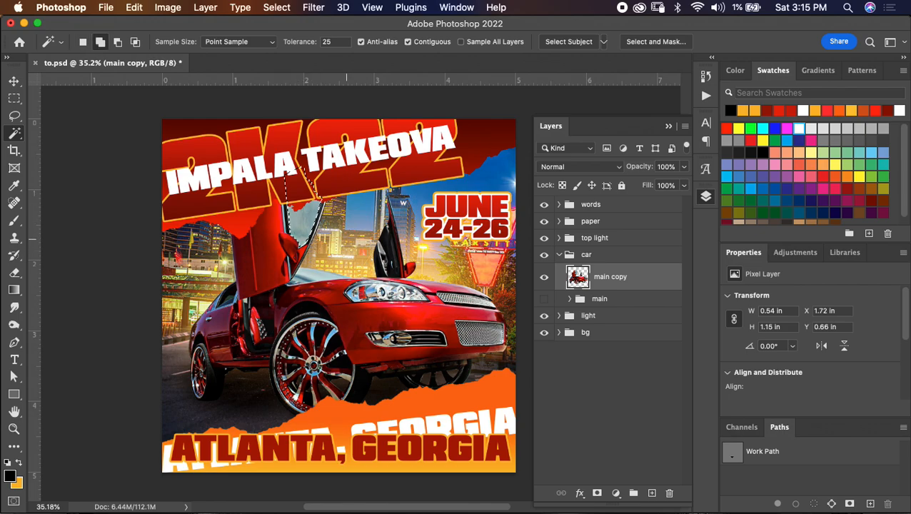
# - Add the rest of the windshield glass to the door window selection with the Magic Wand and copy the selection to a new layer
pyautogui.keyDown('shift'); pyautogui.click(296, 172); pyautogui.keyUp('shift')
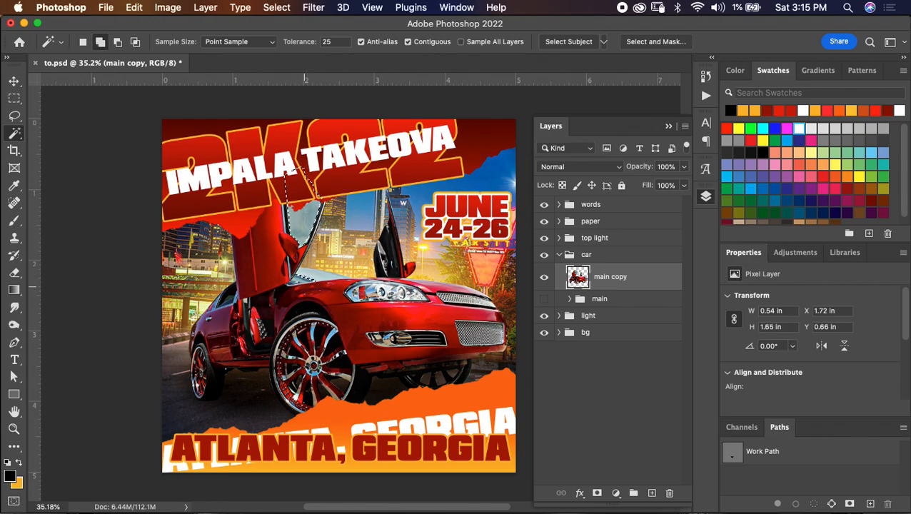
pyautogui.keyDown('shift'); pyautogui.click(309, 277); pyautogui.keyUp('shift')
pyautogui.press('super+plus')
pyautogui.press('super+plus')
pyautogui.keyDown('shift'); pyautogui.click(310, 260); pyautogui.keyUp('shift')
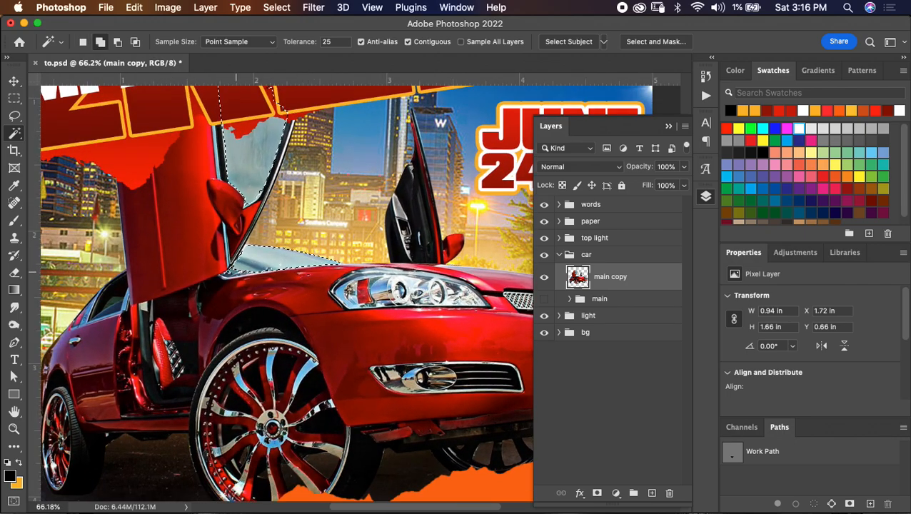
pyautogui.keyDown('shift'); pyautogui.click(232, 270); pyautogui.keyUp('shift')
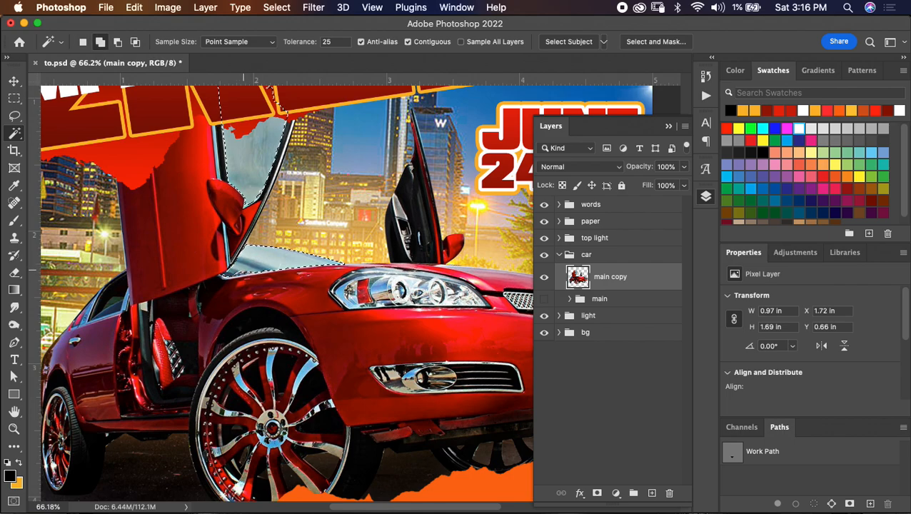
pyautogui.scroll(-5, 284, 272)
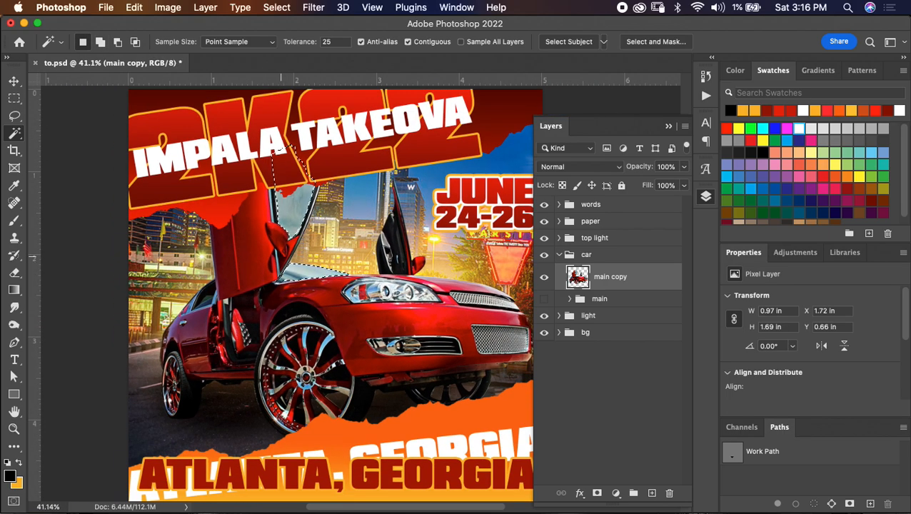
pyautogui.press('super+j')
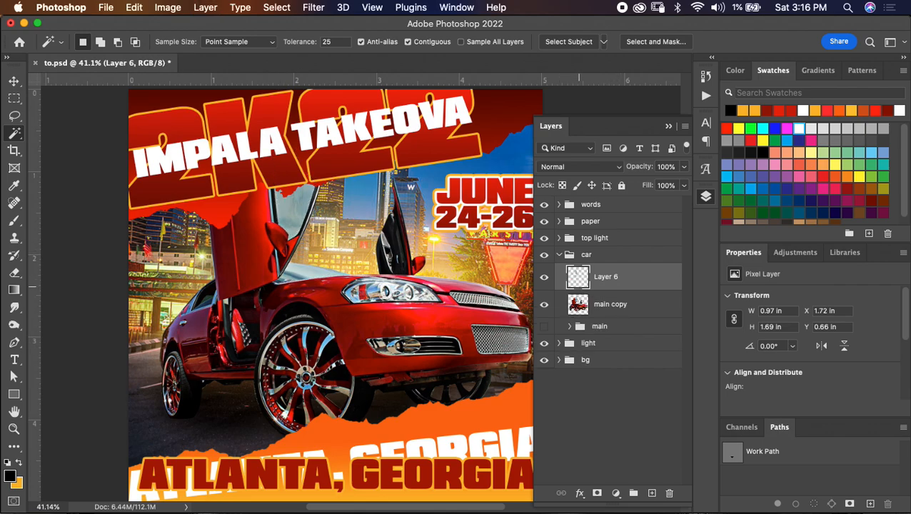
# - Duplicate the bg group's skyline layer to the top of the car group, set the copy's opacity to 15%, and hide it
pyautogui.click(559, 360)
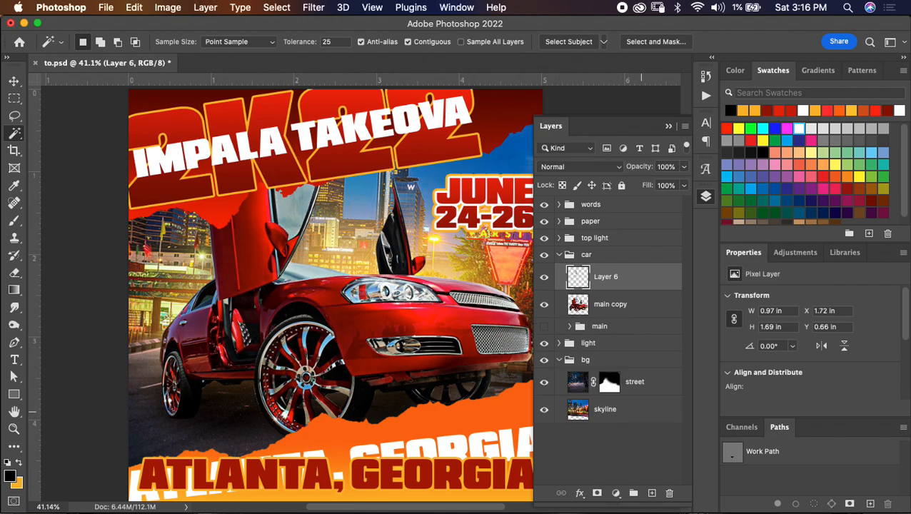
pyautogui.click(642, 411)
pyautogui.press('super+j')
pyautogui.moveTo(646, 410); pyautogui.dragTo(628, 270)
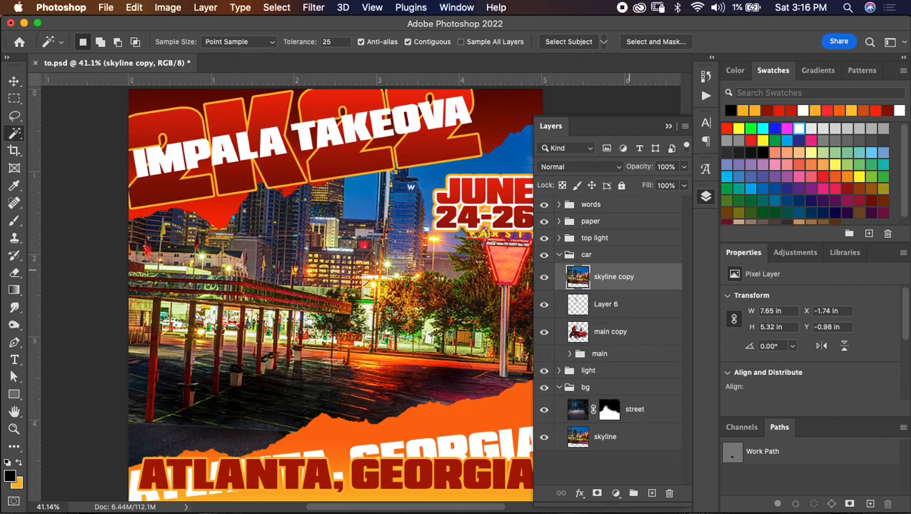
pyautogui.click(684, 166)
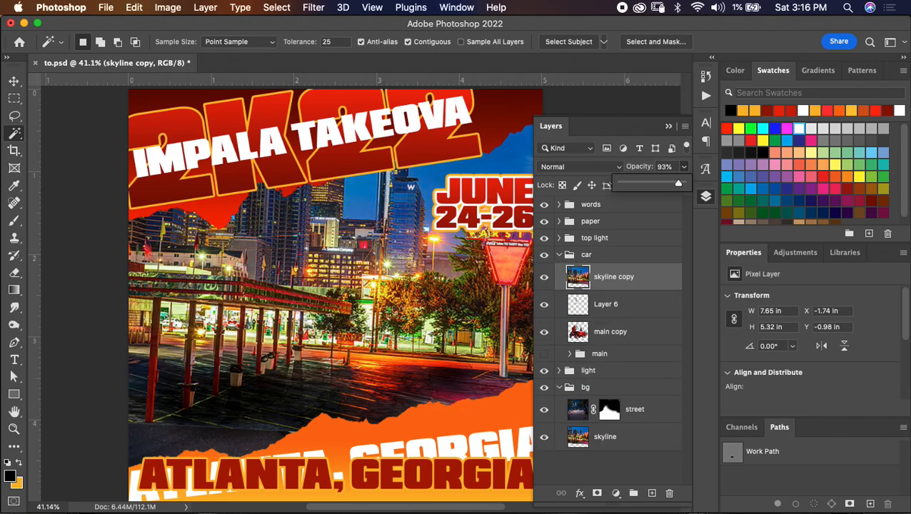
pyautogui.moveTo(652, 184); pyautogui.dragTo(630, 184)
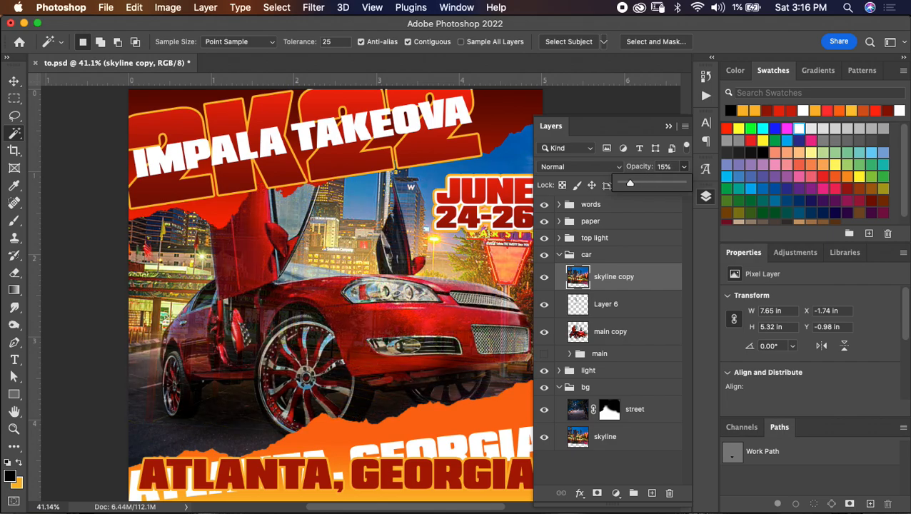
pyautogui.click(544, 277)
# - Outline the windshield glass on Layer 6 with the Pen tool, turn the path into a selection, and separate the glass onto its own layer
pyautogui.click(622, 313)
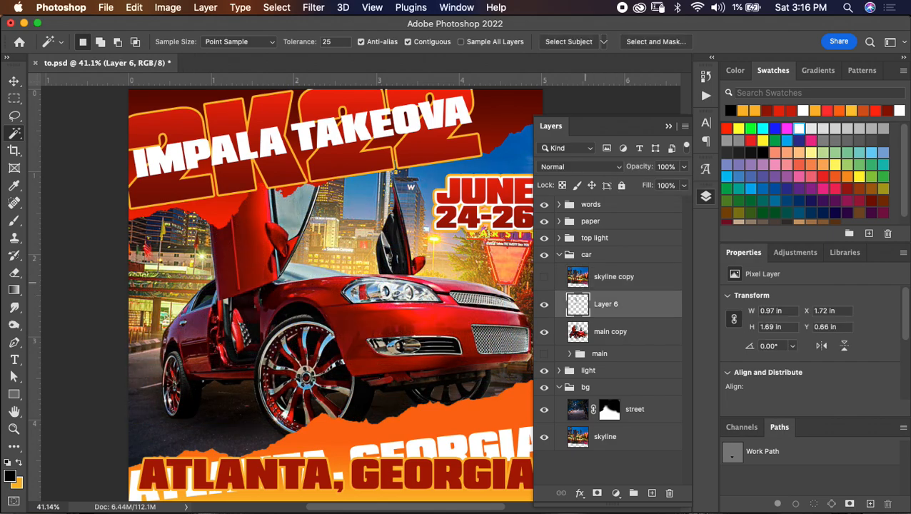
pyautogui.press('p')
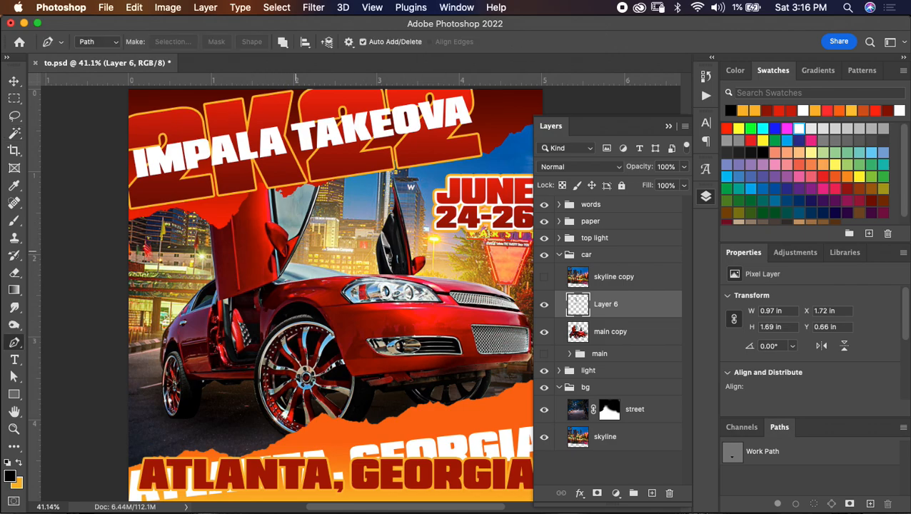
pyautogui.click(263, 266)
pyautogui.click(260, 291)
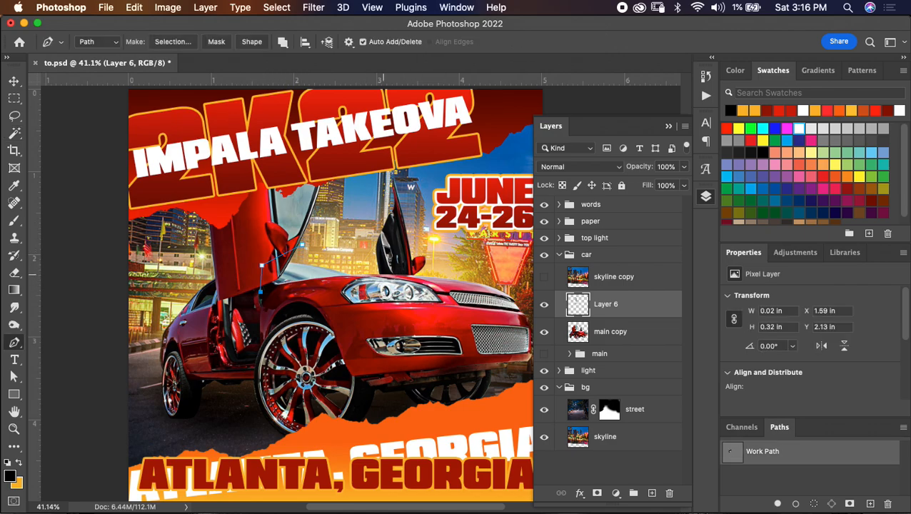
pyautogui.moveTo(387, 274); pyautogui.dragTo(300, 243)
pyautogui.rightClick(303, 250)
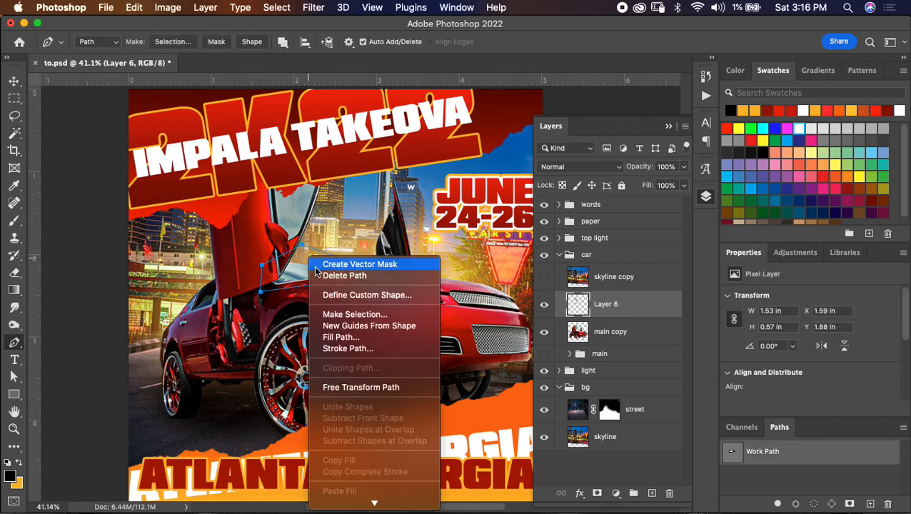
pyautogui.click(351, 312)
pyautogui.press('Return')
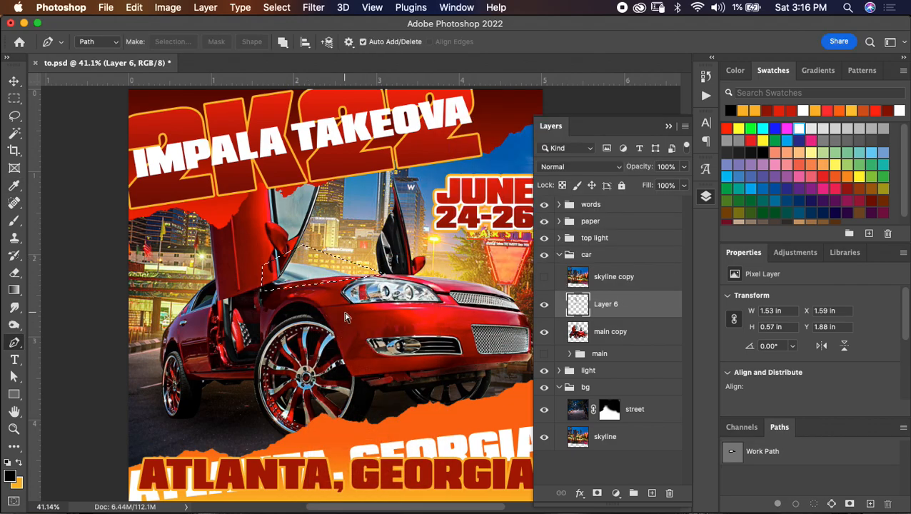
pyautogui.press('super+j')
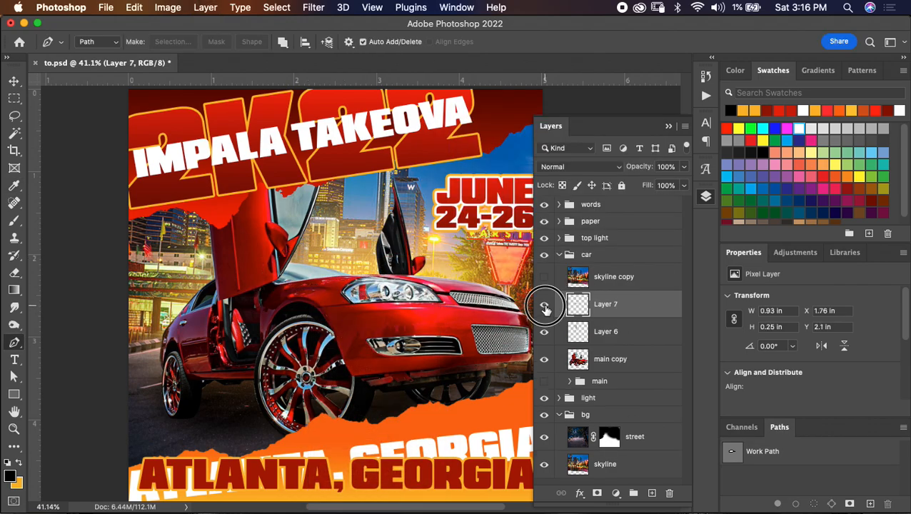
# - Rename the windshield glass layer "windshield" and the door glass layer "window", and save the document
pyautogui.keyDown('super'); pyautogui.click(580, 306); pyautogui.keyUp('super')
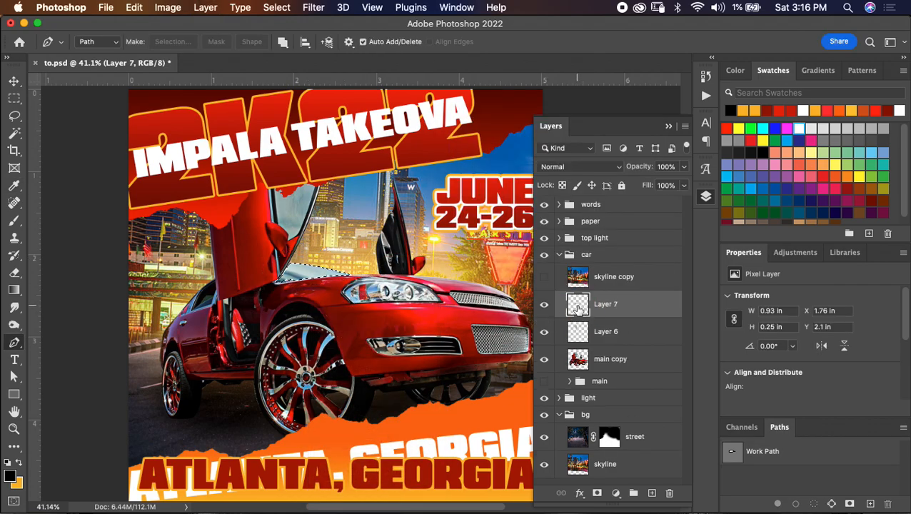
pyautogui.doubleClick(601, 304)
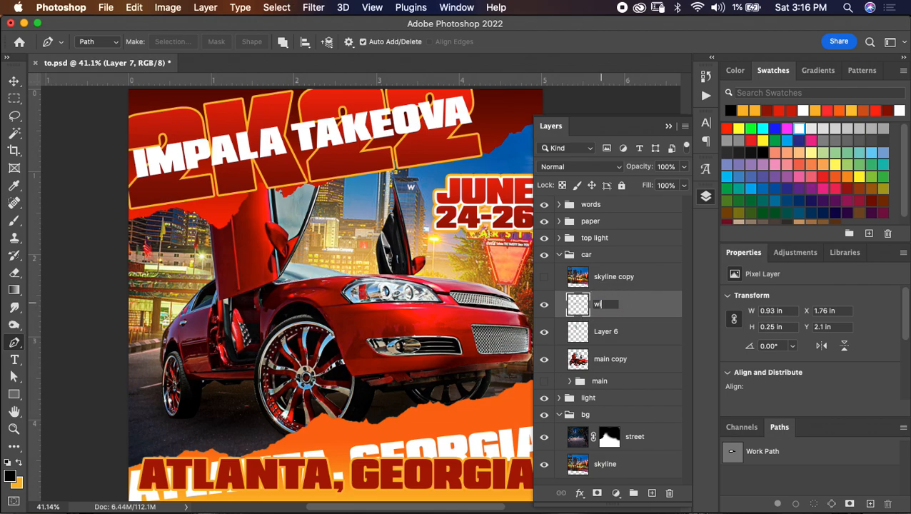
pyautogui.write('windshield')
pyautogui.press('Return')
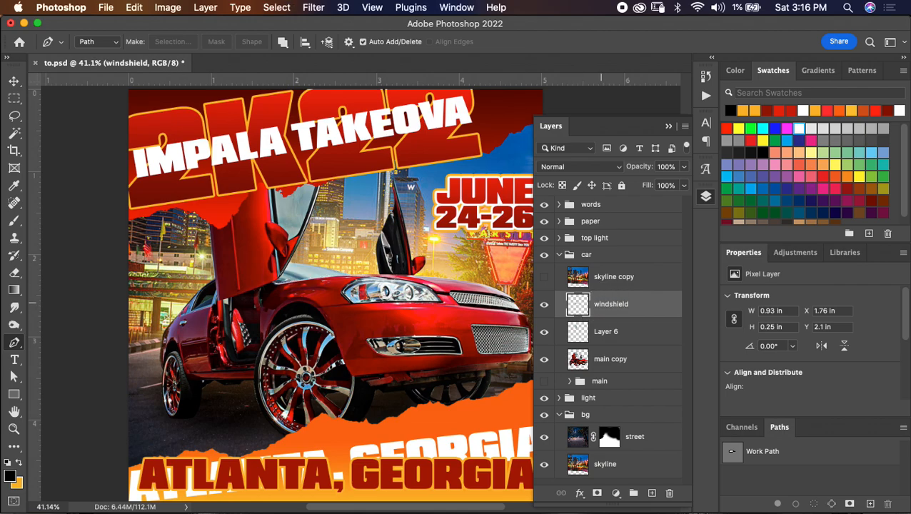
pyautogui.doubleClick(604, 332)
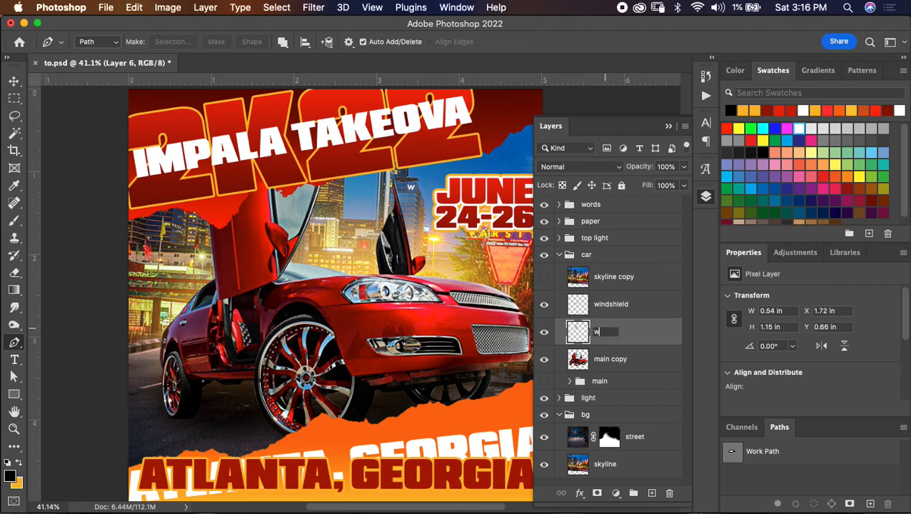
pyautogui.press('Return')
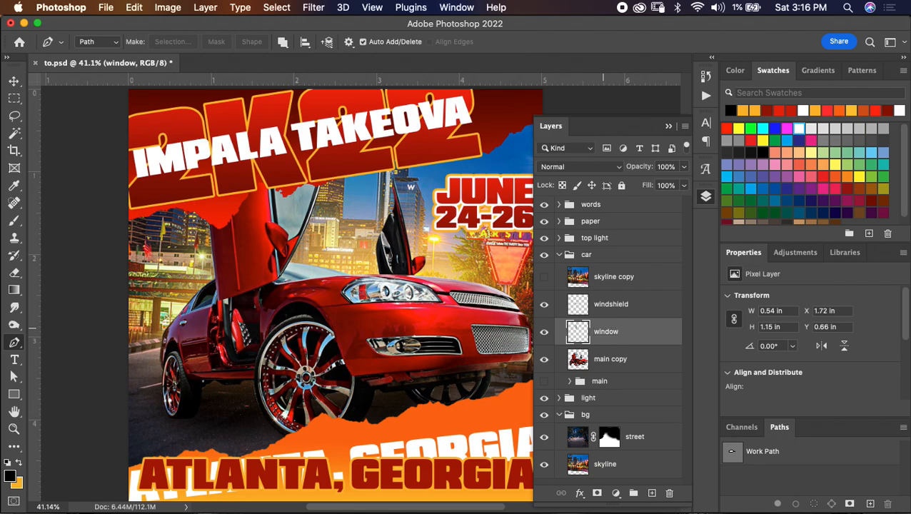
pyautogui.press('super+s')
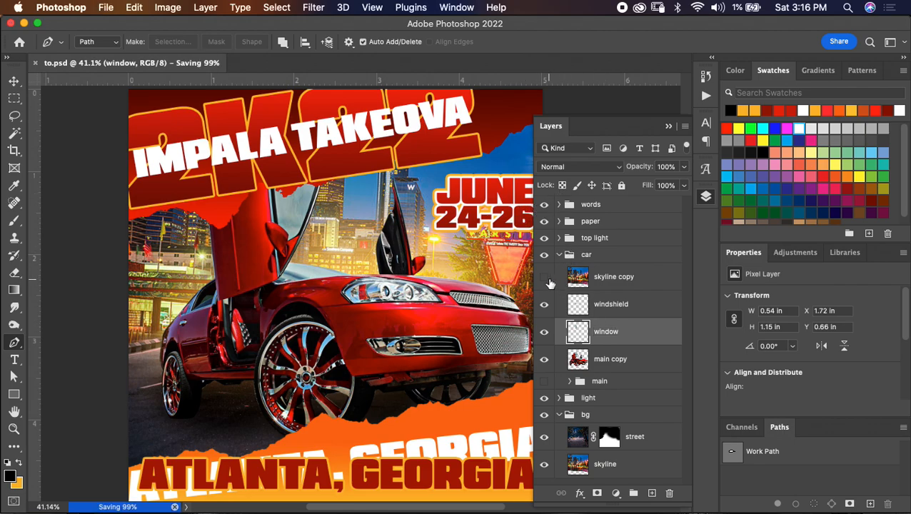
# - Show the skyline copy layer and raise its opacity to 26%
pyautogui.click(614, 283)
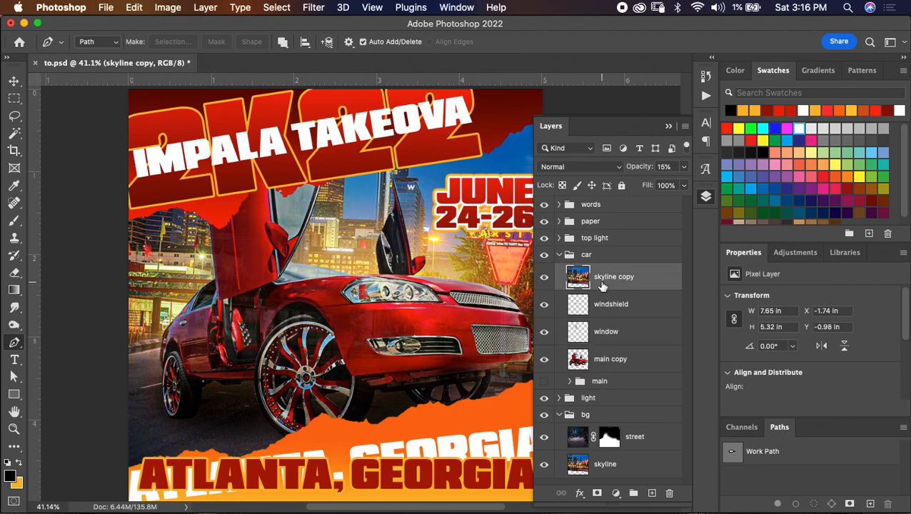
pyautogui.click(684, 166)
pyautogui.moveTo(634, 186); pyautogui.dragTo(639, 186)
pyautogui.press('super+t')
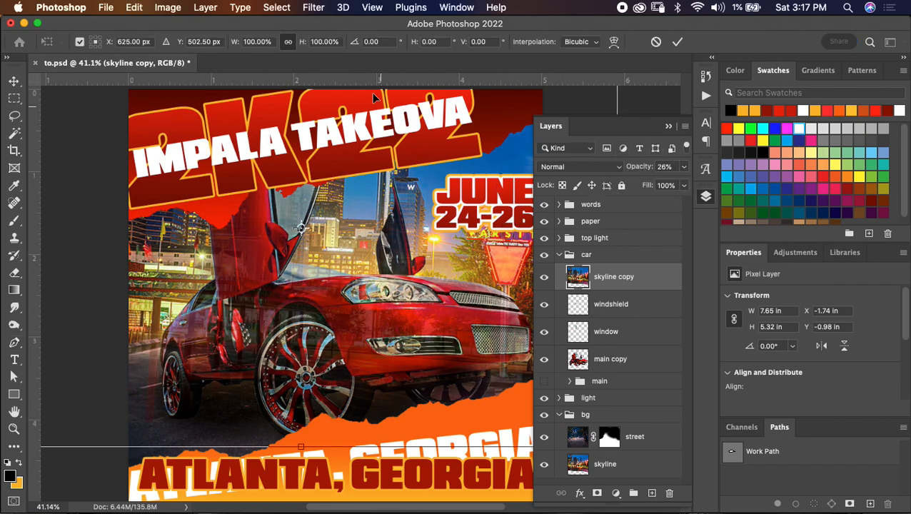
pyautogui.moveTo(299, 44); pyautogui.dragTo(266, 45)
pyautogui.moveTo(367, 174); pyautogui.dragTo(336, 225)
pyautogui.click(677, 42)
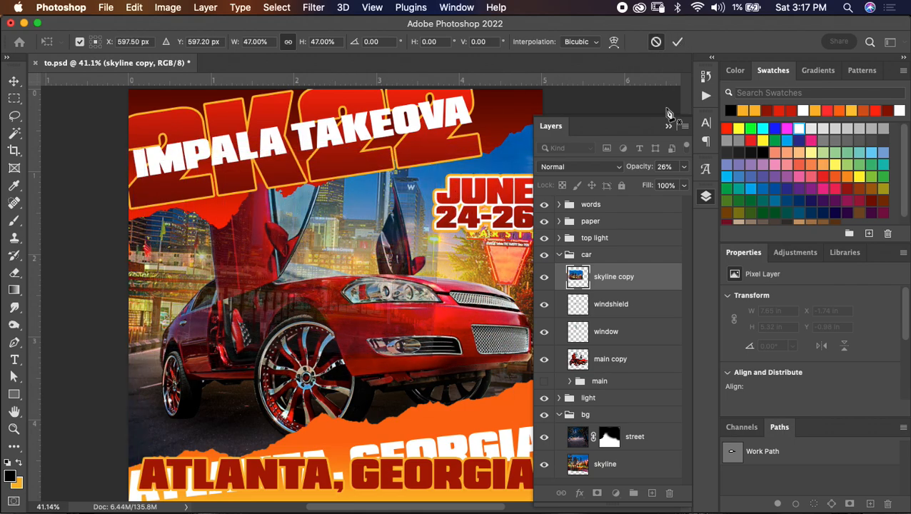
# - Set the skyline copy's opacity to 53%, scale it to about 45%, and place it over the open doors and front of the car
pyautogui.click(683, 167)
pyautogui.moveTo(636, 185); pyautogui.dragTo(655, 184)
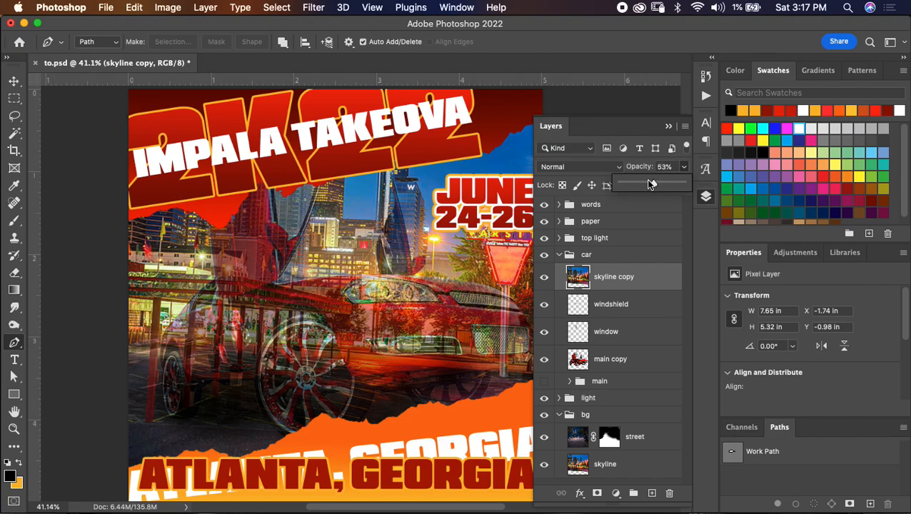
pyautogui.hotkey('ctrl', 't')
pyautogui.doubleClick(257, 42)
pyautogui.write('50')
pyautogui.press('Tab')
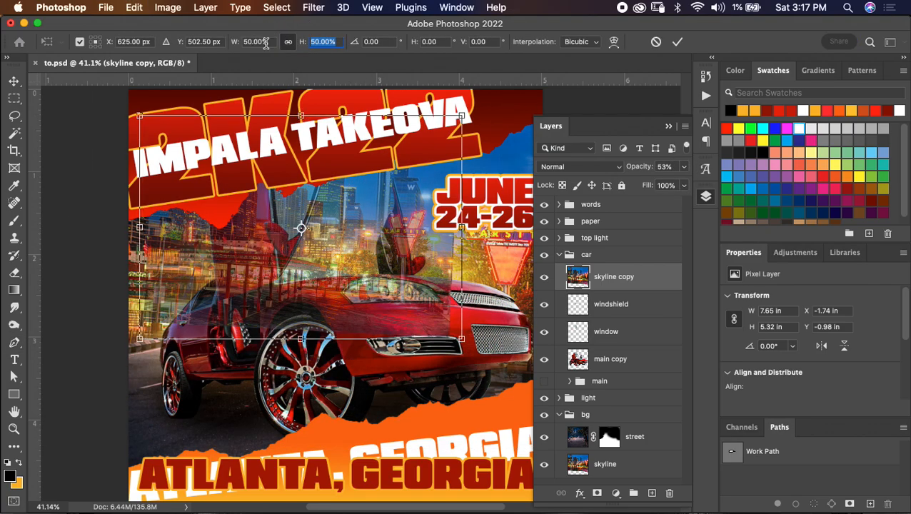
pyautogui.moveTo(390, 211)
pyautogui.mouseDown()
pyautogui.moveTo(432, 214)
pyautogui.moveTo(444, 240)
pyautogui.moveTo(423, 216)
pyautogui.moveTo(390, 203)
pyautogui.moveTo(395, 211)
pyautogui.mouseUp()
pyautogui.moveTo(517, 147); pyautogui.dragTo(498, 158)
pyautogui.moveTo(422, 208); pyautogui.dragTo(428, 206)
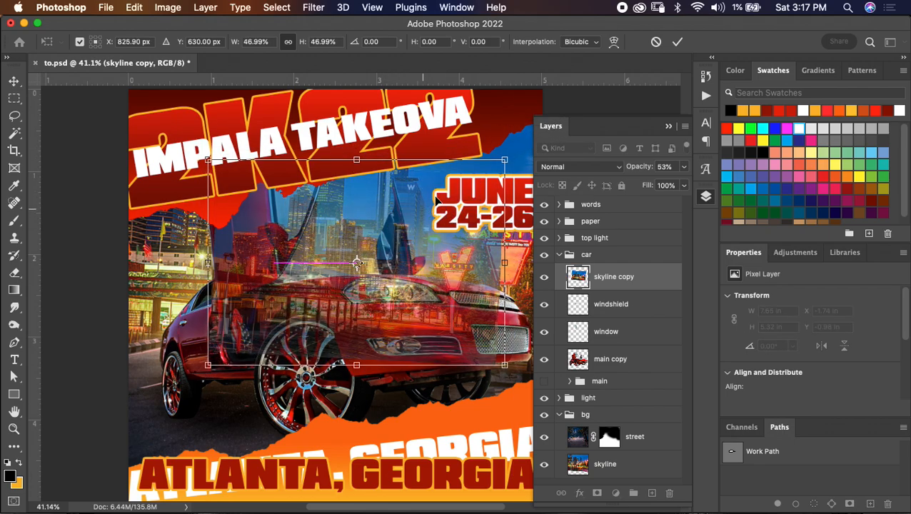
pyautogui.moveTo(504, 160); pyautogui.dragTo(491, 169)
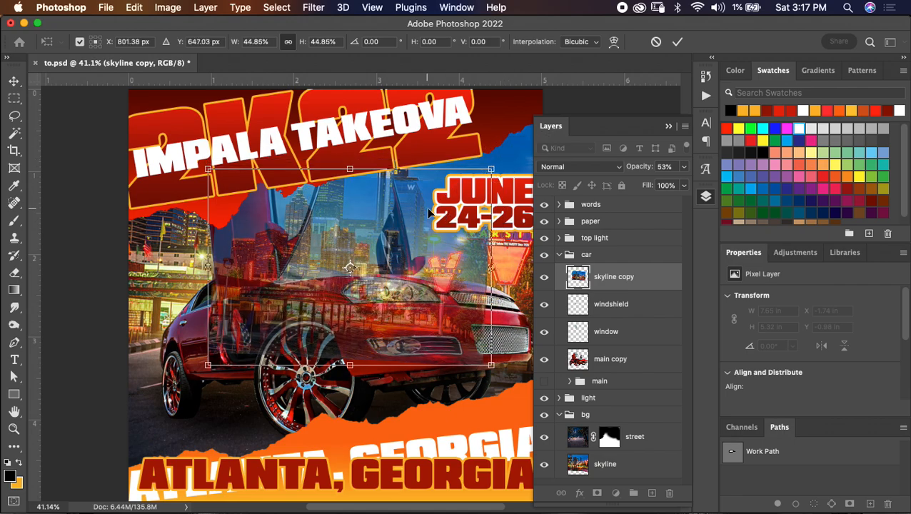
pyautogui.click(677, 41)
# - Load the door window's shape as a selection and copy that part of the skyline copy to a new layer
pyautogui.keyDown('super'); pyautogui.click(579, 305); pyautogui.keyUp('super')
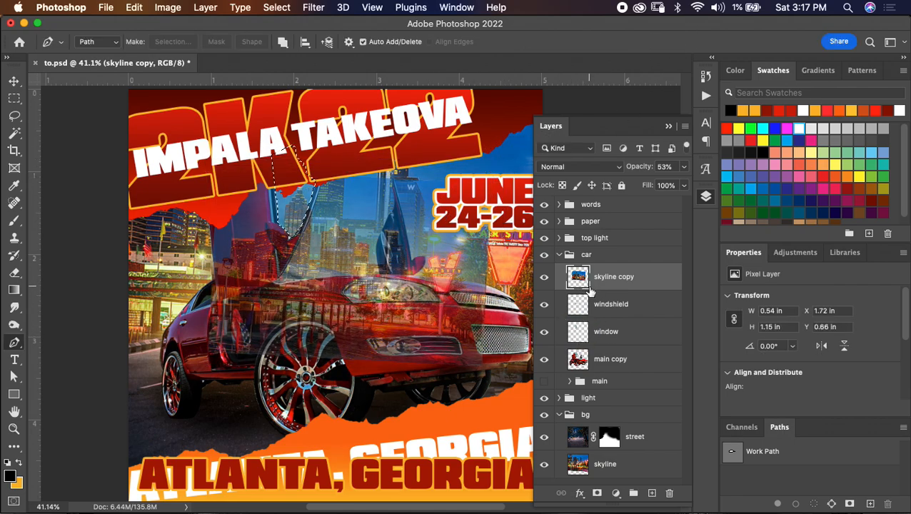
pyautogui.press('super+j')
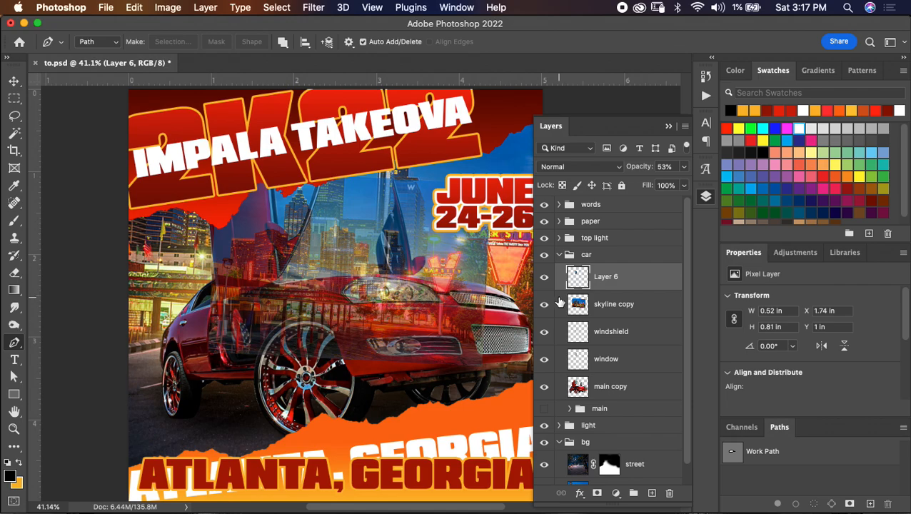
# - Move the skyline copy down toward the windshield and distort it by pulling its upper-right corner inward
pyautogui.click(607, 313)
pyautogui.press('super+t')
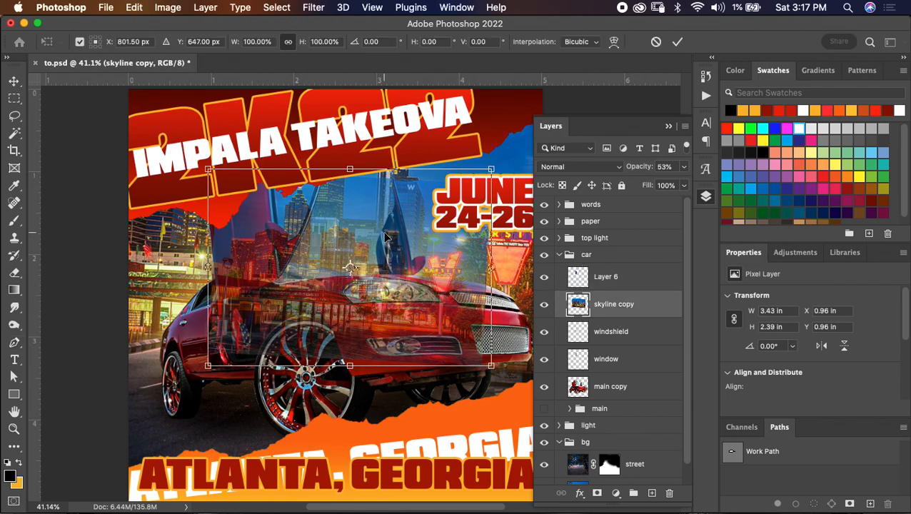
pyautogui.moveTo(412, 211); pyautogui.dragTo(413, 228)
pyautogui.rightClick(403, 234)
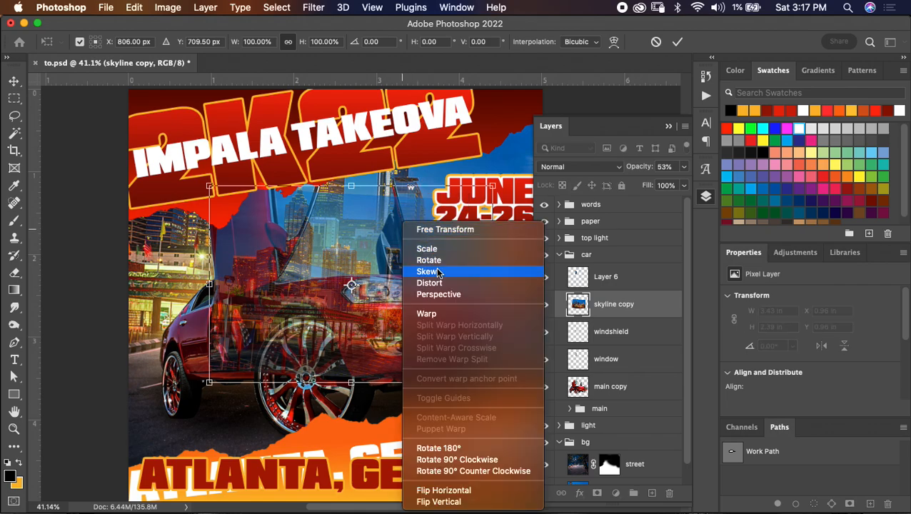
pyautogui.click(428, 280)
pyautogui.moveTo(492, 186); pyautogui.dragTo(379, 196)
pyautogui.moveTo(354, 278); pyautogui.dragTo(365, 306)
# - Rotate the skyline copy to about -20.65° and reposition it over the windshield and hood
pyautogui.rightClick(384, 260)
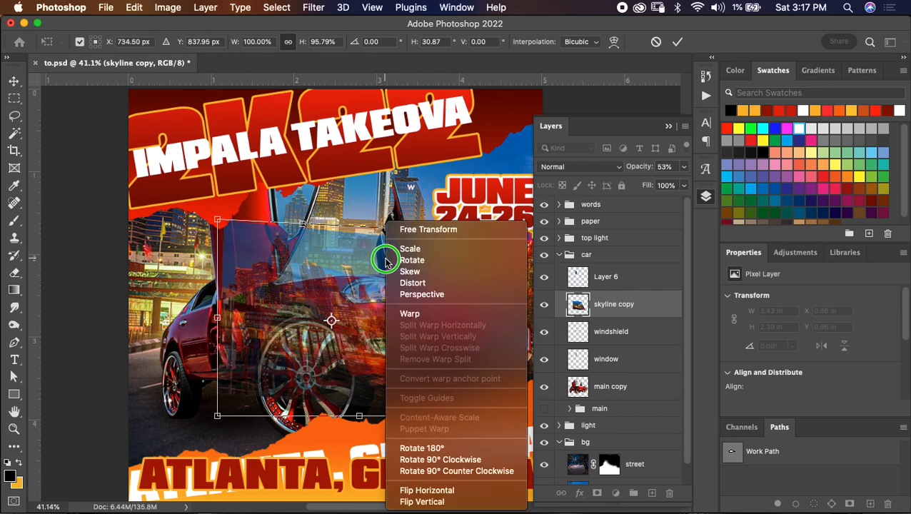
pyautogui.click(453, 201)
pyautogui.moveTo(453, 200); pyautogui.dragTo(378, 260)
pyautogui.moveTo(367, 296); pyautogui.dragTo(373, 286)
# - Distort the skyline copy by pulling its top corner down, nudge it over the windshield and hood, and apply the transform
pyautogui.rightClick(361, 258)
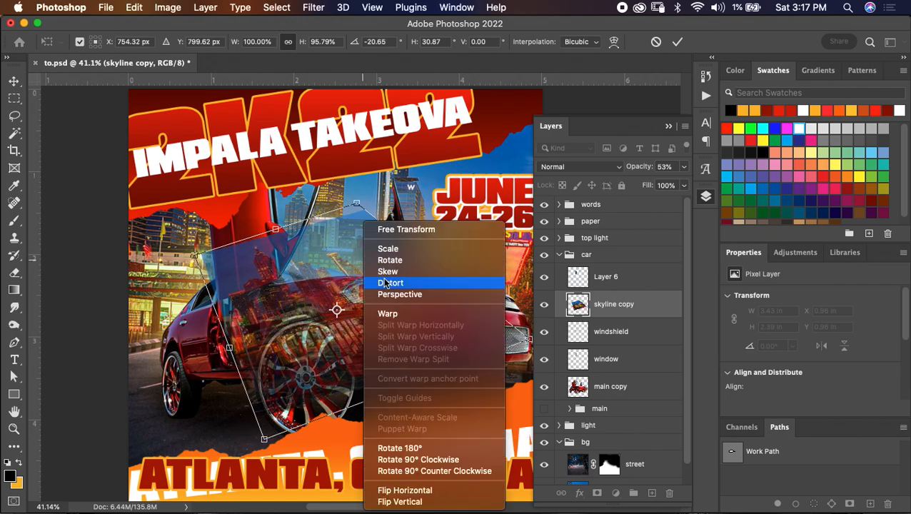
pyautogui.click(389, 268)
pyautogui.moveTo(356, 205); pyautogui.dragTo(356, 232)
pyautogui.rightClick(360, 294)
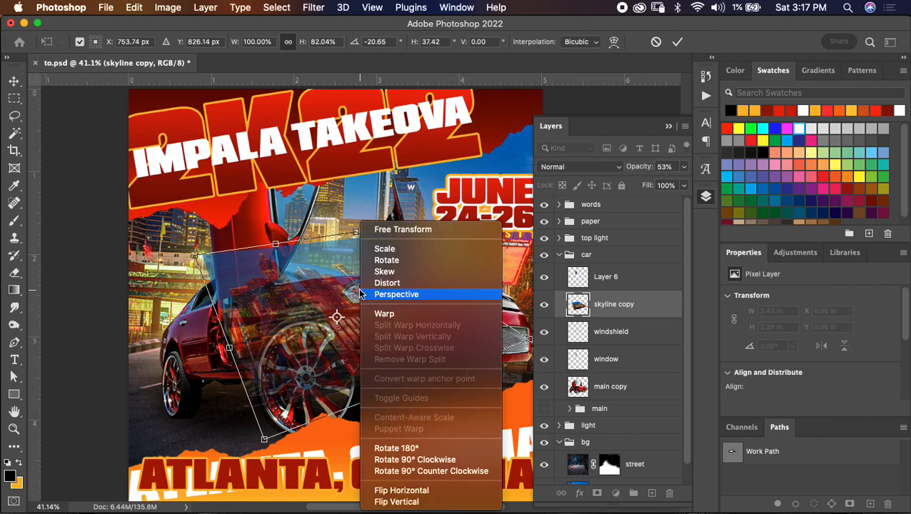
pyautogui.click(378, 229)
pyautogui.moveTo(349, 294); pyautogui.dragTo(353, 292)
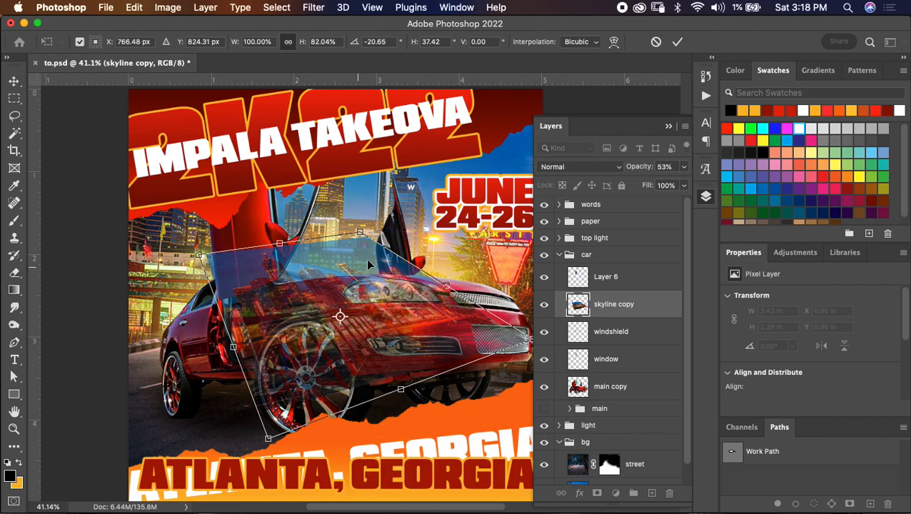
pyautogui.click(676, 42)
# - Copy the windshield-shaped part of the skyline copy to a new layer and delete the skyline copy layer
pyautogui.press('p')
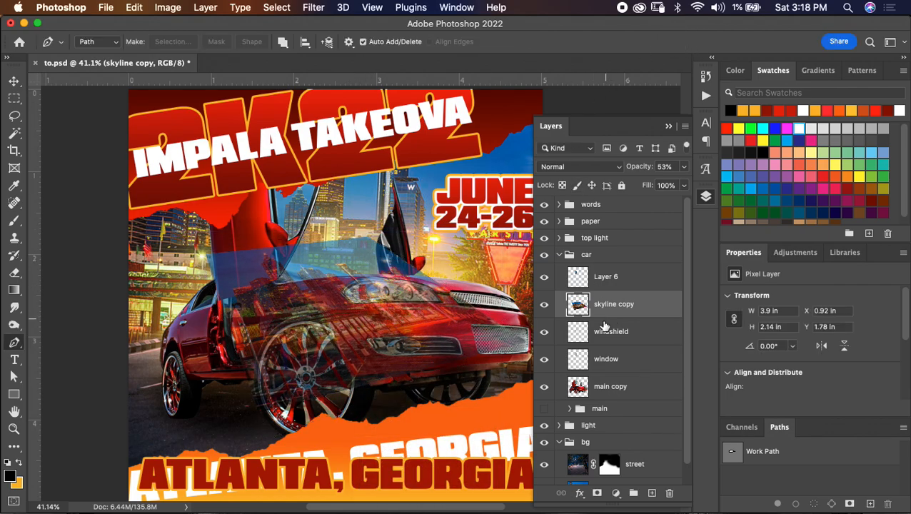
pyautogui.press('super+j')
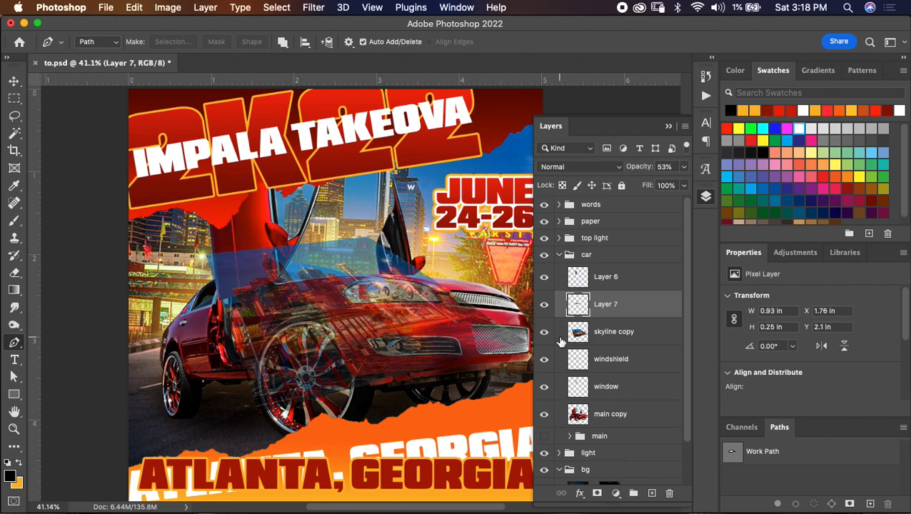
pyautogui.click(544, 332)
pyautogui.click(614, 333)
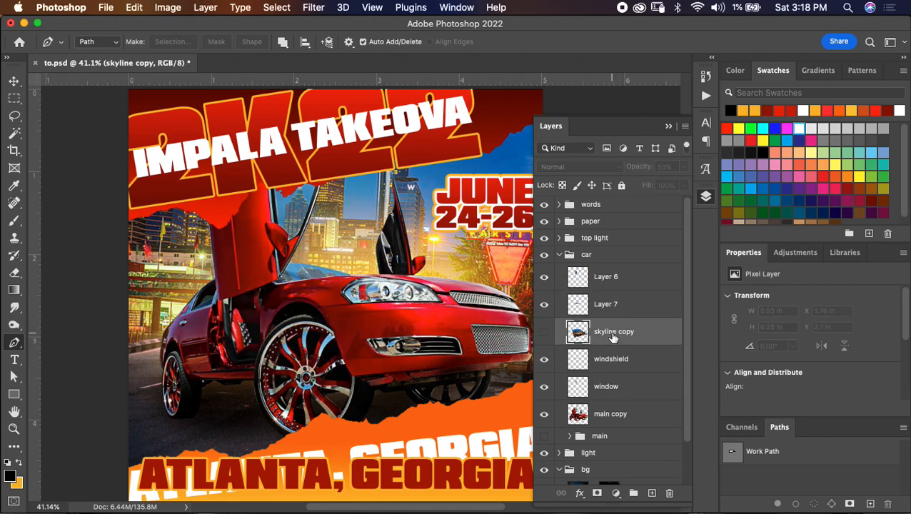
pyautogui.press('Delete')
# - Set the windshield reflection layer's opacity to 25% and the door-window reflection layer's opacity to 28%
pyautogui.click(625, 306)
pyautogui.click(684, 166)
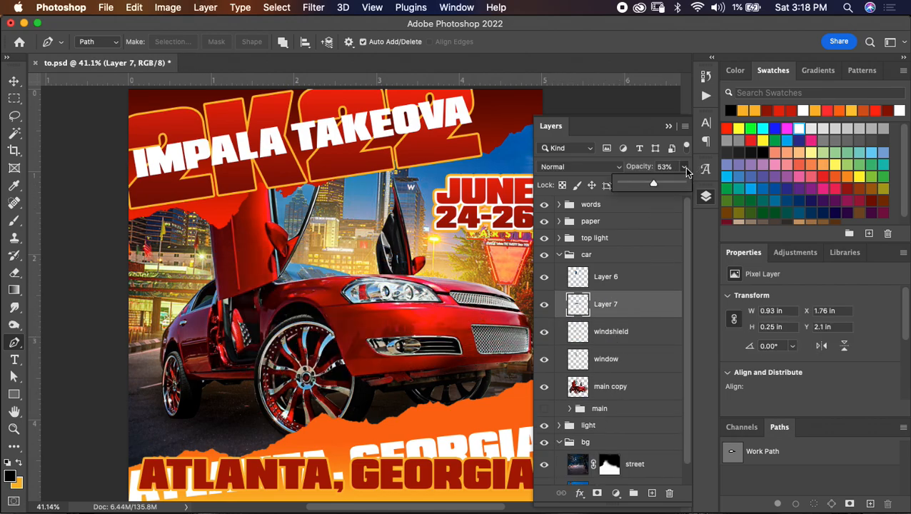
pyautogui.moveTo(652, 185); pyautogui.dragTo(637, 183)
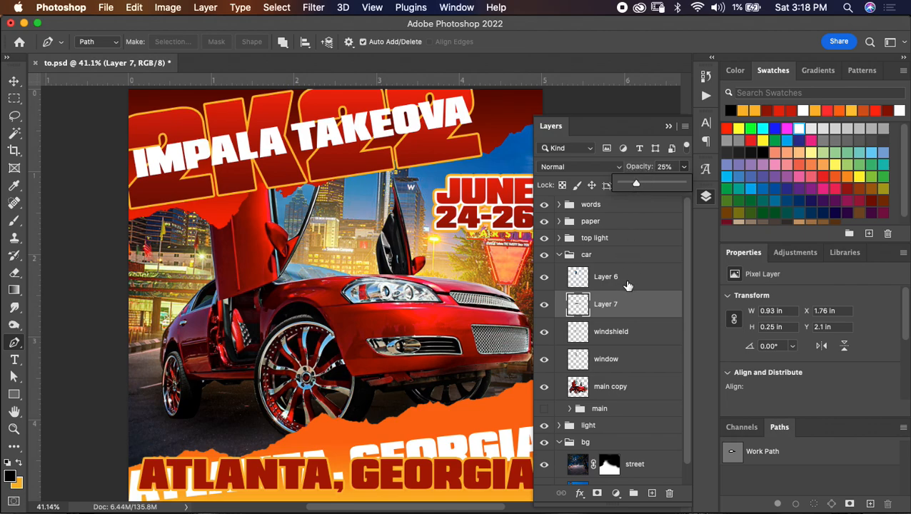
pyautogui.click(628, 280)
pyautogui.click(682, 168)
pyautogui.moveTo(651, 185); pyautogui.dragTo(638, 185)
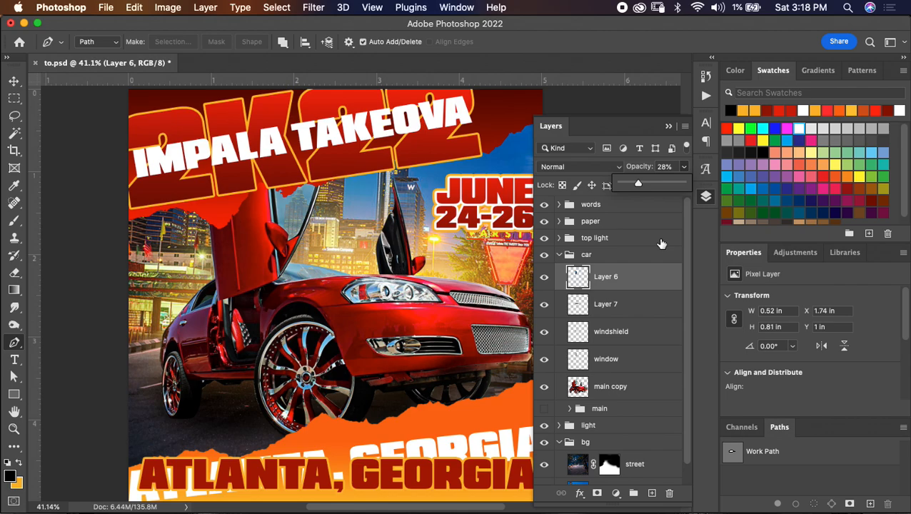
# - Compare the open door's glass with the skyline reflection on Layer 6 shown and hidden
pyautogui.click(544, 280)
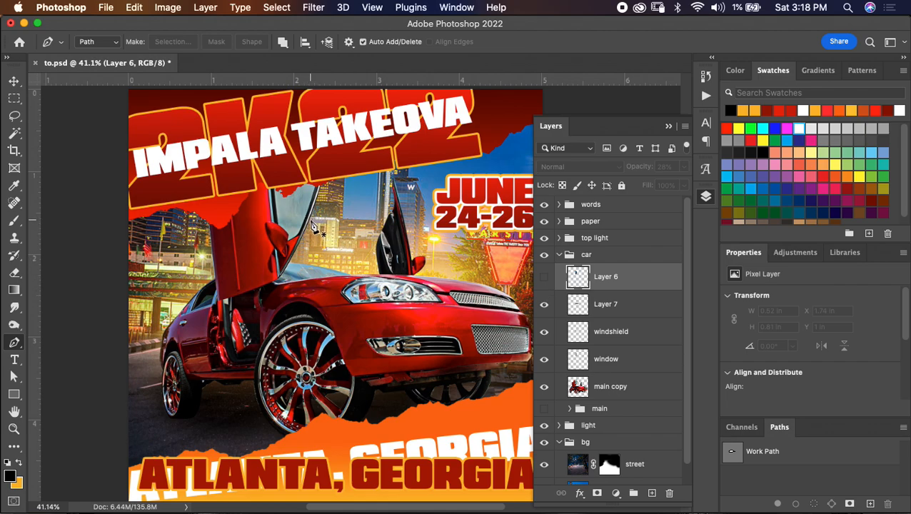
pyautogui.click(544, 276)
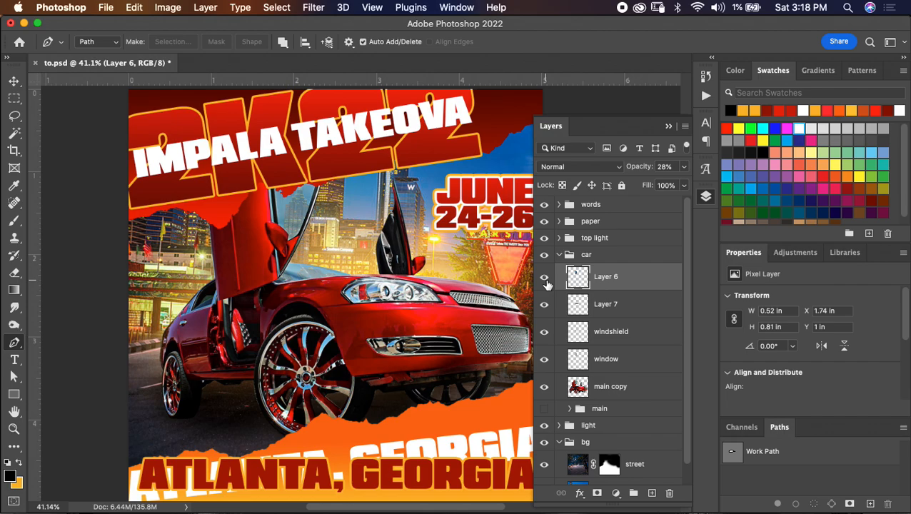
pyautogui.click(545, 278)
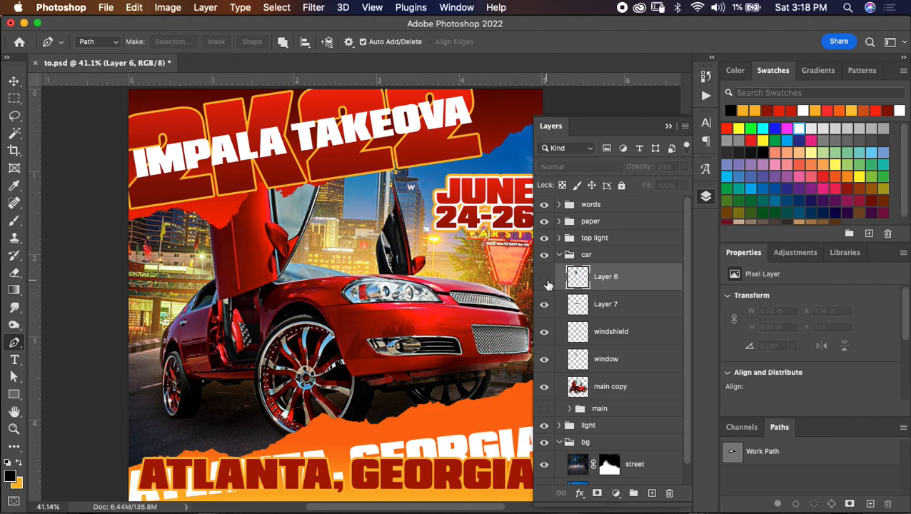
pyautogui.click(545, 279)
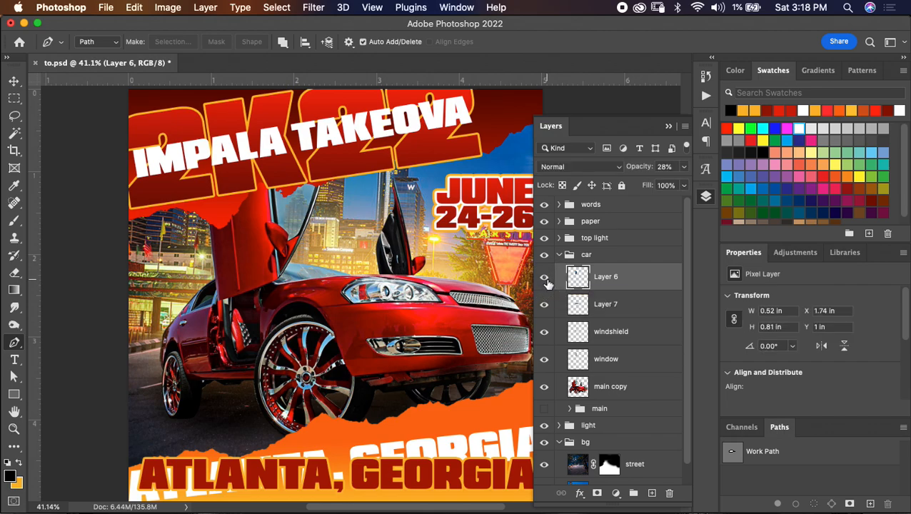
pyautogui.click(546, 280)
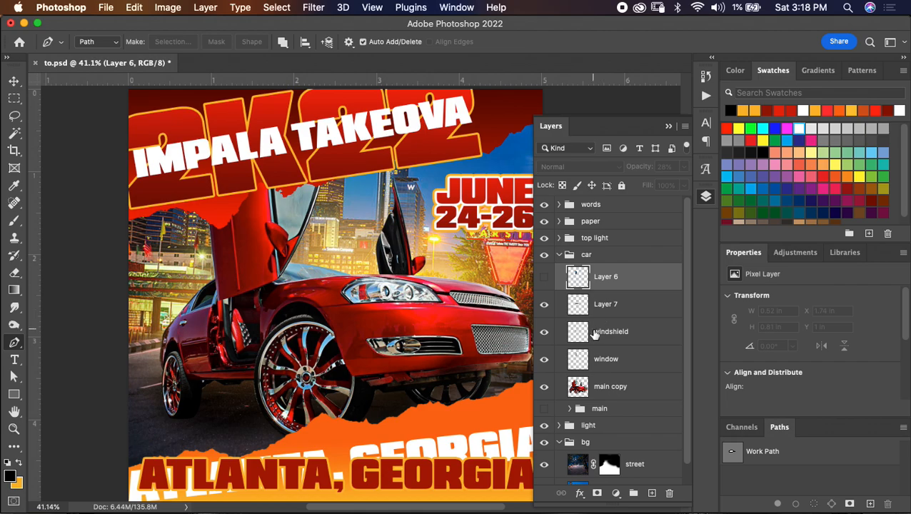
# - Load the window layer's shape as a selection and add an inverted mask to main copy that cuts out the door glass
pyautogui.keyDown('super'); pyautogui.click(577, 359); pyautogui.keyUp('super')
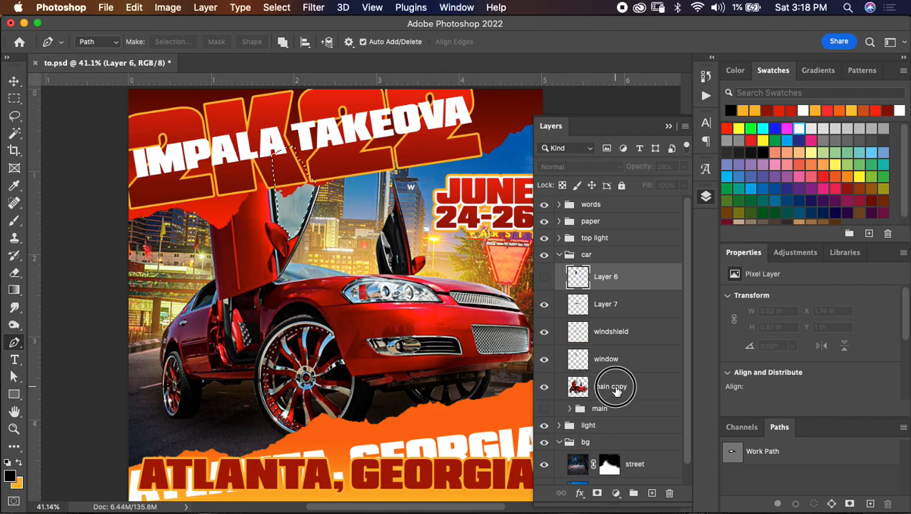
pyautogui.click(615, 389)
pyautogui.click(597, 494)
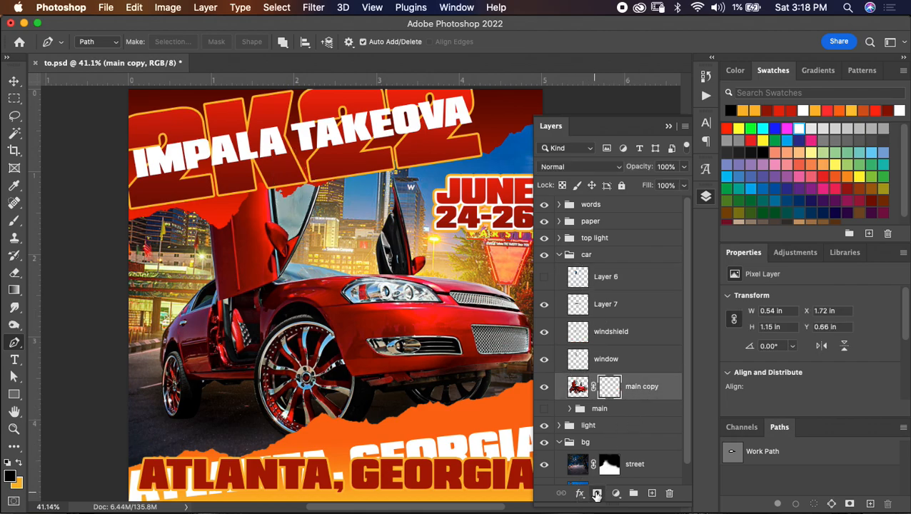
pyautogui.press('super+i')
# - Set the window layer's opacity to 61% and hide the Layer 6 reflection
pyautogui.click(544, 360)
pyautogui.click(544, 359)
pyautogui.click(582, 359)
pyautogui.click(684, 185)
pyautogui.moveTo(682, 185); pyautogui.dragTo(653, 185)
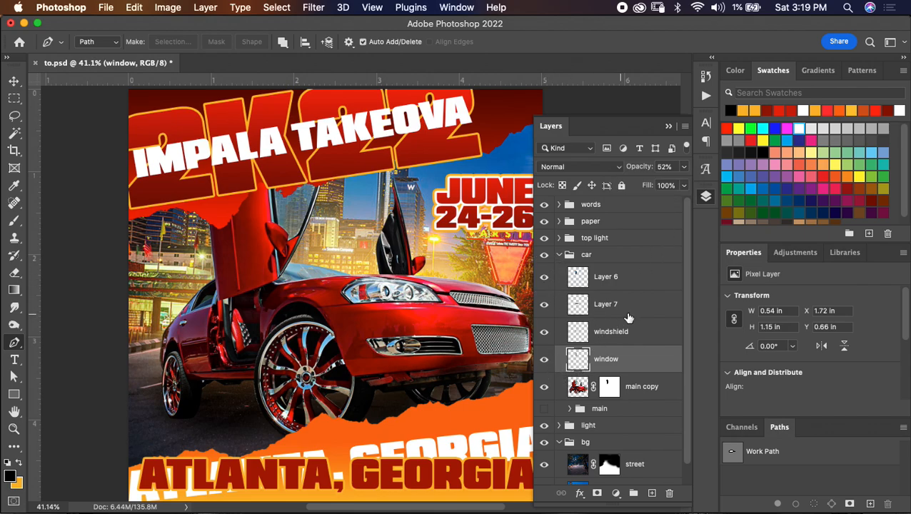
pyautogui.moveTo(658, 186)
pyautogui.mouseDown()
pyautogui.moveTo(681, 189)
pyautogui.moveTo(653, 186)
pyautogui.mouseUp()
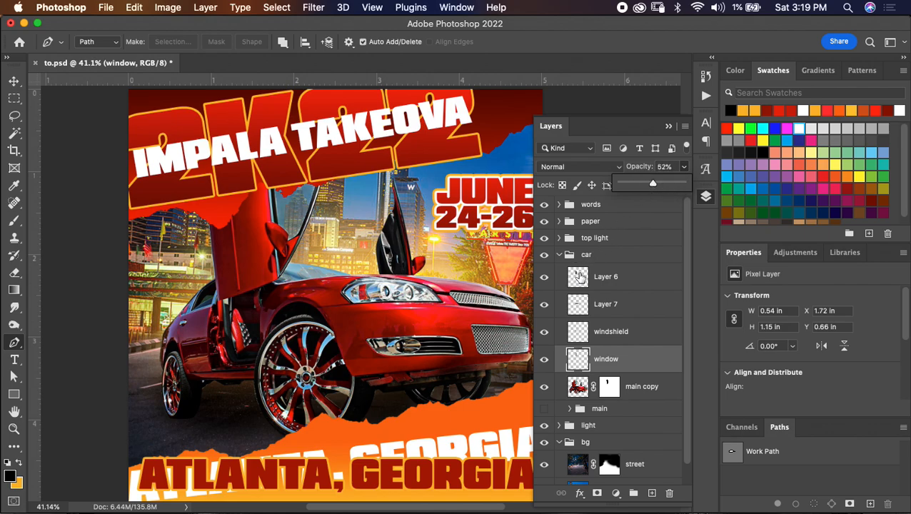
pyautogui.moveTo(658, 184); pyautogui.dragTo(665, 185)
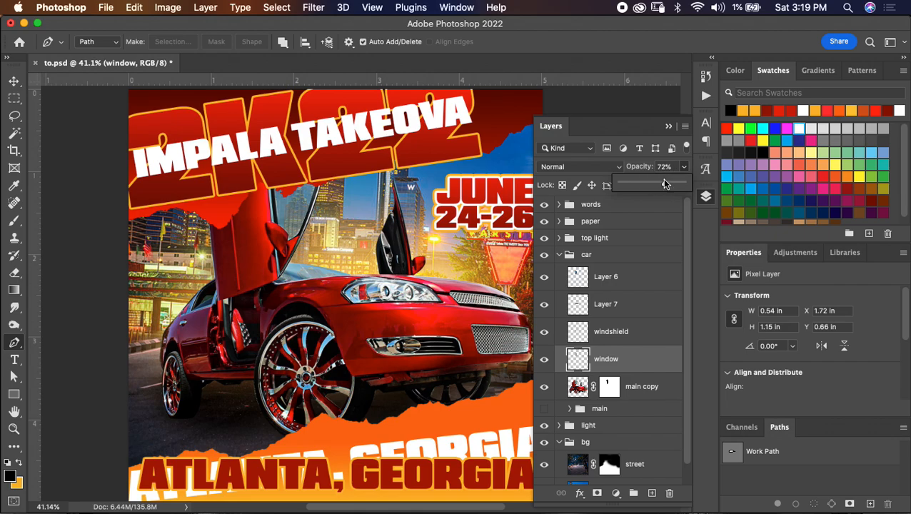
pyautogui.click(544, 279)
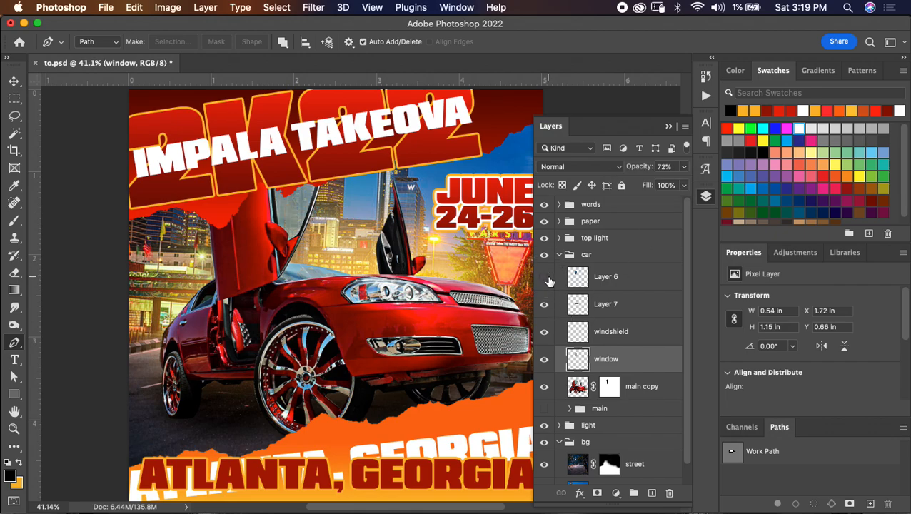
pyautogui.click(684, 167)
pyautogui.moveTo(666, 185); pyautogui.dragTo(656, 184)
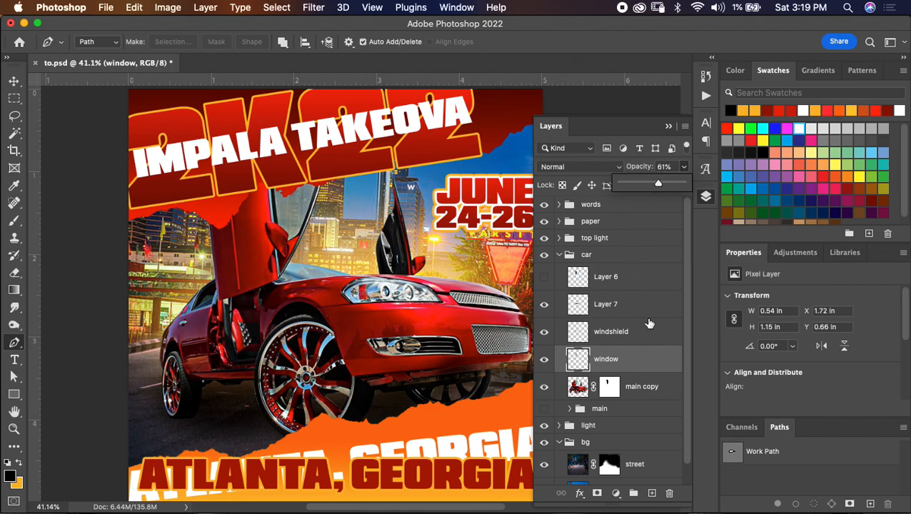
# - Group Layer 6, Layer 7, windshield and window, and name the group window
pyautogui.keyDown('shift'); pyautogui.click(647, 286); pyautogui.keyUp('shift')
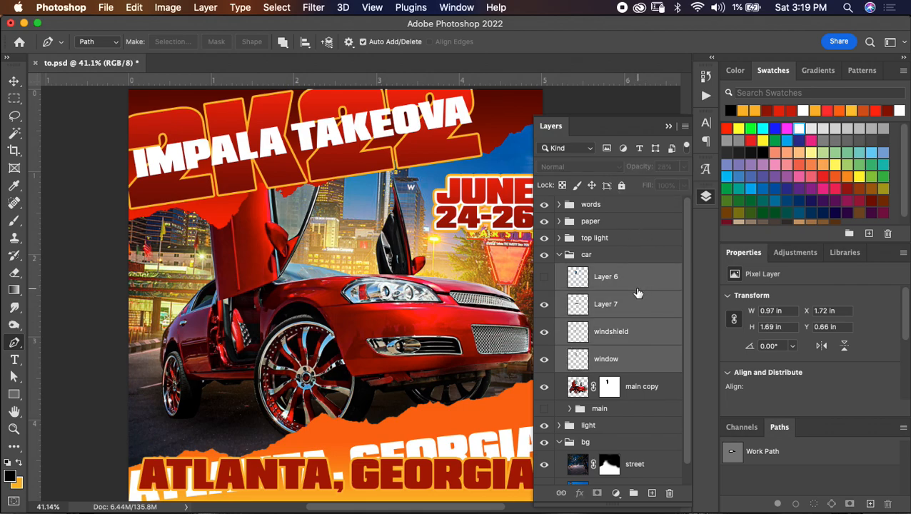
pyautogui.press('super+g')
pyautogui.doubleClick(600, 272)
pyautogui.write('window')
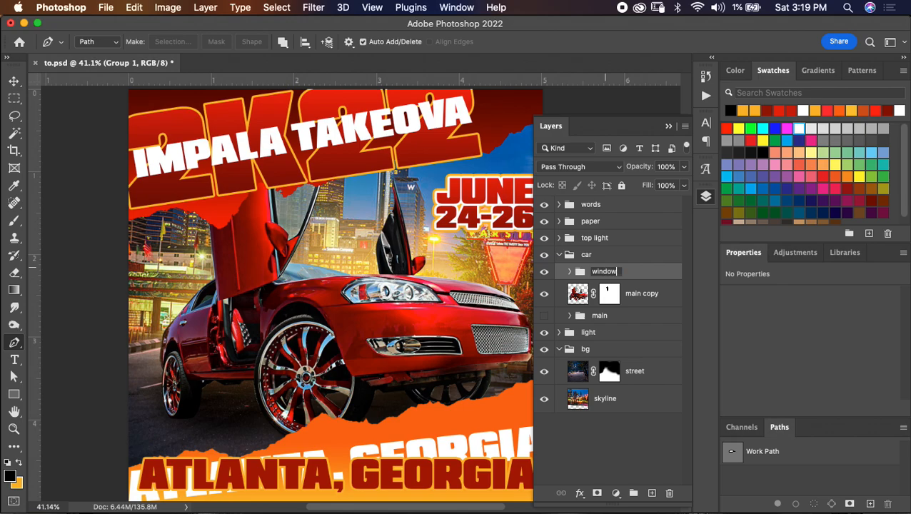
pyautogui.press('Return')
# - Add a black Color Overlay in Soft Light mode at 100% opacity to the window group
pyautogui.doubleClick(639, 272)
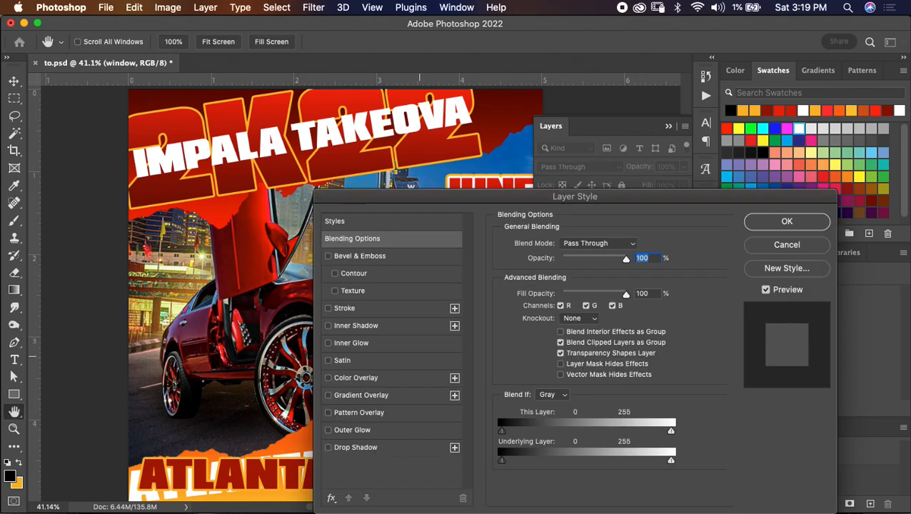
pyautogui.click(355, 378)
pyautogui.moveTo(630, 222); pyautogui.dragTo(731, 199)
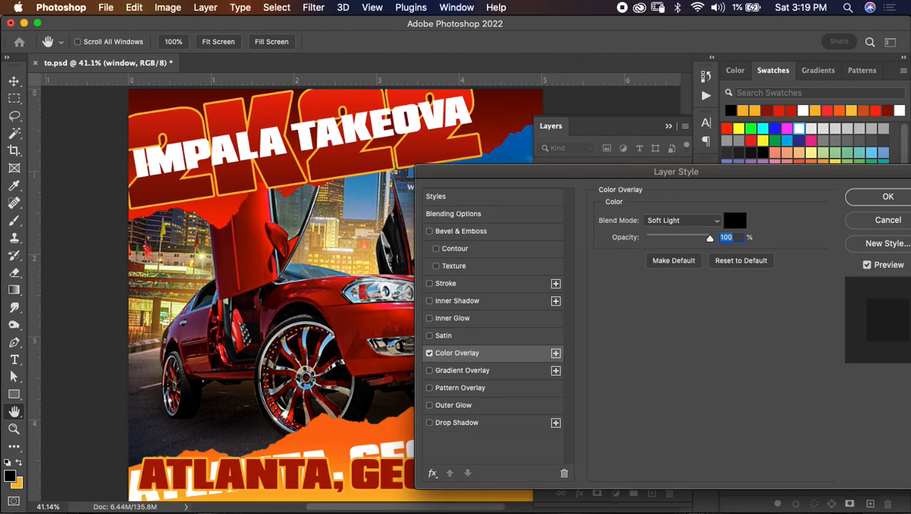
pyautogui.press('Return')
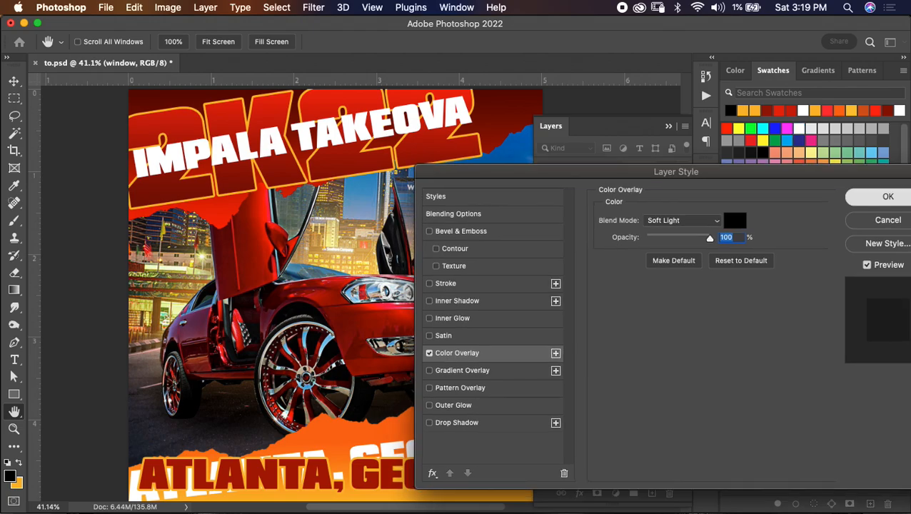
# - Set the opacity of Layer 7 in the window group to 13% and save the document
pyautogui.click(569, 271)
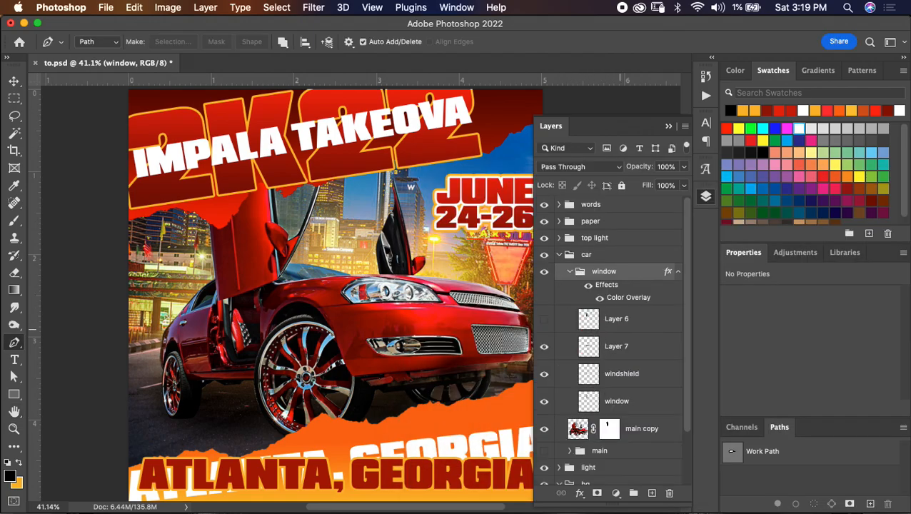
pyautogui.click(628, 346)
pyautogui.click(683, 167)
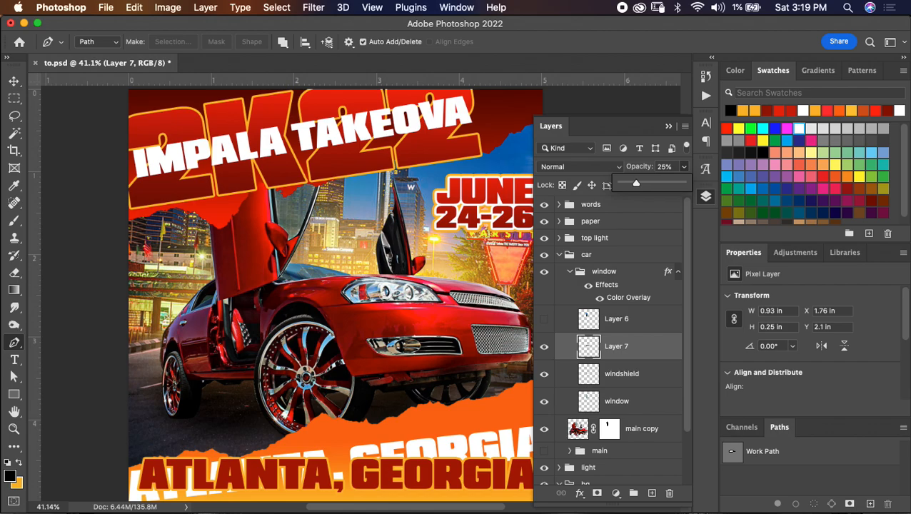
pyautogui.moveTo(631, 184); pyautogui.dragTo(629, 184)
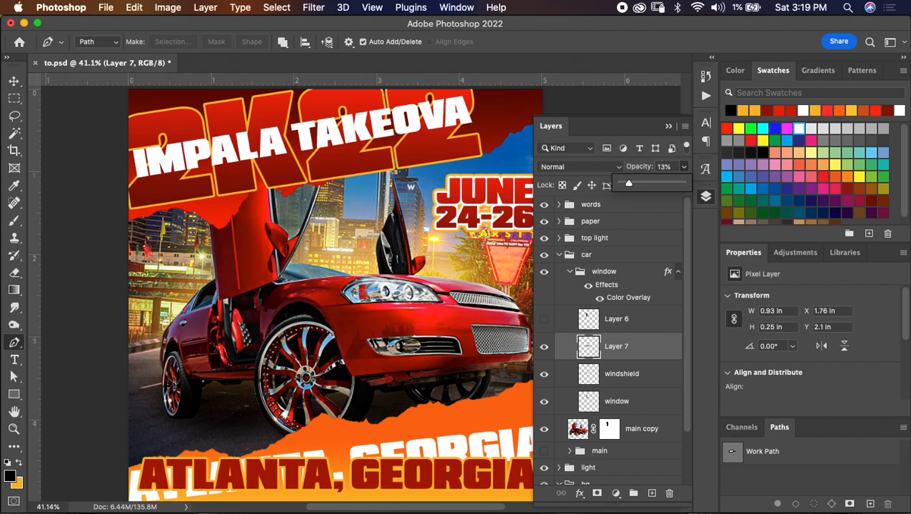
pyautogui.press('super+s')
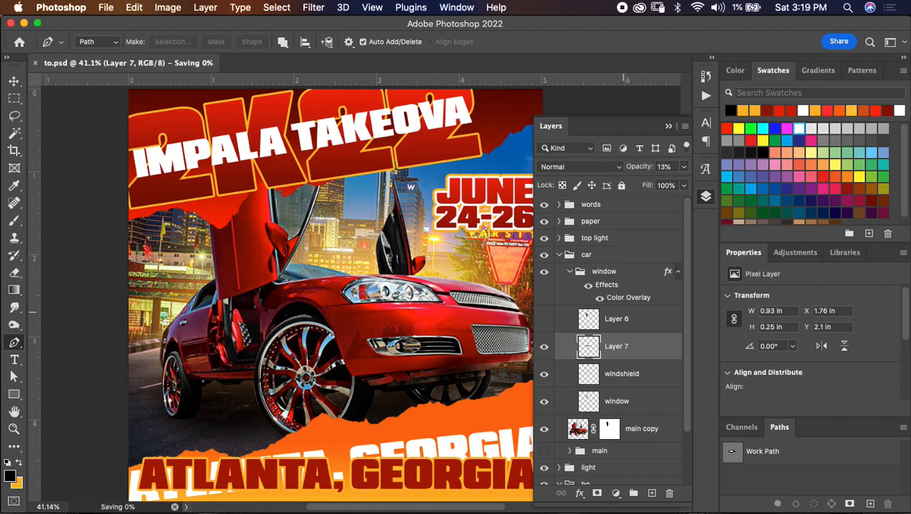
# - Delete the hidden Layer 6, collapse the car group and save the document
pyautogui.click(617, 319)
pyautogui.press('BackSpace')
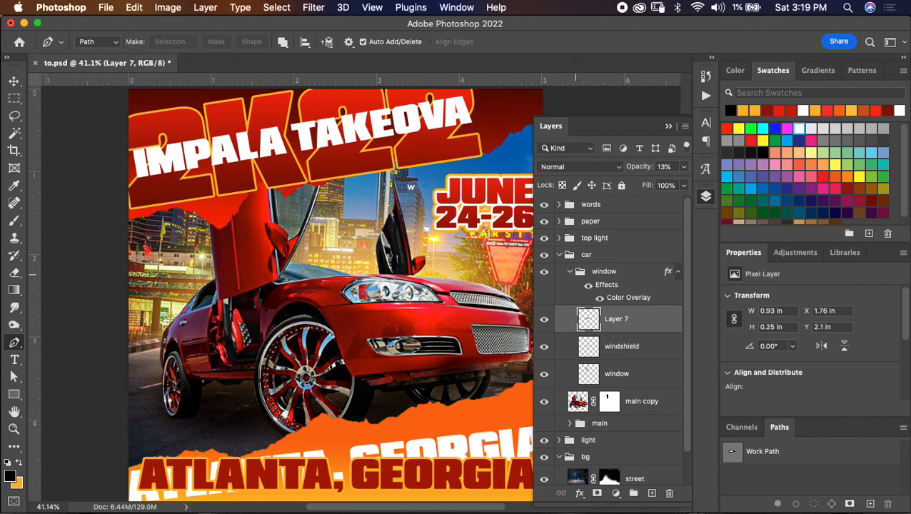
pyautogui.click(556, 254)
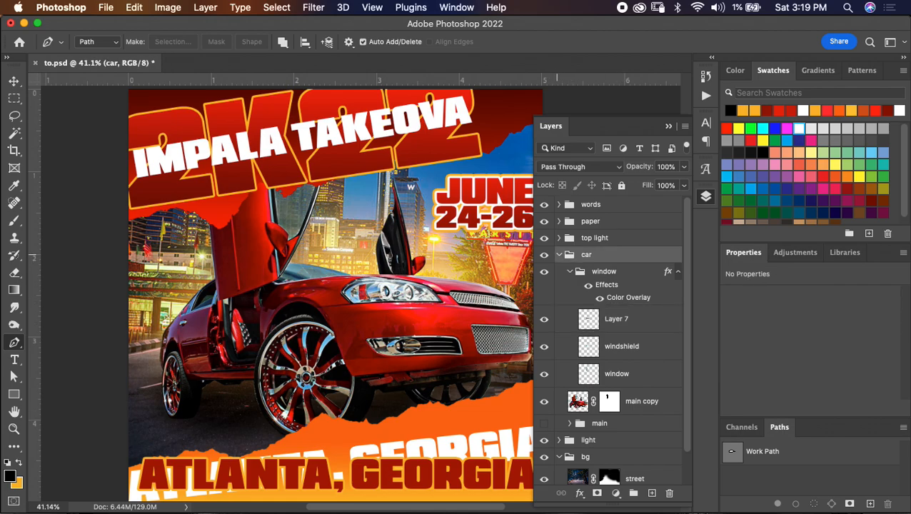
pyautogui.click(560, 254)
pyautogui.press('super+s')
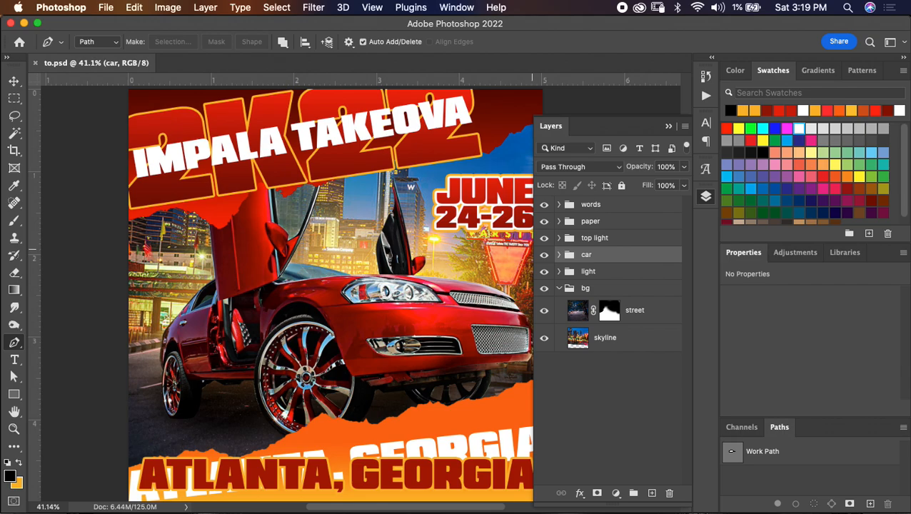
# - Add a Vibrance adjustment above the main copy layer in the car group and clip it to that layer
pyautogui.click(559, 255)
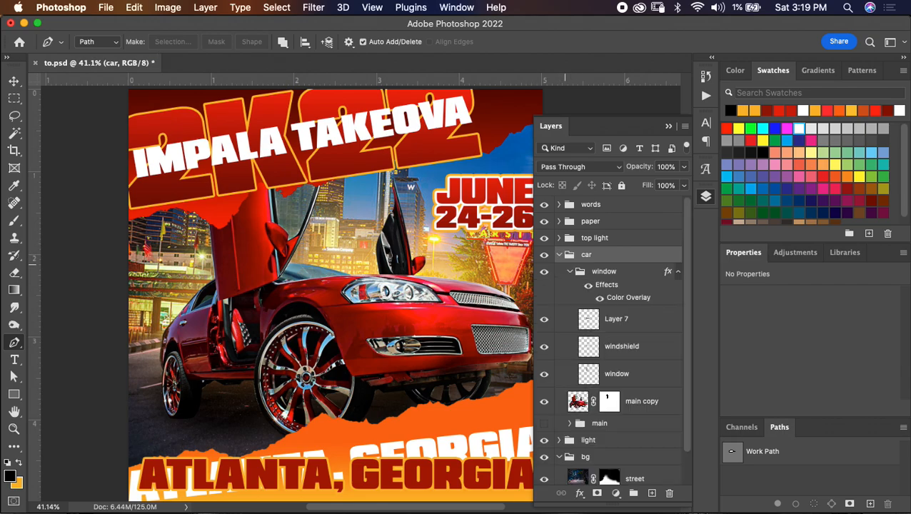
pyautogui.click(652, 398)
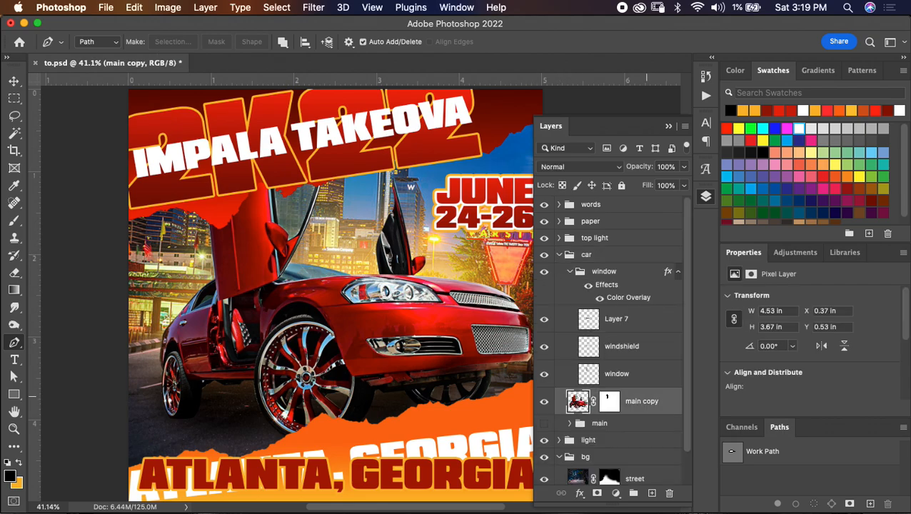
pyautogui.scroll(-1, 610, 339)
pyautogui.click(616, 493)
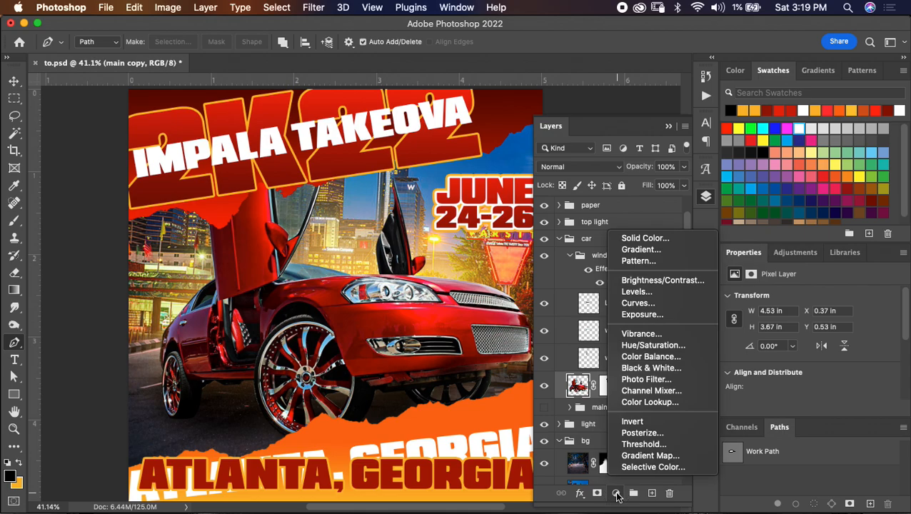
pyautogui.click(641, 333)
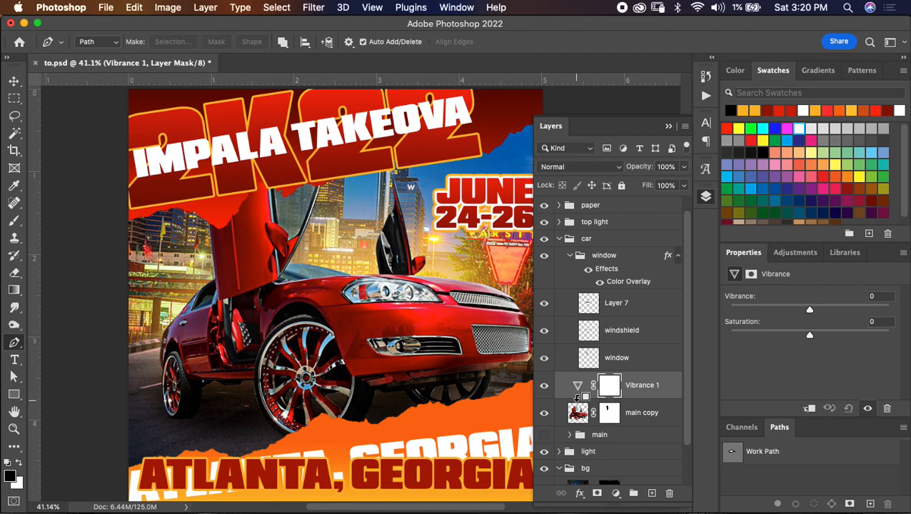
pyautogui.keyDown('alt'); pyautogui.click(579, 397); pyautogui.keyUp('alt')
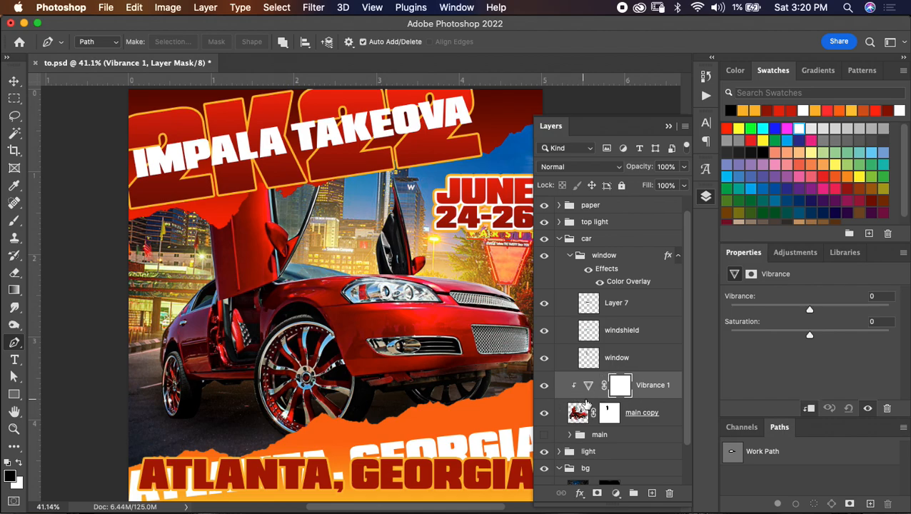
# - Try Vibrance +24 and Saturation +27 on the car, comparing the image with and without the adjustment
pyautogui.moveTo(812, 336); pyautogui.dragTo(828, 308)
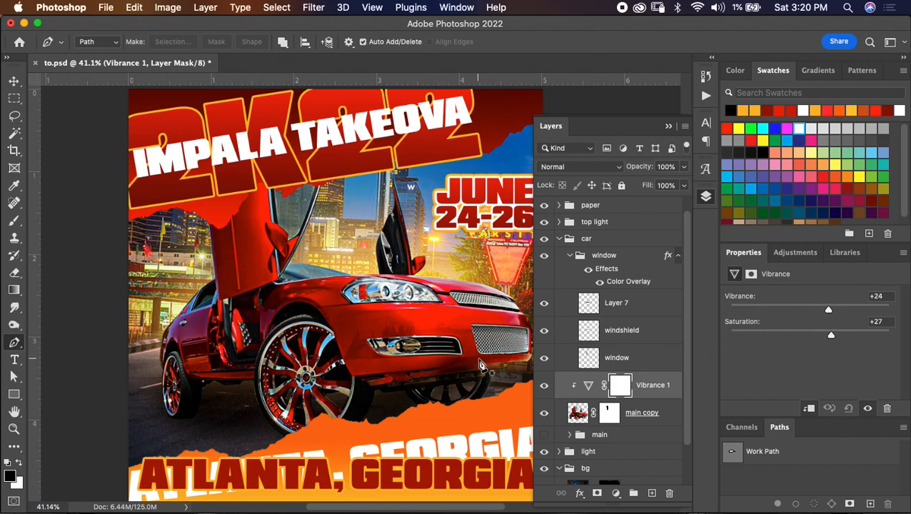
pyautogui.scroll(-2, 502, 382)
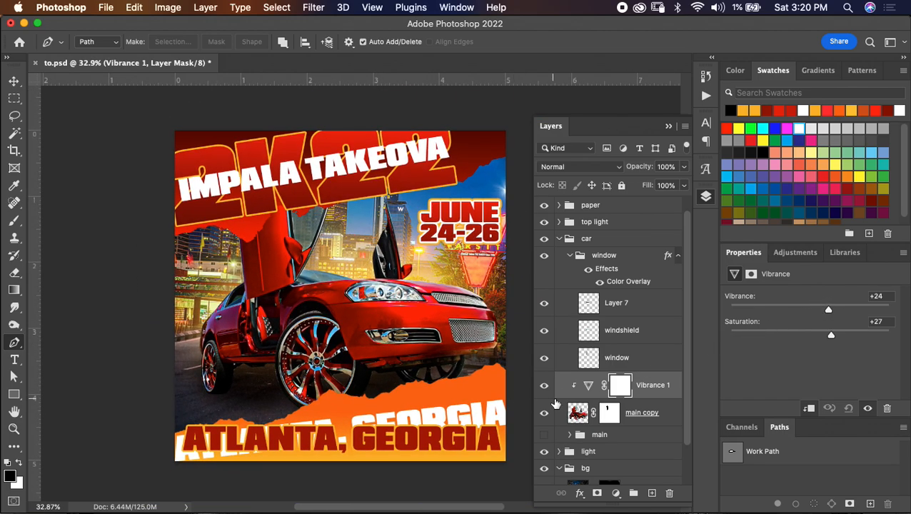
pyautogui.click(545, 387)
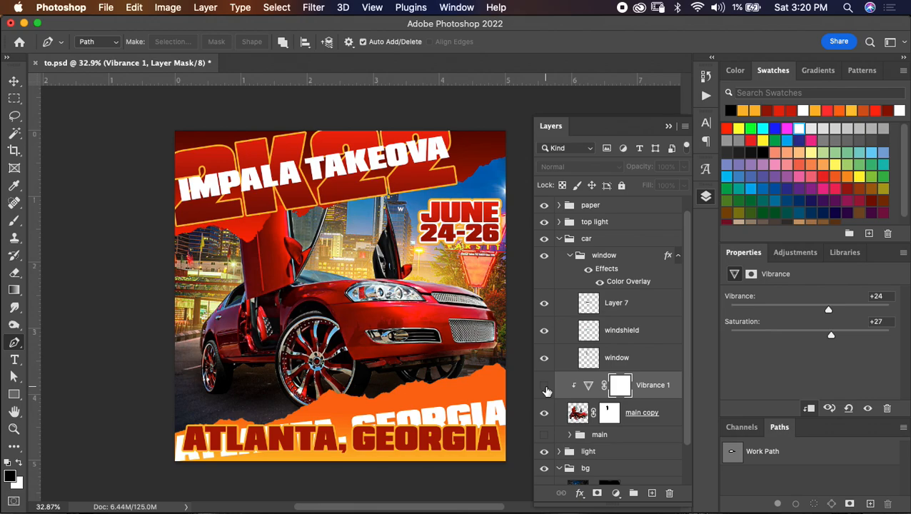
pyautogui.click(547, 390)
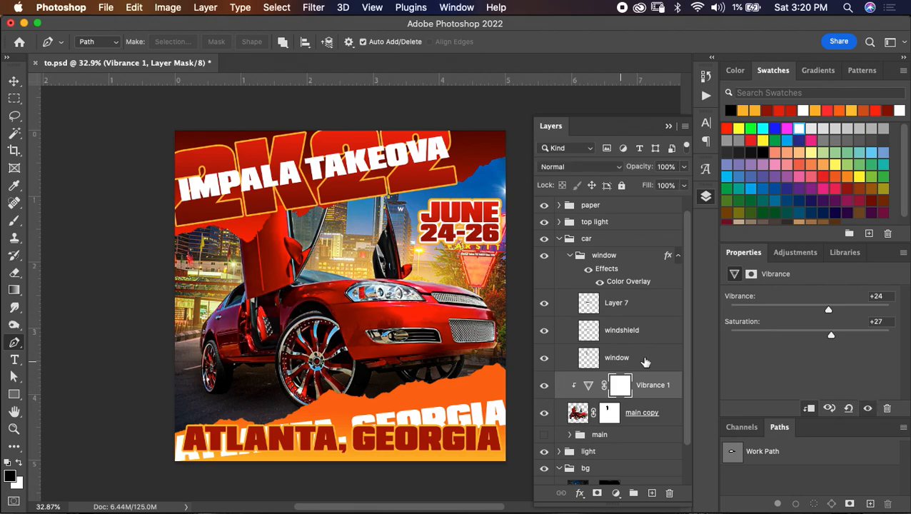
# - Set the car's Vibrance and Saturation both to +36, compare the effect, save the document and collapse the car group
pyautogui.moveTo(831, 309); pyautogui.dragTo(841, 336)
pyautogui.click(544, 388)
pyautogui.click(545, 388)
pyautogui.press('super+s')
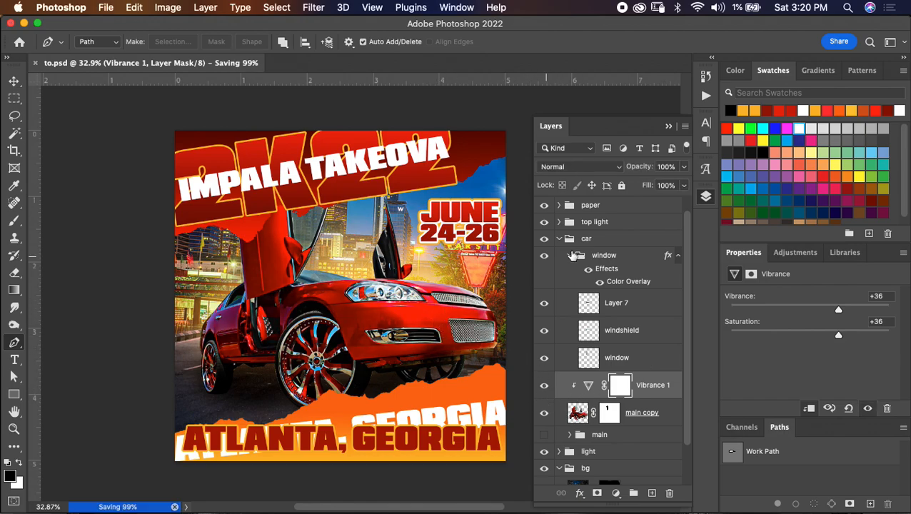
pyautogui.click(560, 240)
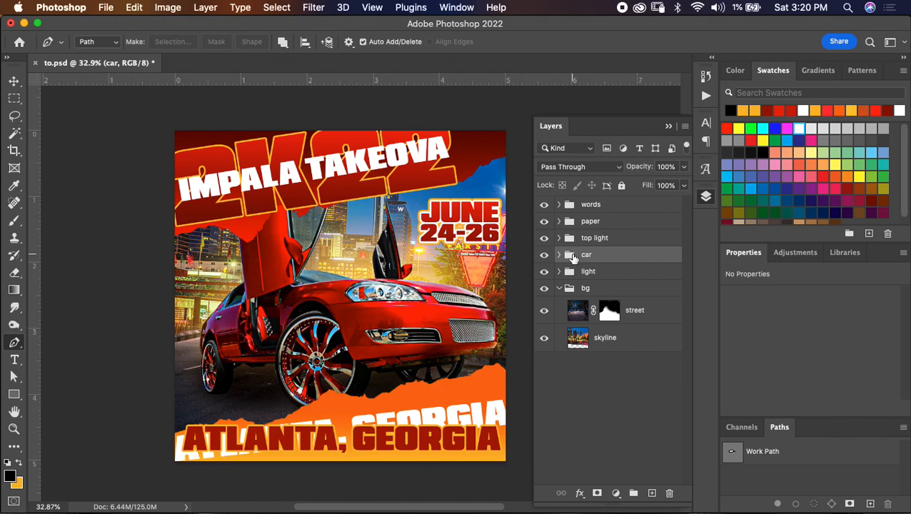
# - Create a new layer directly above the paper group and fill it with gray
pyautogui.click(625, 228)
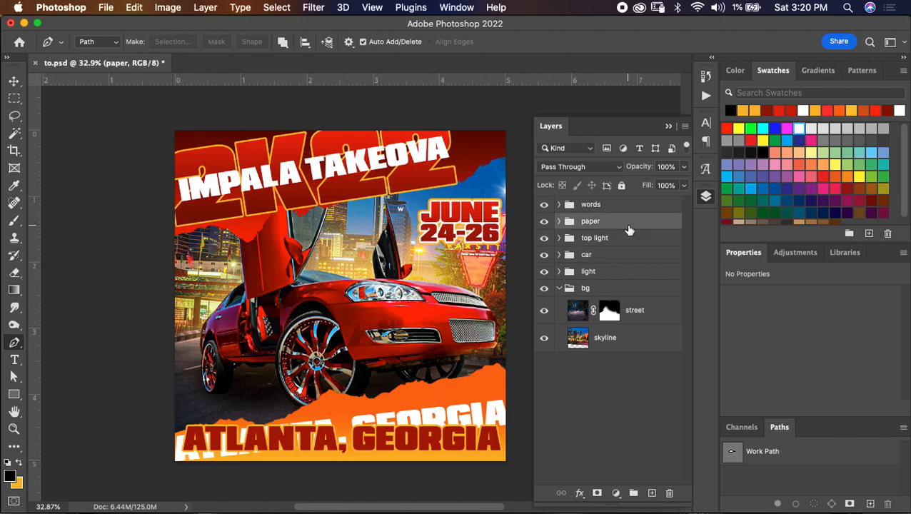
pyautogui.click(651, 493)
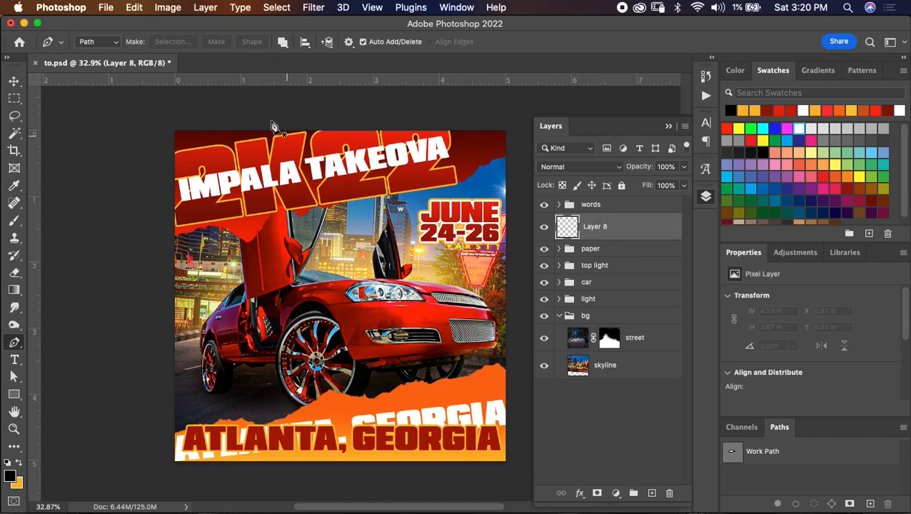
pyautogui.click(136, 7)
pyautogui.click(166, 222)
pyautogui.click(446, 135)
pyautogui.click(444, 136)
pyautogui.click(529, 136)
pyautogui.press('p')
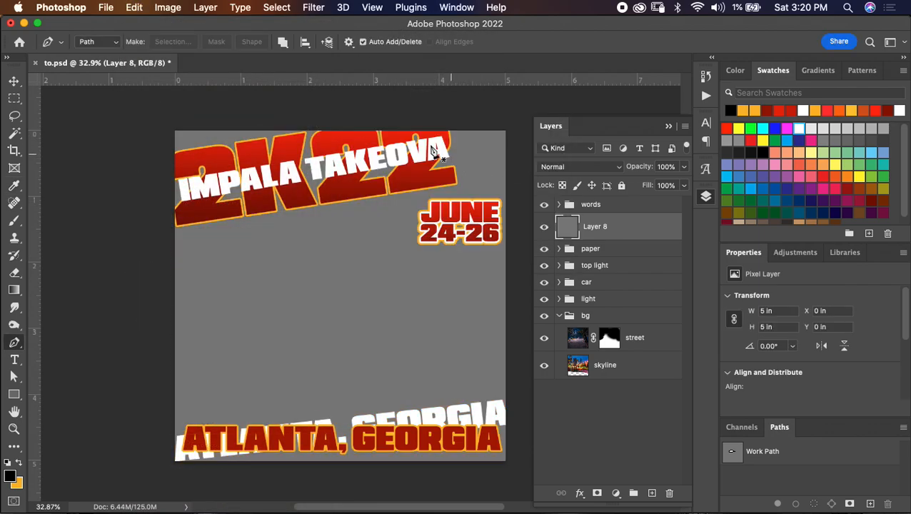
# - Apply the Add Noise filter to the gray layer at 23%, with Uniform distribution and Monochromatic enabled
pyautogui.click(314, 9)
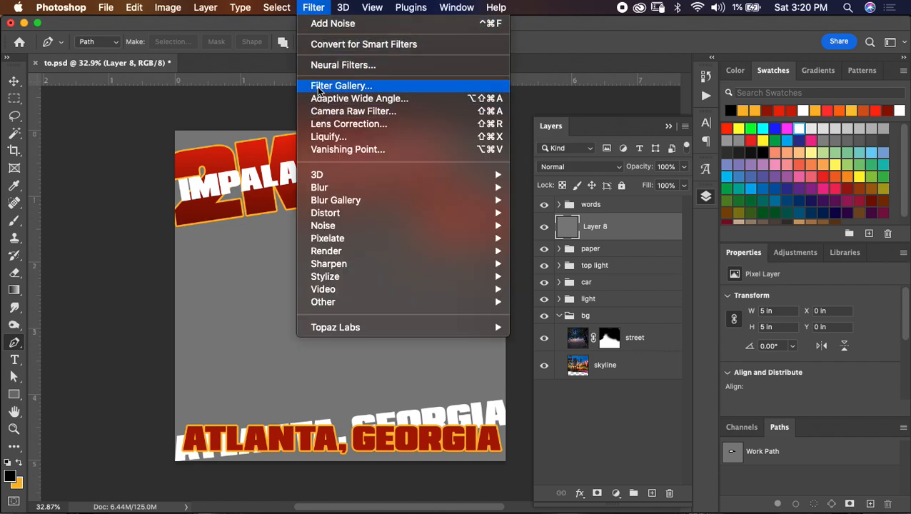
pyautogui.moveTo(362, 226)
pyautogui.click(534, 225)
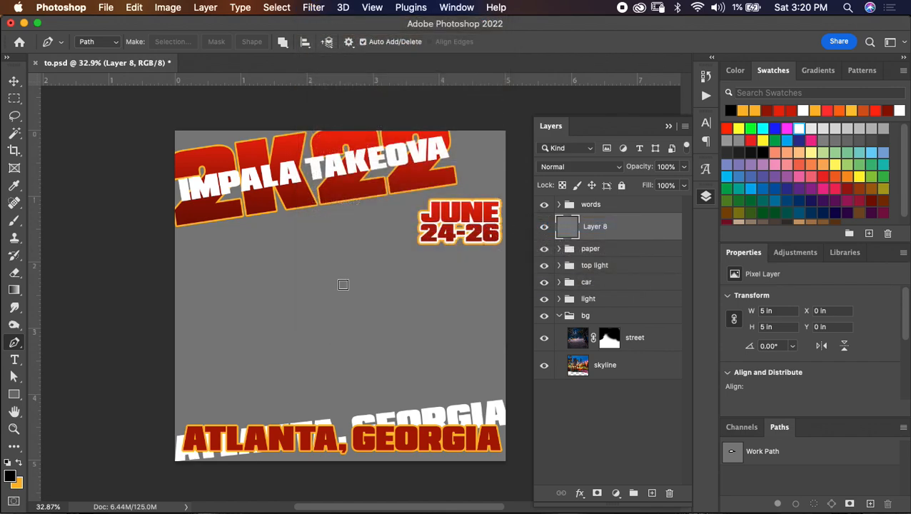
pyautogui.moveTo(364, 283); pyautogui.dragTo(367, 286)
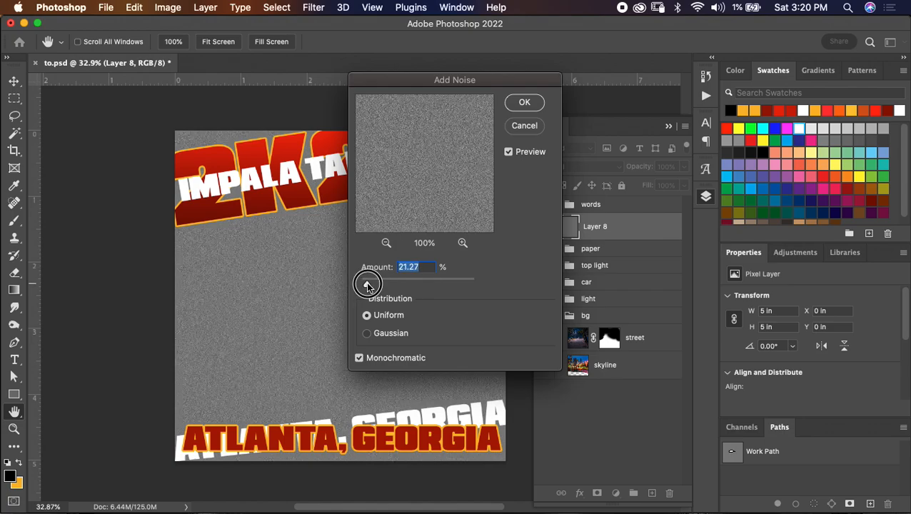
pyautogui.moveTo(367, 286); pyautogui.dragTo(367, 285)
pyautogui.write('23')
pyautogui.press('Return')
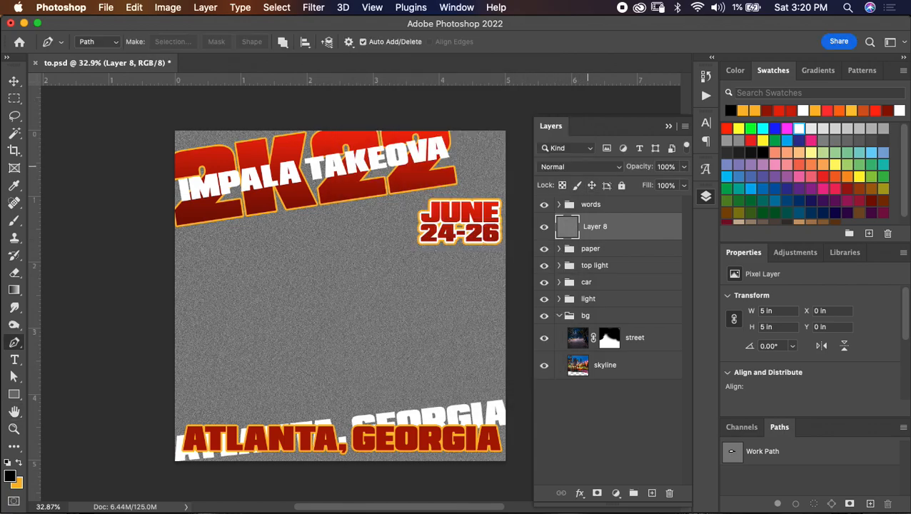
# - Set the noise layer's blend mode to Soft Light and scale the layer to 95% in width and height
pyautogui.click(585, 166)
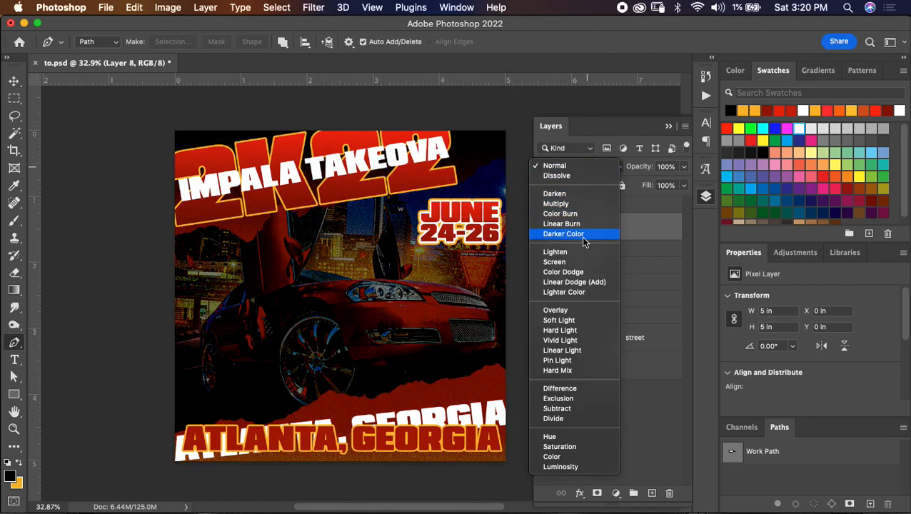
pyautogui.click(575, 321)
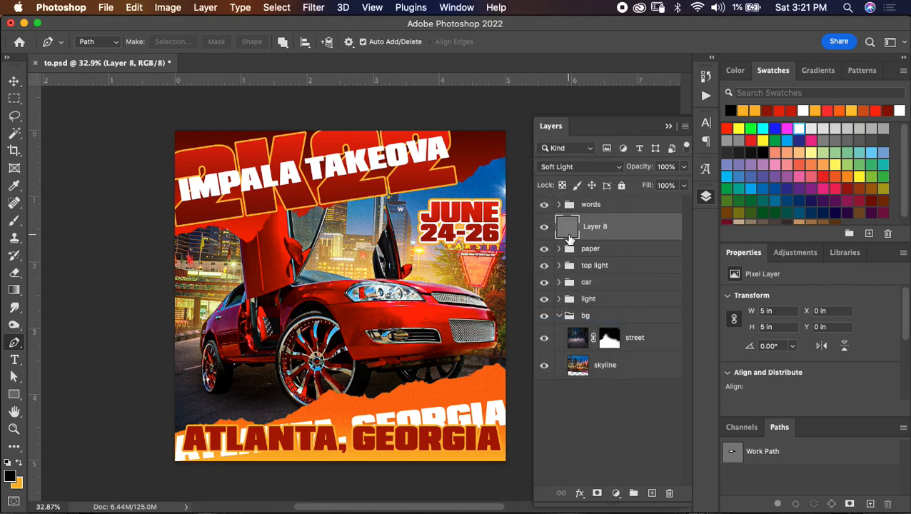
pyautogui.press('super+t')
pyautogui.moveTo(300, 41); pyautogui.dragTo(297, 45)
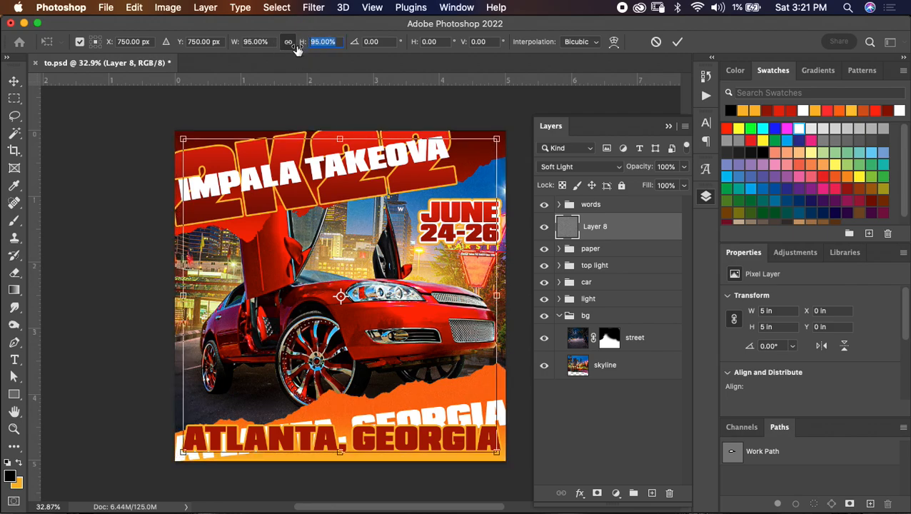
pyautogui.click(677, 43)
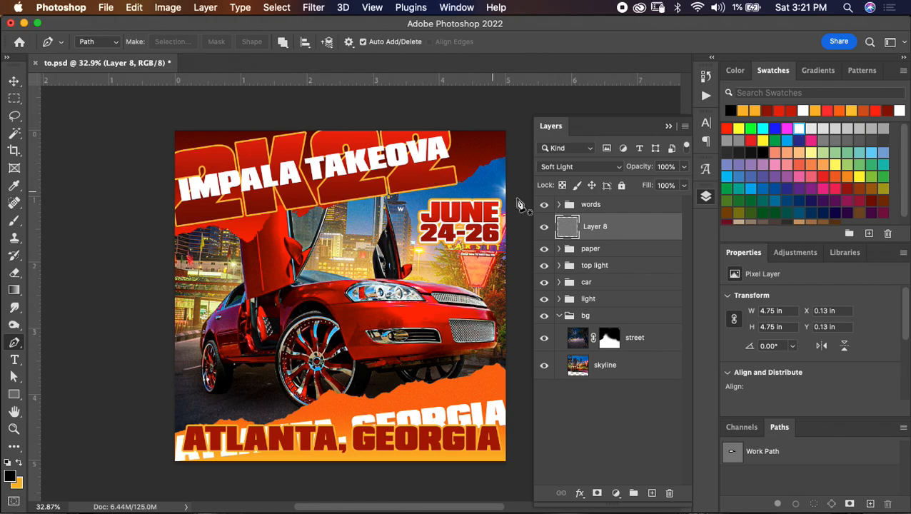
# - Duplicate the paper group, hide the original group and merge the copy into a single layer
pyautogui.click(559, 249)
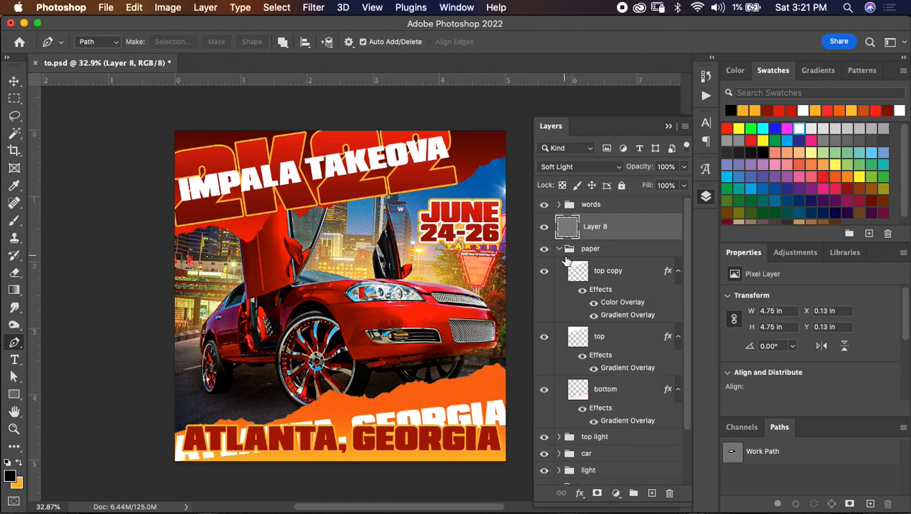
pyautogui.click(559, 249)
pyautogui.click(559, 249)
pyautogui.click(559, 249)
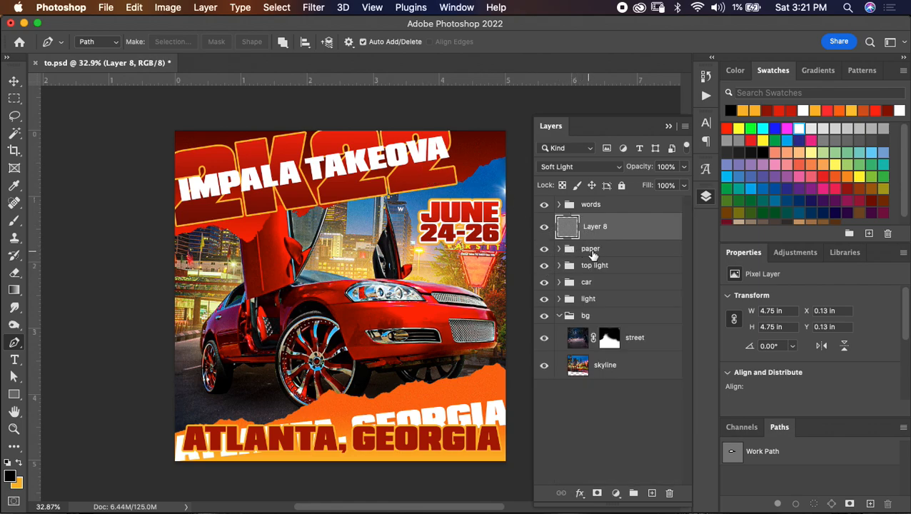
pyautogui.click(600, 251)
pyautogui.press('super+j')
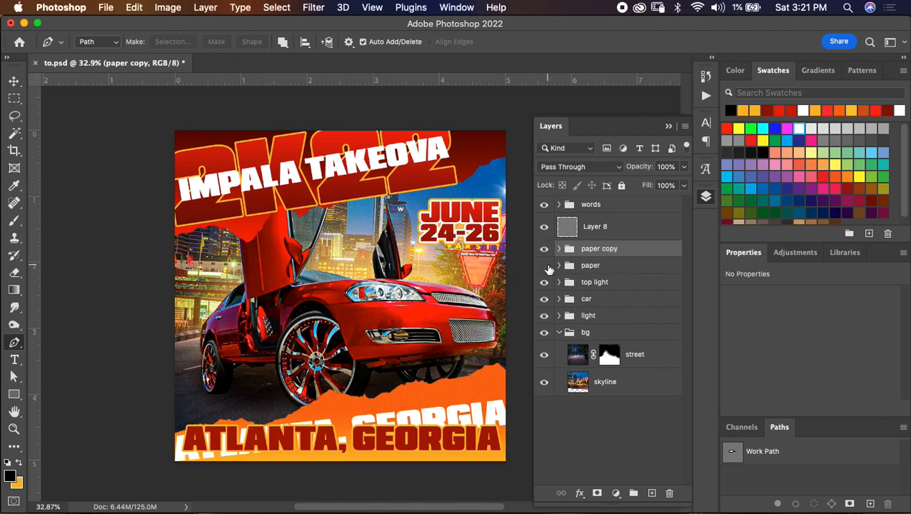
pyautogui.press('super+e')
pyautogui.moveTo(576, 240); pyautogui.dragTo(568, 256)
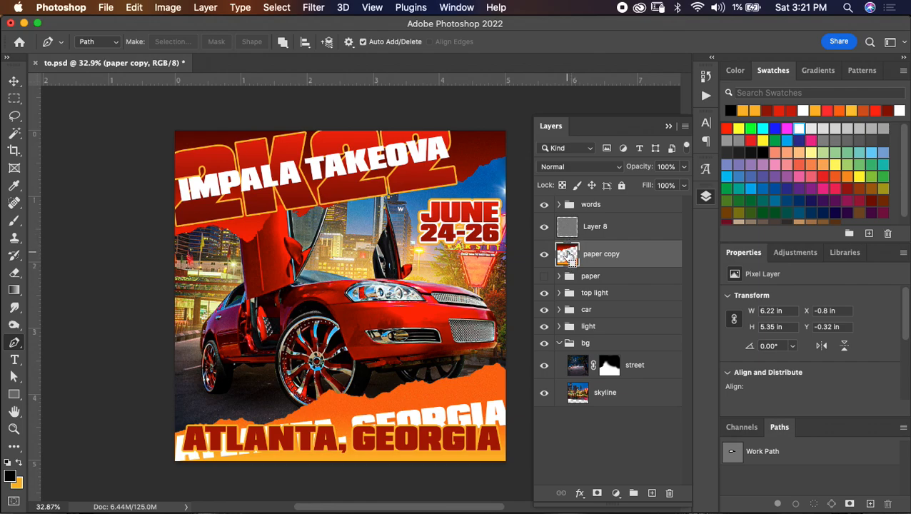
# - Load the merged paper copy's outline as a selection and use it as a layer mask on the noise layer
pyautogui.keyDown('super'); pyautogui.click(567, 257); pyautogui.keyUp('super')
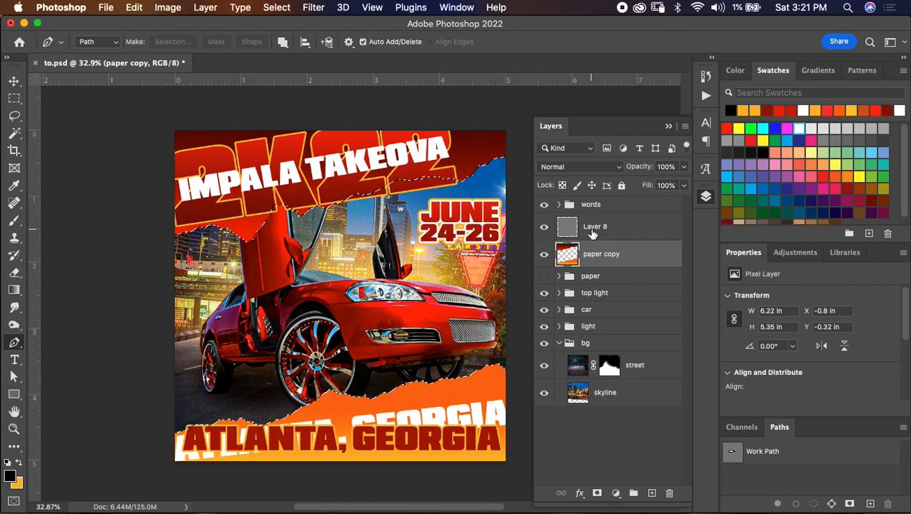
pyautogui.click(593, 236)
pyautogui.click(597, 493)
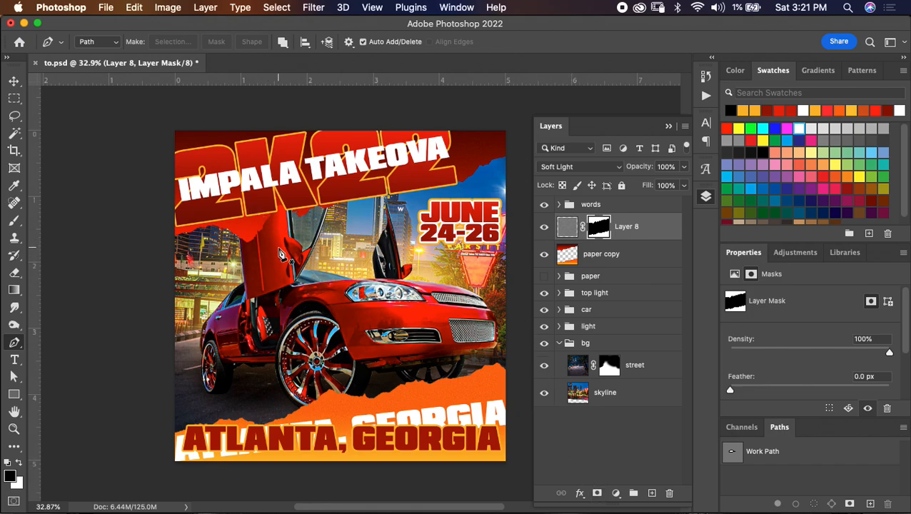
pyautogui.scroll(5, 278, 244)
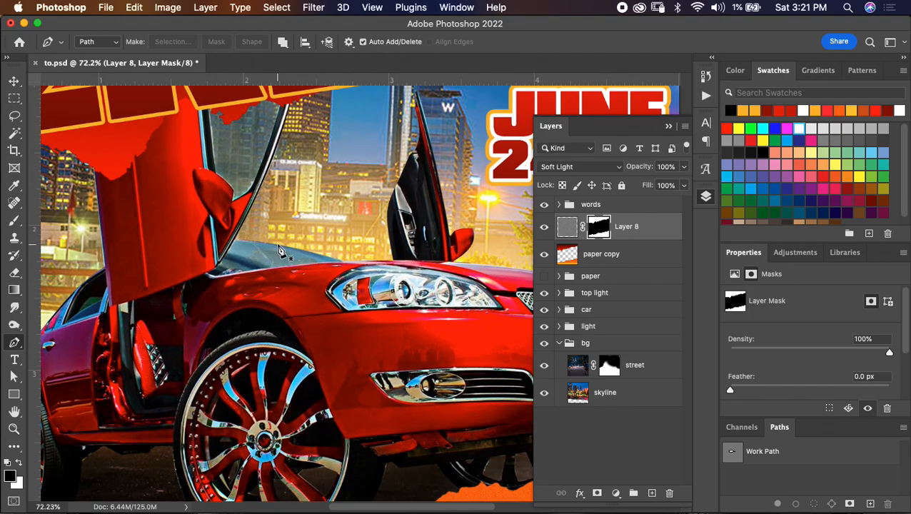
pyautogui.scroll(-5, 278, 245)
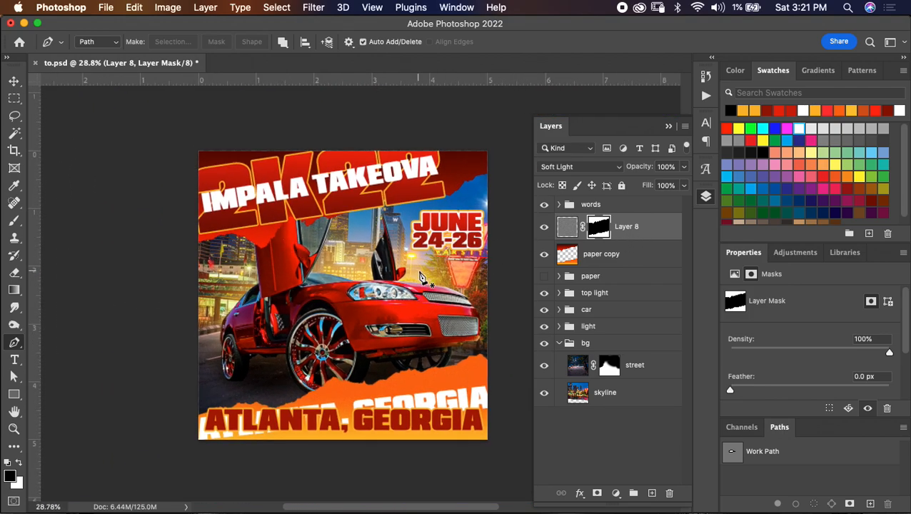
pyautogui.scroll(1, 420, 275)
# - Duplicate the masked noise layer to strengthen the grain on the torn paper
pyautogui.press('super+j')
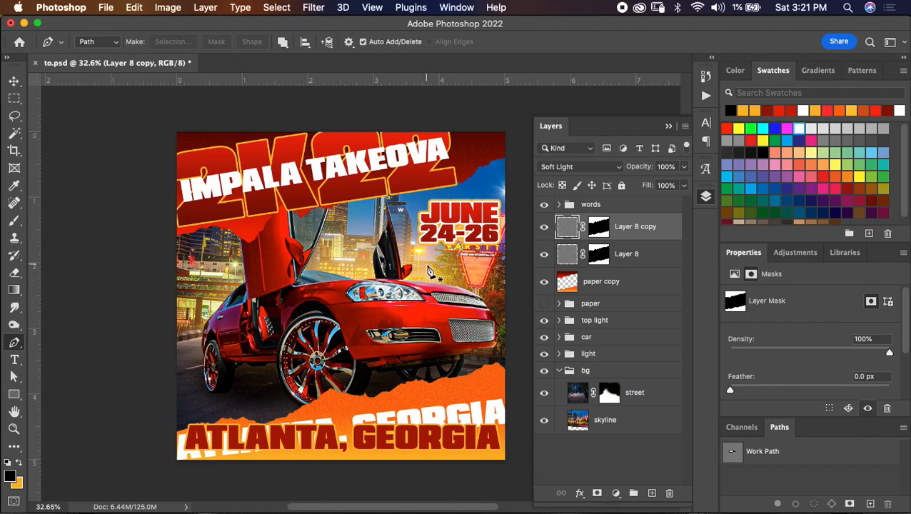
pyautogui.scroll(-2, 431, 278)
pyautogui.scroll(2, 430, 279)
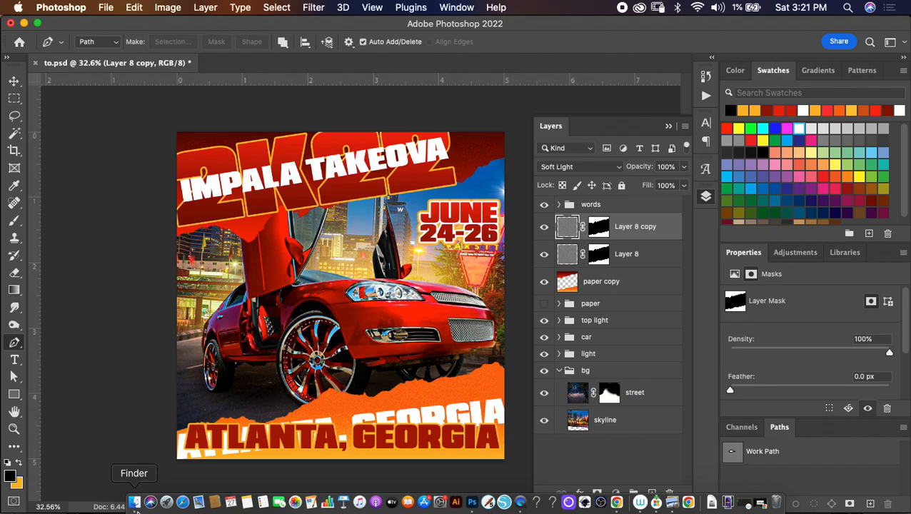
# - Place paupultra.png from Finder into the flyer, scale it to 9.38% and position it above the start of the ATLANTA title
pyautogui.click(134, 501)
pyautogui.moveTo(146, 140); pyautogui.dragTo(0, 214)
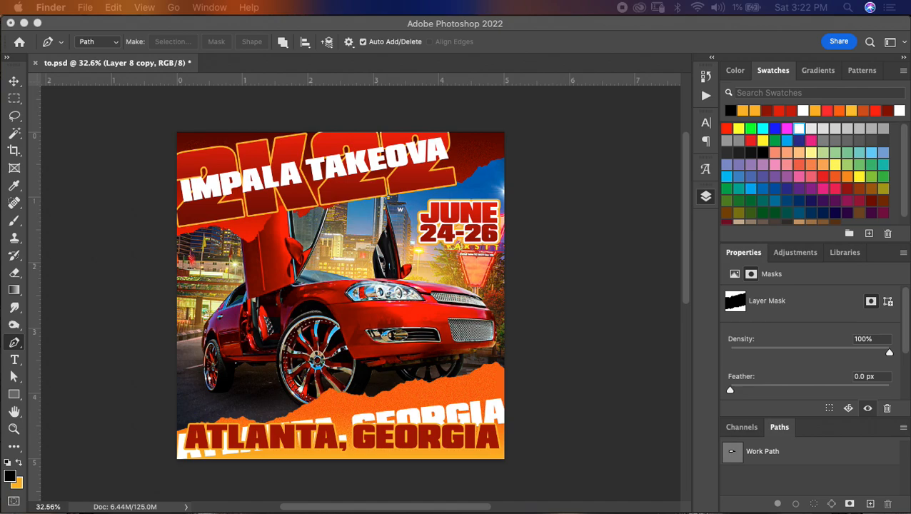
pyautogui.moveTo(175, 358); pyautogui.dragTo(252, 400)
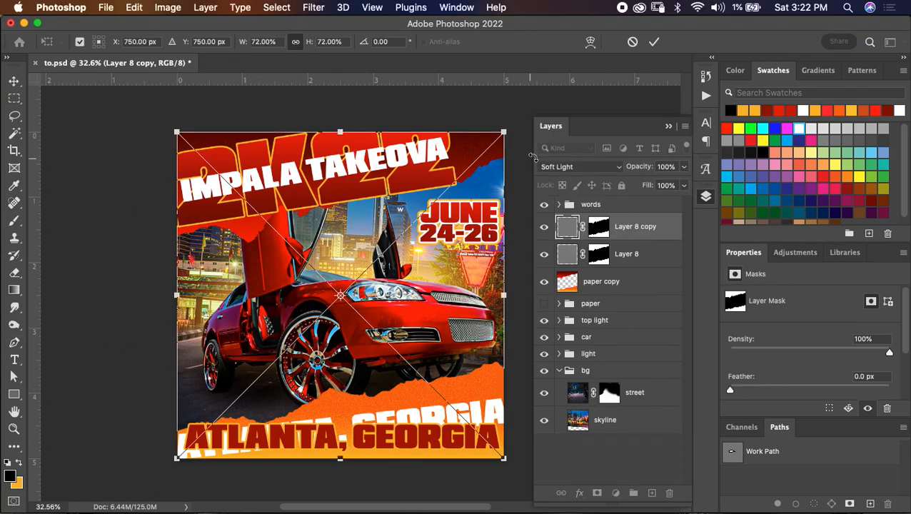
pyautogui.moveTo(503, 133); pyautogui.dragTo(228, 382)
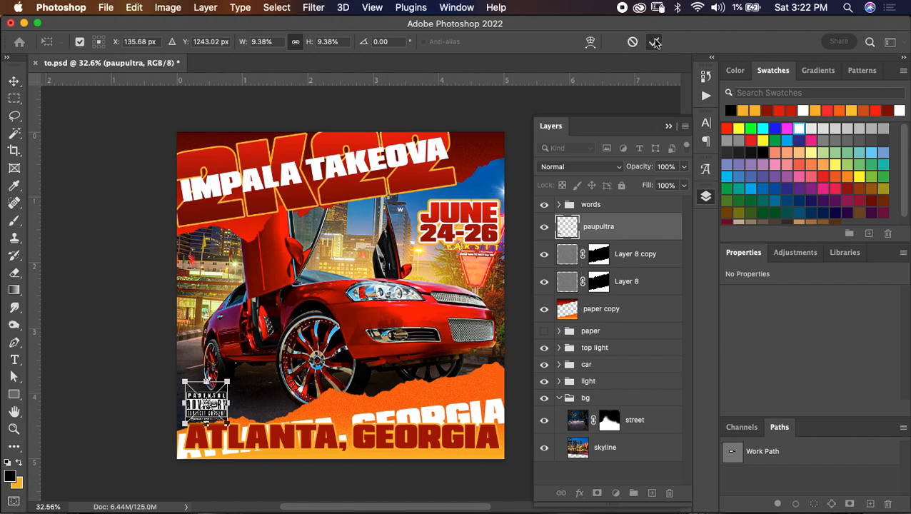
pyautogui.click(655, 43)
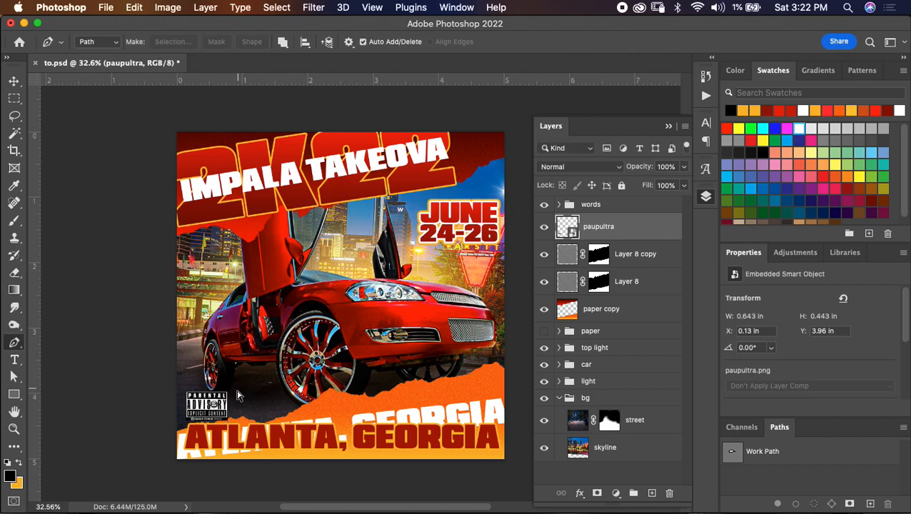
# - Try the advisory logo in the flyer's upper-right corner, beside the IMPALA TAKEOVA title
pyautogui.press('super+t')
pyautogui.moveTo(225, 397); pyautogui.dragTo(498, 145)
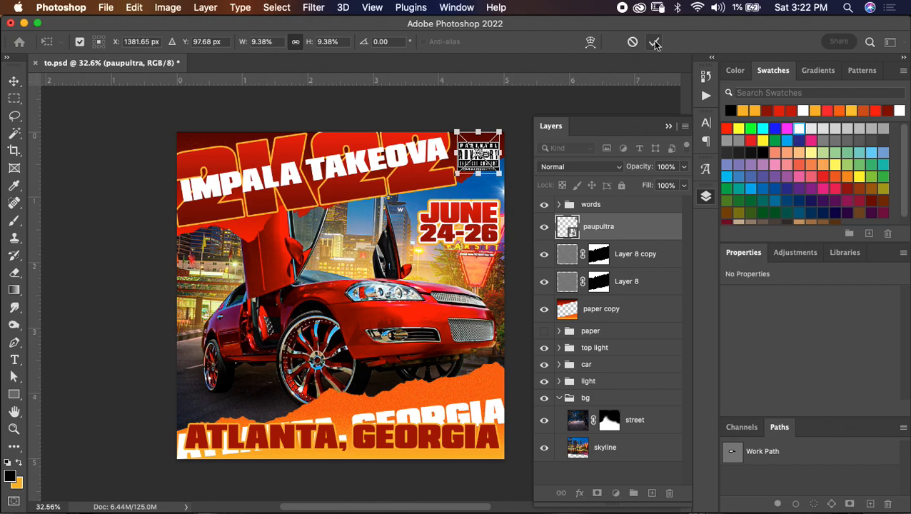
pyautogui.click(655, 43)
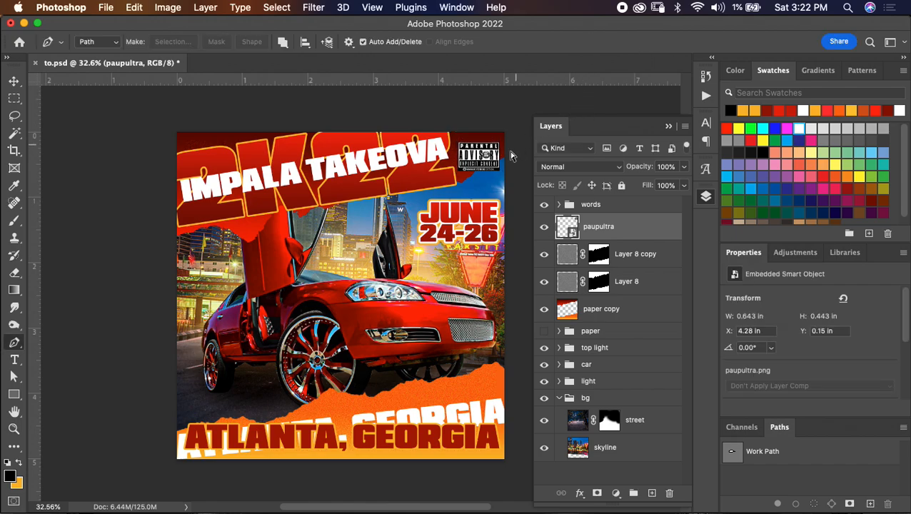
# - Move the advisory logo to the flyer's left edge above ATLANTA, at about X 0.06 in, Y 3.88 in, and set its blend mode to Screen
pyautogui.press('super+t')
pyautogui.moveTo(493, 142); pyautogui.dragTo(371, 343)
pyautogui.moveTo(421, 325); pyautogui.dragTo(189, 395)
pyautogui.click(652, 44)
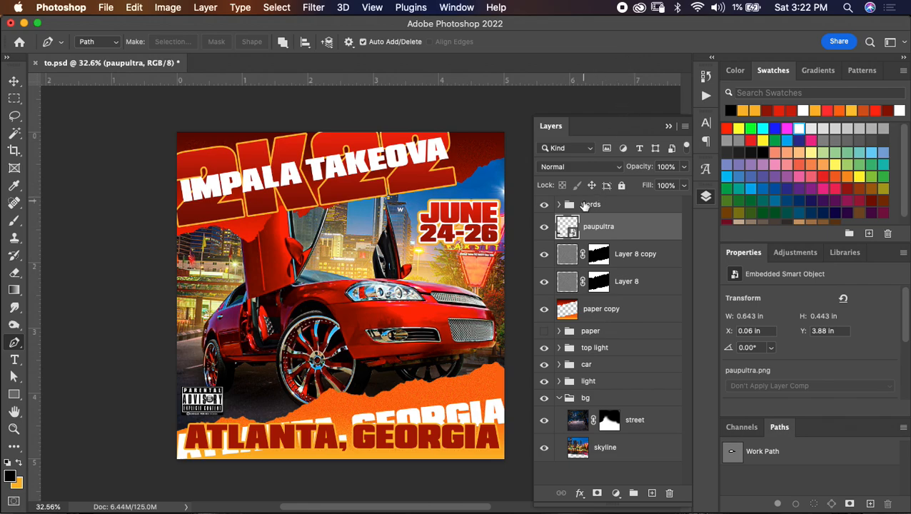
pyautogui.click(581, 170)
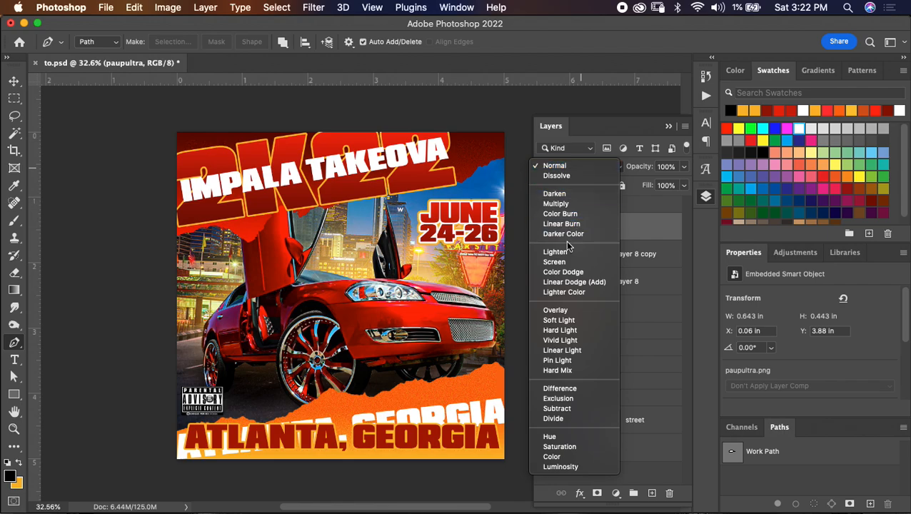
pyautogui.click(555, 262)
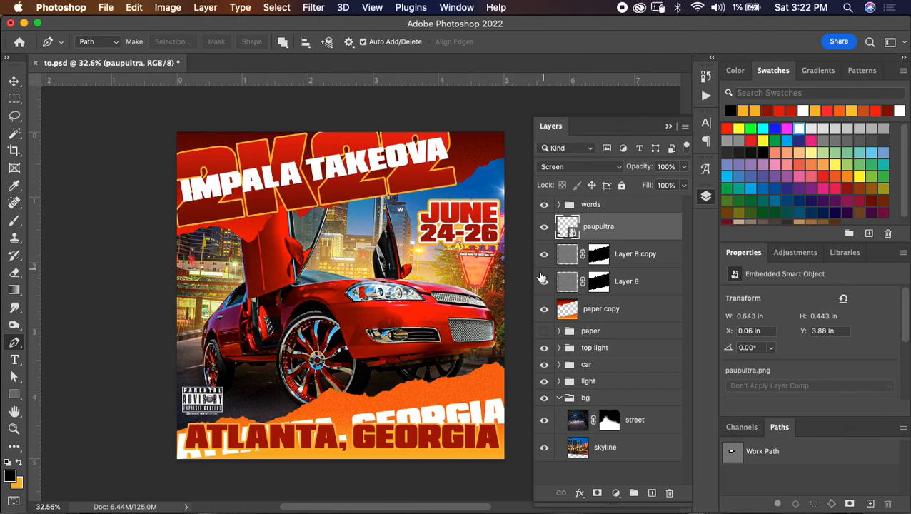
pyautogui.moveTo(408, 512)
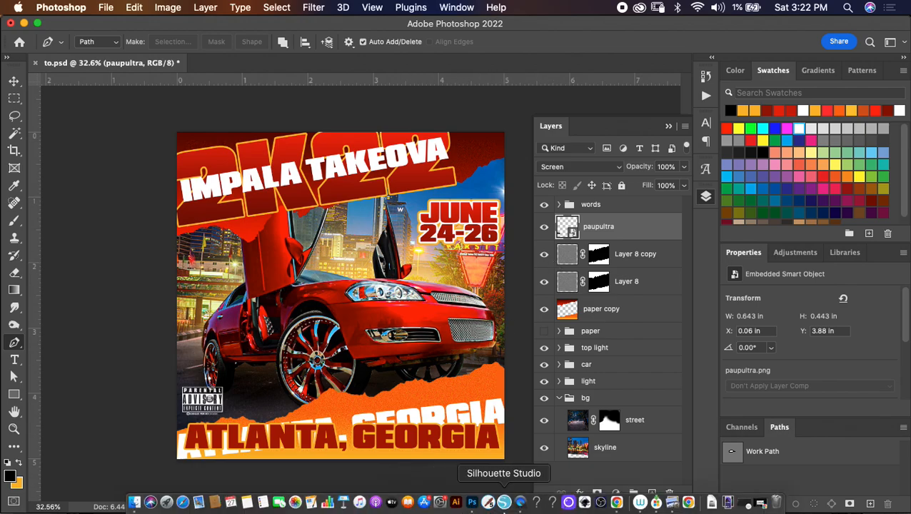
pyautogui.rightClick(520, 502)
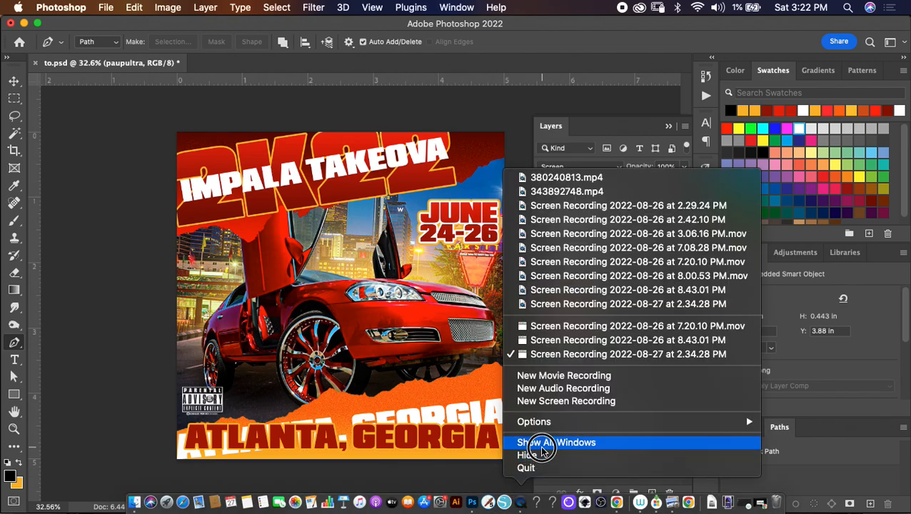